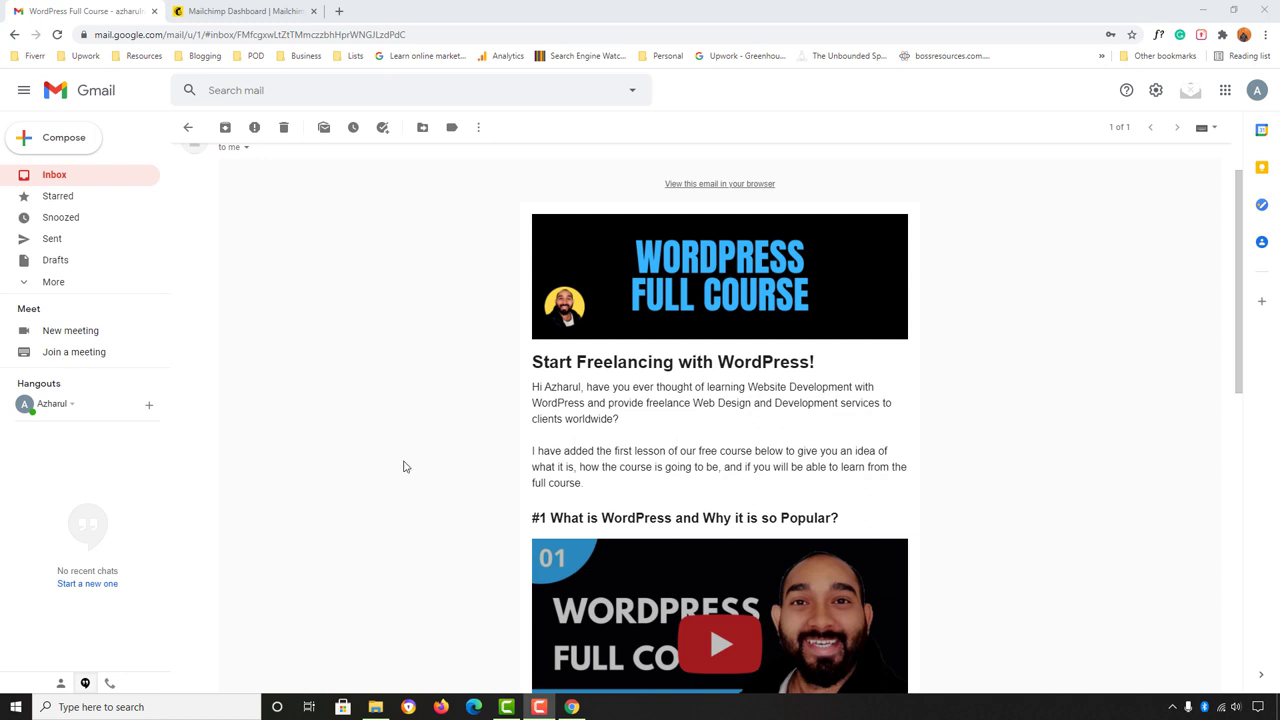
Step: Scroll the course newsletter and open the WordPress Full Course banner link, loading a YouTube playlist
{"action": "scroll", "coordinate": [1017, 389], "scroll_direction": "down", "scroll_amount": 2}
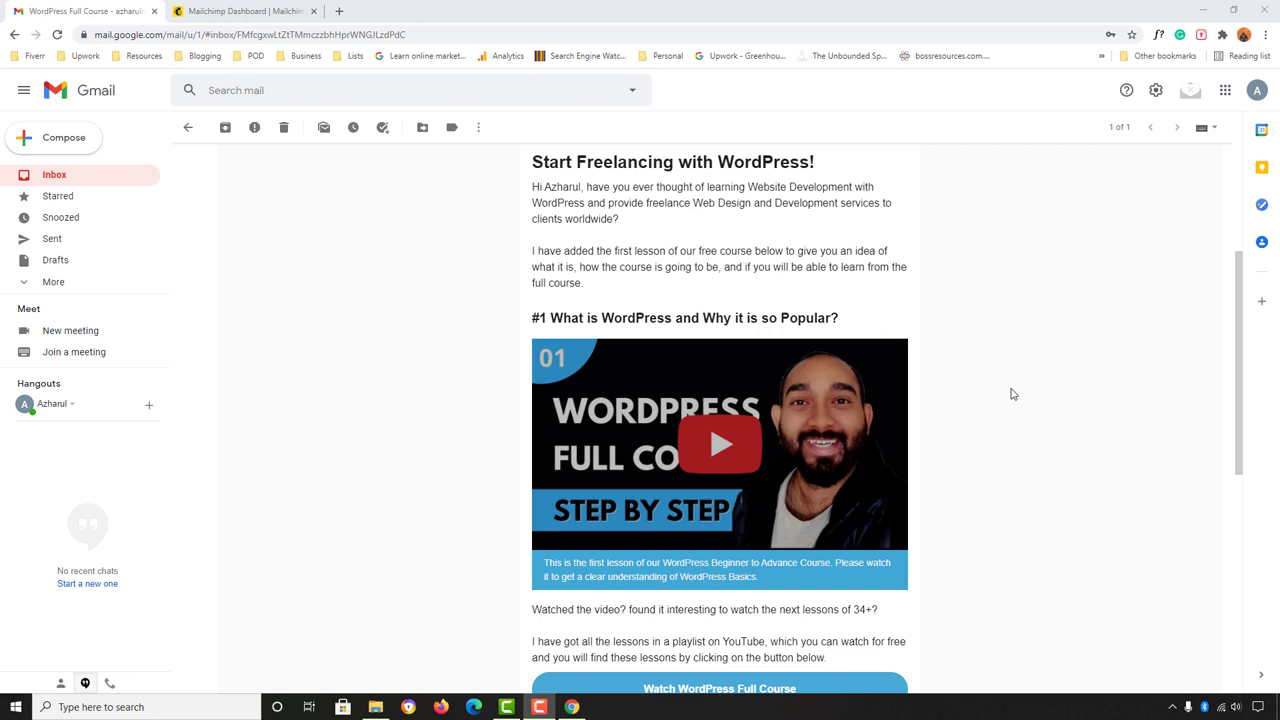
{"action": "scroll", "coordinate": [1050, 355], "scroll_direction": "up", "scroll_amount": 2}
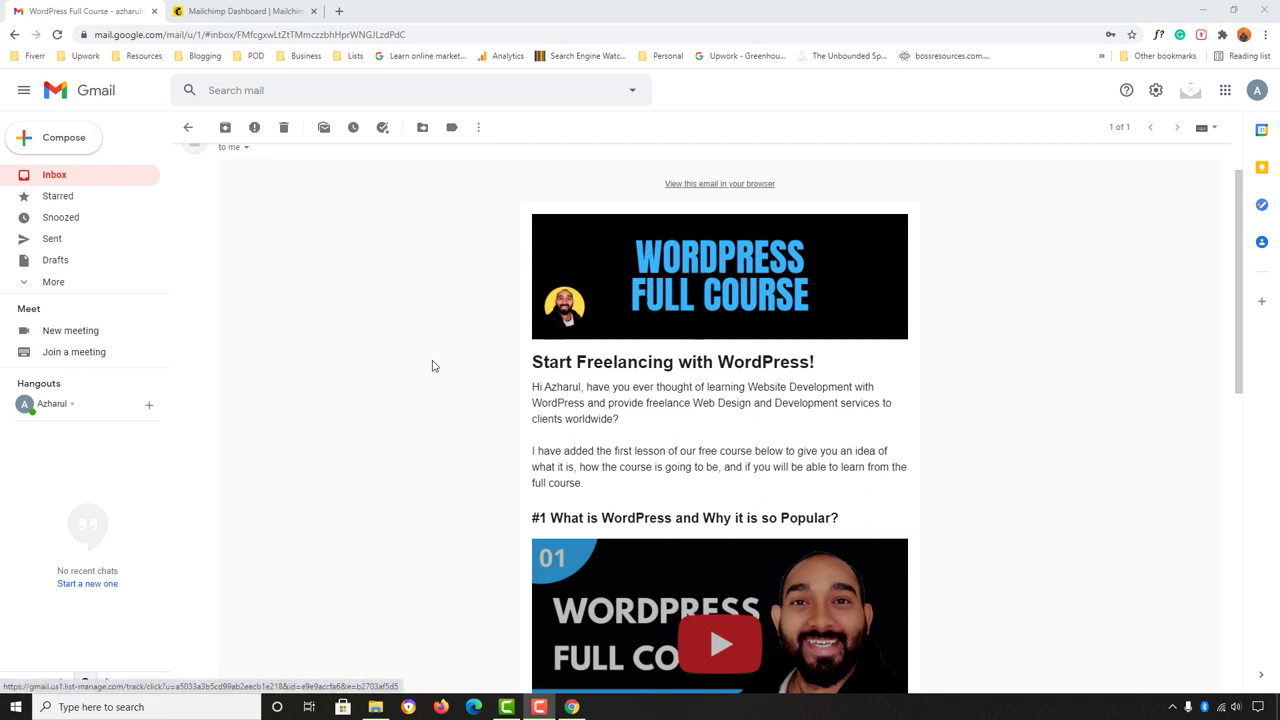
{"action": "left_click", "coordinate": [651, 286]}
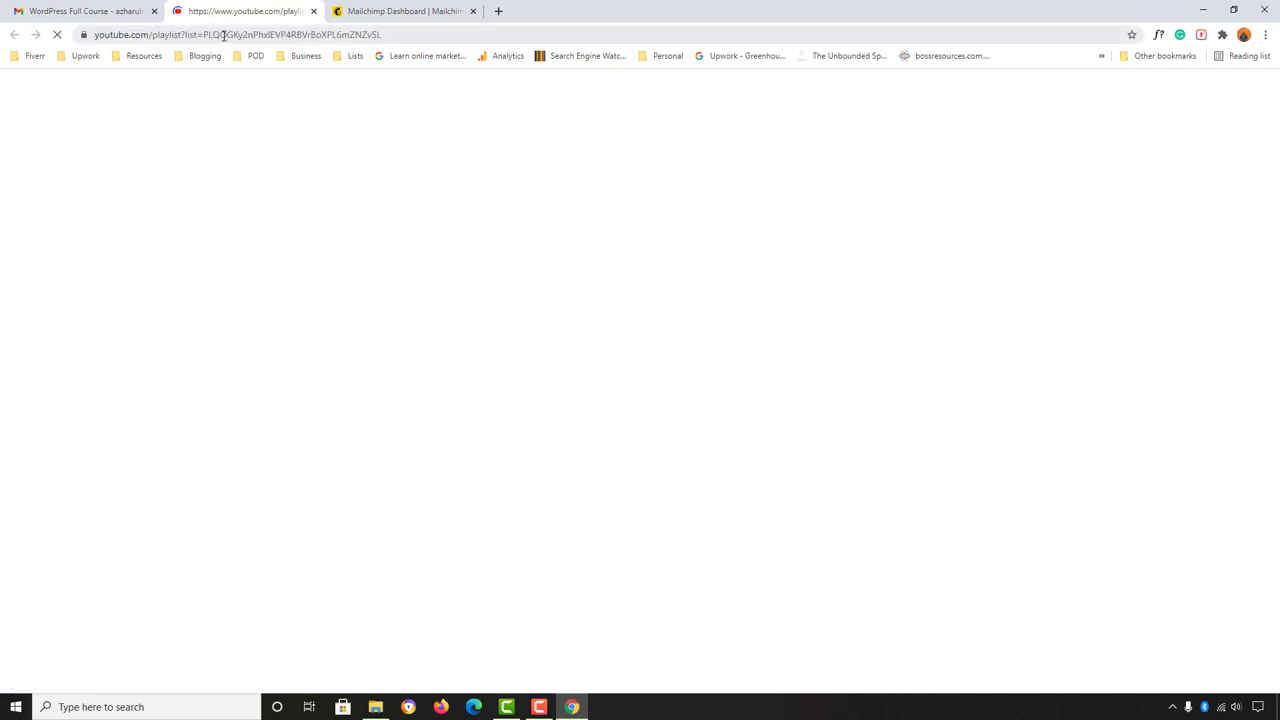
Step: Back in the newsletter, open the first lesson video thumbnail, then close its tab
{"action": "key", "text": "ctrl+shift+Tab"}
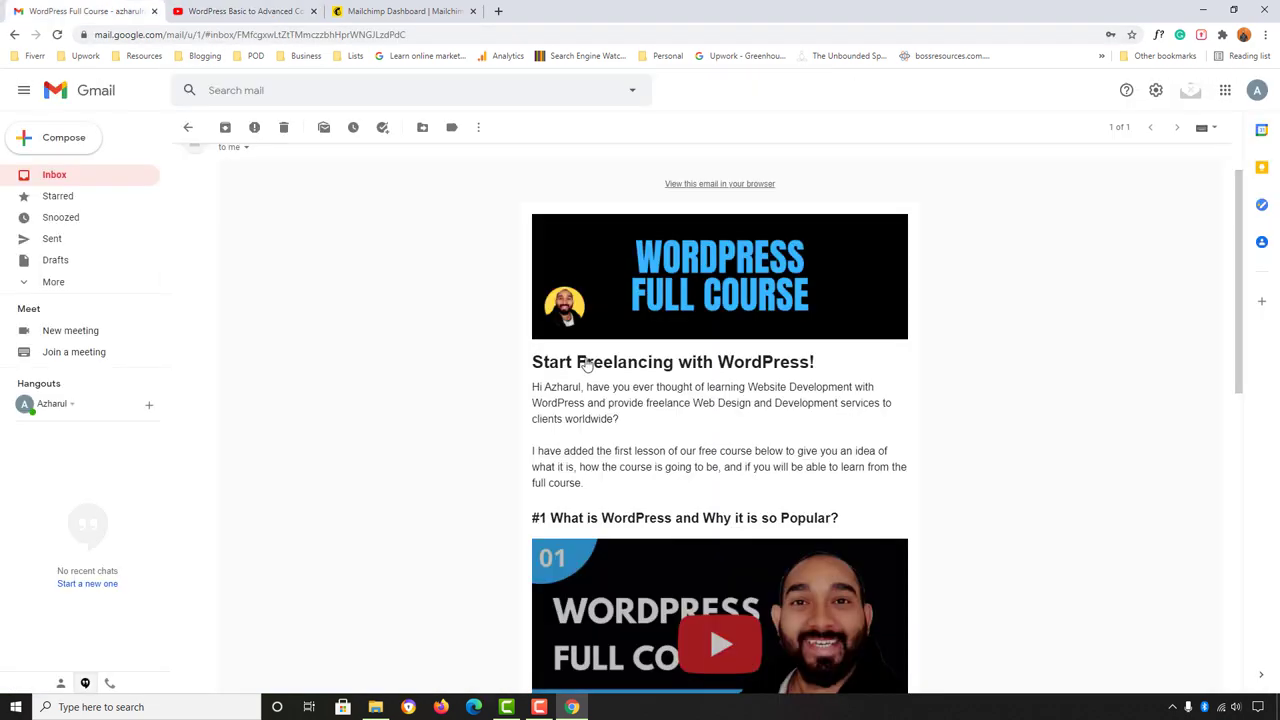
{"action": "scroll", "coordinate": [587, 366], "scroll_direction": "down", "scroll_amount": 2}
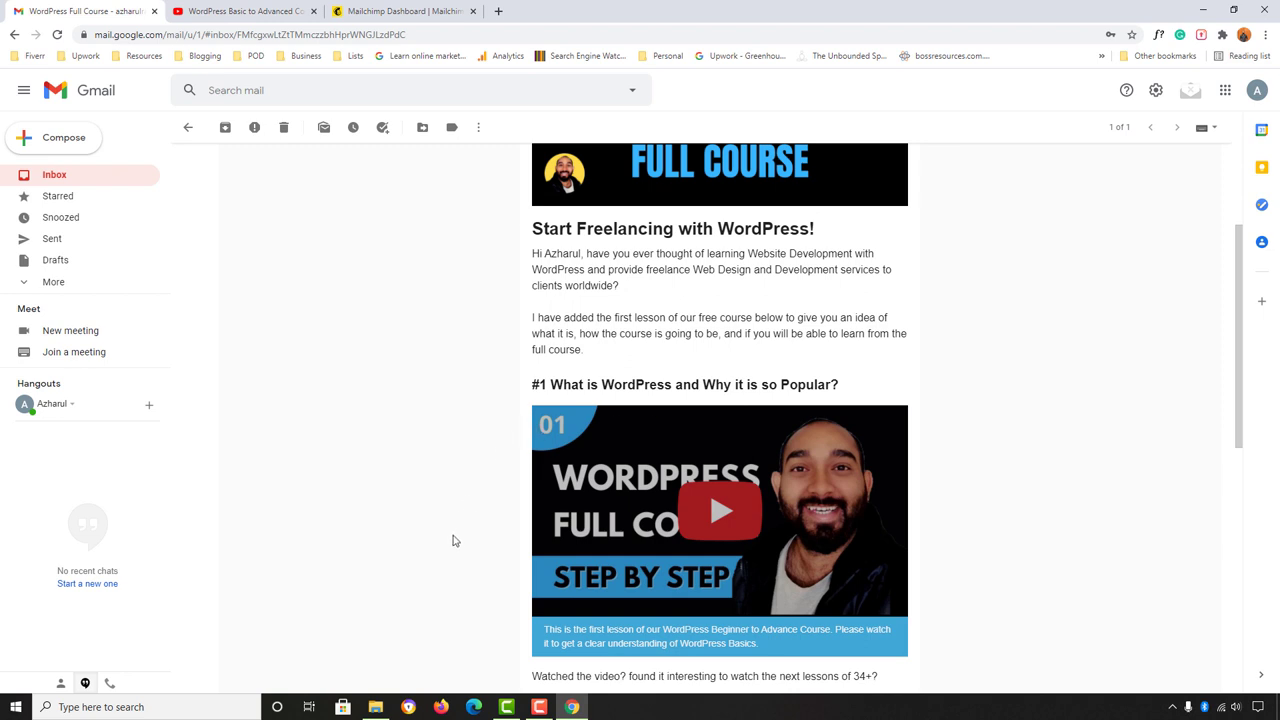
{"action": "left_click", "coordinate": [716, 510]}
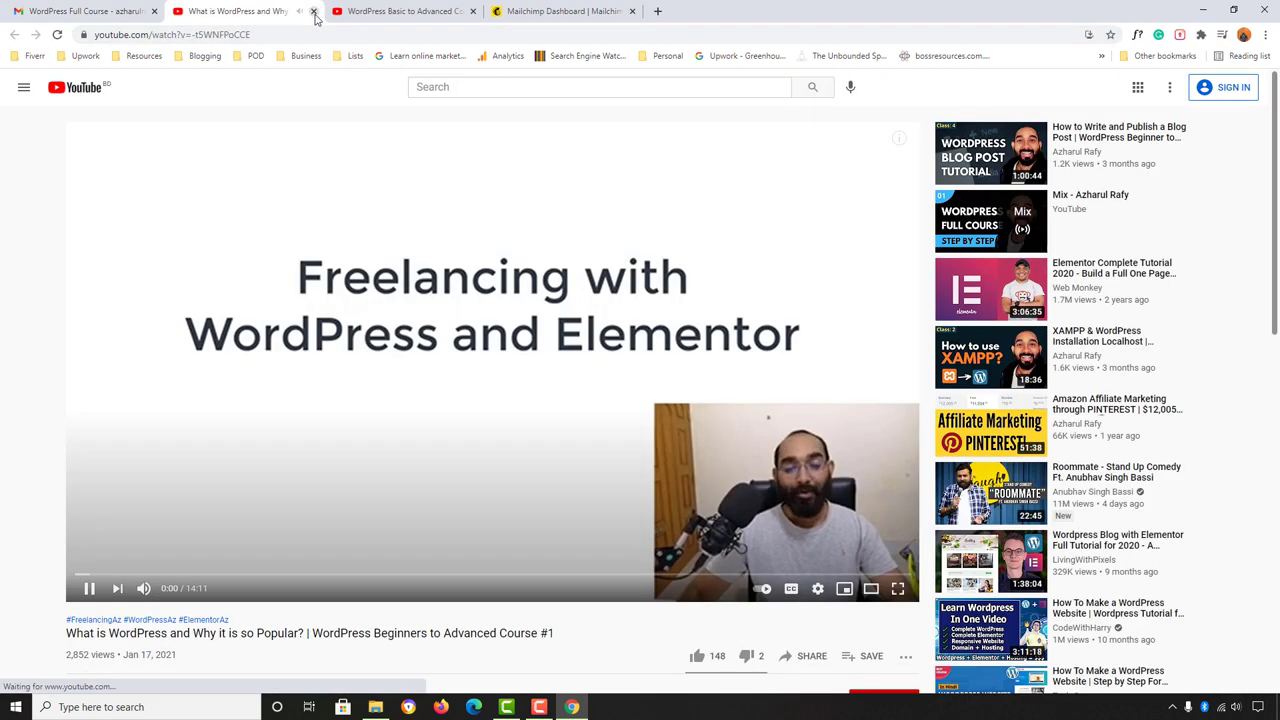
{"action": "left_click", "coordinate": [313, 11]}
Step: Open the Watch WordPress Full Course playlist link and return to the email
{"action": "scroll", "coordinate": [383, 500], "scroll_direction": "down", "scroll_amount": 2}
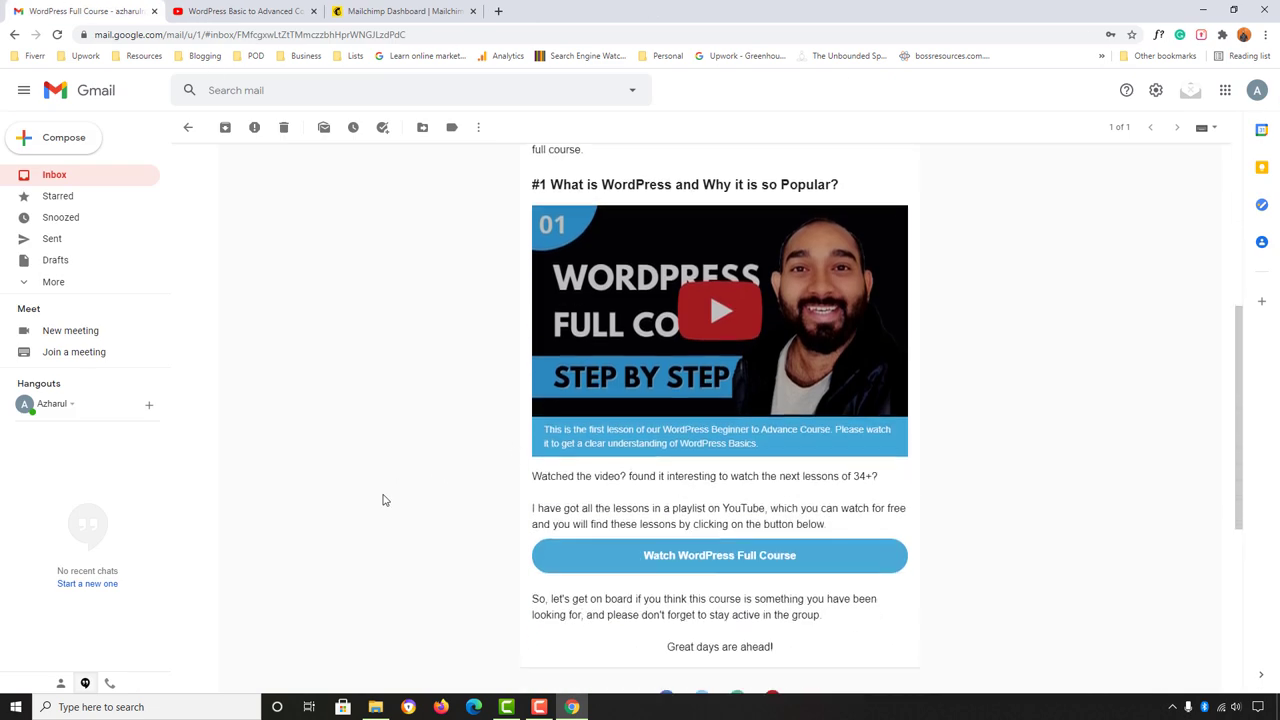
{"action": "left_click", "coordinate": [706, 563]}
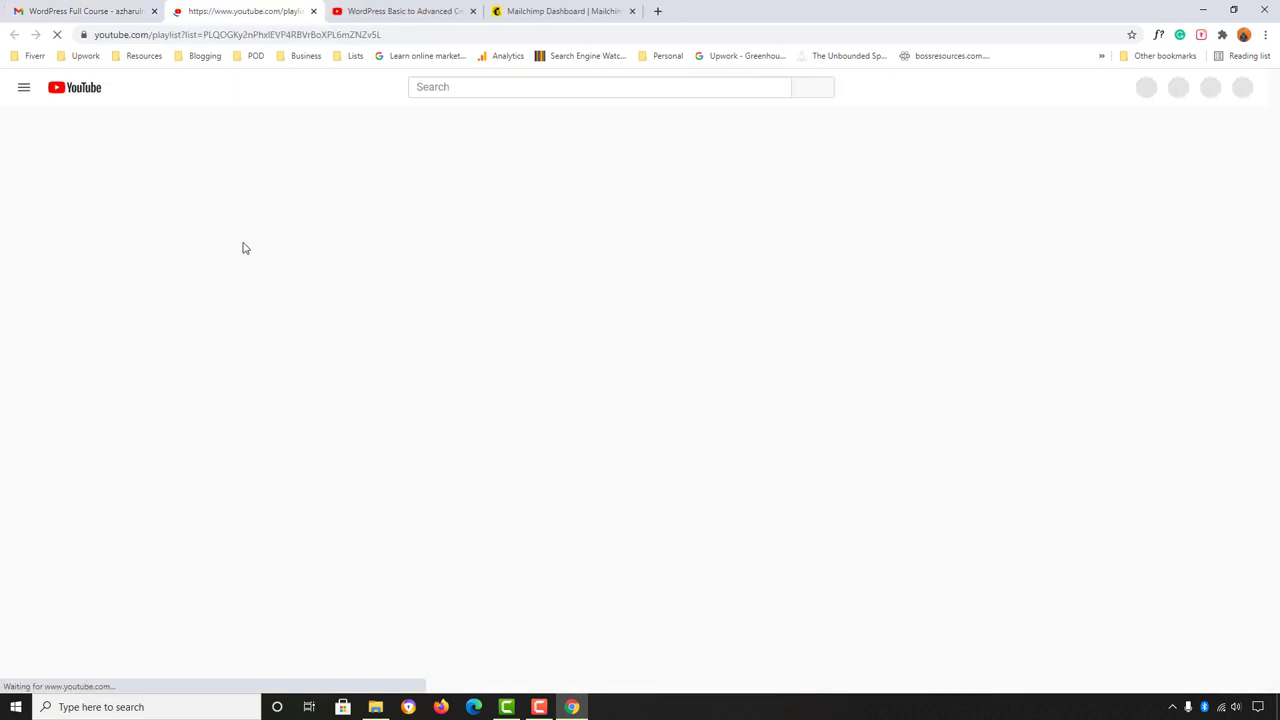
{"action": "left_click", "coordinate": [40, 11]}
Step: Open the Facebook icon link in the email footer and return to the newsletter
{"action": "scroll", "coordinate": [384, 450], "scroll_direction": "down", "scroll_amount": 2}
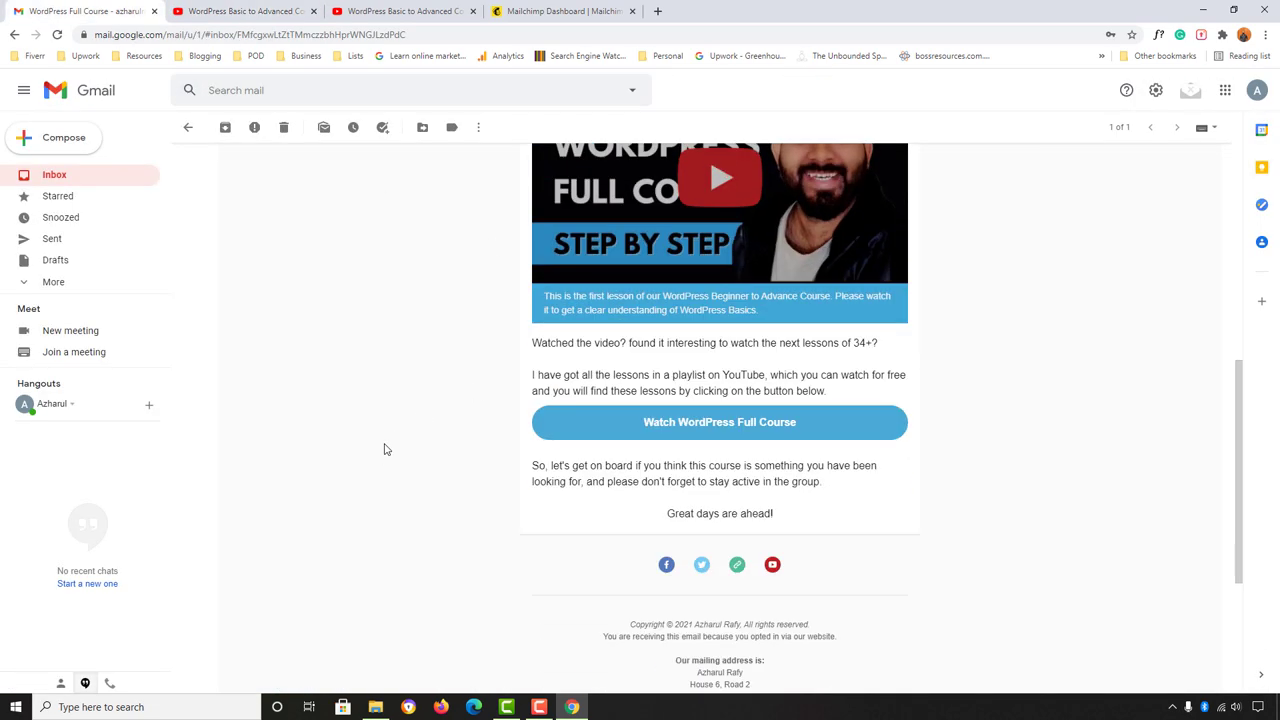
{"action": "scroll", "coordinate": [384, 450], "scroll_direction": "down", "scroll_amount": 1}
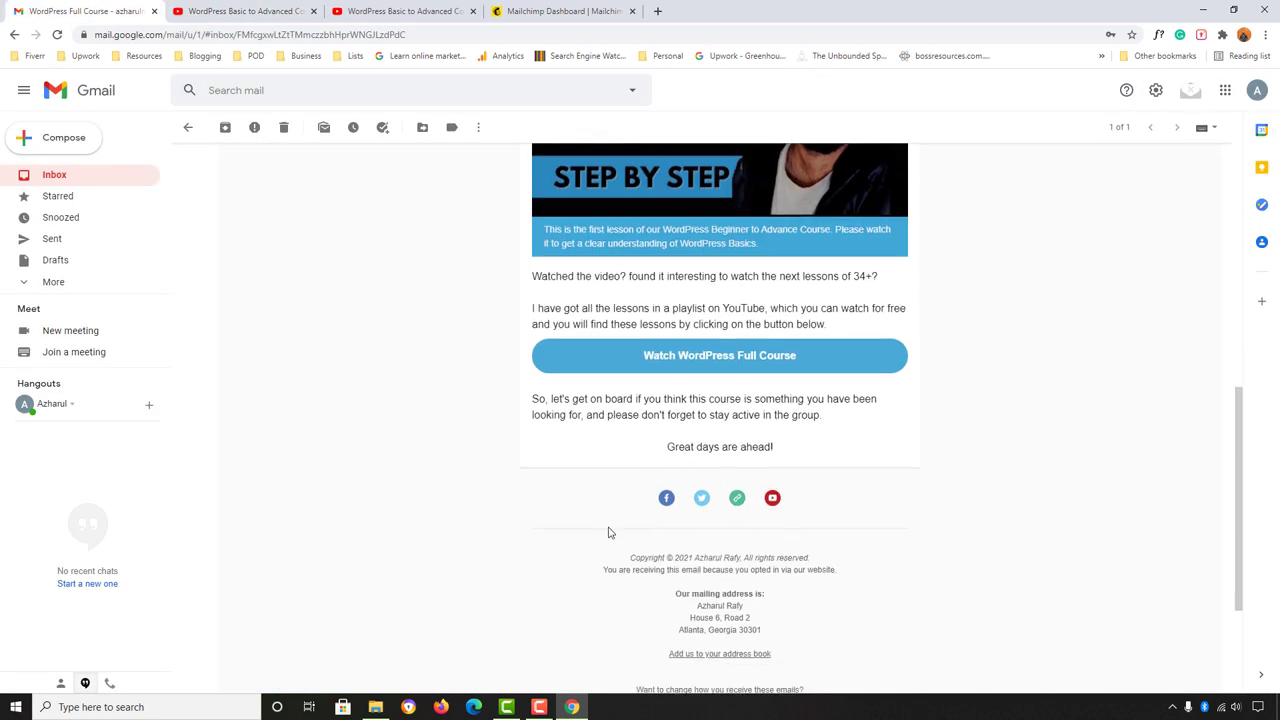
{"action": "left_click", "coordinate": [666, 497]}
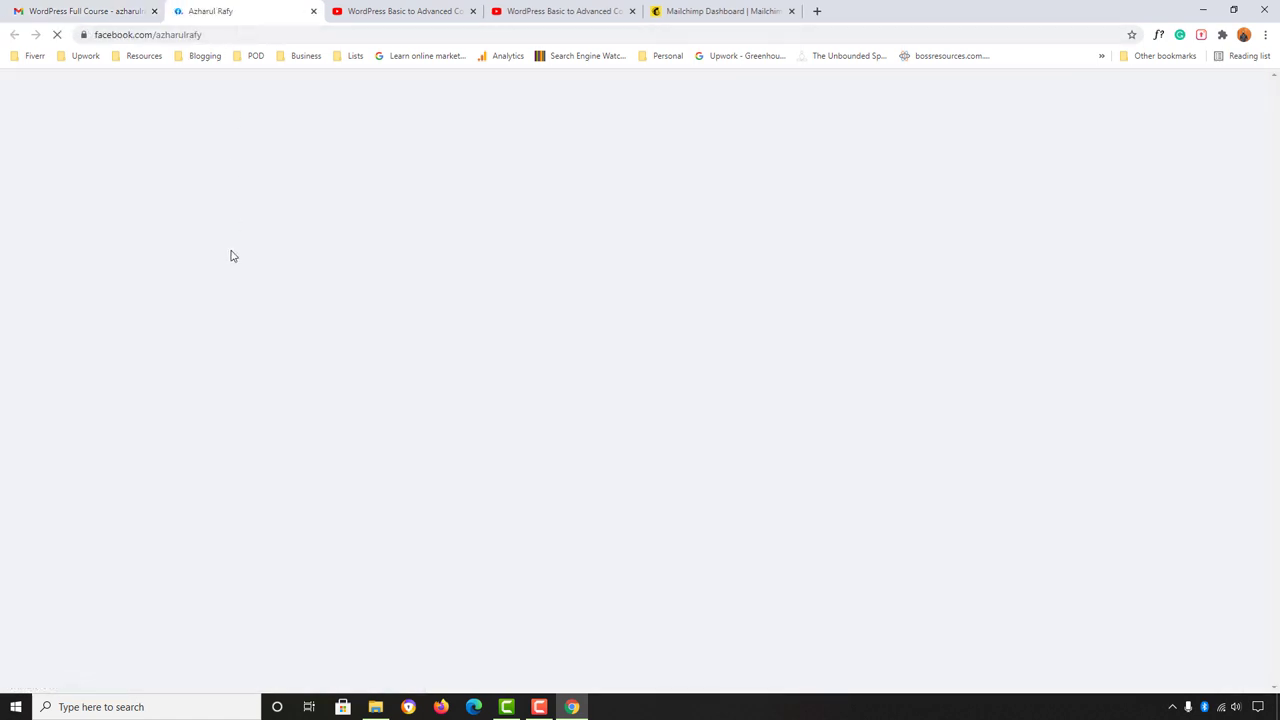
{"action": "left_click", "coordinate": [68, 10]}
{"action": "scroll", "coordinate": [492, 512], "scroll_direction": "down", "scroll_amount": 1}
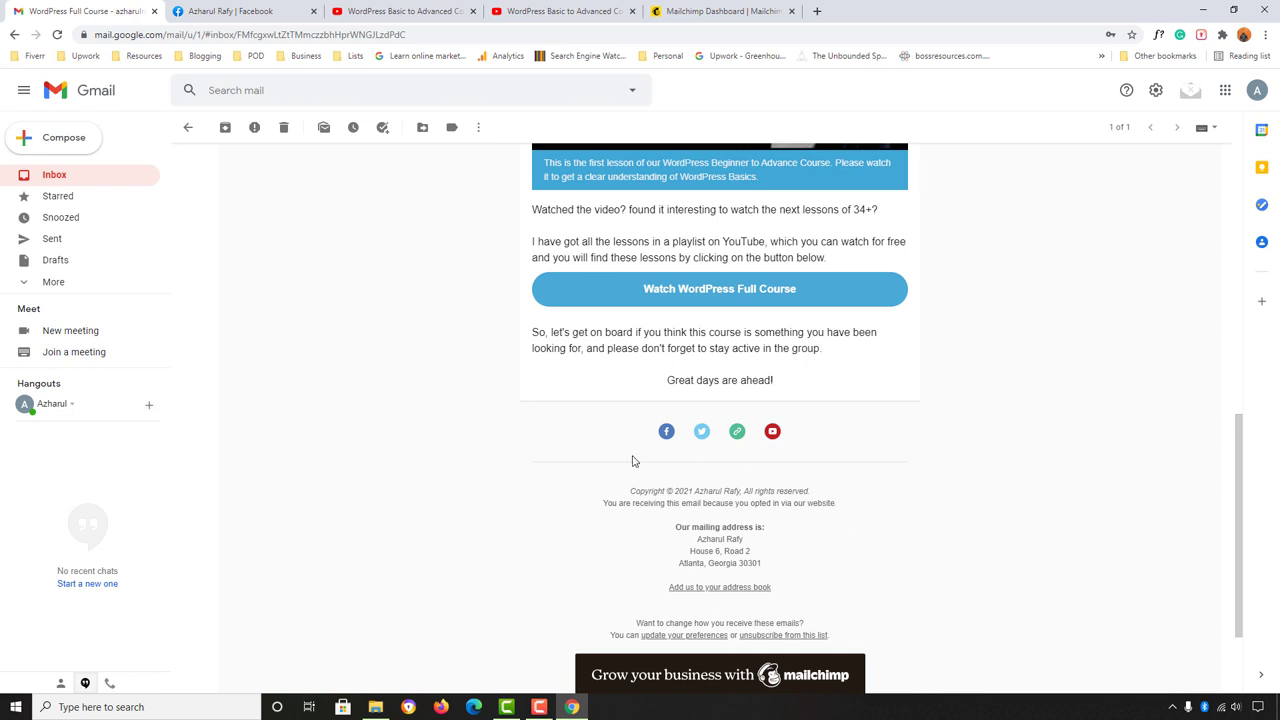
{"action": "scroll", "coordinate": [541, 514], "scroll_direction": "down", "scroll_amount": 1}
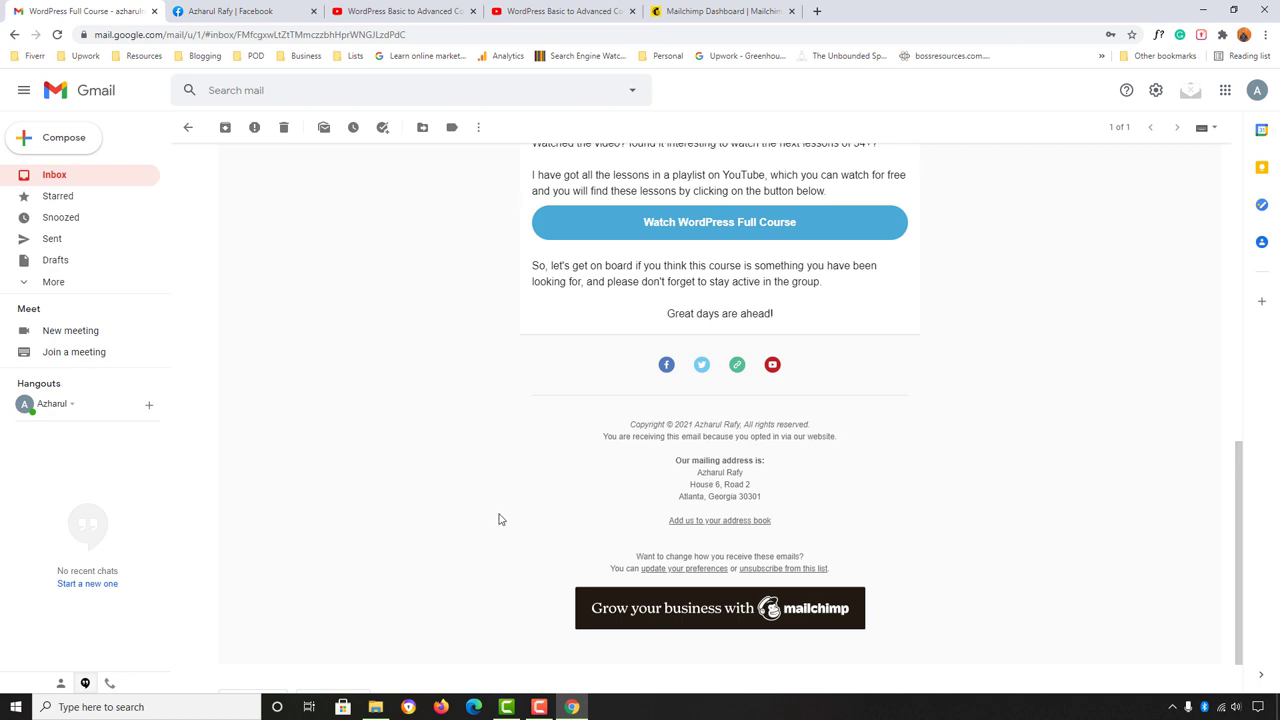
Step: Close the Facebook tab and both YouTube playlist tabs, leaving the Mailchimp dashboard showing
{"action": "scroll", "coordinate": [463, 519], "scroll_direction": "up", "scroll_amount": 3}
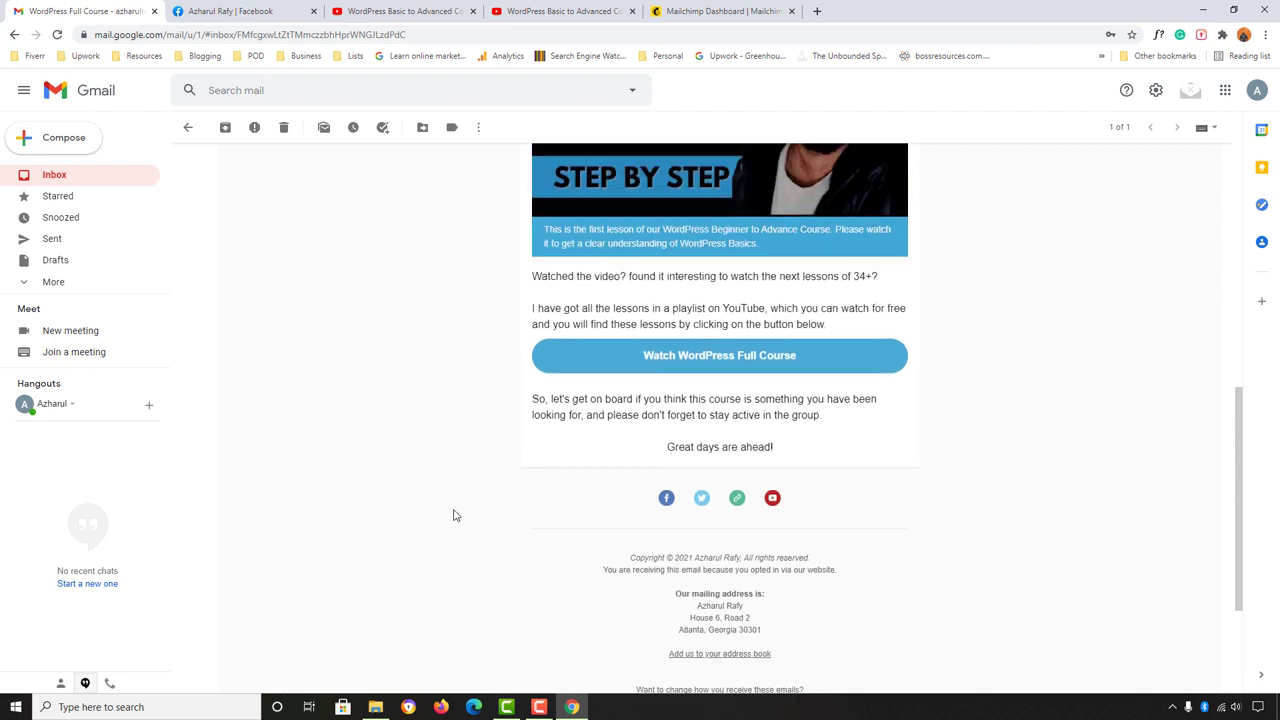
{"action": "scroll", "coordinate": [453, 515], "scroll_direction": "up", "scroll_amount": 2}
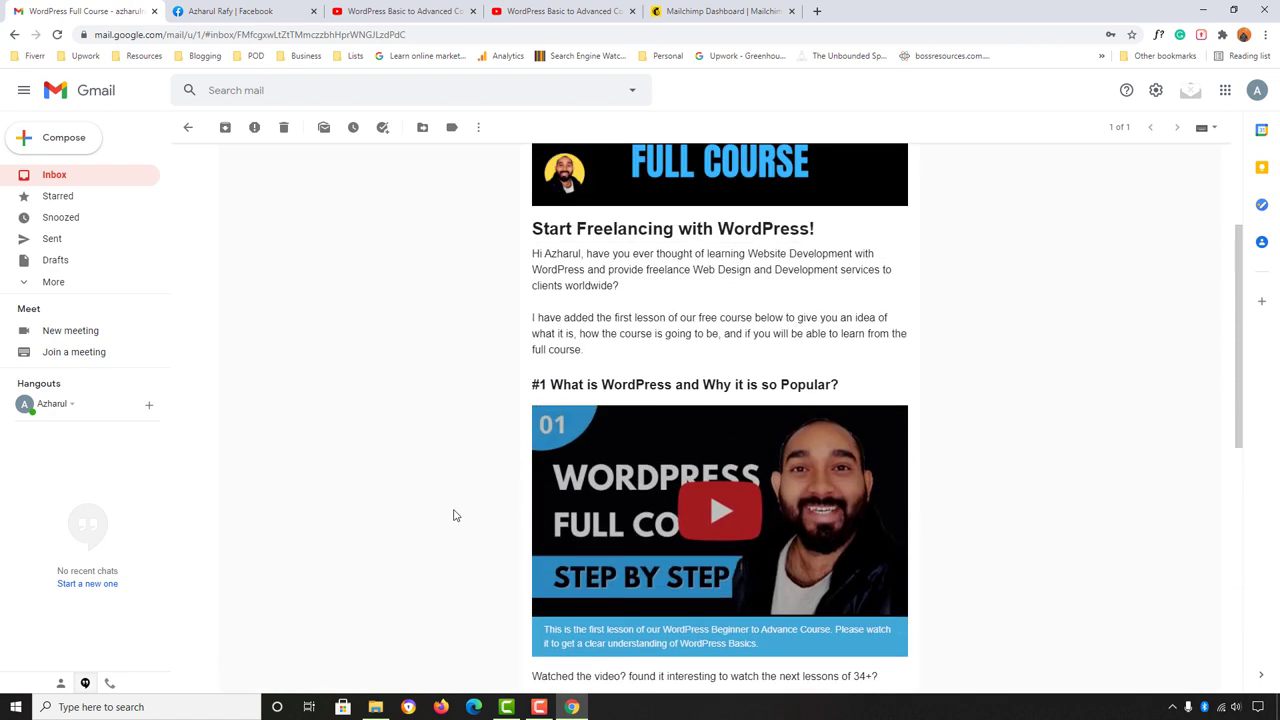
{"action": "scroll", "coordinate": [453, 515], "scroll_direction": "up", "scroll_amount": 2}
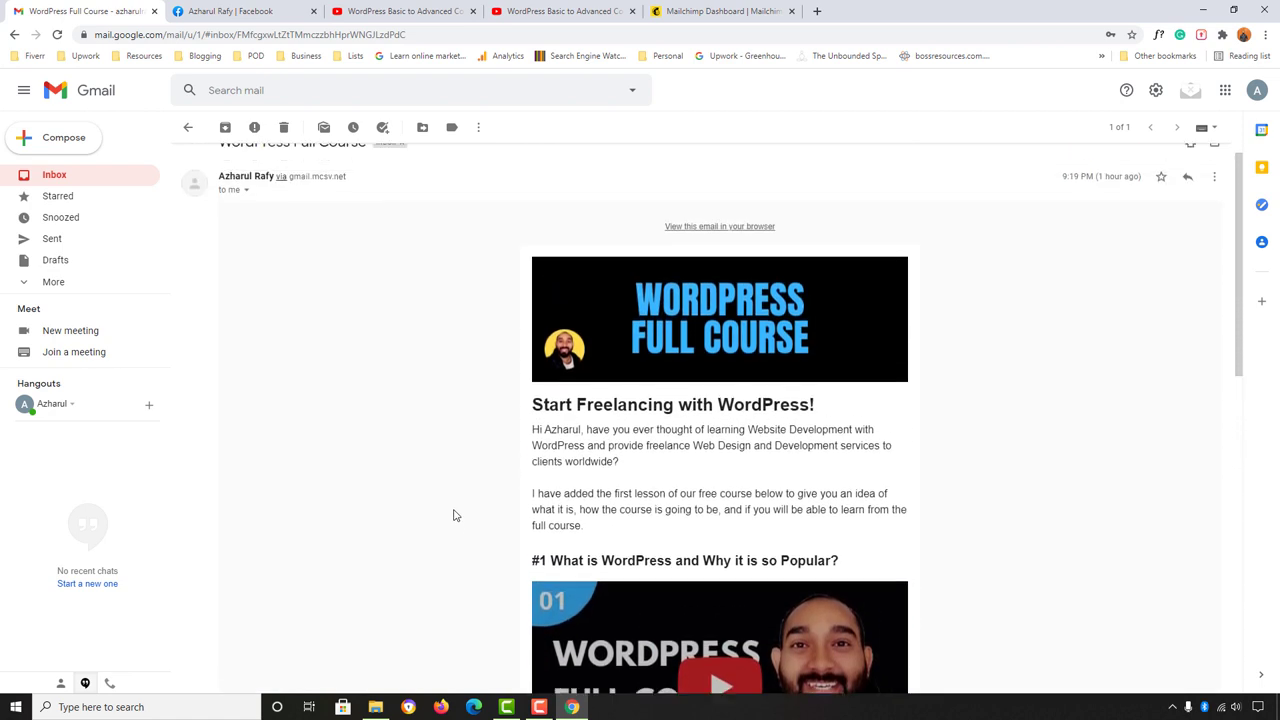
{"action": "scroll", "coordinate": [436, 531], "scroll_direction": "down", "scroll_amount": 1}
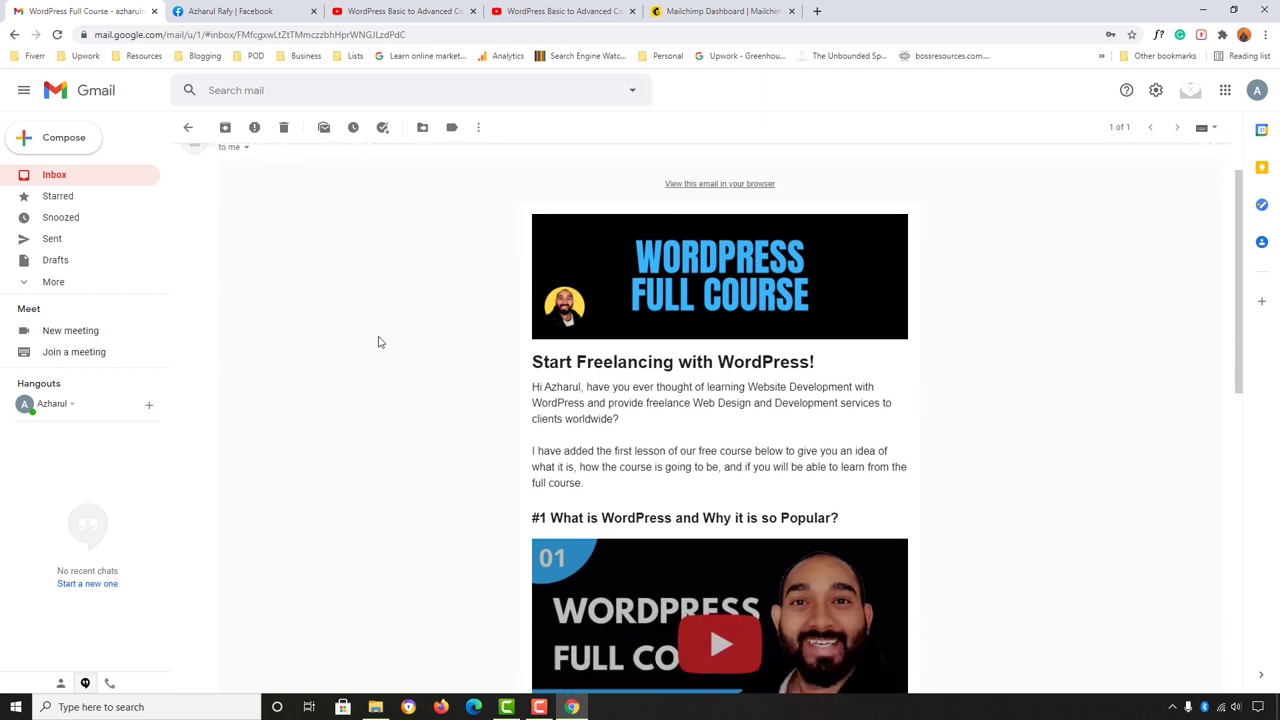
{"action": "left_click", "coordinate": [278, 10]}
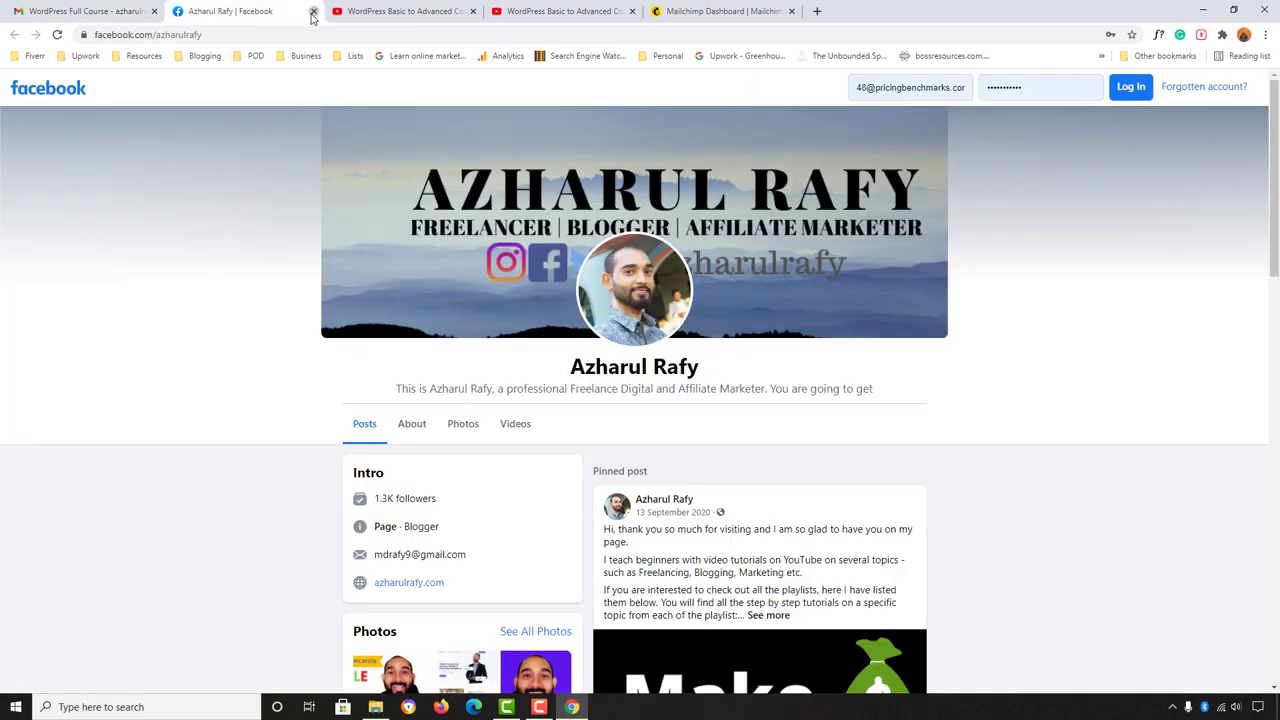
{"action": "left_click", "coordinate": [313, 11]}
{"action": "left_click", "coordinate": [313, 11]}
{"action": "left_click", "coordinate": [313, 11]}
{"action": "left_click", "coordinate": [270, 11]}
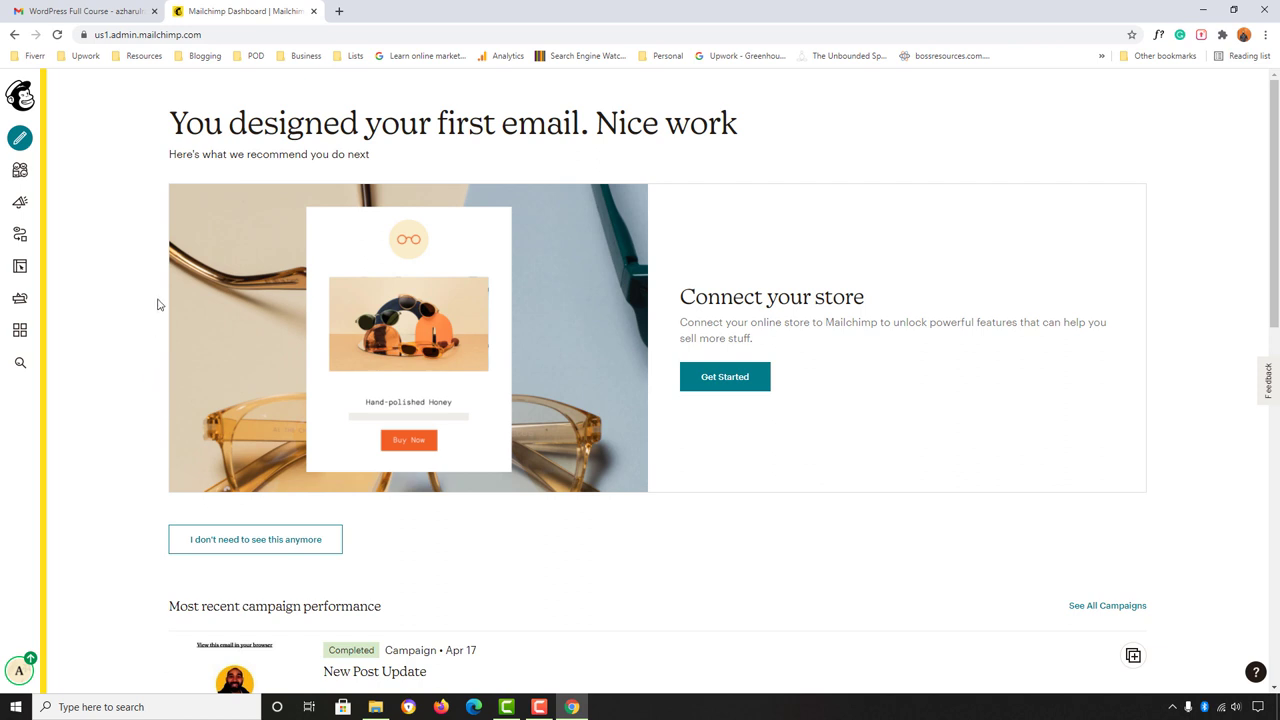
Step: Create an email campaign via Create > Email named 'WordPress Email Newsletter' and begin it
{"action": "left_click", "coordinate": [22, 143]}
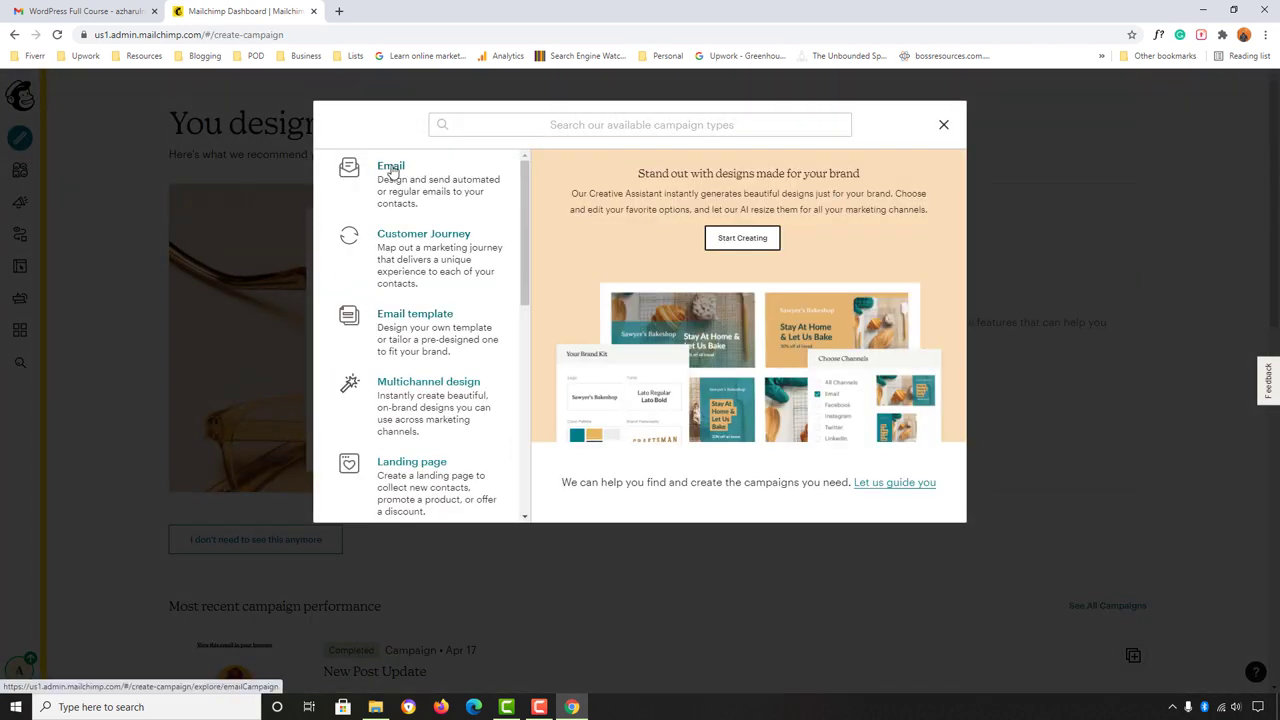
{"action": "left_click", "coordinate": [388, 170]}
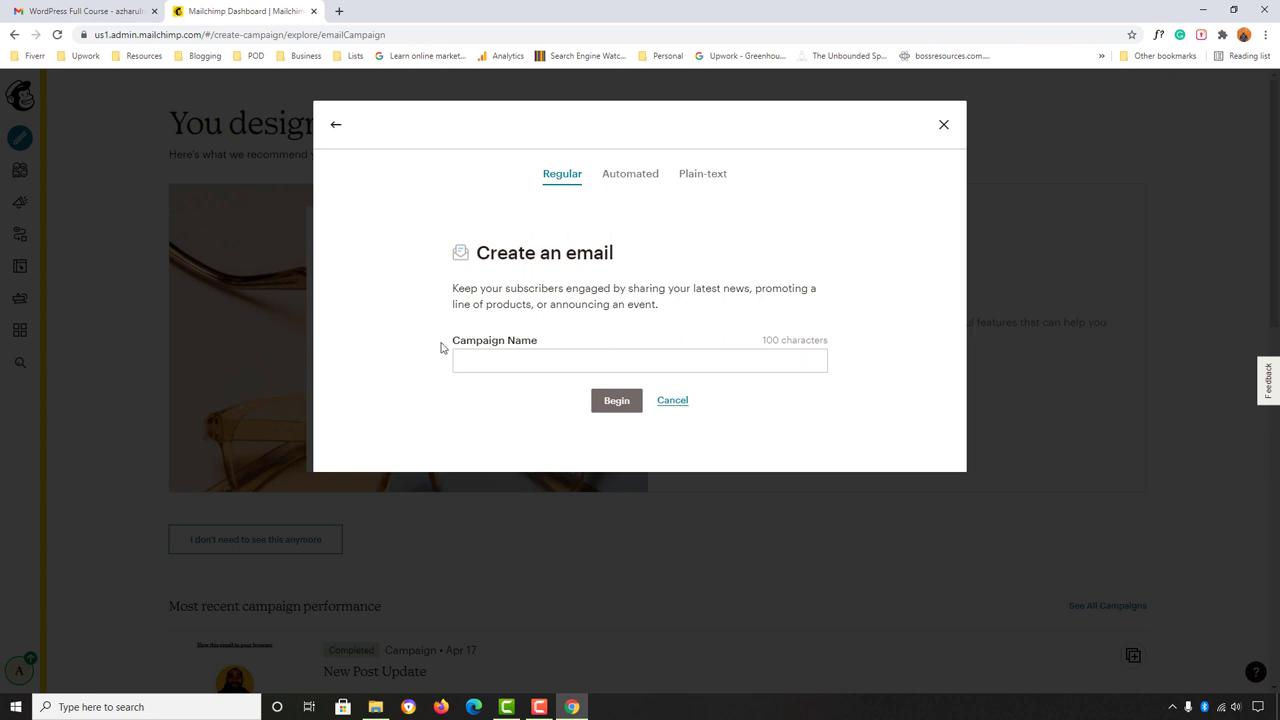
{"action": "left_click", "coordinate": [488, 365]}
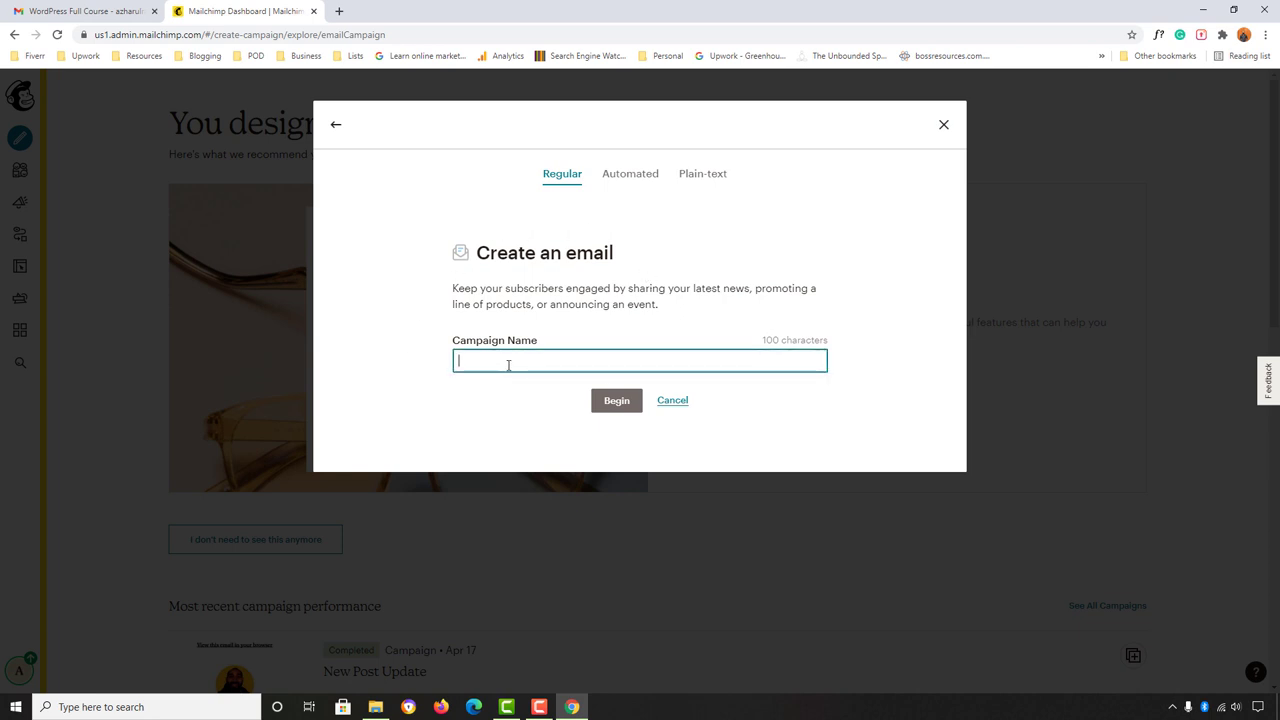
{"action": "type", "text": "WordPRess Email Newsleter"}
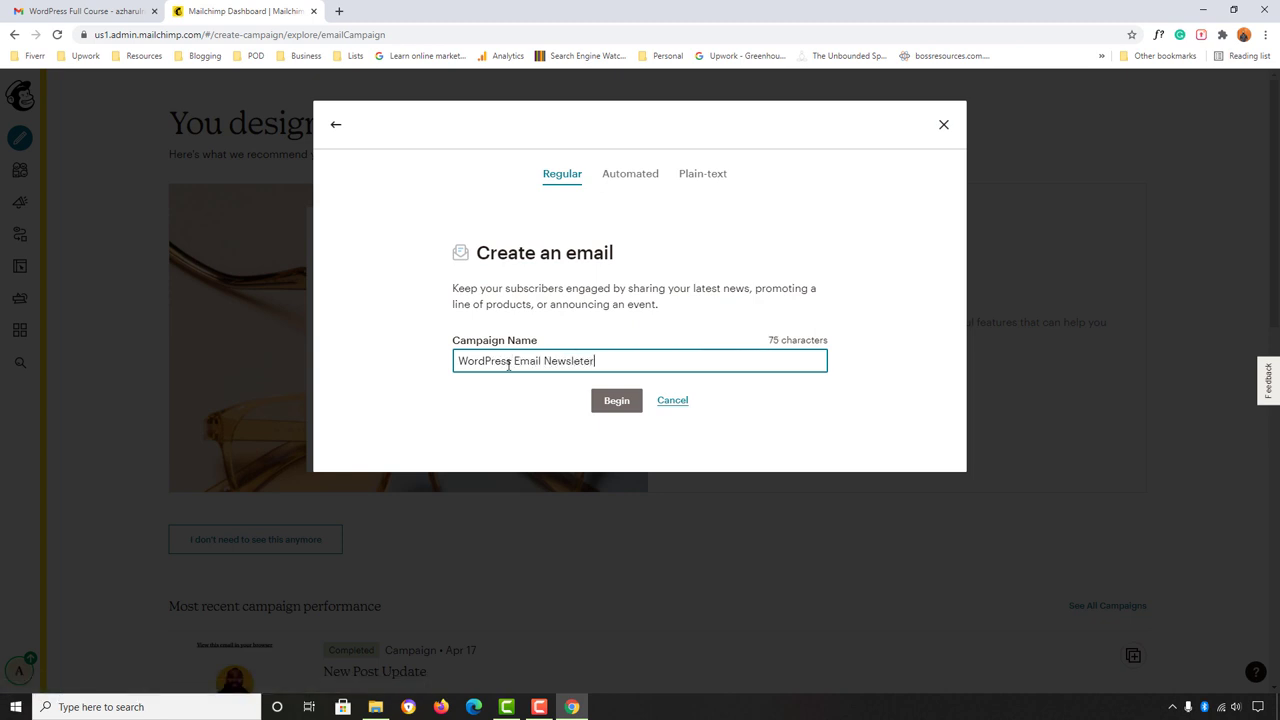
{"action": "key", "text": "BackSpace"}
{"action": "key", "text": "BackSpace"}
{"action": "type", "text": "ter"}
{"action": "left_click", "coordinate": [617, 400]}
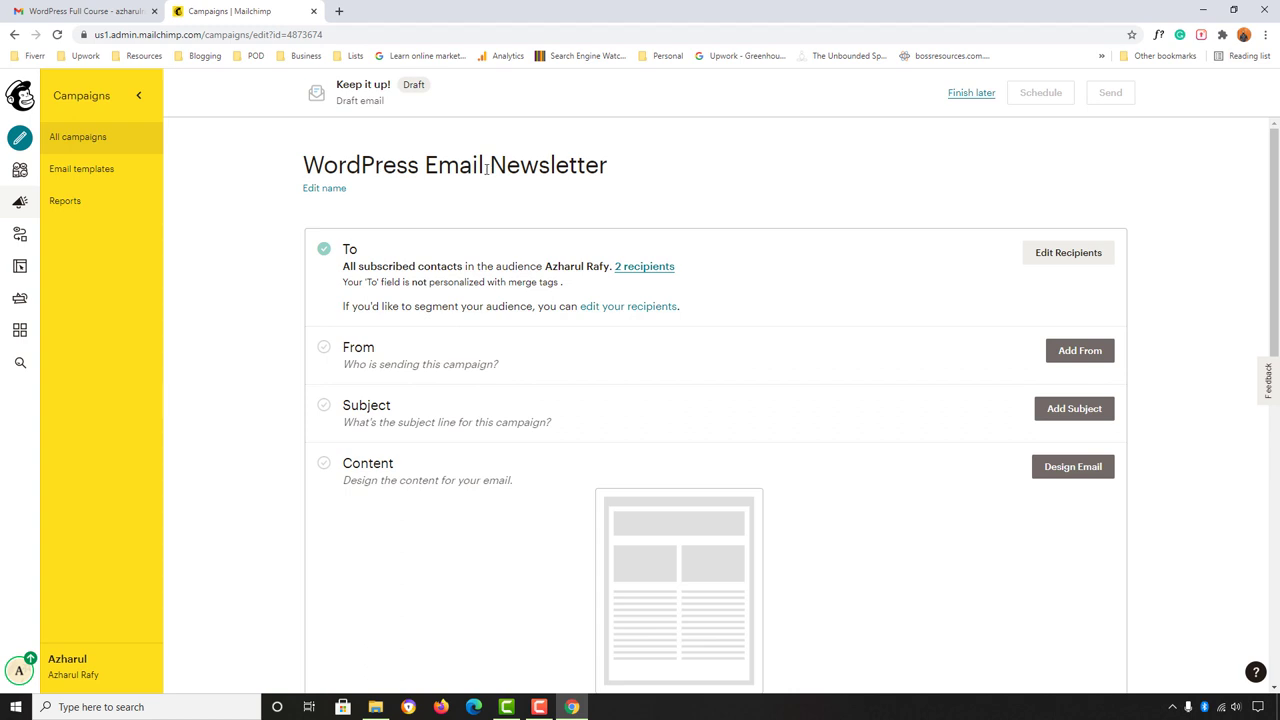
{"action": "left_click", "coordinate": [324, 189]}
{"action": "left_click", "coordinate": [455, 161]}
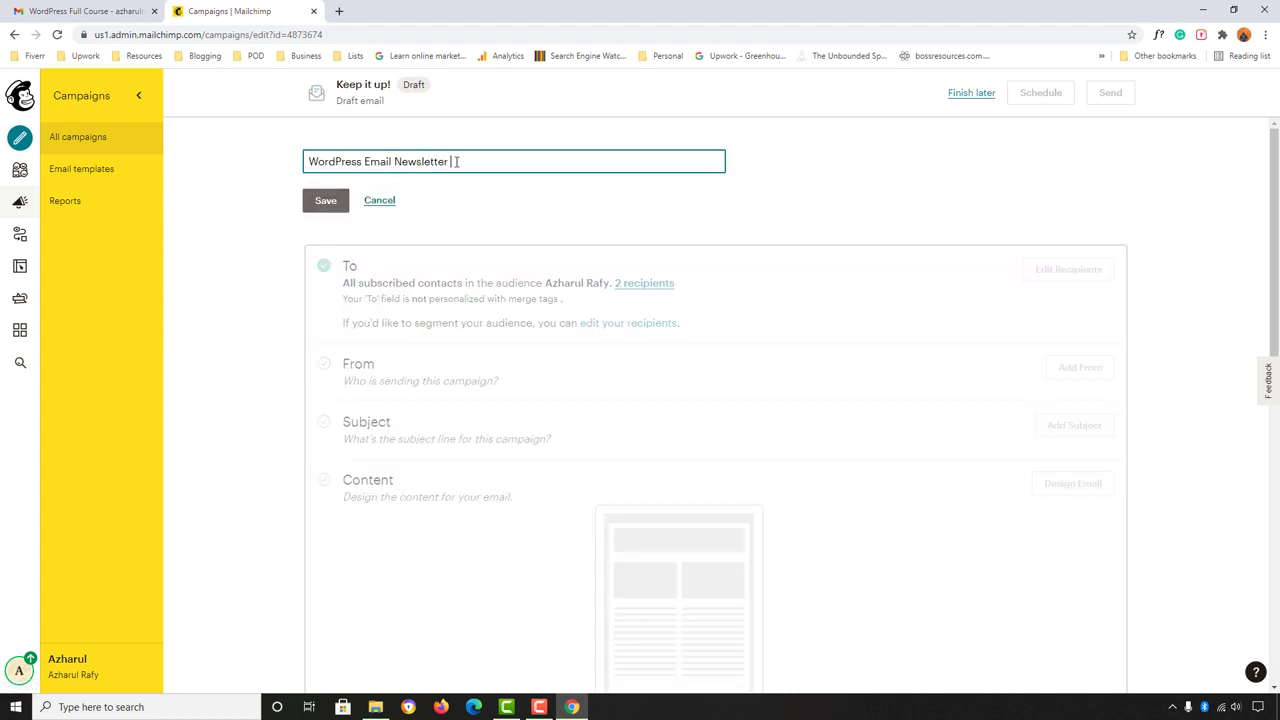
{"action": "left_click", "coordinate": [378, 202]}
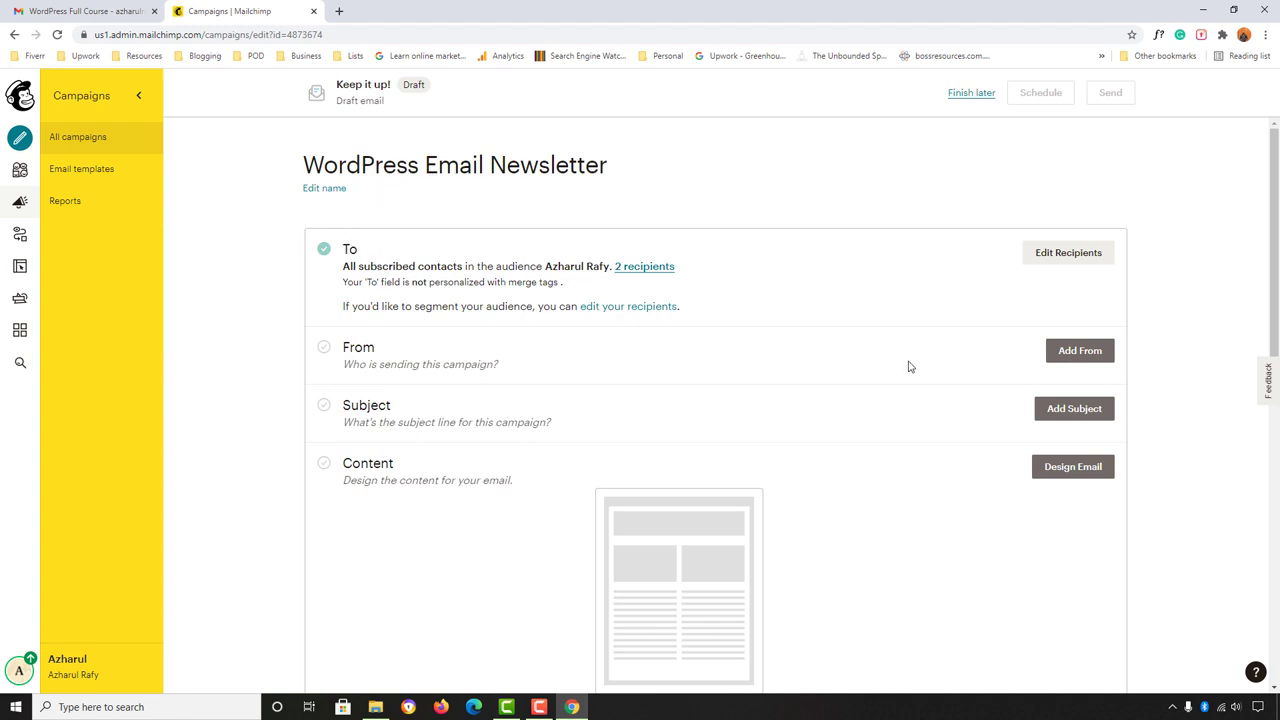
Step: Set the recipients to the only audience, sending to all subscribers
{"action": "left_click", "coordinate": [1068, 253]}
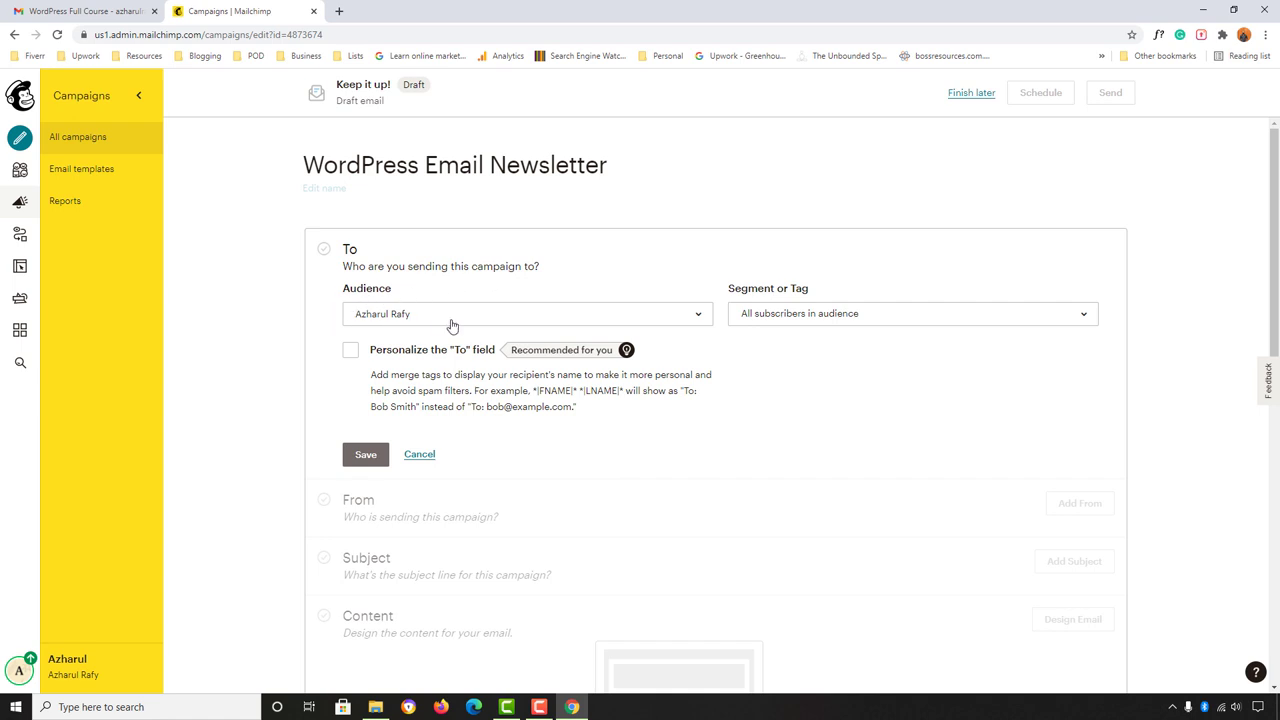
{"action": "left_click", "coordinate": [372, 318]}
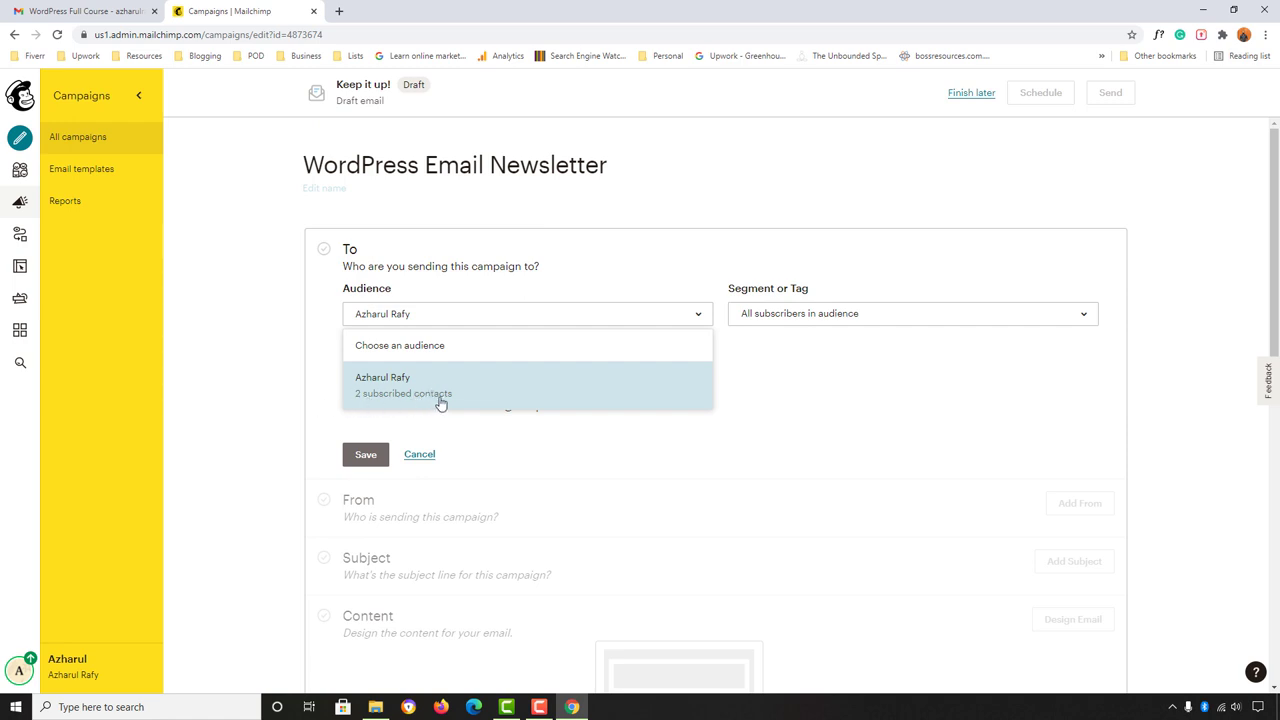
{"action": "left_click", "coordinate": [392, 384]}
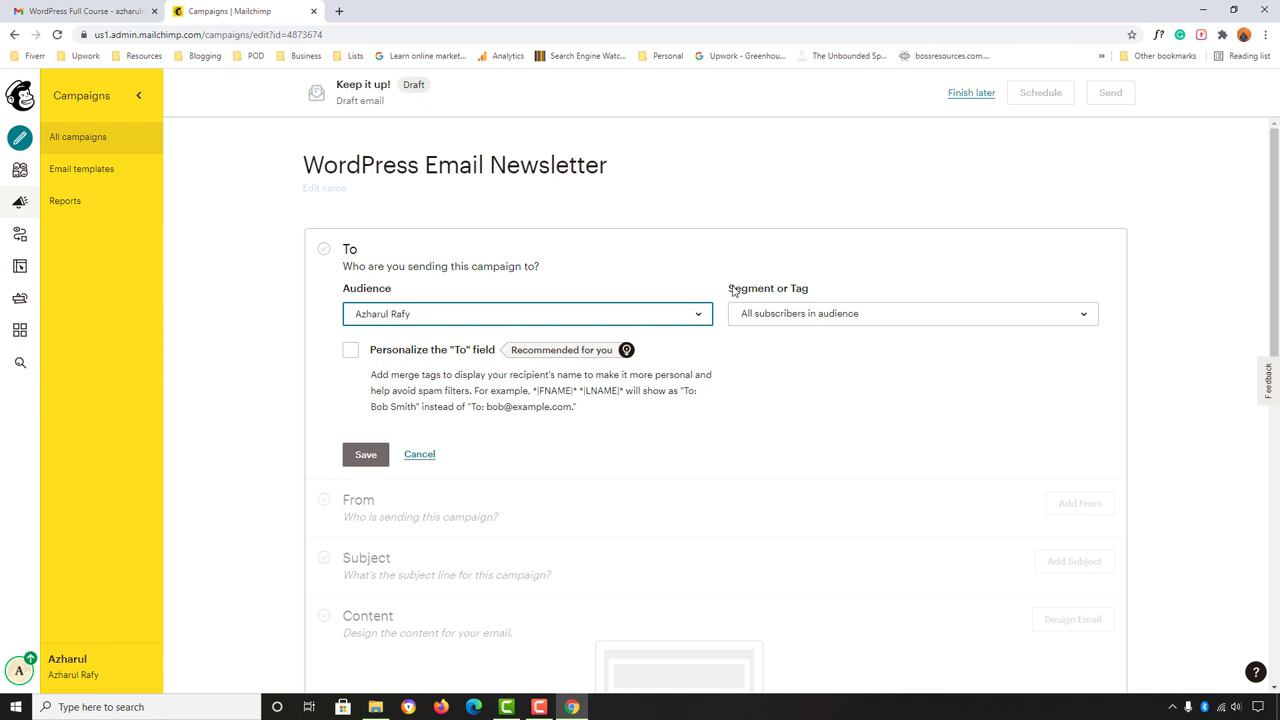
{"action": "left_click", "coordinate": [779, 316]}
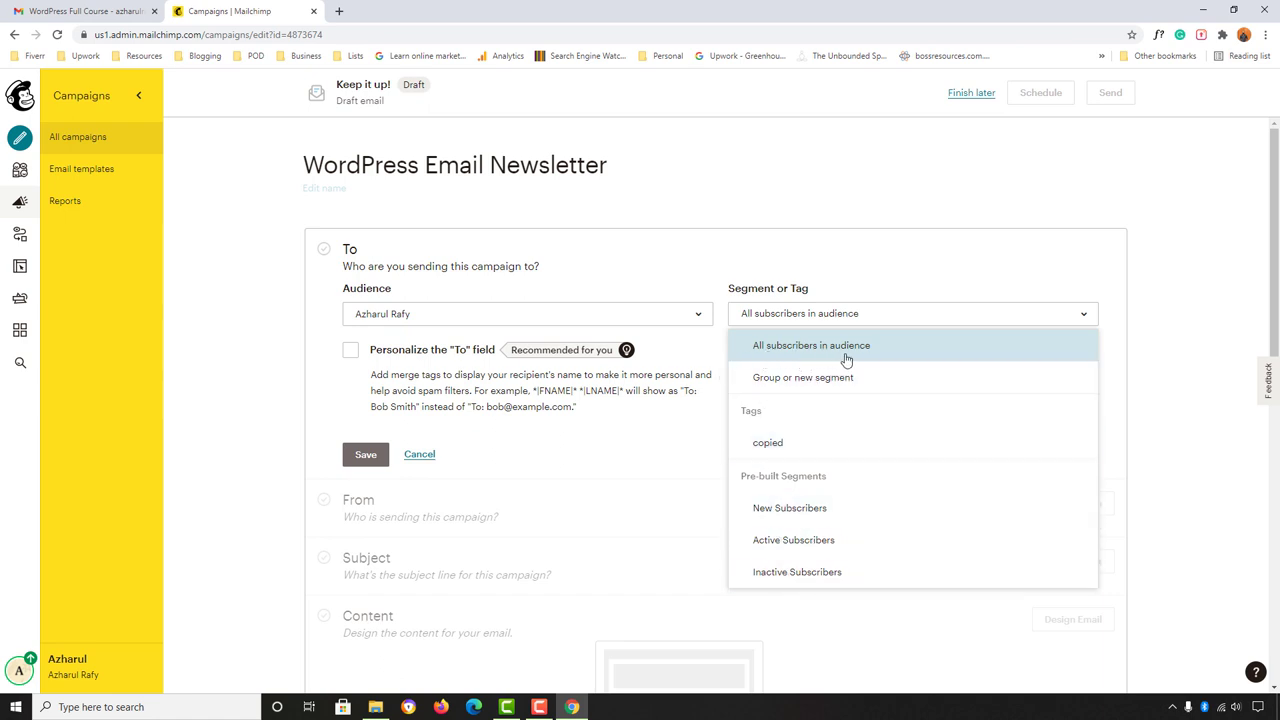
{"action": "left_click", "coordinate": [846, 357]}
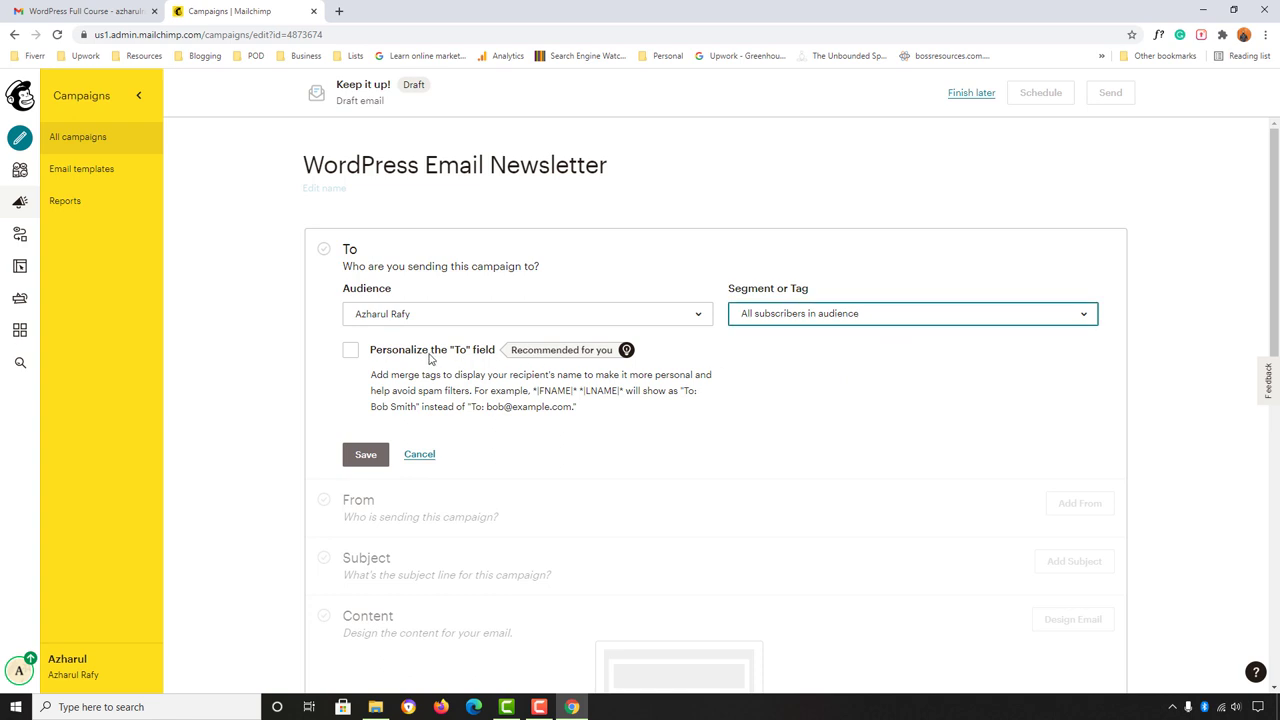
Step: Personalize the To field with the *|FNAME|* merge tag and save the recipients
{"action": "left_click", "coordinate": [350, 350]}
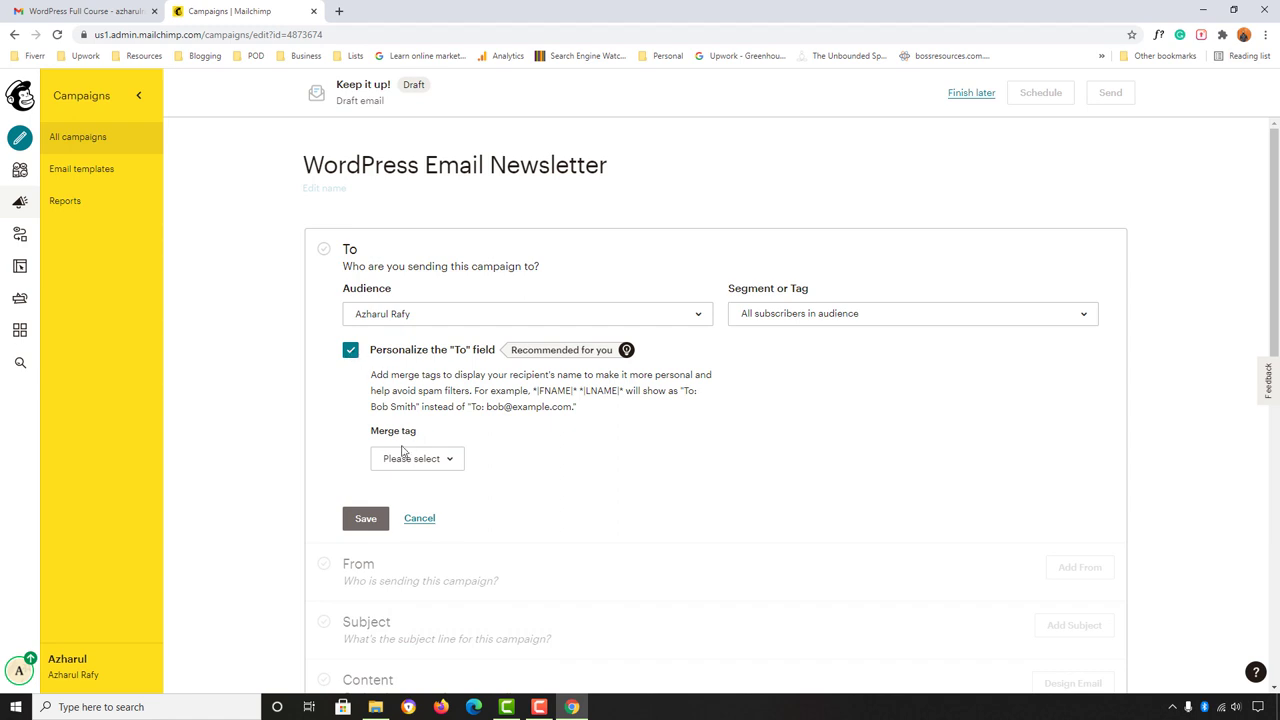
{"action": "left_click", "coordinate": [432, 458]}
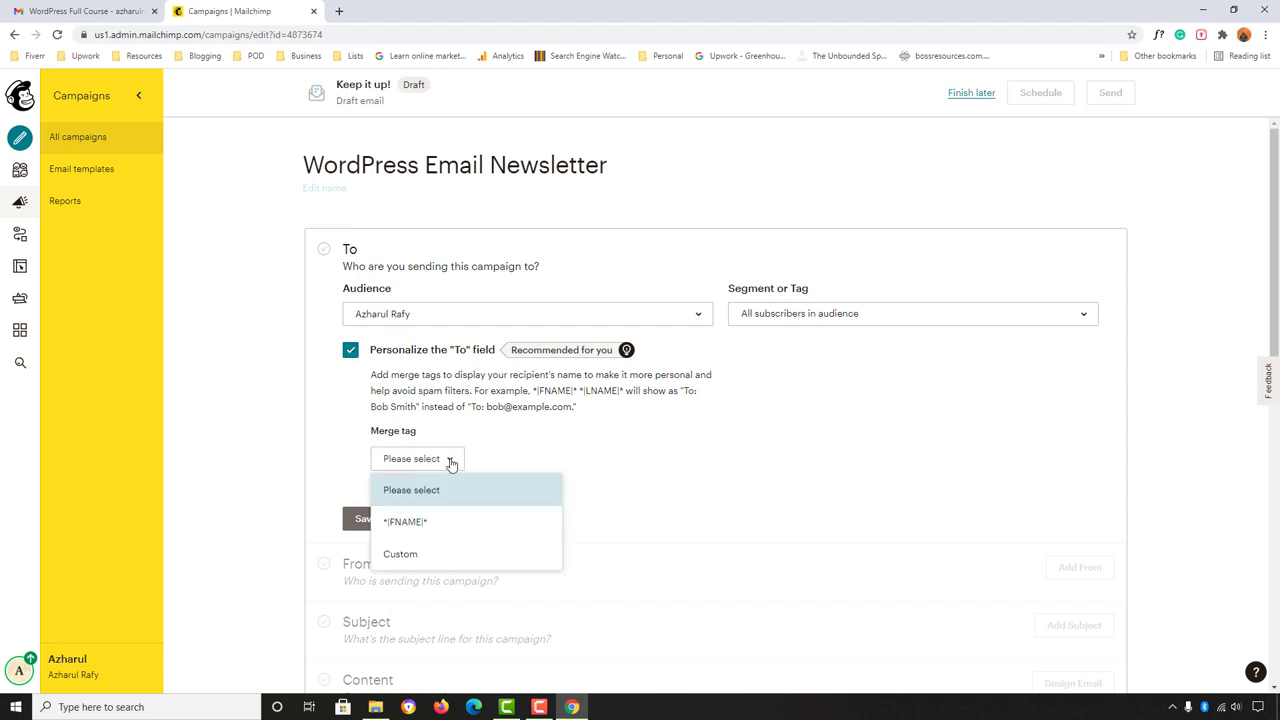
{"action": "left_click", "coordinate": [418, 522]}
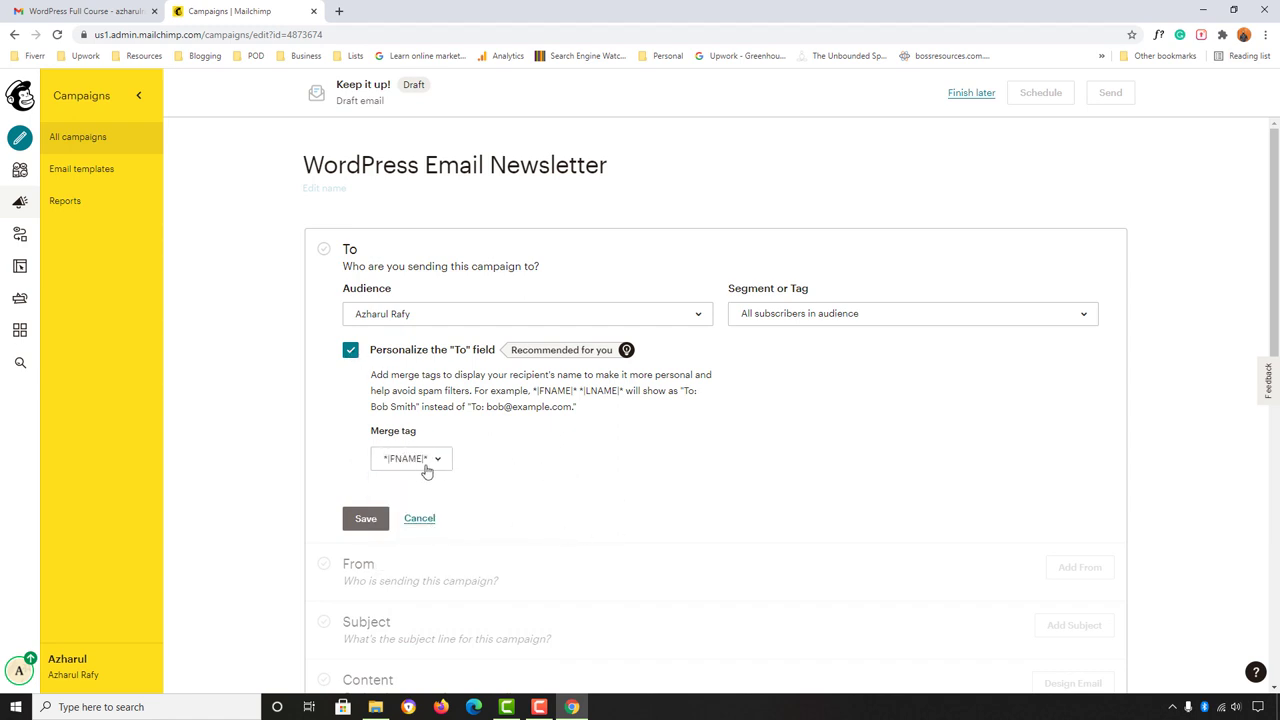
{"action": "left_click", "coordinate": [365, 518]}
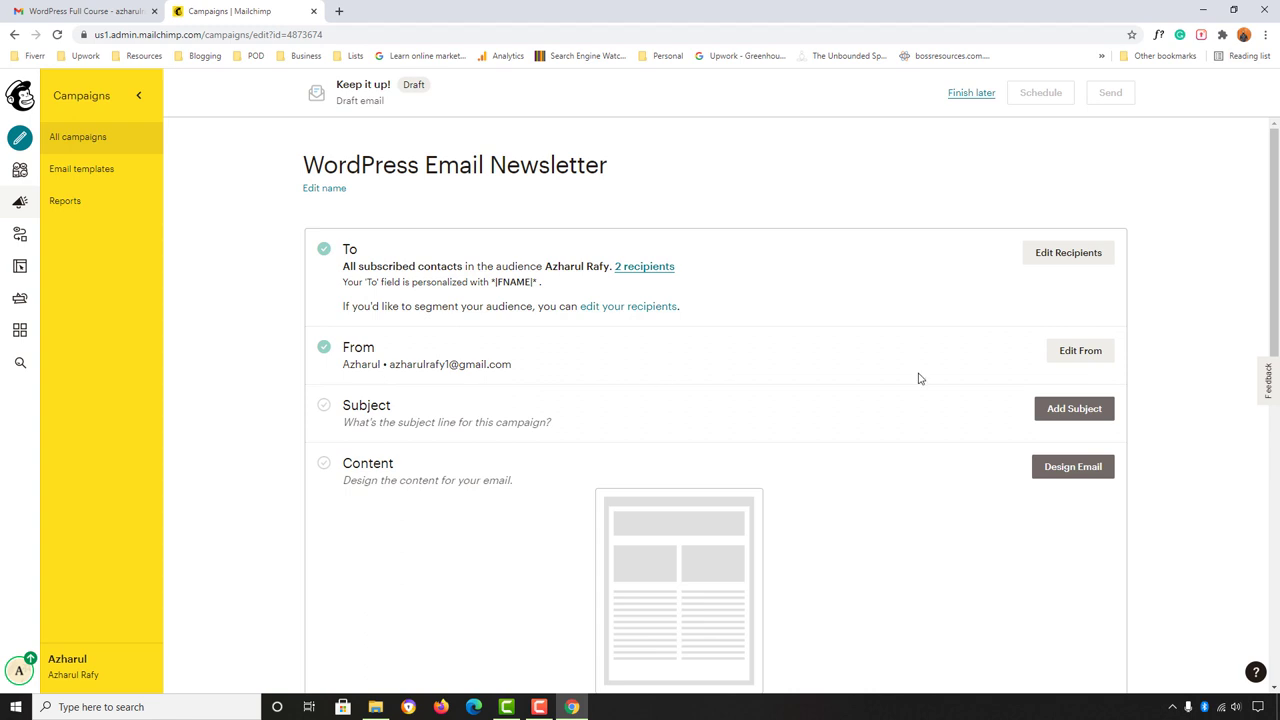
Step: Add the surname to the sender's From name, check the sender e-mail, and save
{"action": "left_click", "coordinate": [1066, 354]}
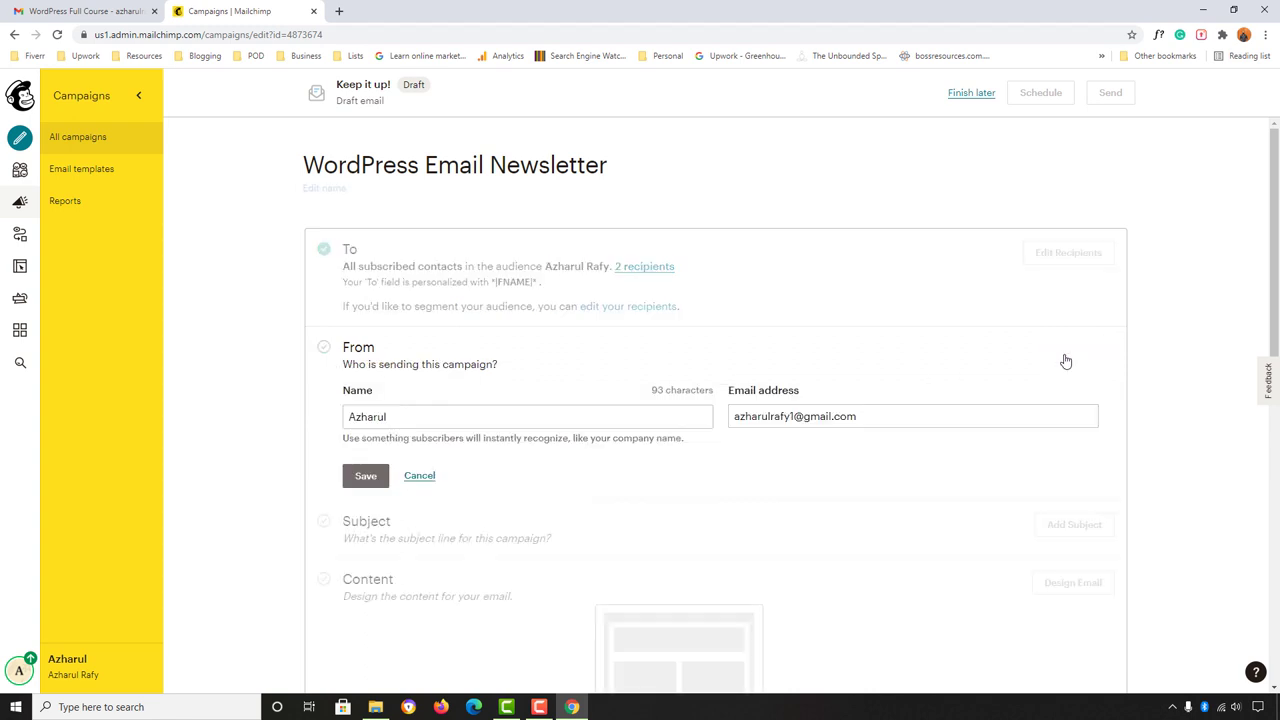
{"action": "left_click", "coordinate": [420, 416]}
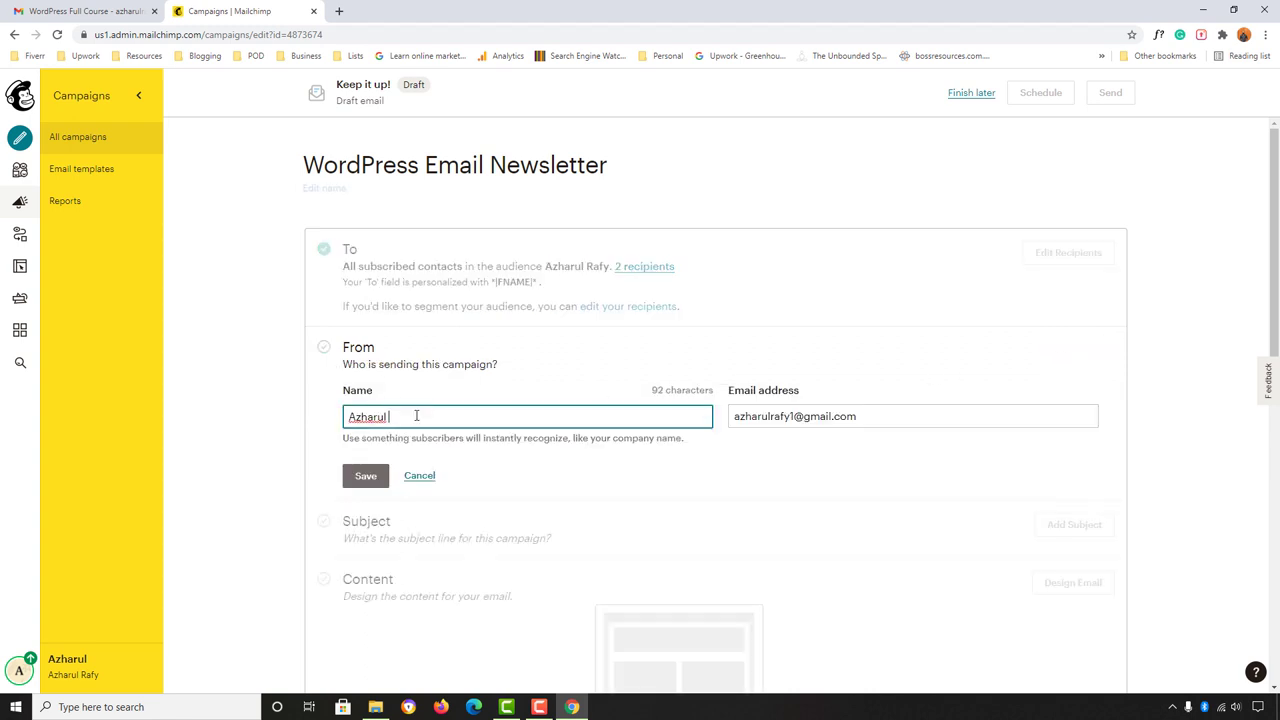
{"action": "type", "text": "Rafy"}
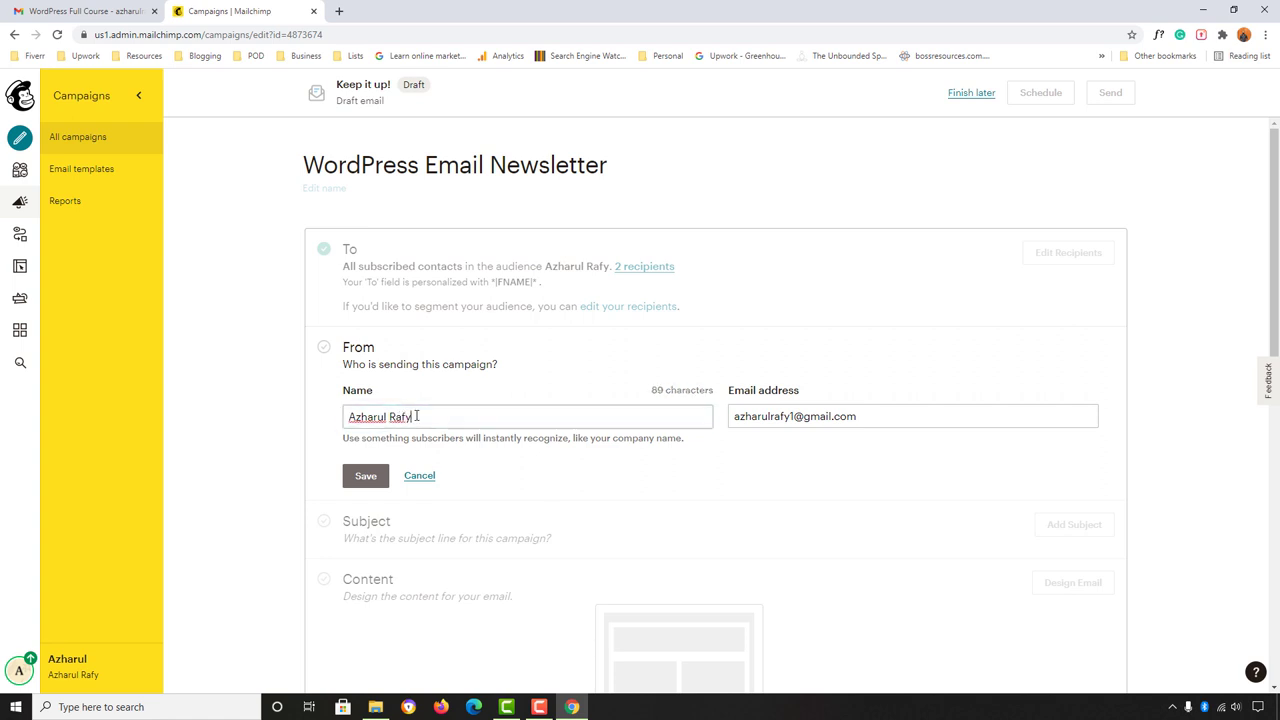
{"action": "left_click", "coordinate": [836, 414]}
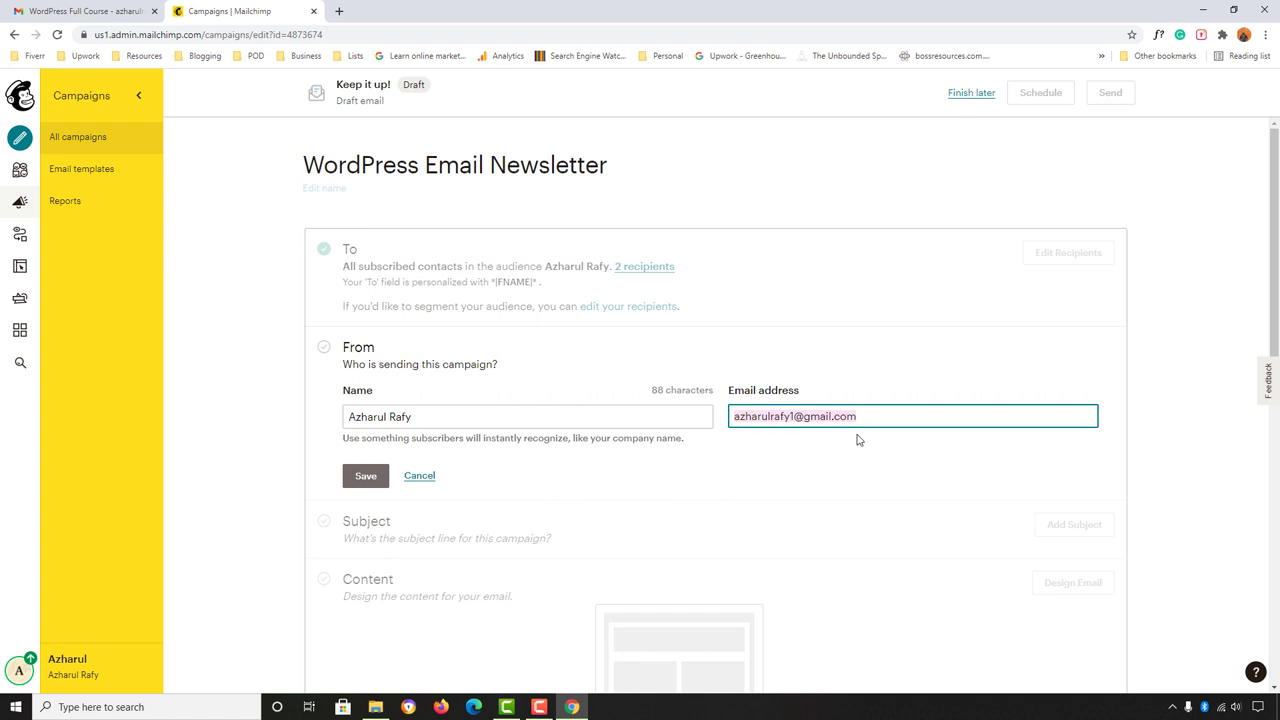
{"action": "left_click", "coordinate": [364, 476]}
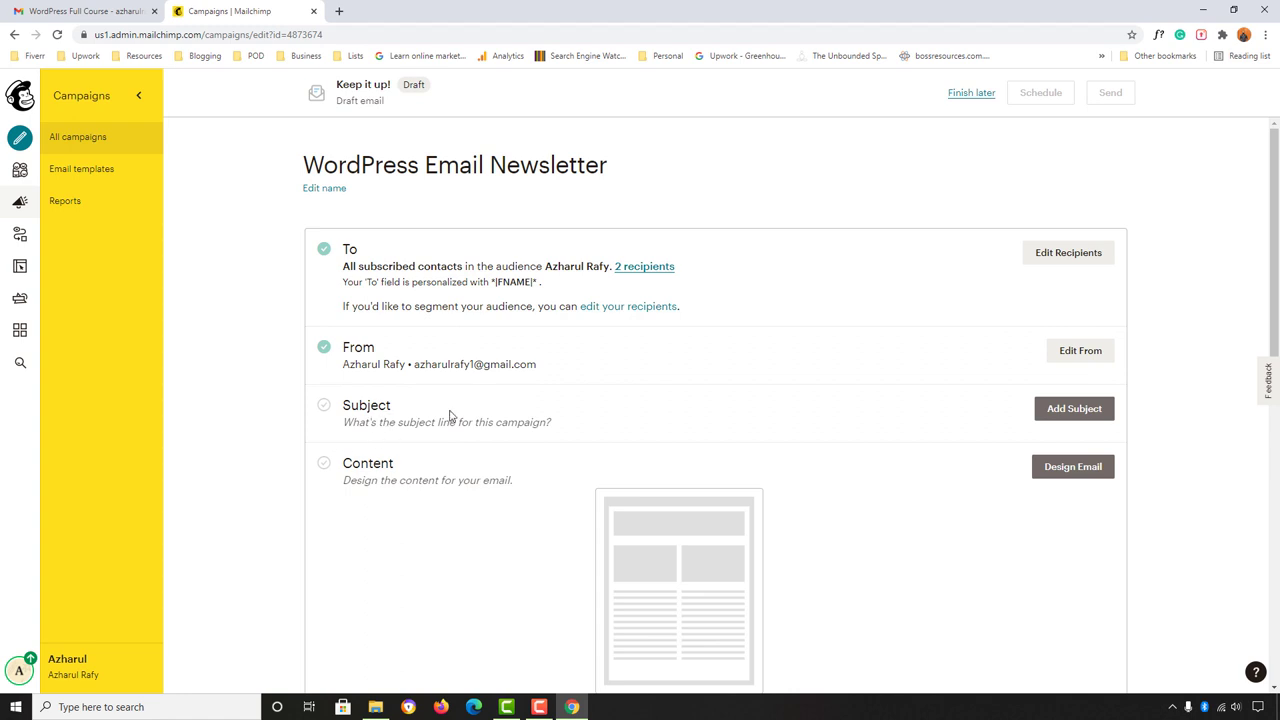
Step: Set the subject line to 'Access Full WordPress Course 😍' with the heart-eyes emoji
{"action": "left_click", "coordinate": [1062, 412]}
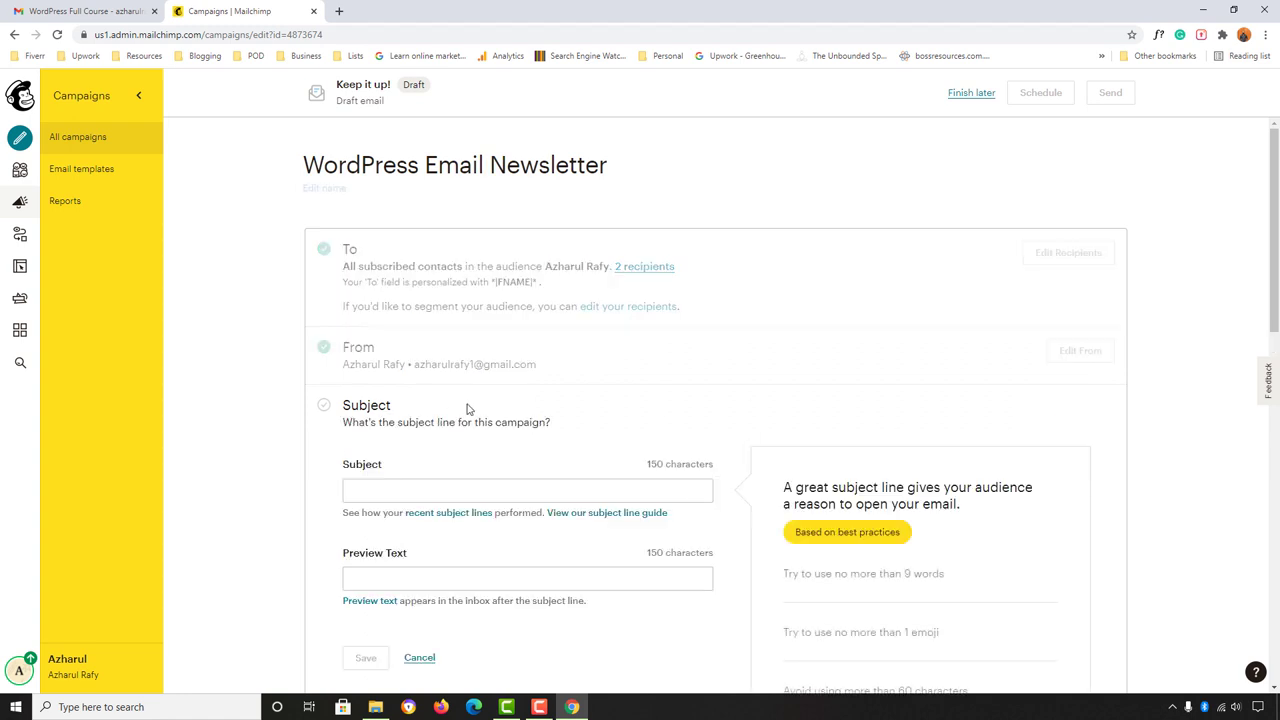
{"action": "left_click", "coordinate": [396, 425]}
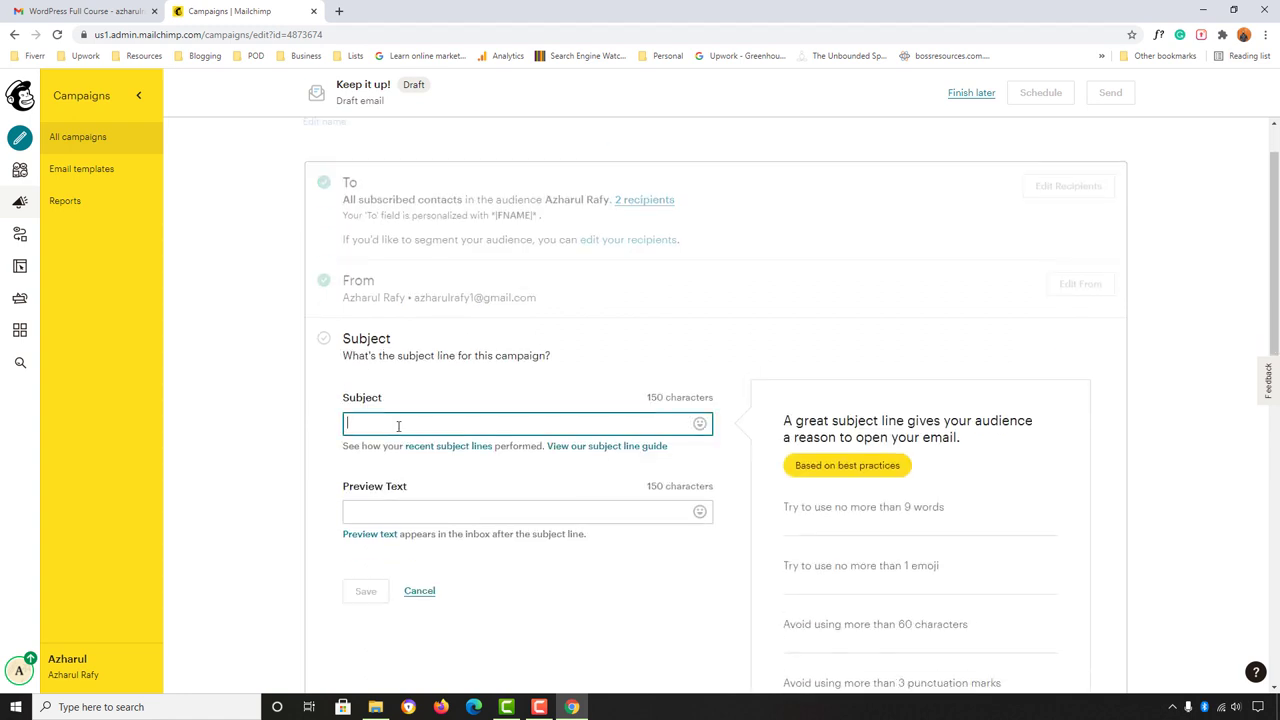
{"action": "type", "text": "W"}
{"action": "key", "text": "BackSpace"}
{"action": "type", "text": "Acce"}
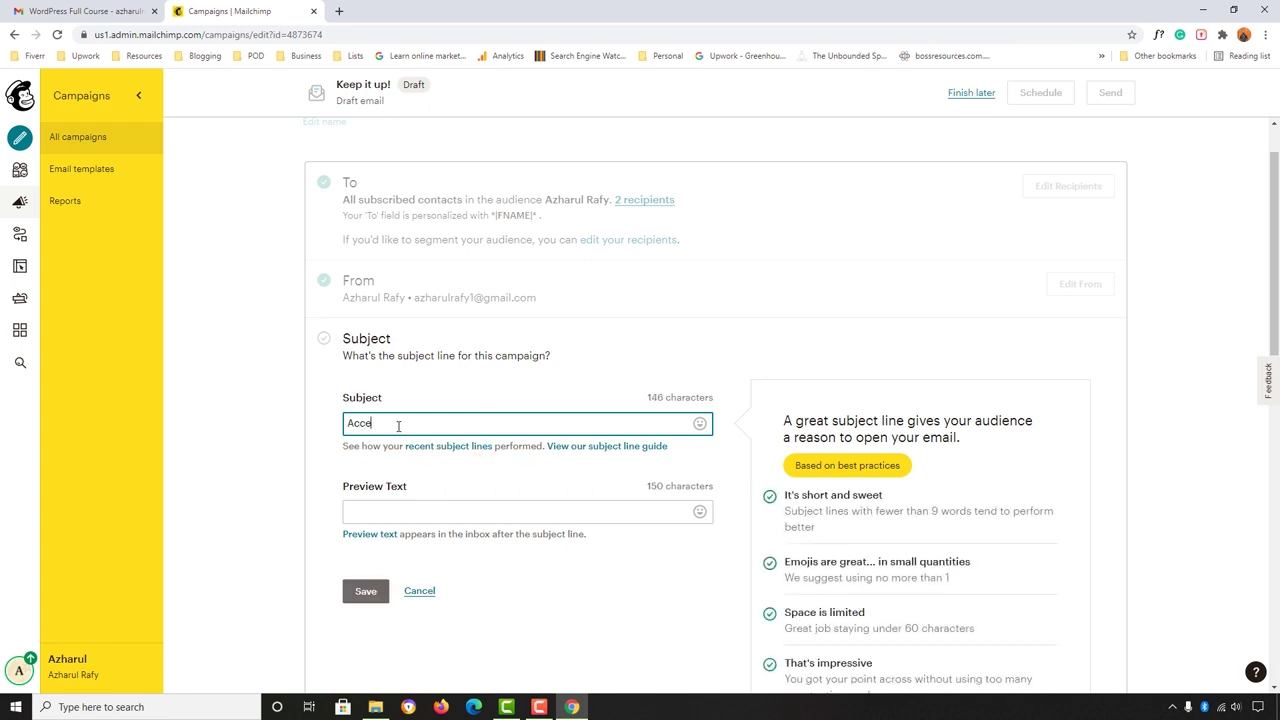
{"action": "type", "text": "ss Full WordPRress Course fo"}
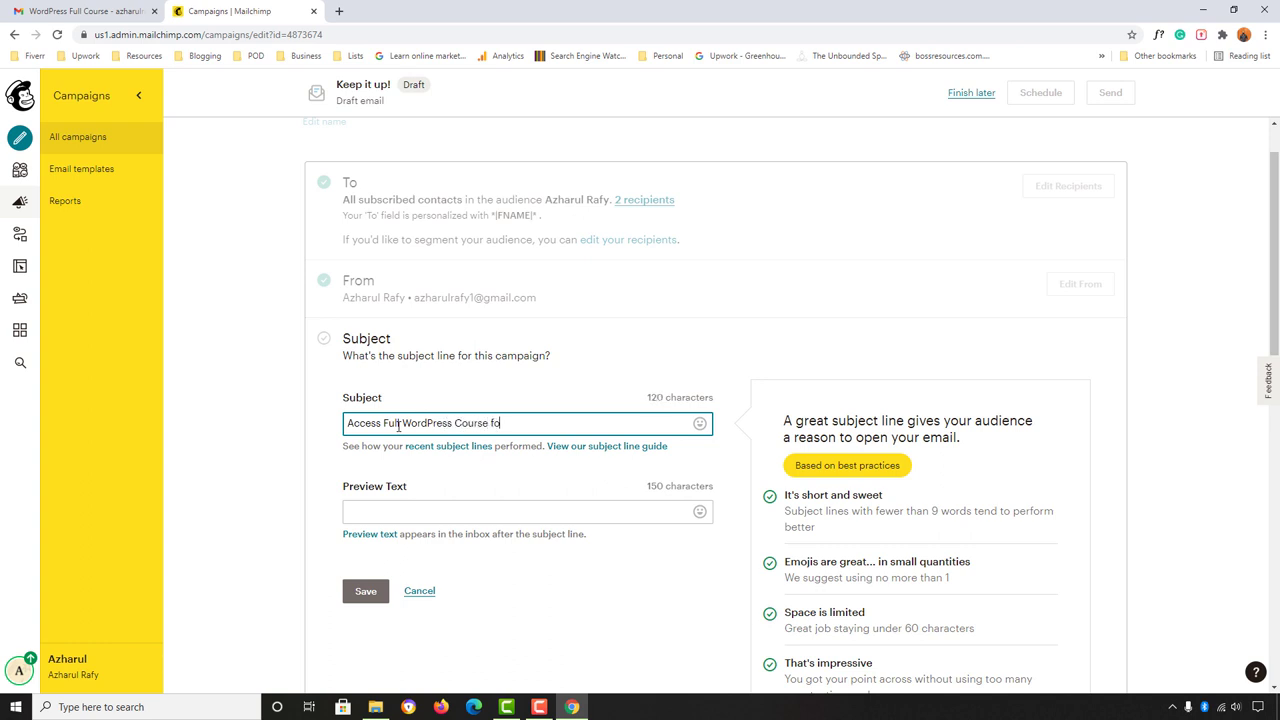
{"action": "left_click", "coordinate": [699, 423]}
{"action": "left_click", "coordinate": [568, 484]}
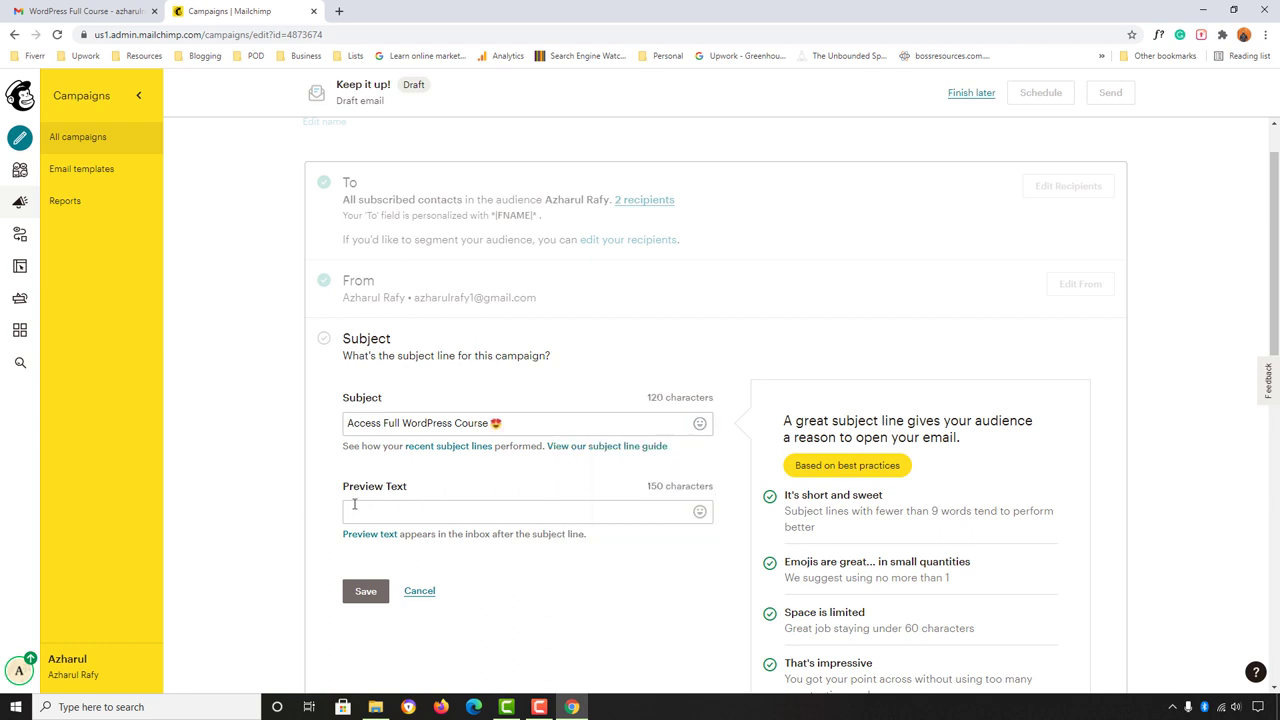
Step: Add the preview text 'Don't miss this course or you will LOSE BIG!' and save
{"action": "left_click", "coordinate": [428, 506]}
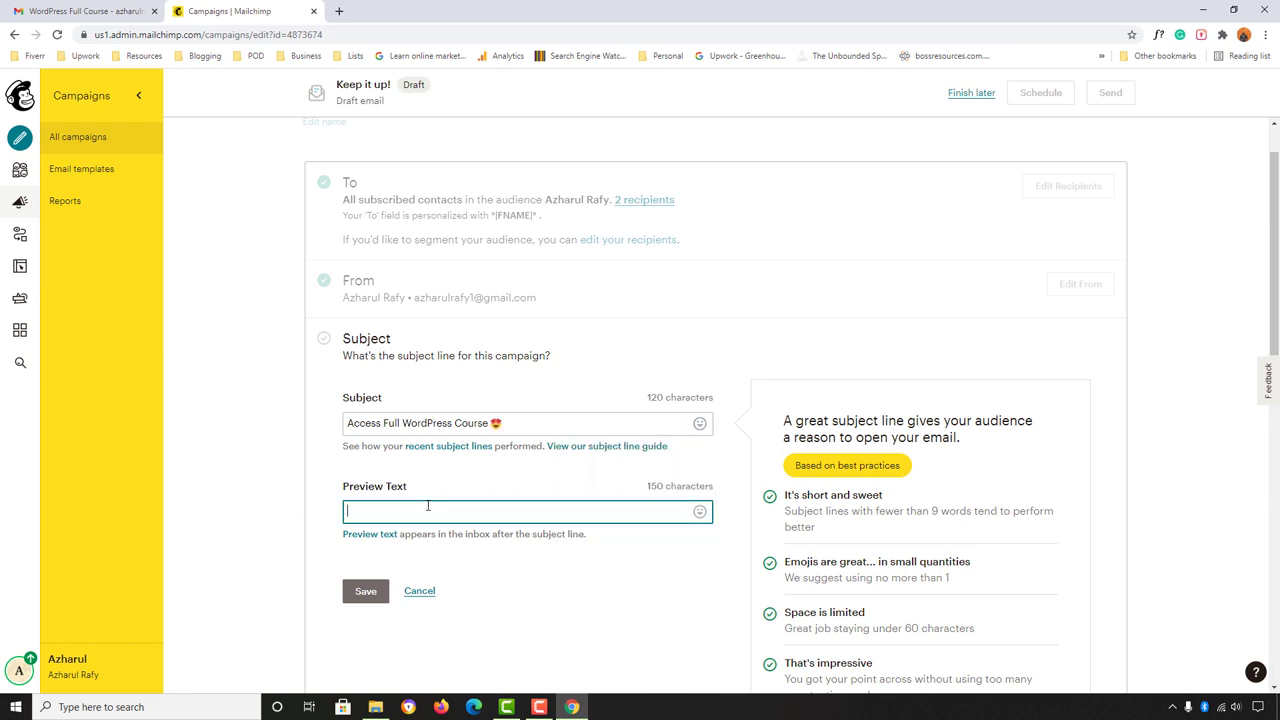
{"action": "type", "text": "Don't miss this course or you will LOSE BIG!"}
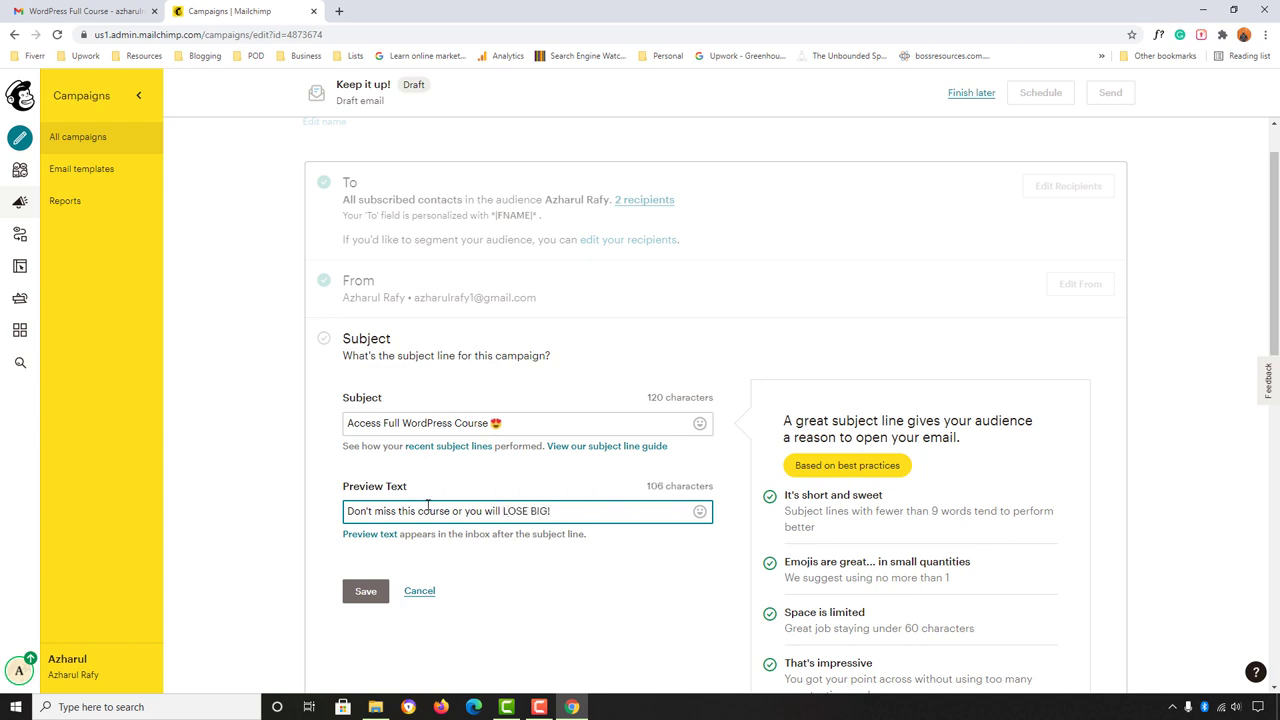
{"action": "left_click", "coordinate": [358, 592]}
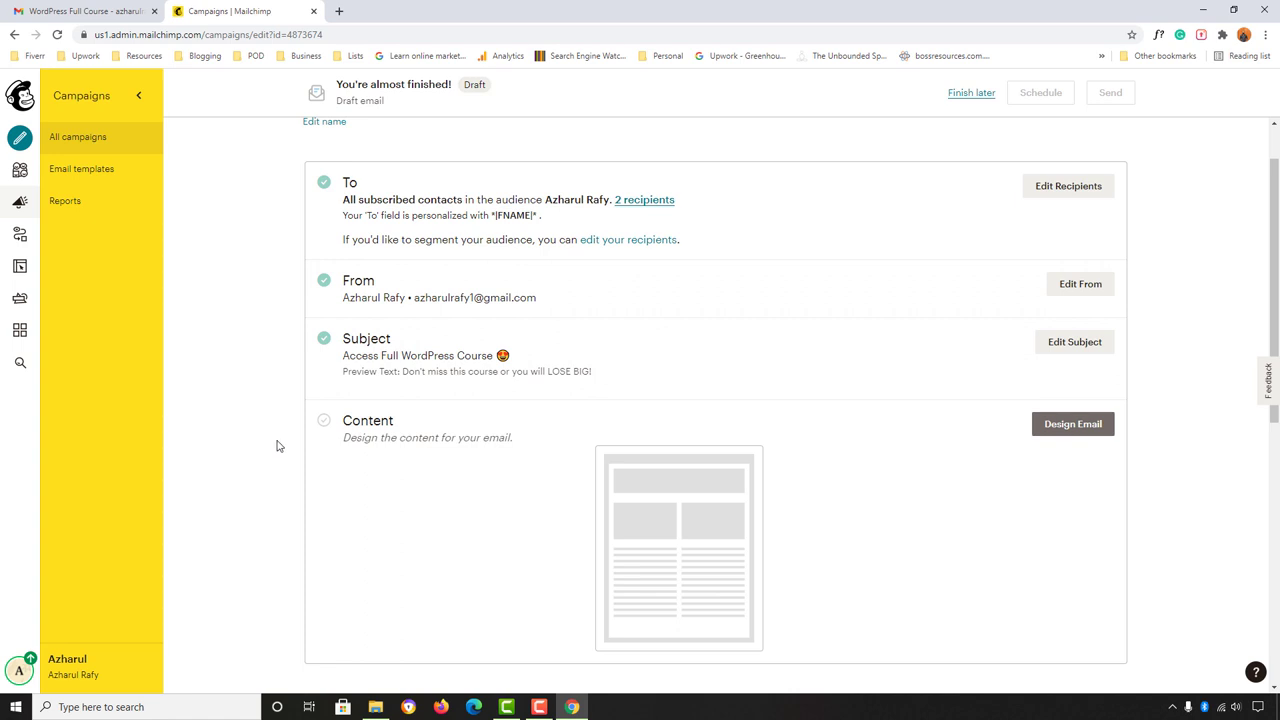
Step: Open Design Email and scroll through the Featured and Basic layouts of Select a template
{"action": "left_click", "coordinate": [1085, 433]}
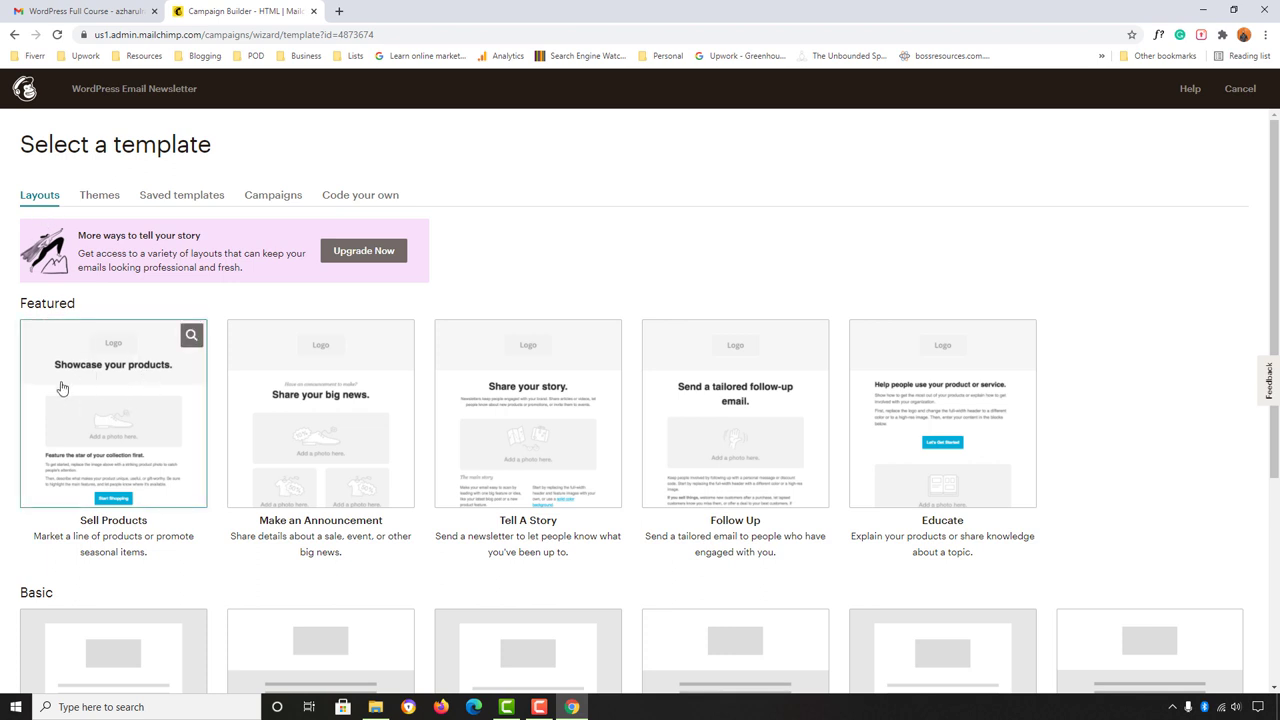
{"action": "scroll", "coordinate": [90, 375], "scroll_direction": "down", "scroll_amount": 1}
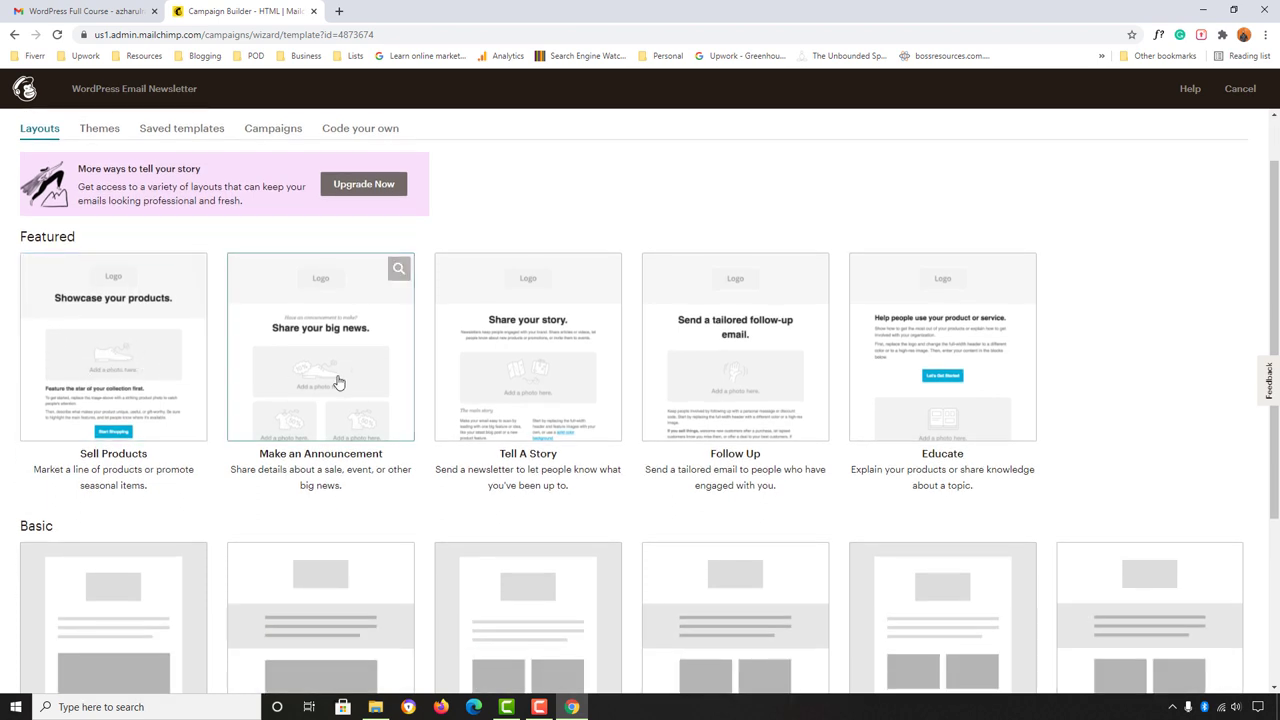
{"action": "mouse_move", "coordinate": [500, 360]}
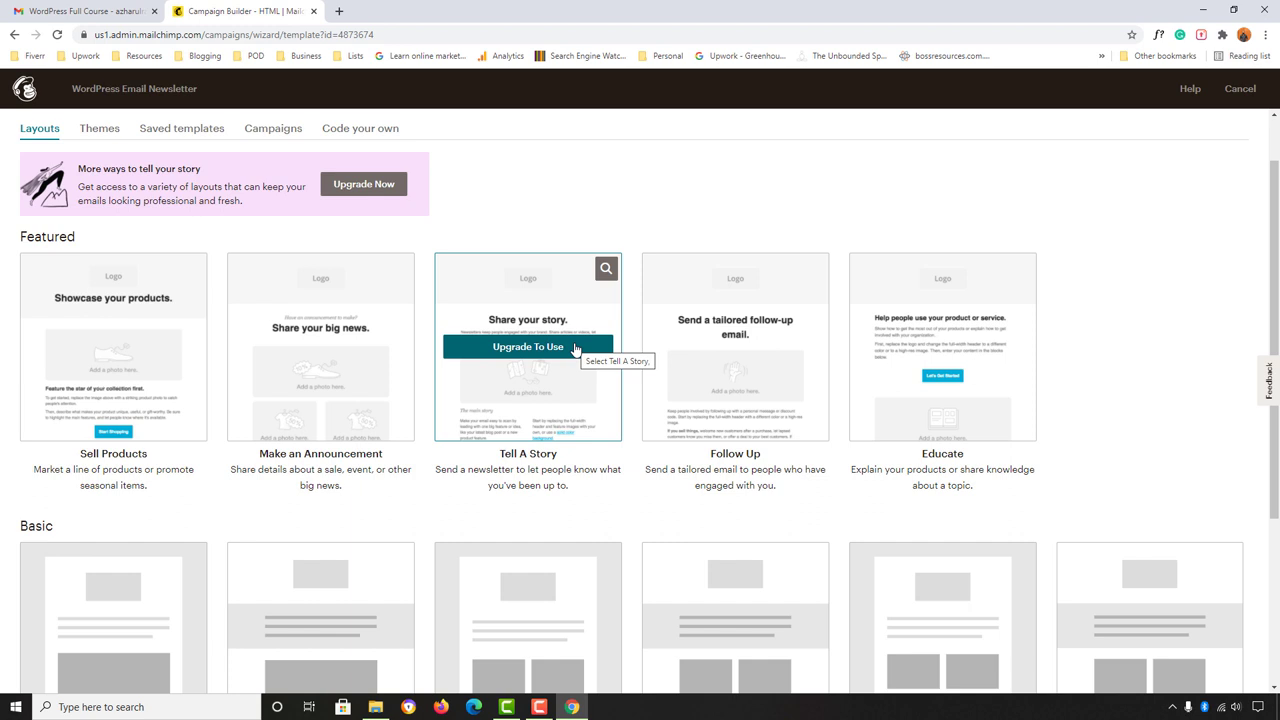
{"action": "scroll", "coordinate": [346, 349], "scroll_direction": "down", "scroll_amount": 1}
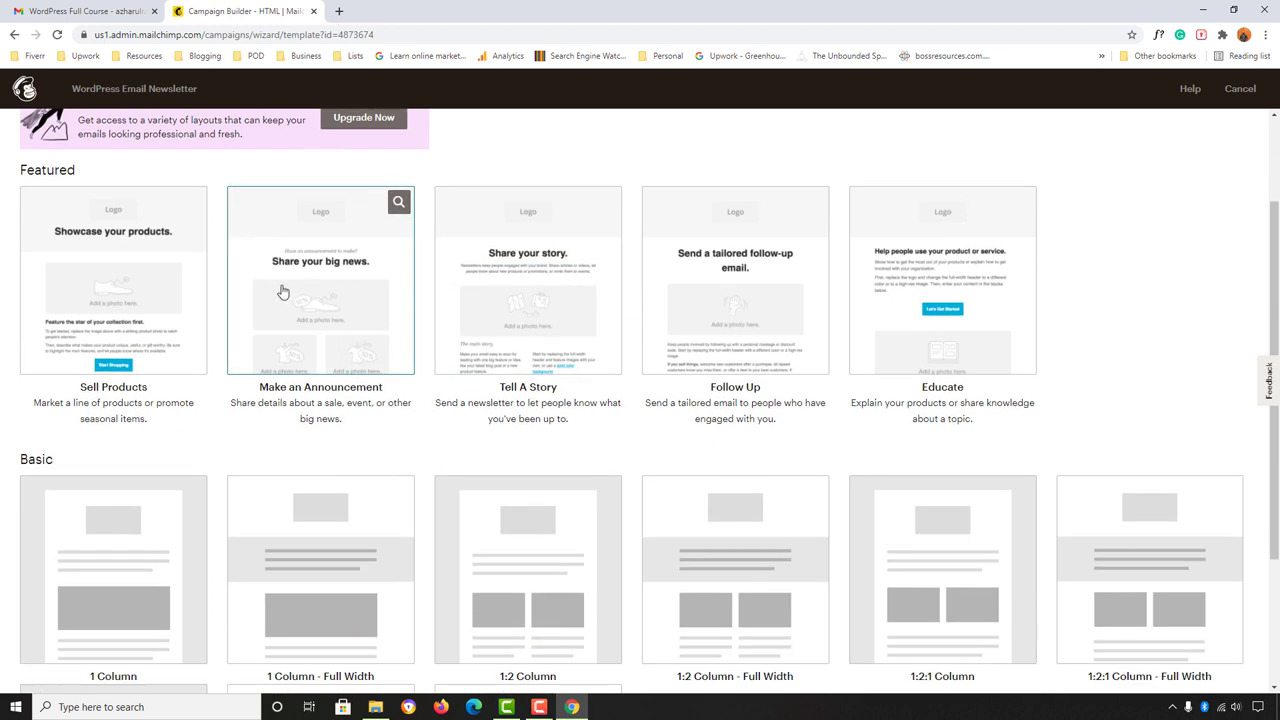
{"action": "scroll", "coordinate": [146, 471], "scroll_direction": "down", "scroll_amount": 1}
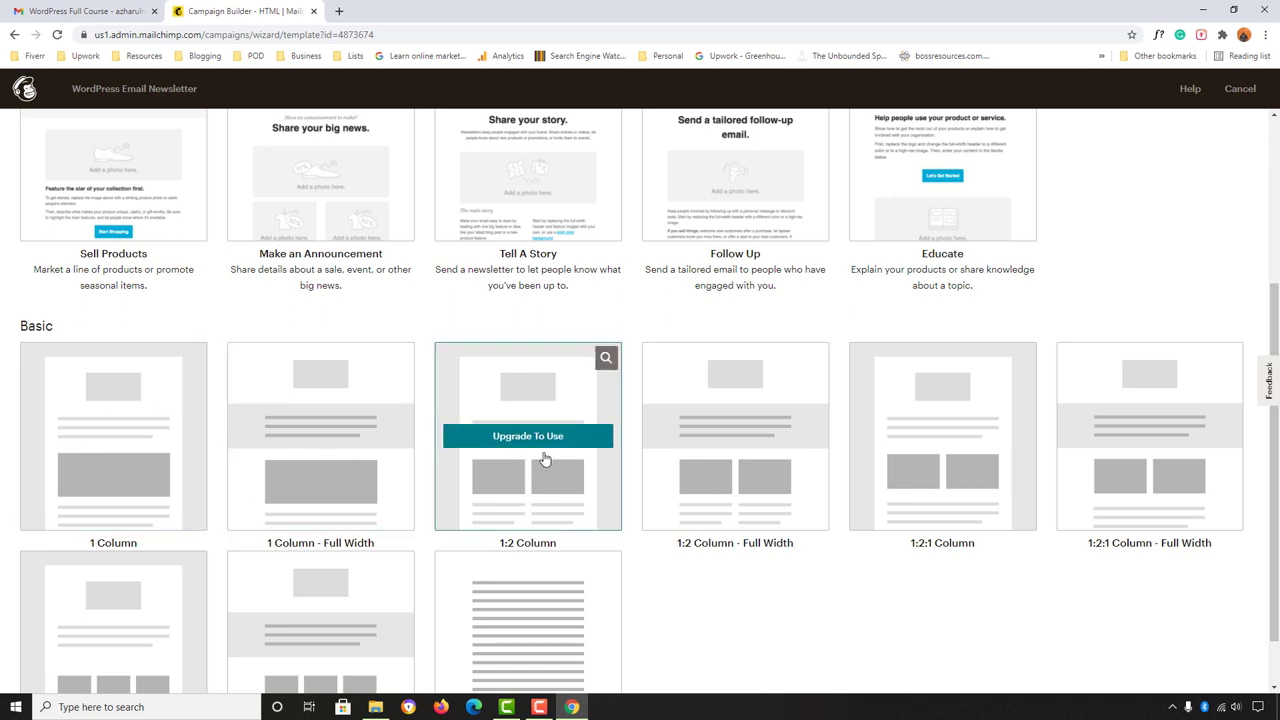
{"action": "scroll", "coordinate": [297, 449], "scroll_direction": "up", "scroll_amount": 3}
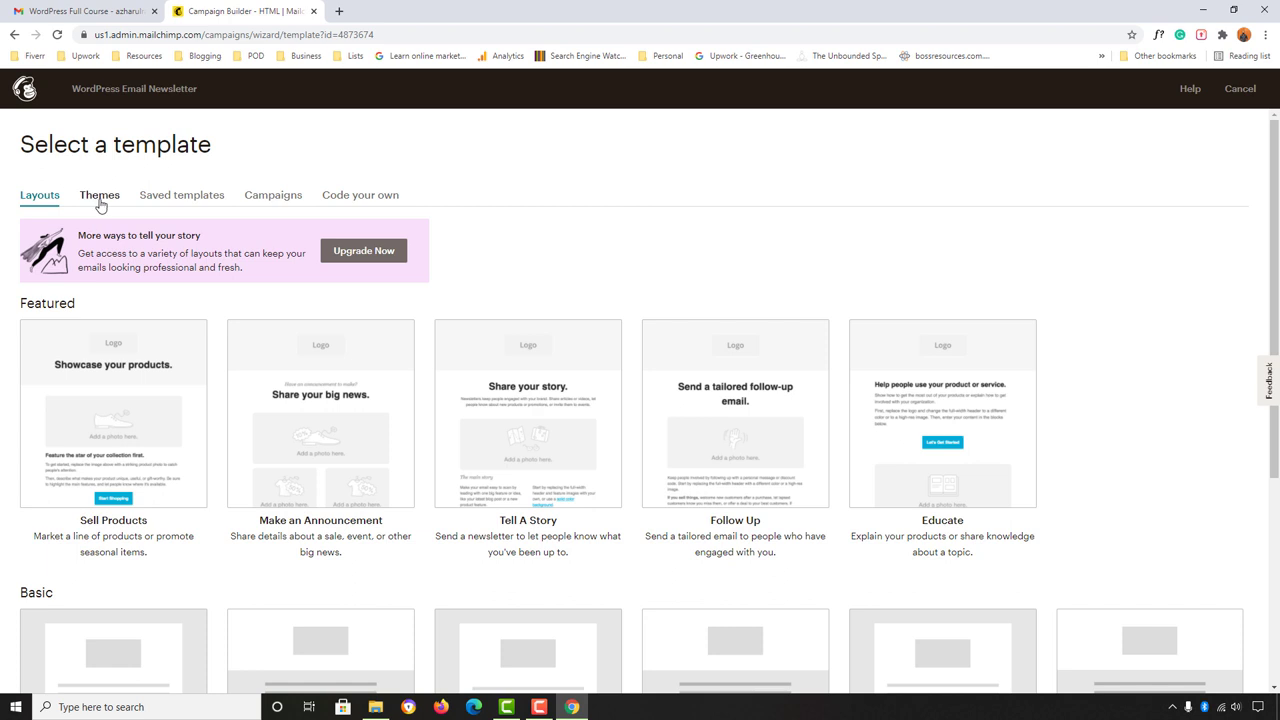
Step: Browse the templates in the Themes tab
{"action": "left_click", "coordinate": [97, 201]}
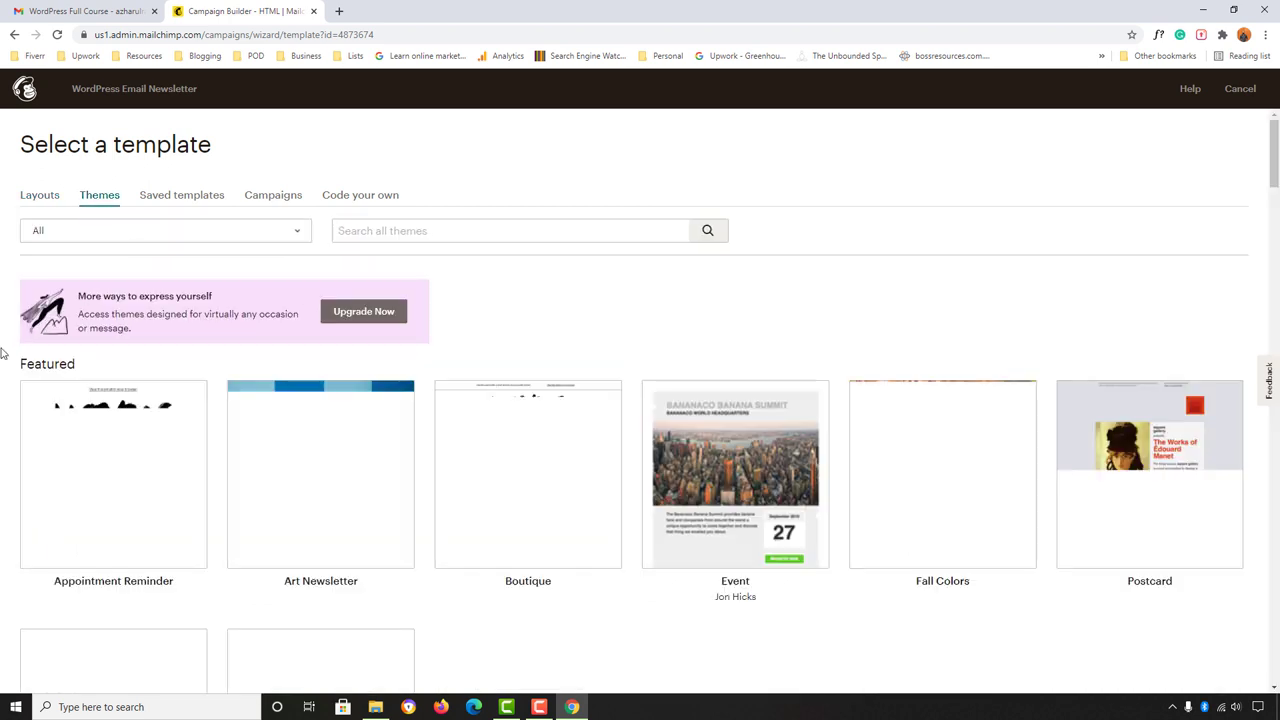
{"action": "scroll", "coordinate": [905, 480], "scroll_direction": "down", "scroll_amount": 1}
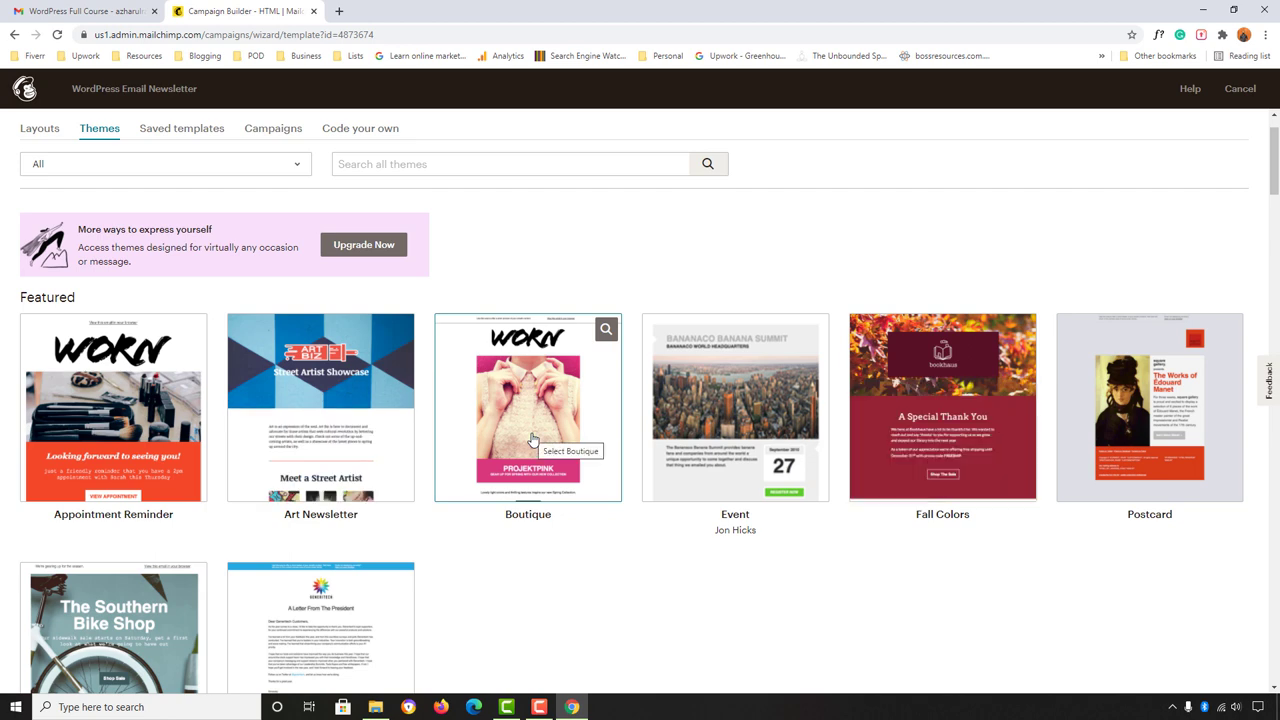
{"action": "scroll", "coordinate": [533, 433], "scroll_direction": "down", "scroll_amount": 2}
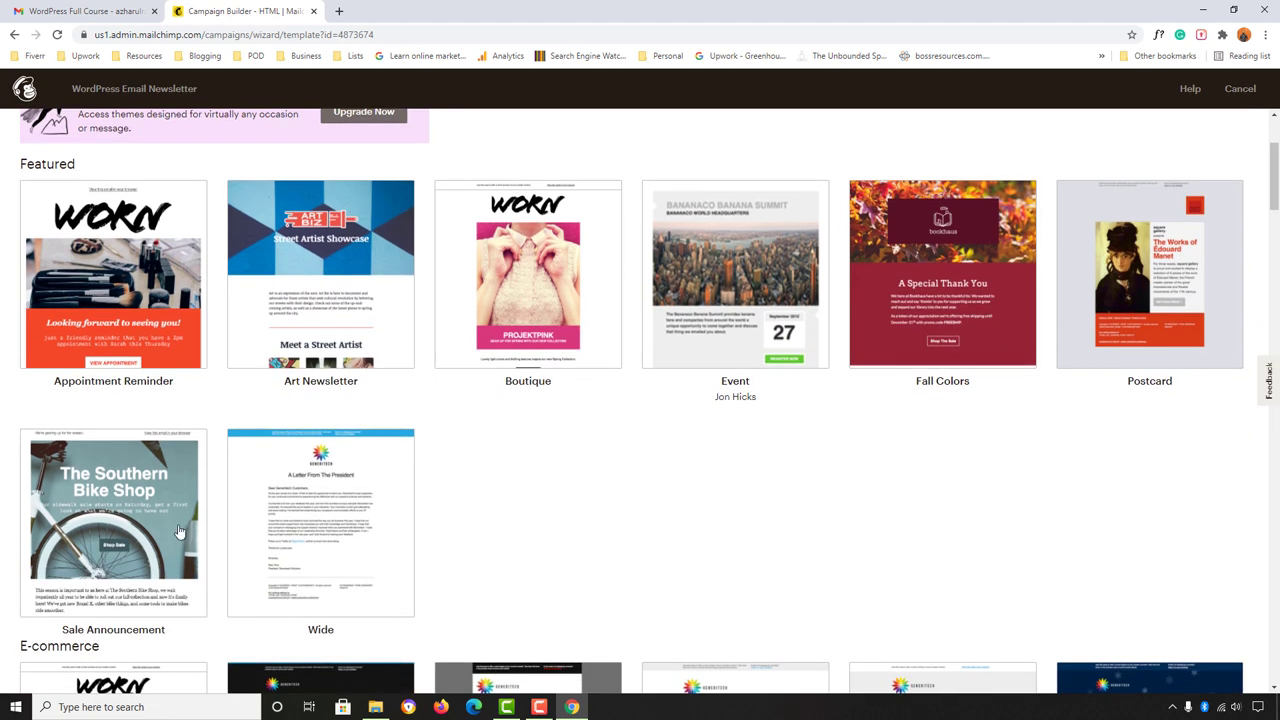
{"action": "scroll", "coordinate": [233, 522], "scroll_direction": "down", "scroll_amount": 1}
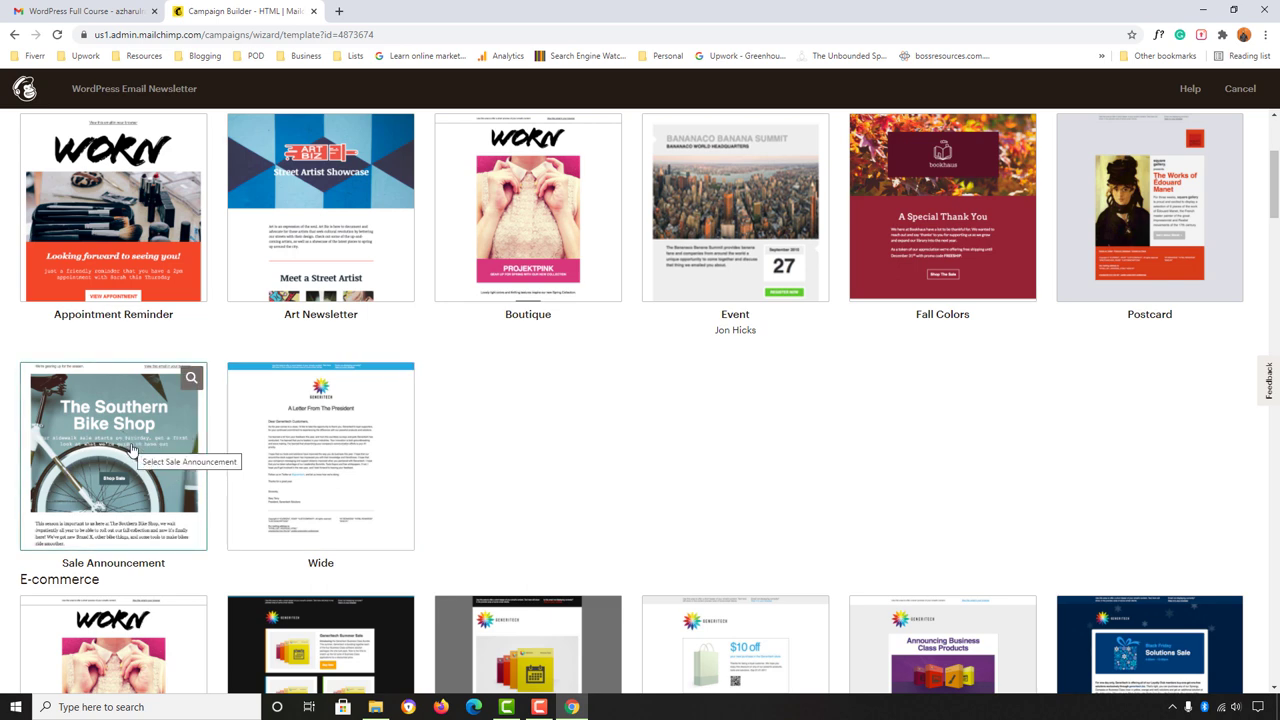
{"action": "scroll", "coordinate": [133, 449], "scroll_direction": "up", "scroll_amount": 3}
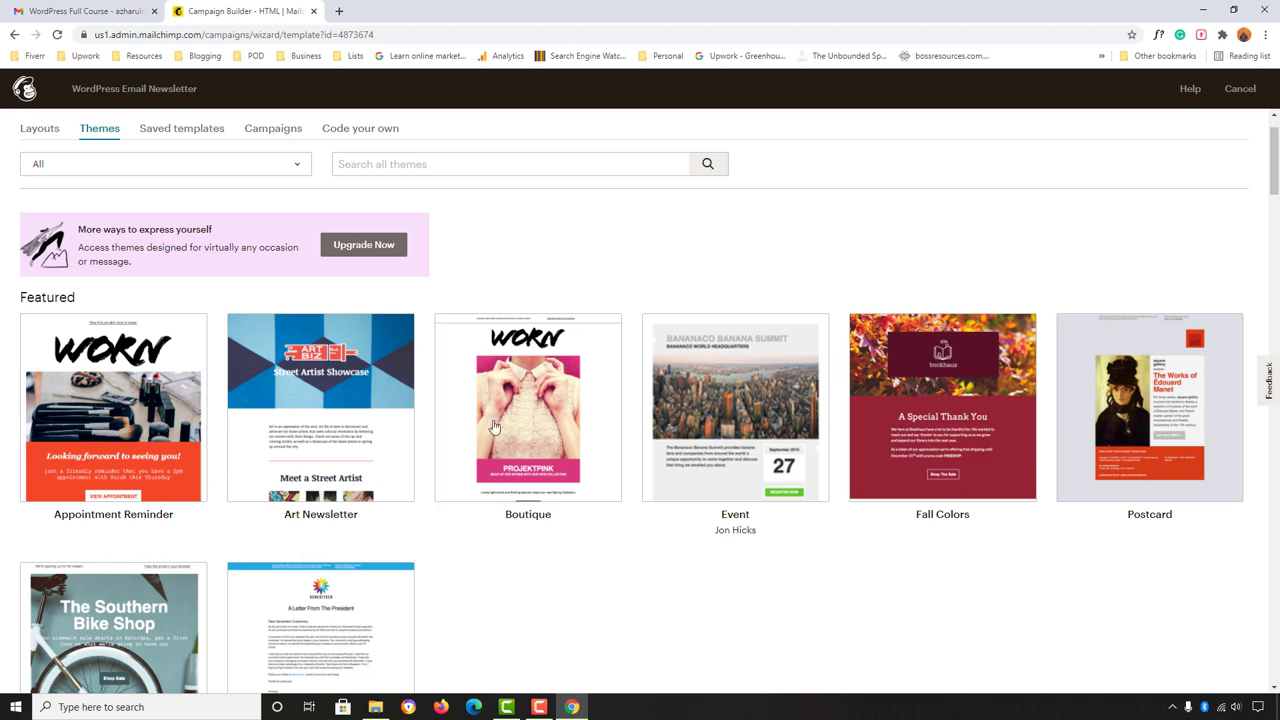
Step: Return to Layouts and choose the Basic 1 Column template
{"action": "left_click", "coordinate": [45, 131]}
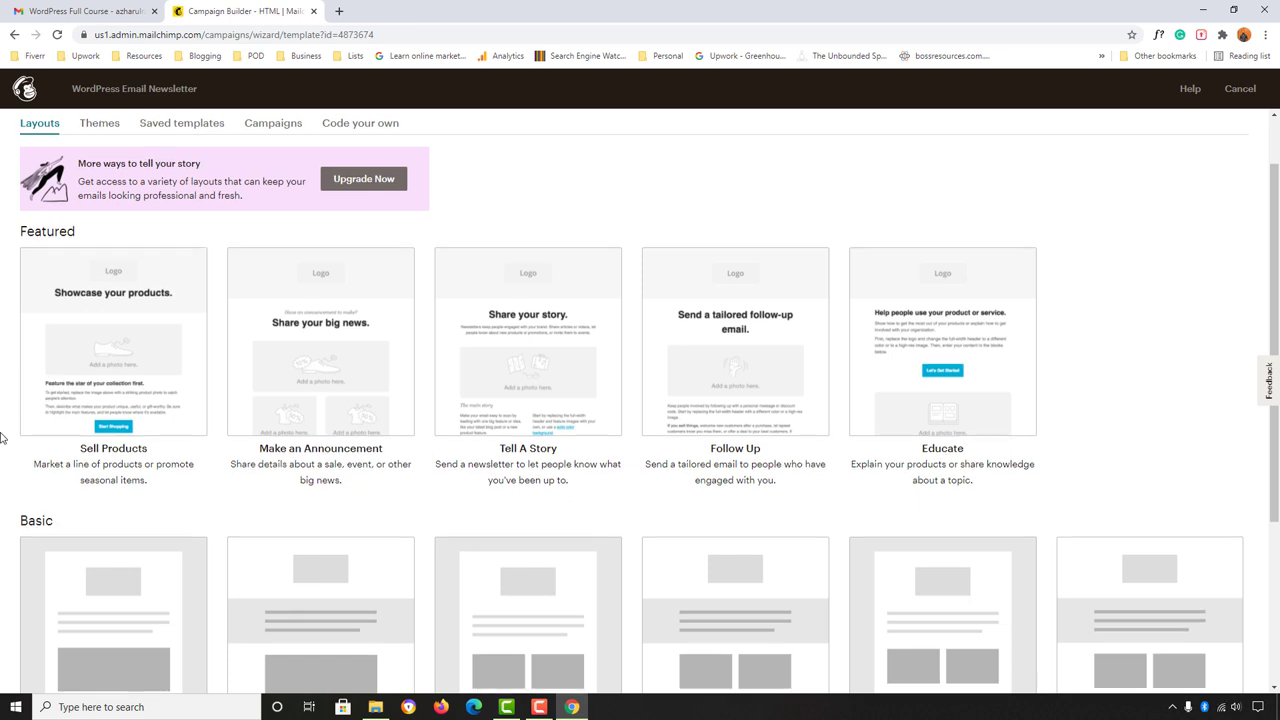
{"action": "scroll", "coordinate": [15, 411], "scroll_direction": "down", "scroll_amount": 2}
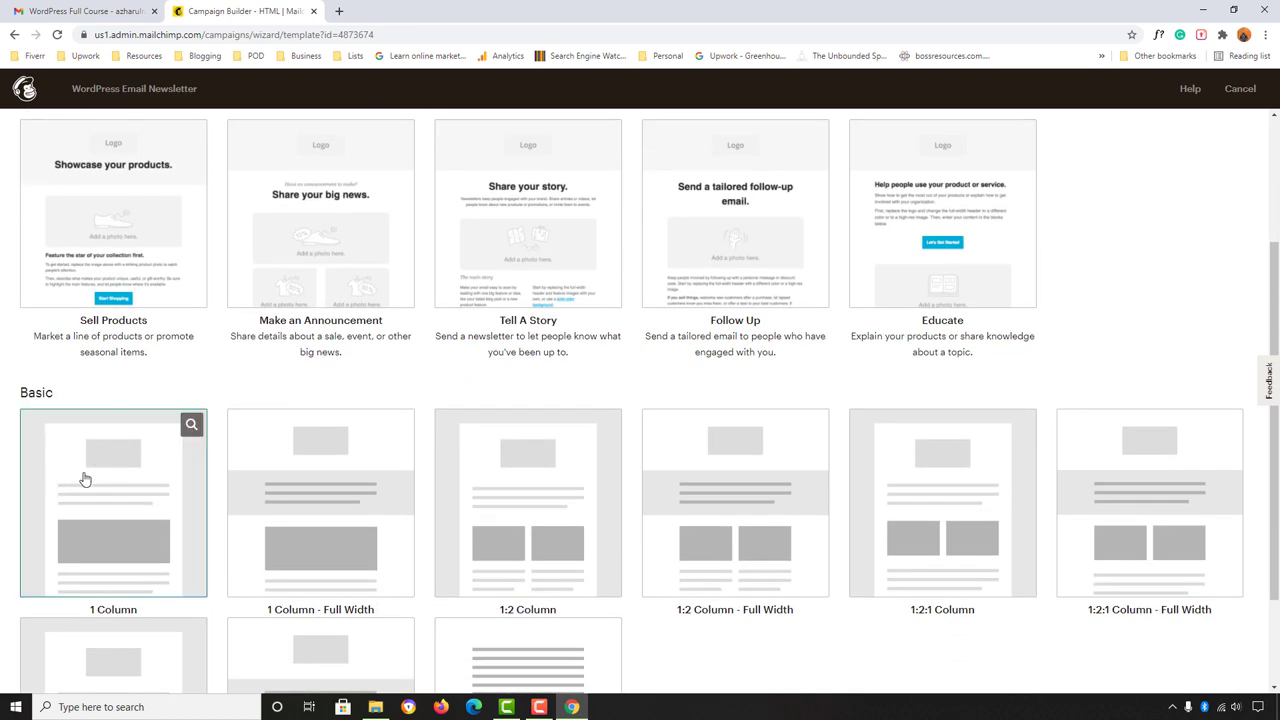
{"action": "left_click", "coordinate": [121, 491]}
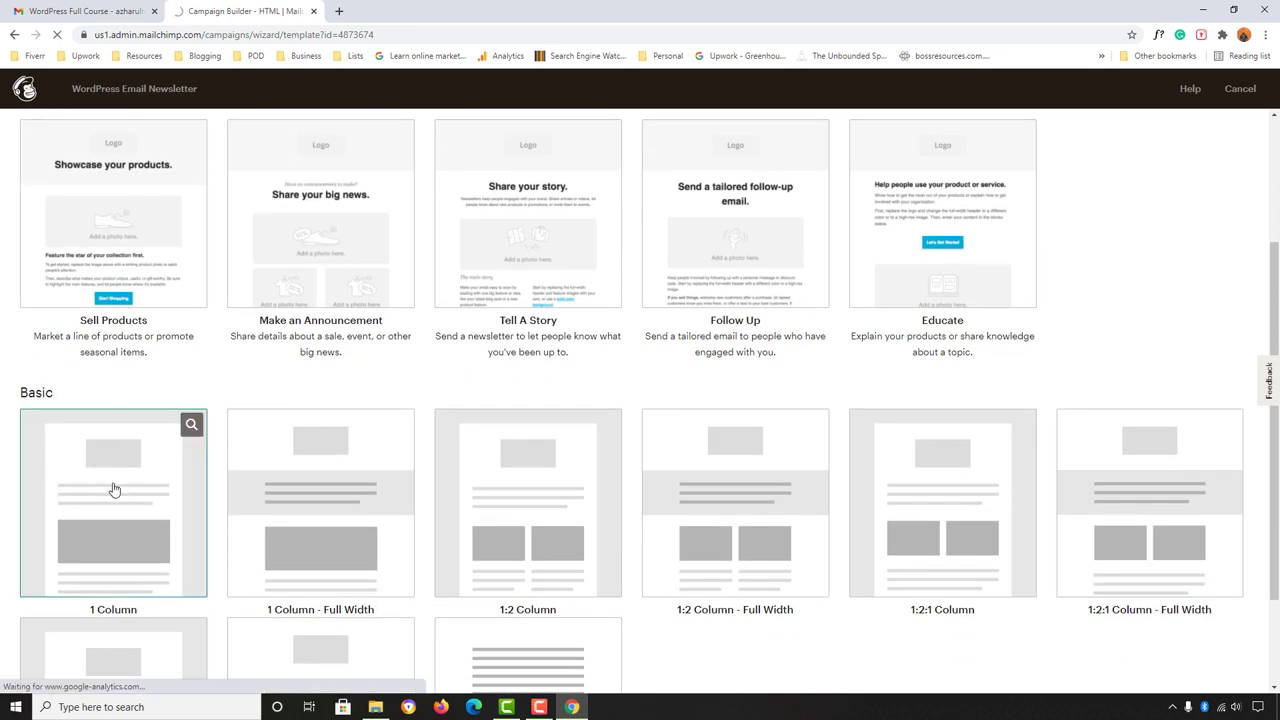
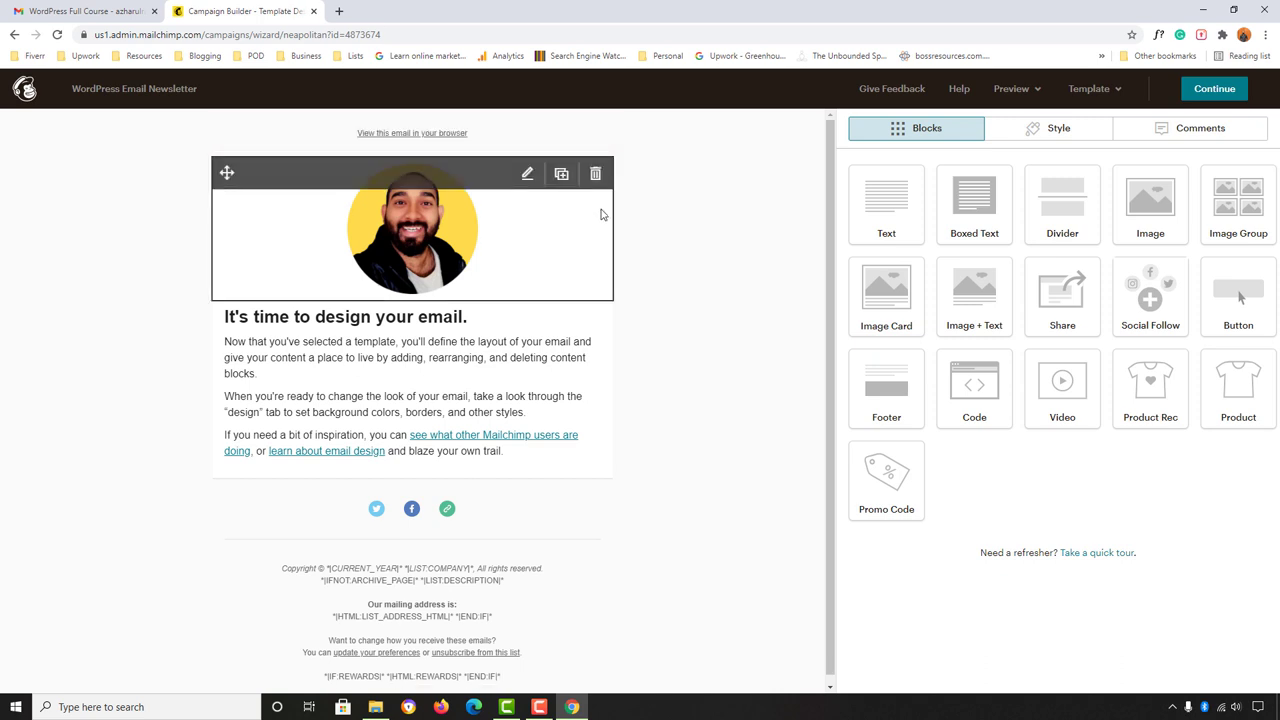
Step: Replace the round logo with the uploaded WordPress full course.png banner (600 × 200)
{"action": "left_click", "coordinate": [527, 175]}
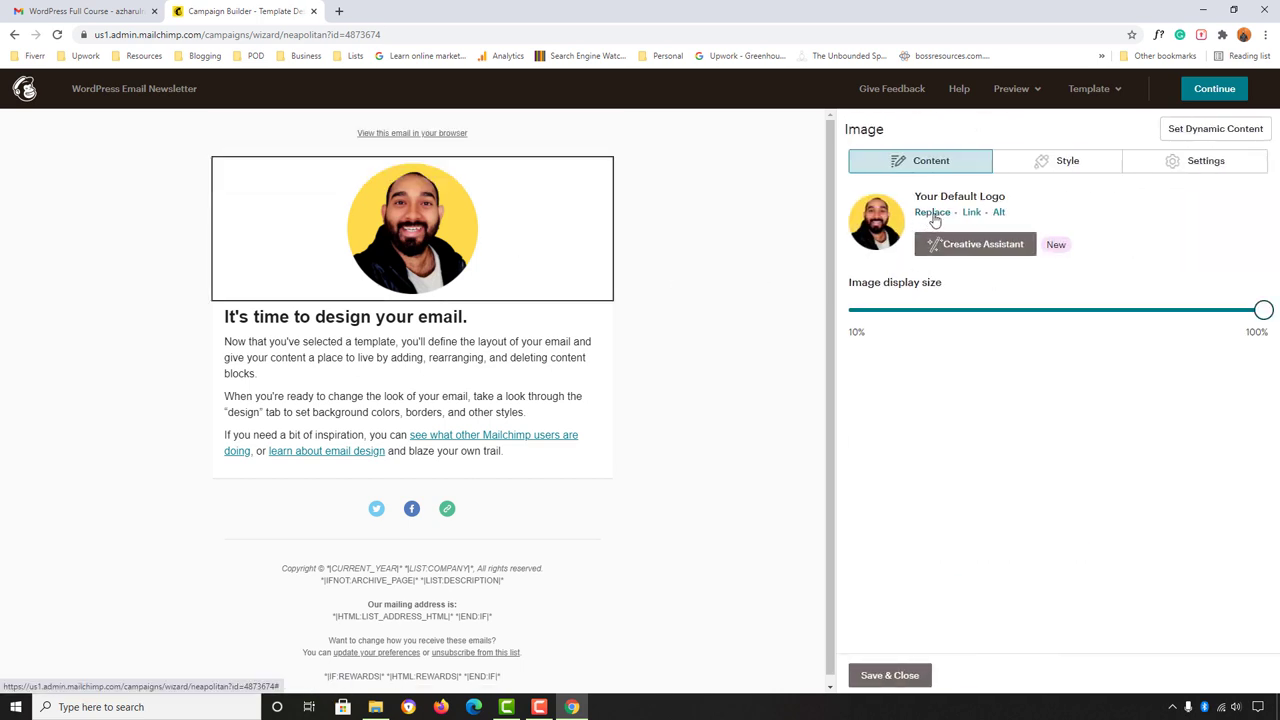
{"action": "left_click", "coordinate": [933, 214]}
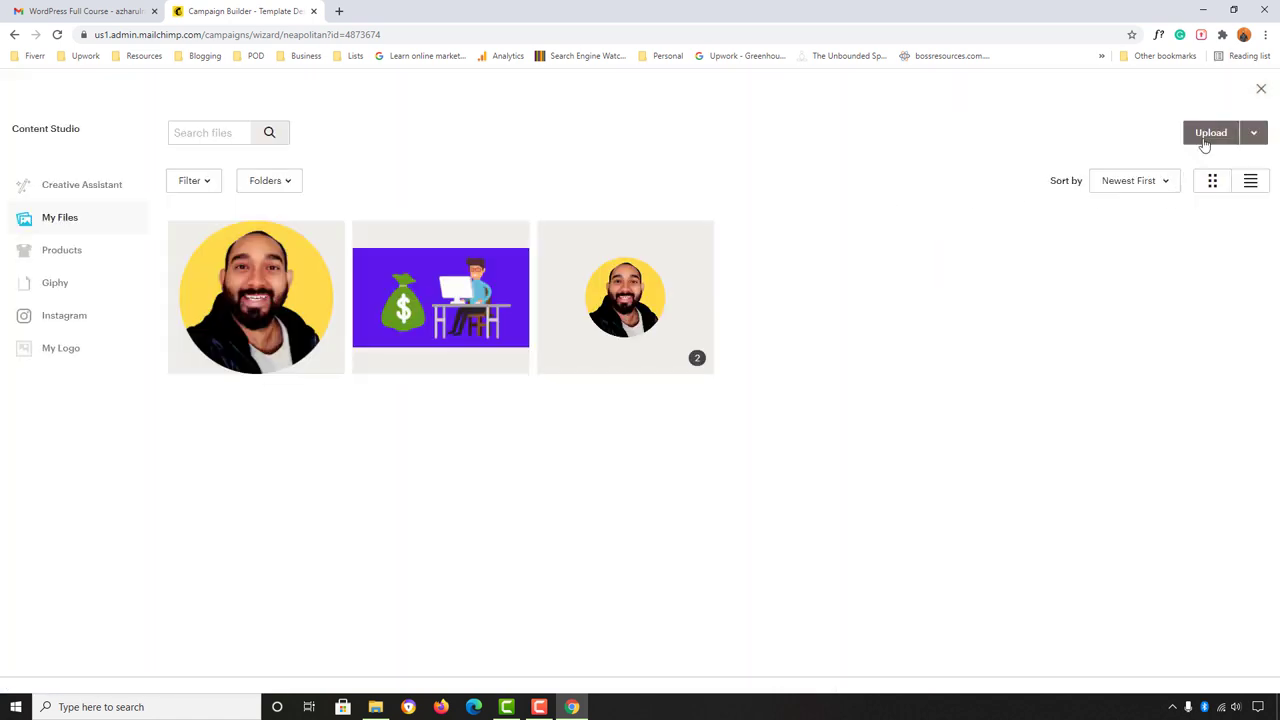
{"action": "left_click", "coordinate": [1211, 140]}
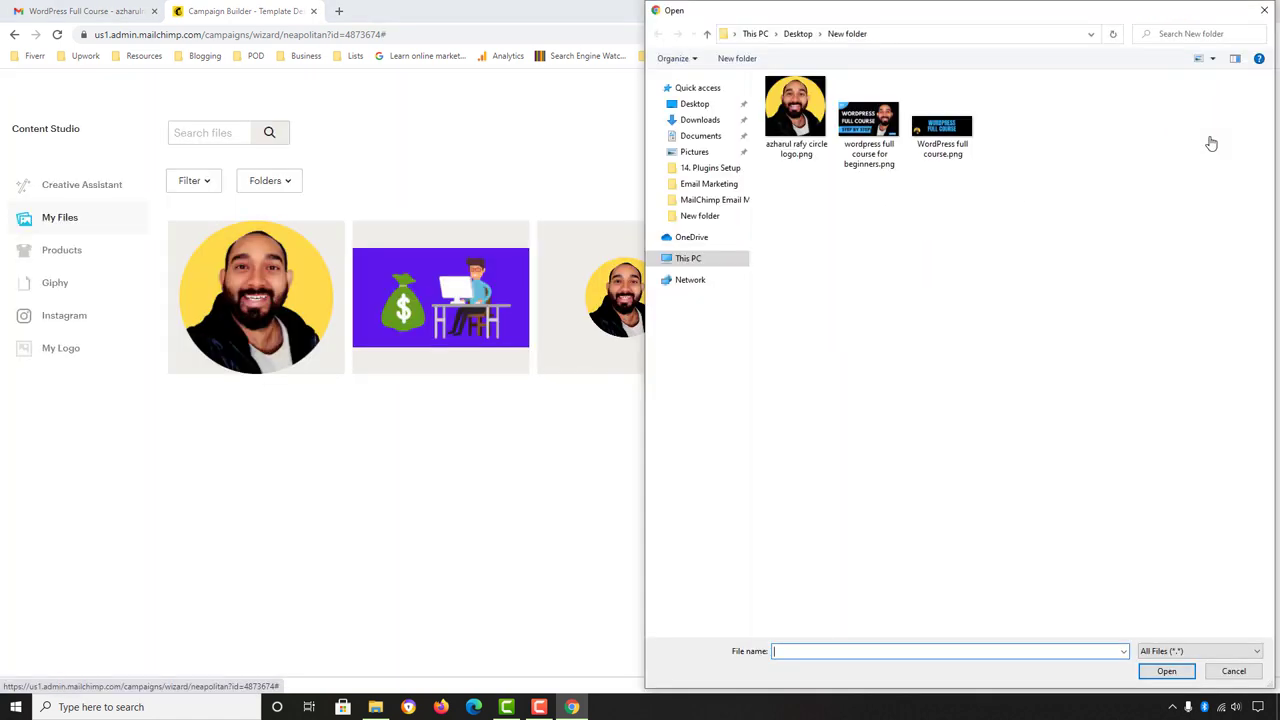
{"action": "left_click", "coordinate": [970, 140]}
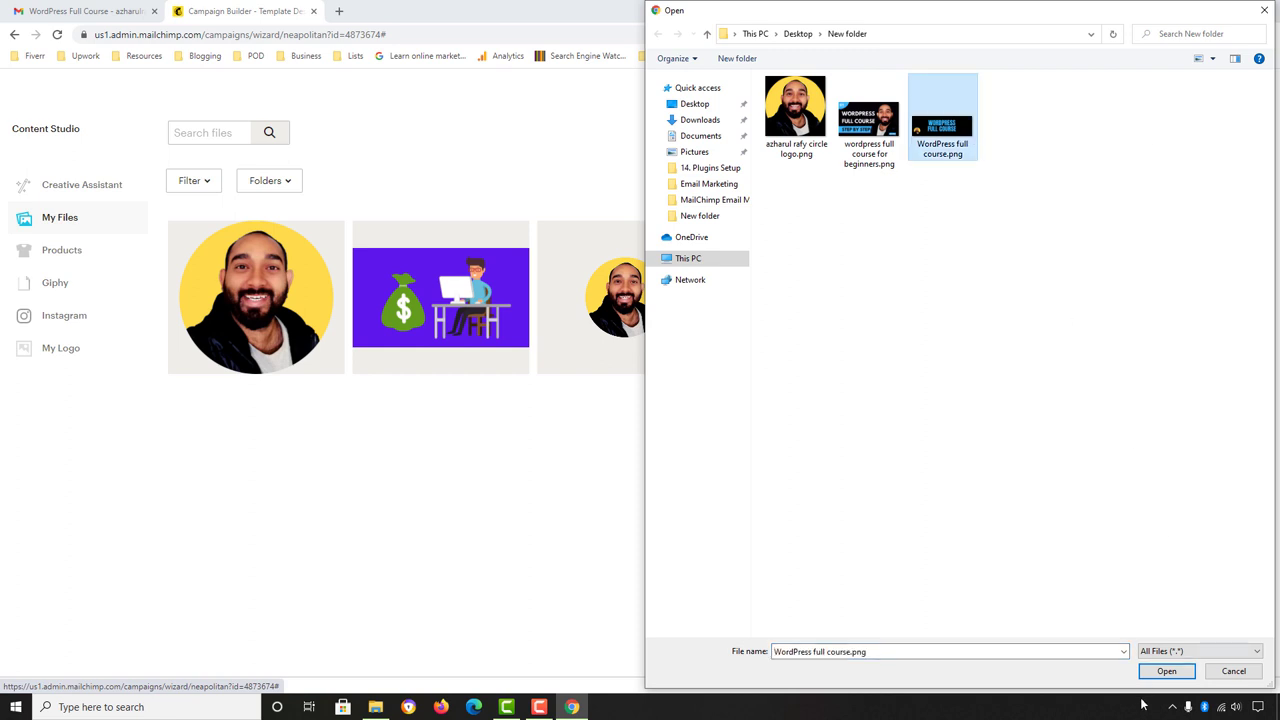
{"action": "left_click", "coordinate": [1166, 671]}
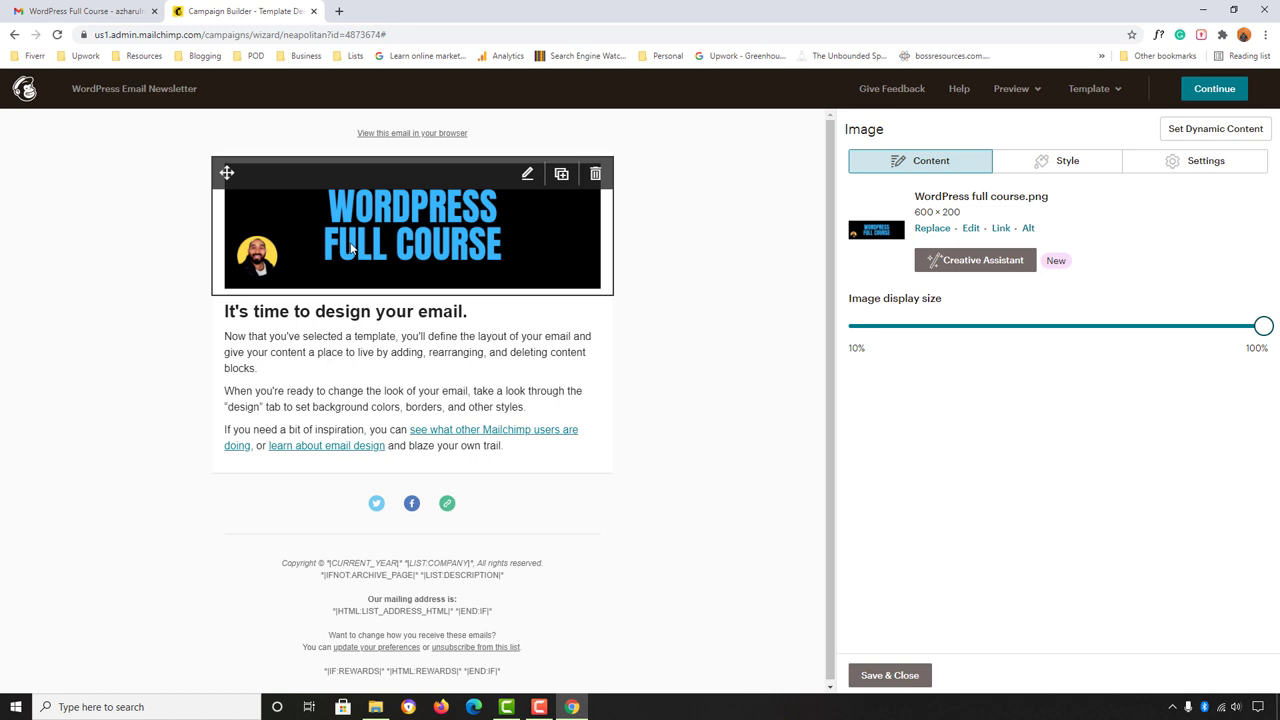
Step: Follow the Gmail banner link to the WordPress Basic to Advanced Course playlist and copy its URL
{"action": "left_click", "coordinate": [95, 8]}
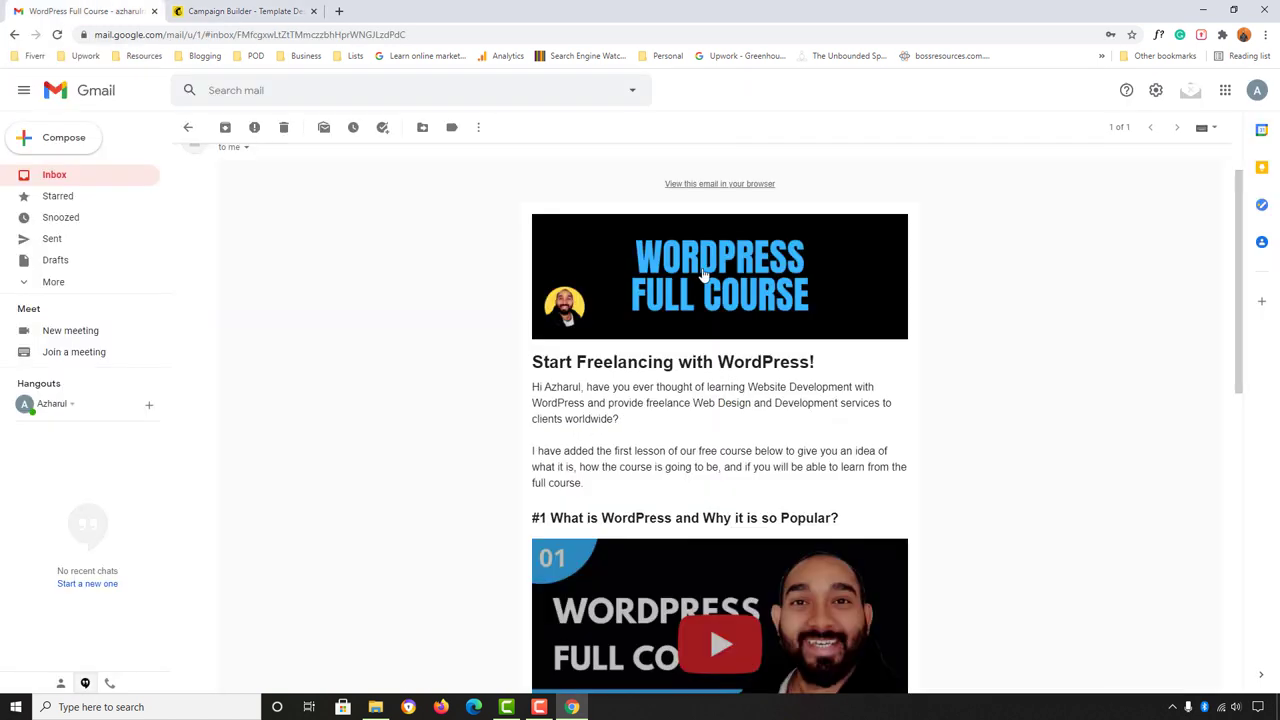
{"action": "left_click", "coordinate": [645, 292]}
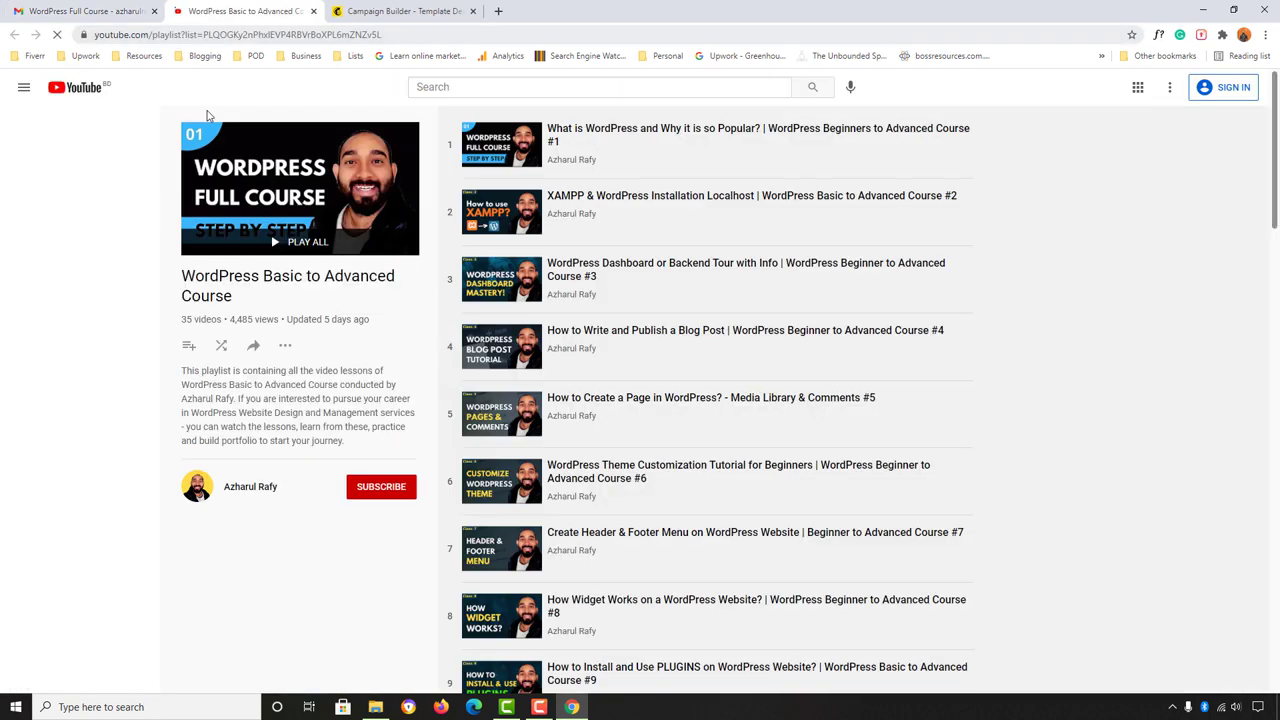
{"action": "left_click", "coordinate": [257, 34]}
{"action": "right_click", "coordinate": [257, 36]}
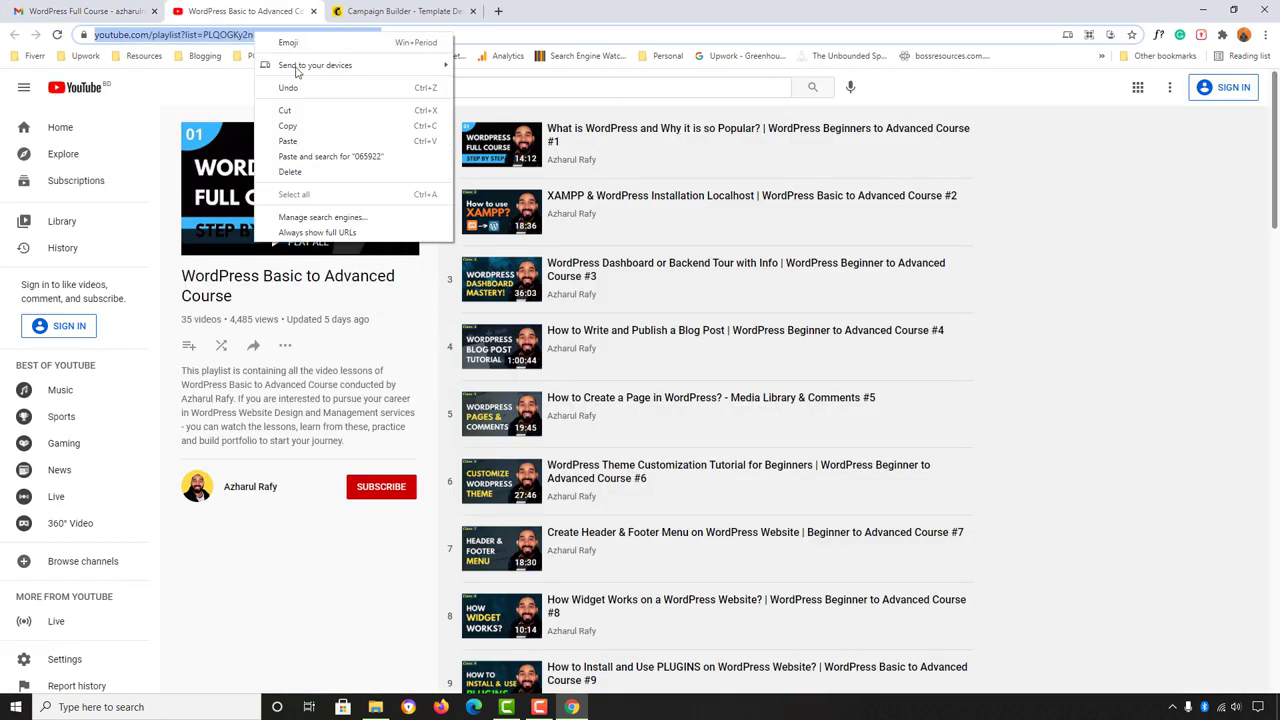
{"action": "left_click", "coordinate": [290, 126]}
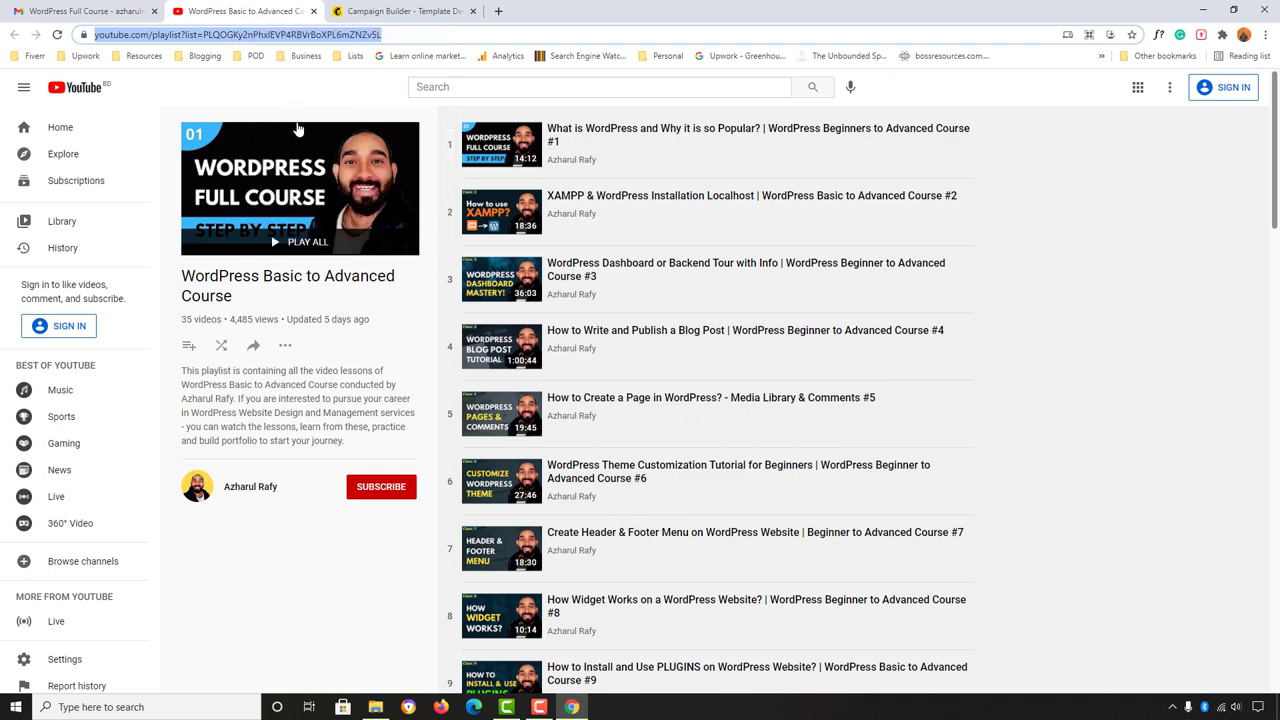
{"action": "left_click", "coordinate": [395, 8]}
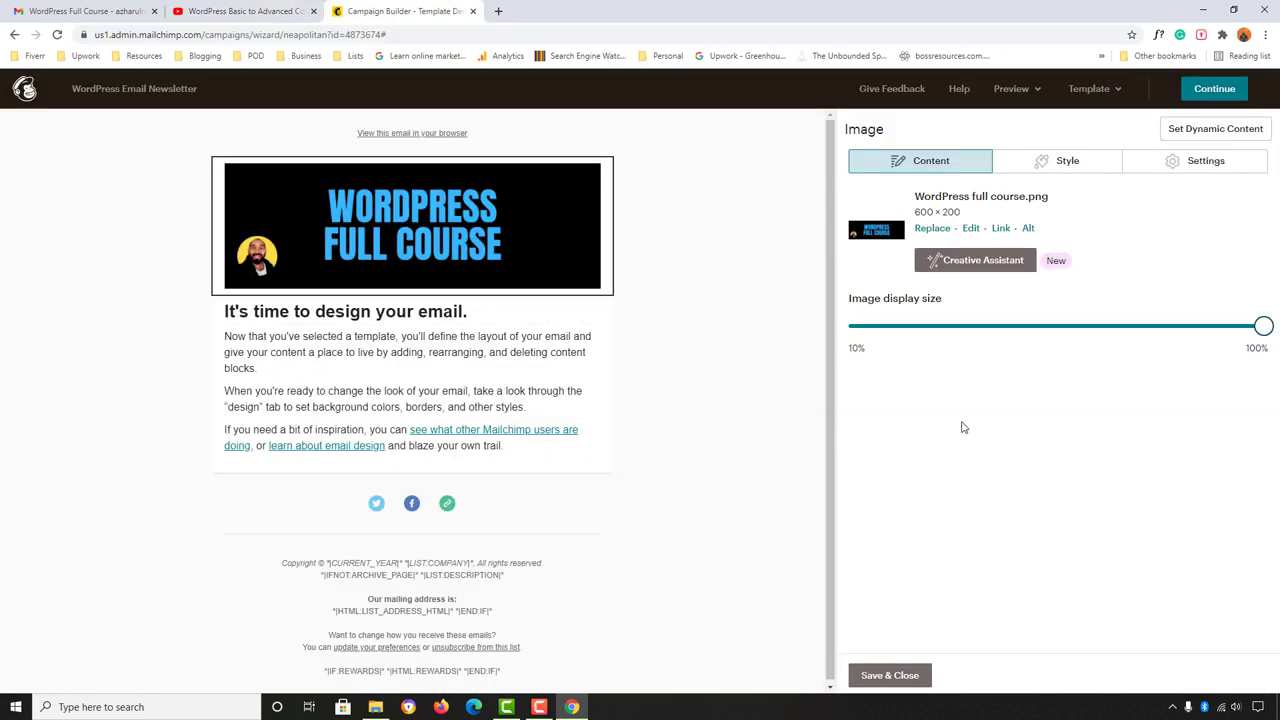
Step: Link the banner to the playlist URL, opening in a new window, titled 'Access The Course Now'
{"action": "left_click", "coordinate": [1001, 229]}
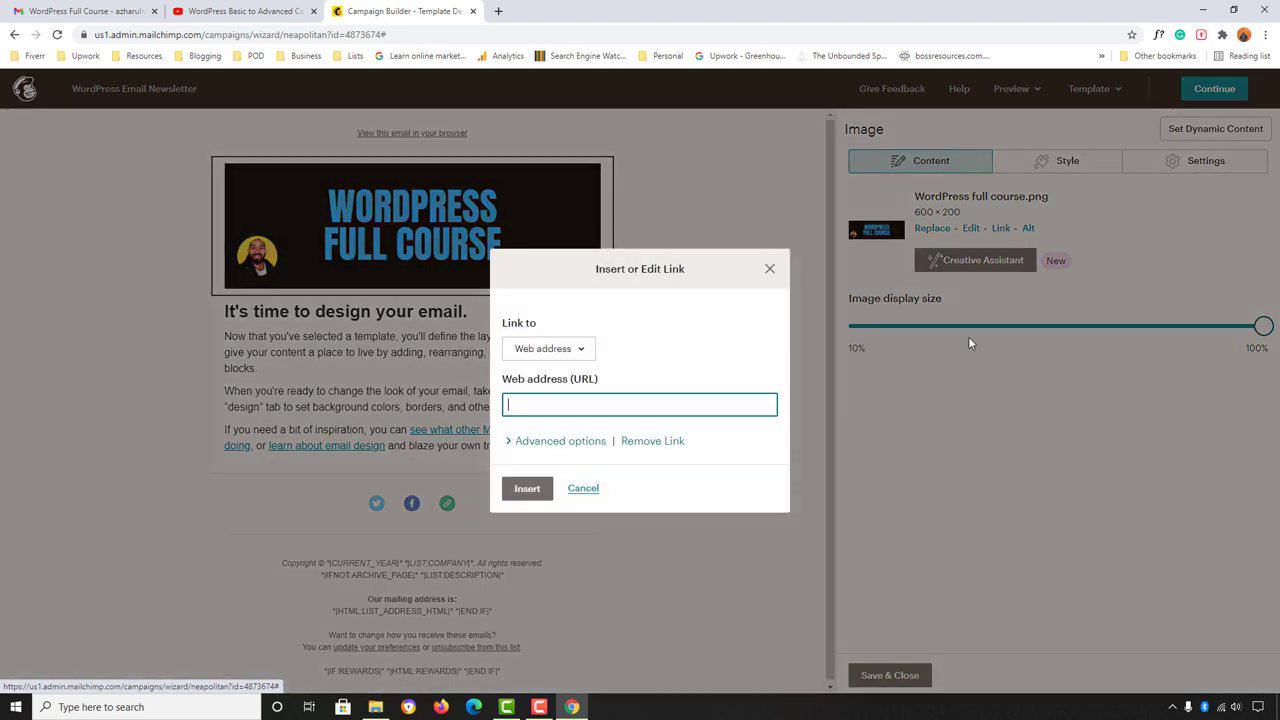
{"action": "right_click", "coordinate": [572, 403]}
{"action": "left_click", "coordinate": [619, 493]}
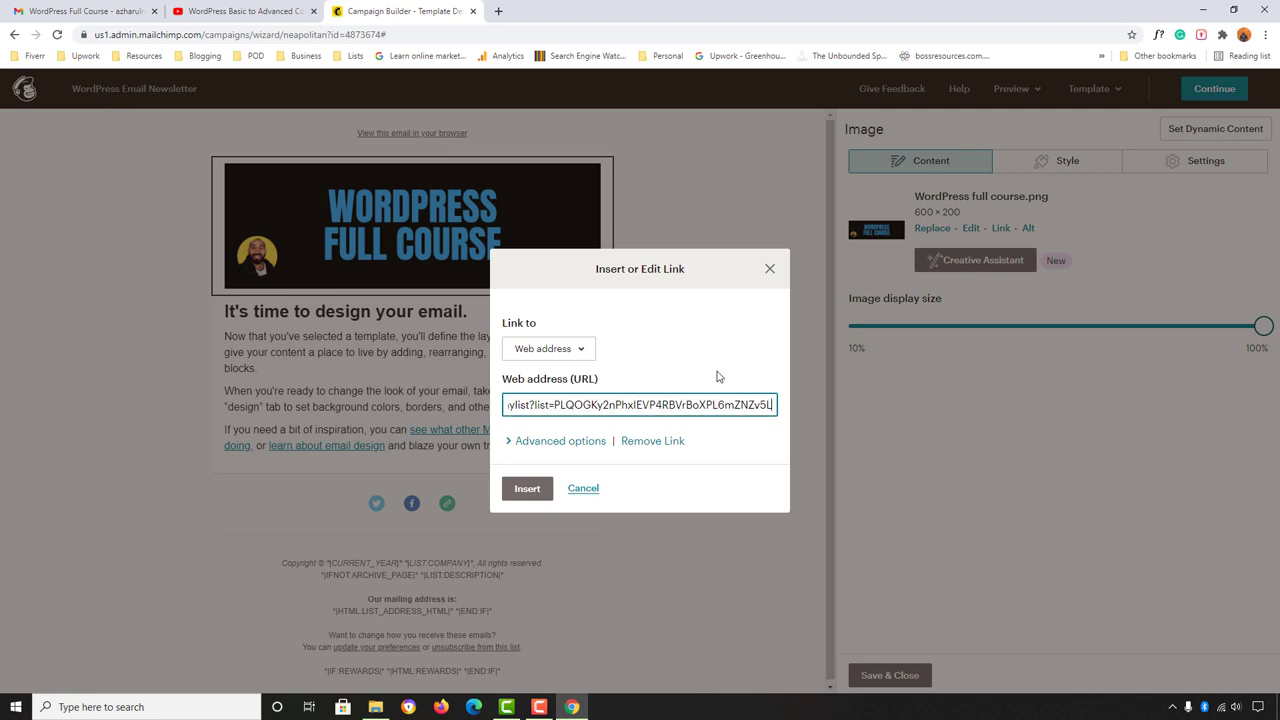
{"action": "left_click", "coordinate": [553, 442]}
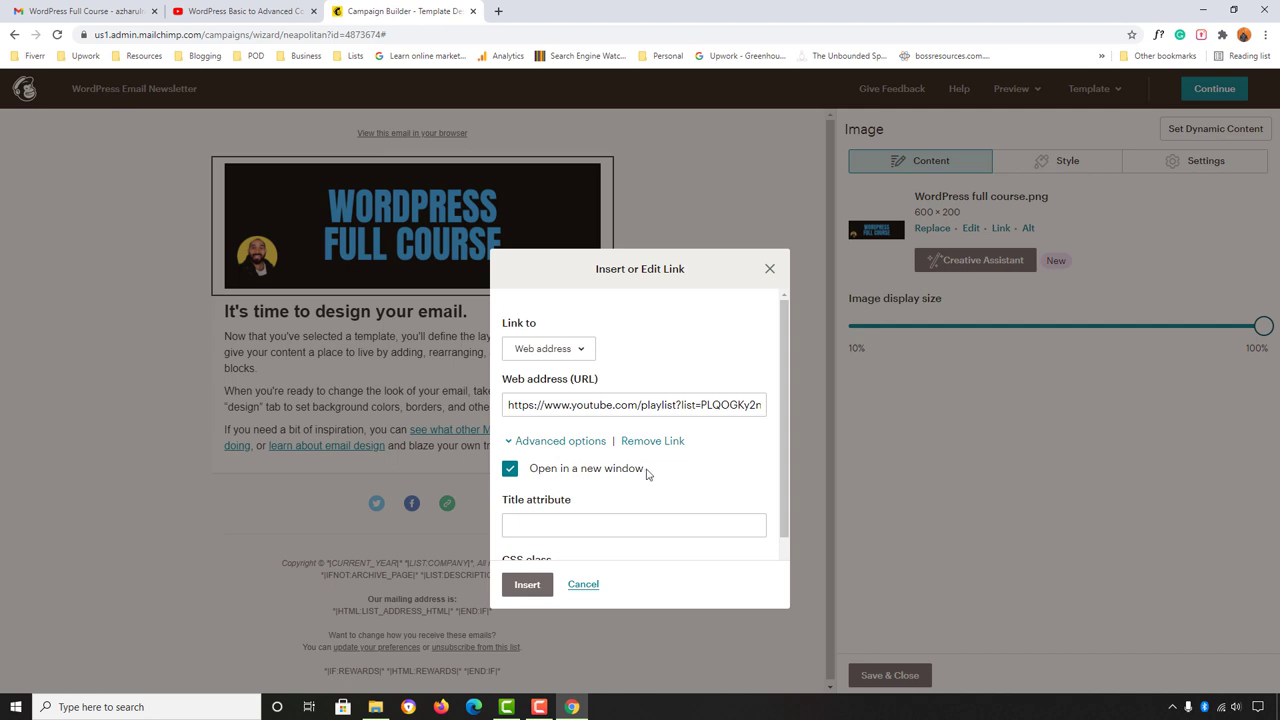
{"action": "scroll", "coordinate": [600, 480], "scroll_direction": "down", "scroll_amount": 1}
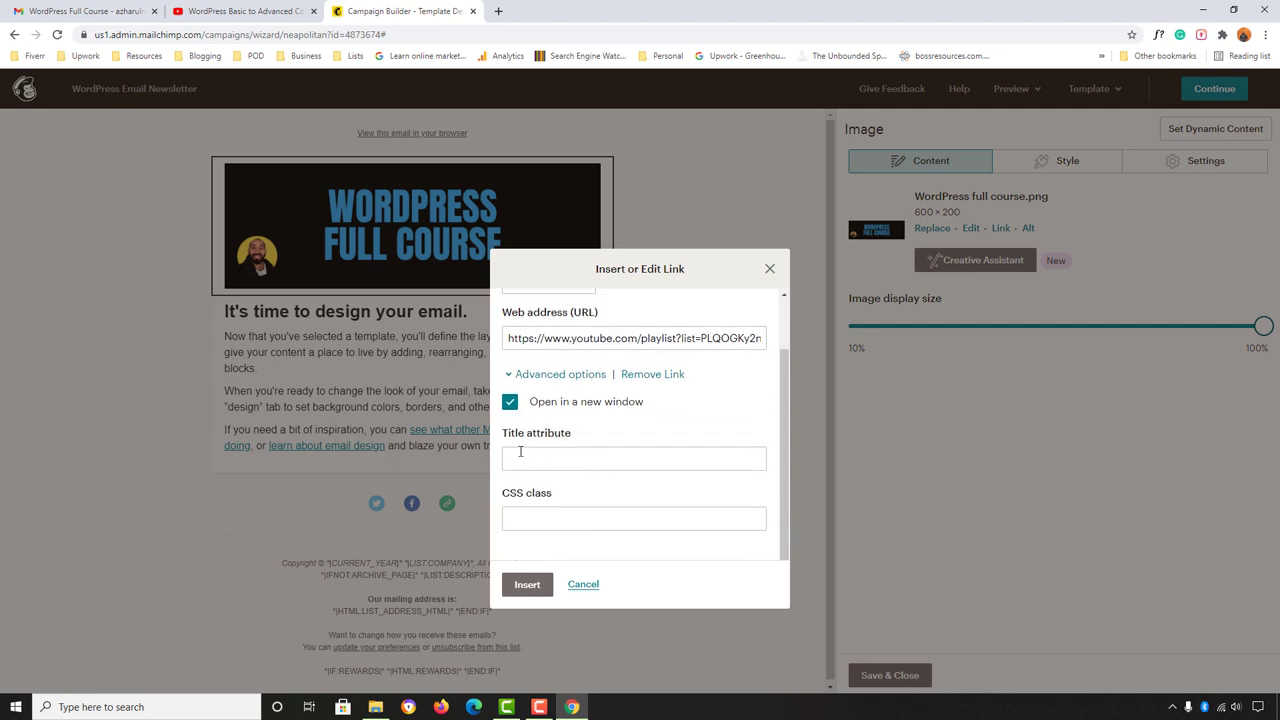
{"action": "left_click", "coordinate": [564, 457]}
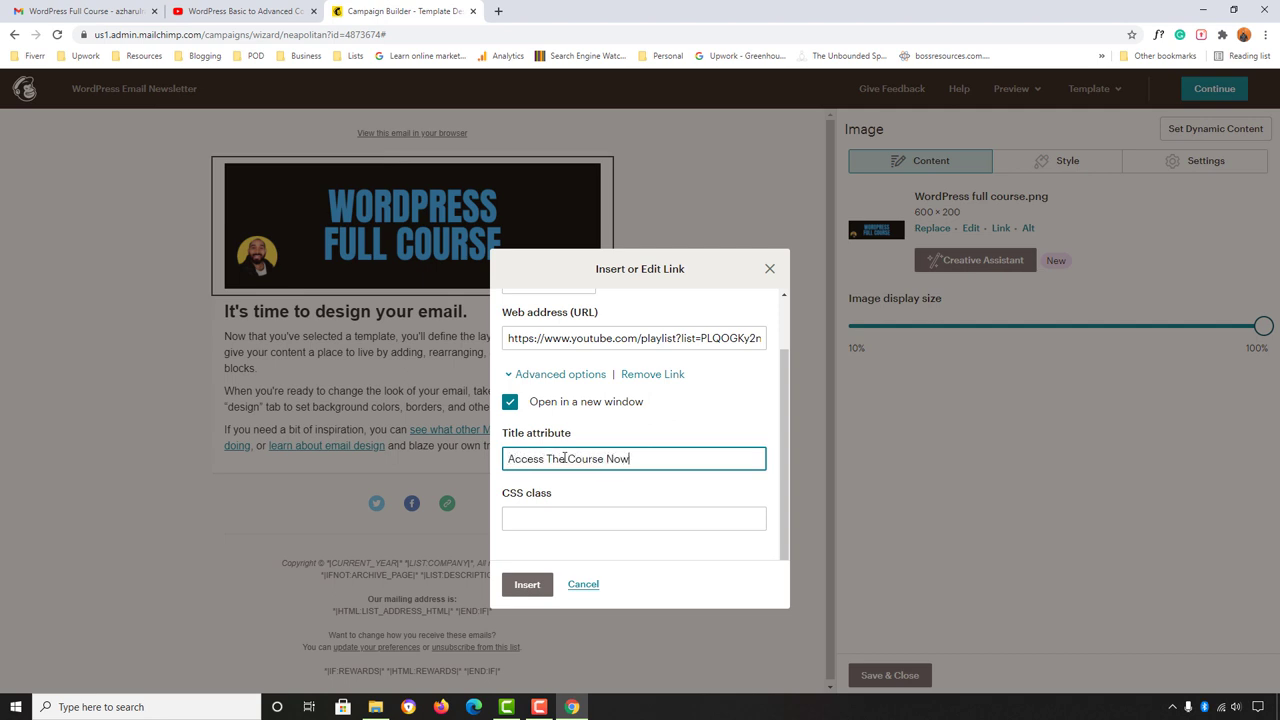
{"action": "left_click", "coordinate": [521, 592]}
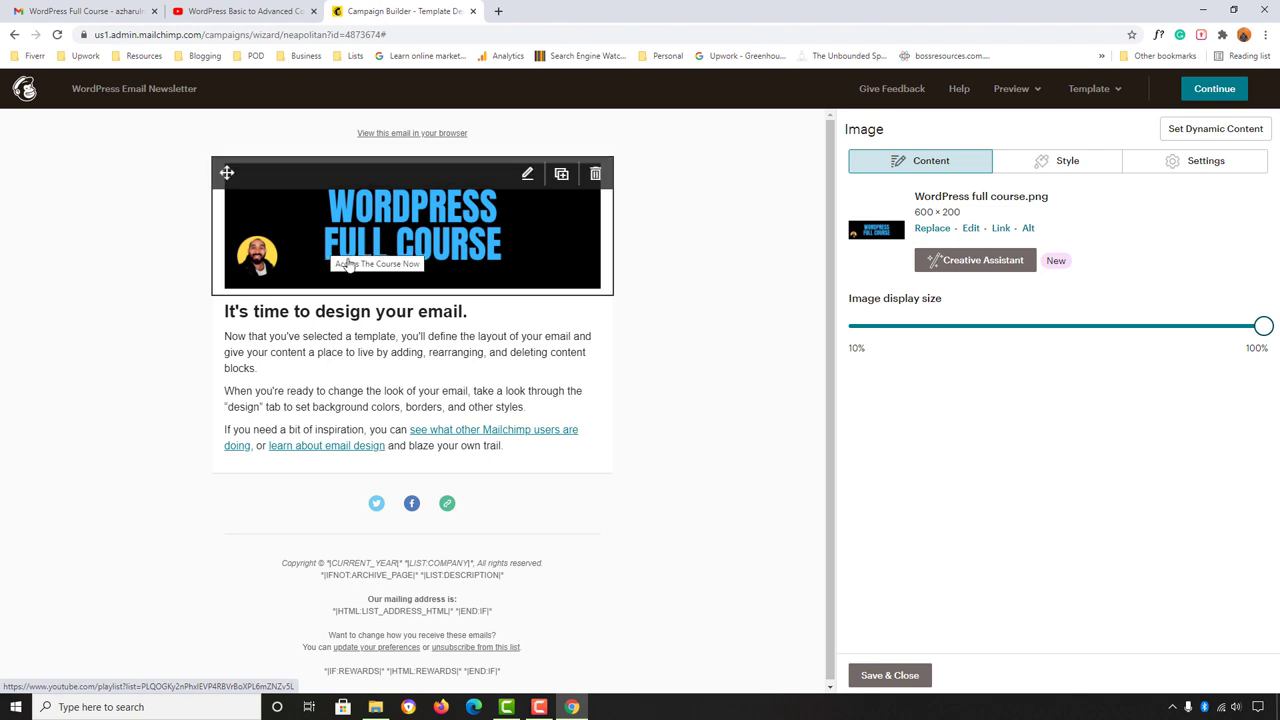
{"action": "left_click", "coordinate": [97, 10]}
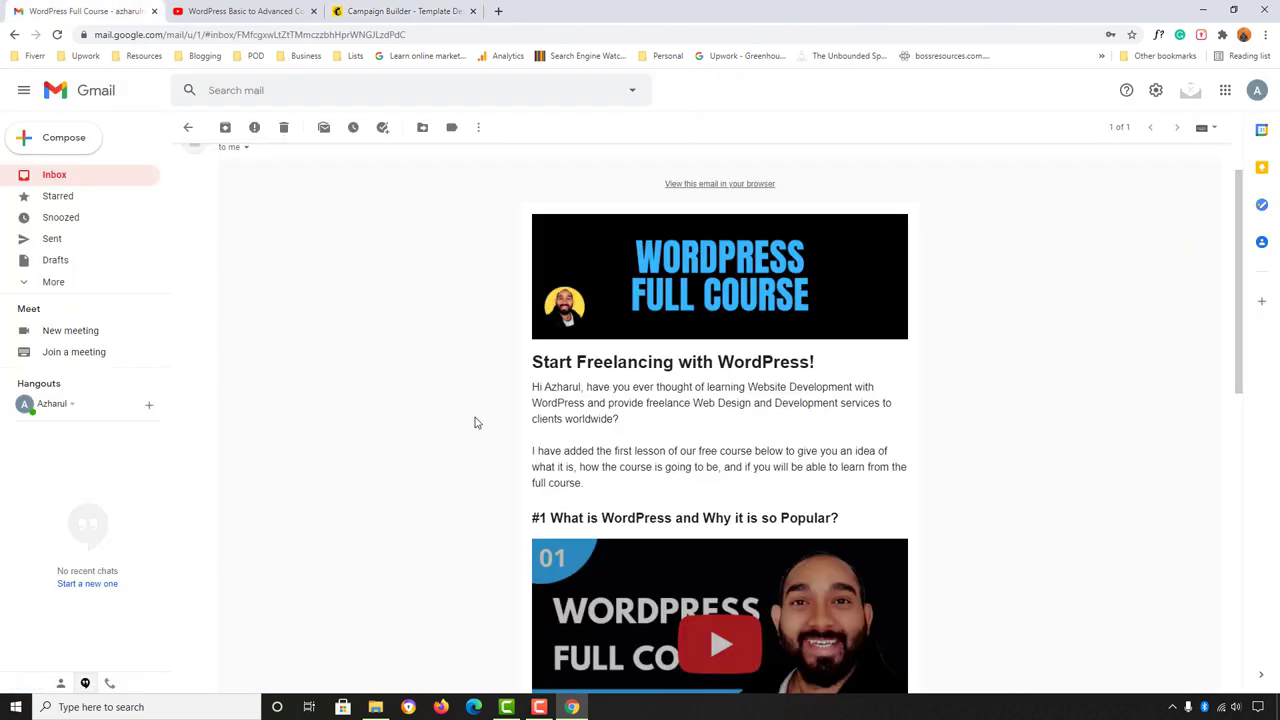
Step: Copy the 'Start Freelancing with WordPress!' heading text from the Gmail course email
{"action": "scroll", "coordinate": [408, 365], "scroll_direction": "down", "scroll_amount": 1}
{"action": "left_click_drag", "start_coordinate": [531, 294], "coordinate": [611, 423]}
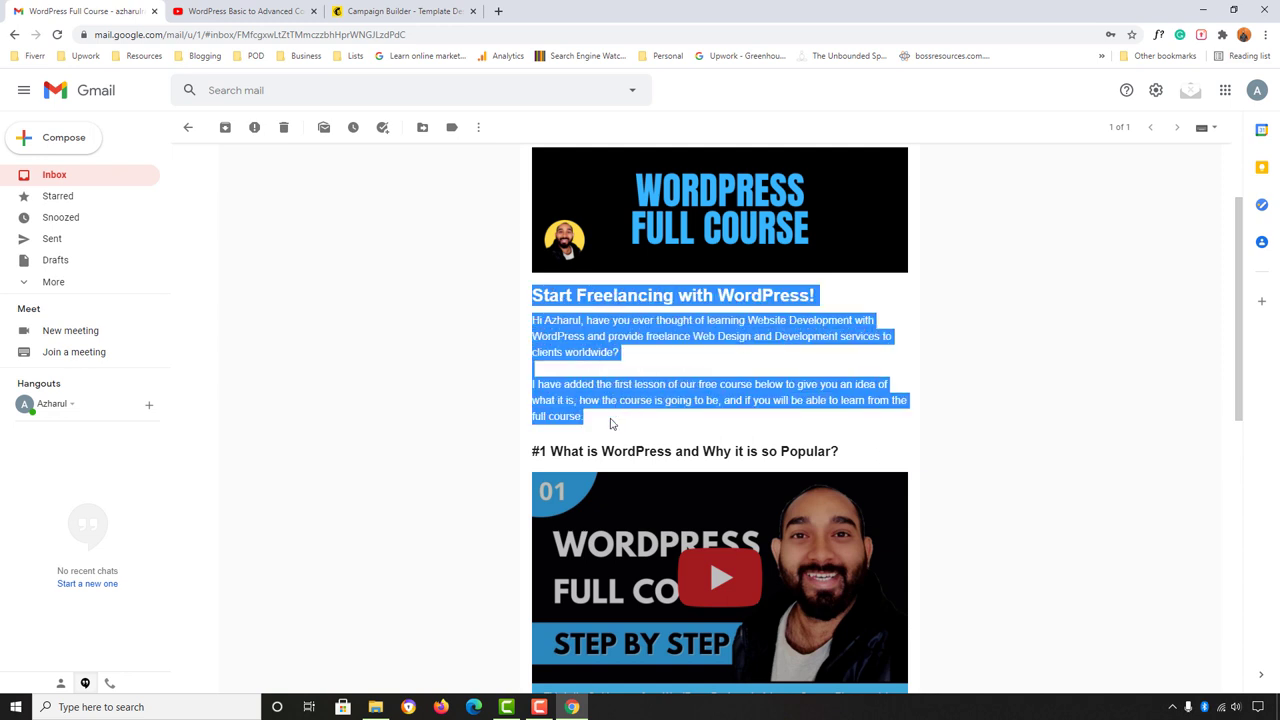
{"action": "left_click", "coordinate": [555, 330]}
{"action": "left_click_drag", "start_coordinate": [533, 296], "coordinate": [814, 296]}
{"action": "right_click", "coordinate": [807, 295]}
{"action": "left_click", "coordinate": [832, 306]}
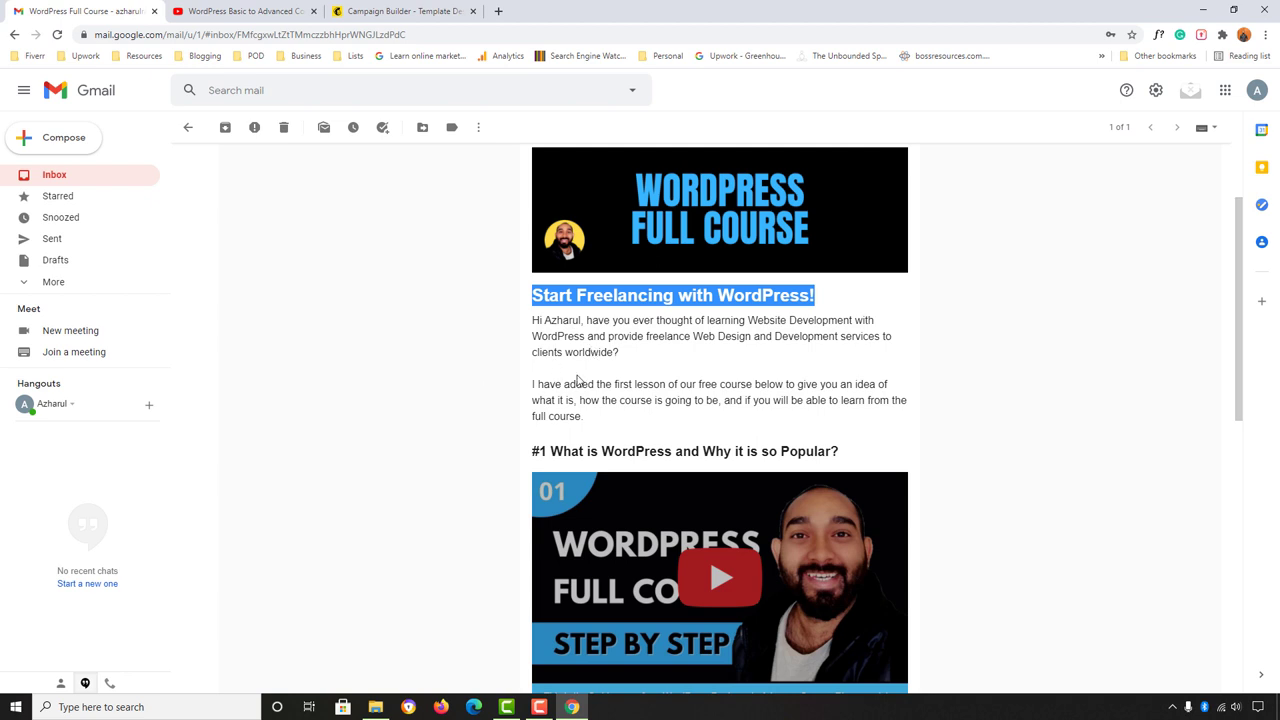
{"action": "left_click", "coordinate": [420, 10]}
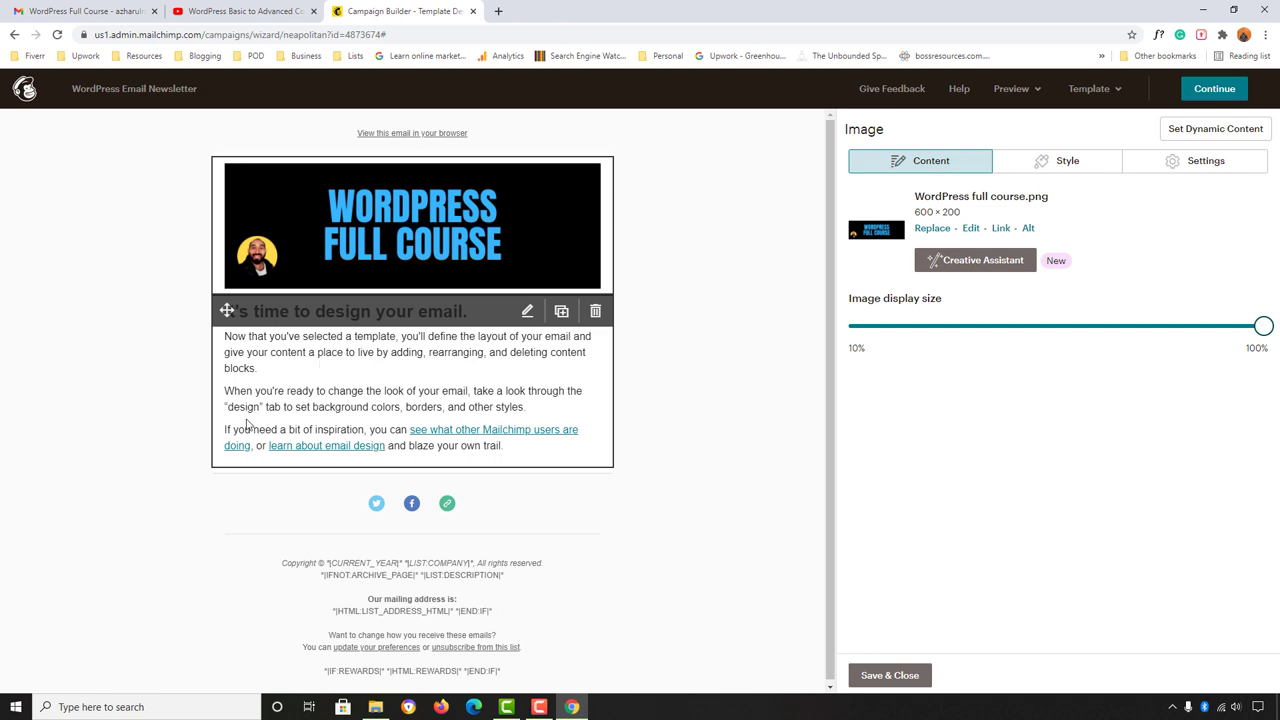
Step: Copy the 'Start Freelancing with WordPress!' heading as plain text through the address bar
{"action": "left_click", "coordinate": [527, 312]}
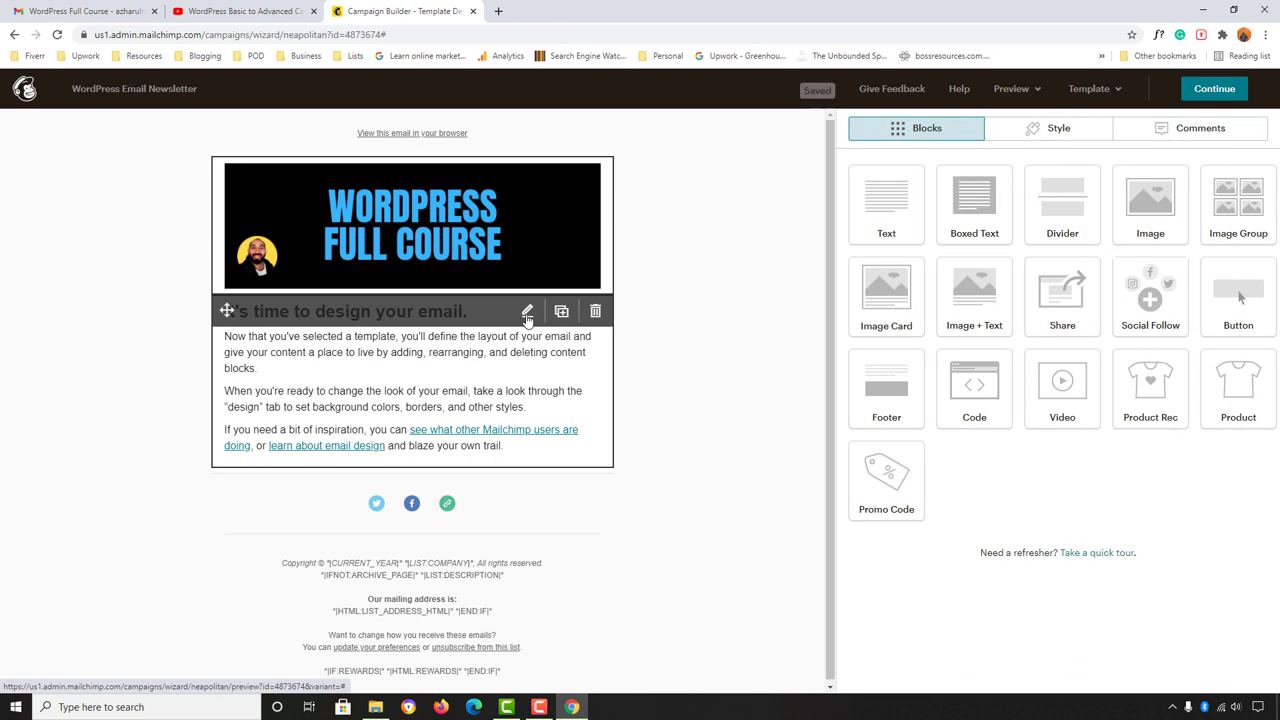
{"action": "left_click", "coordinate": [527, 312]}
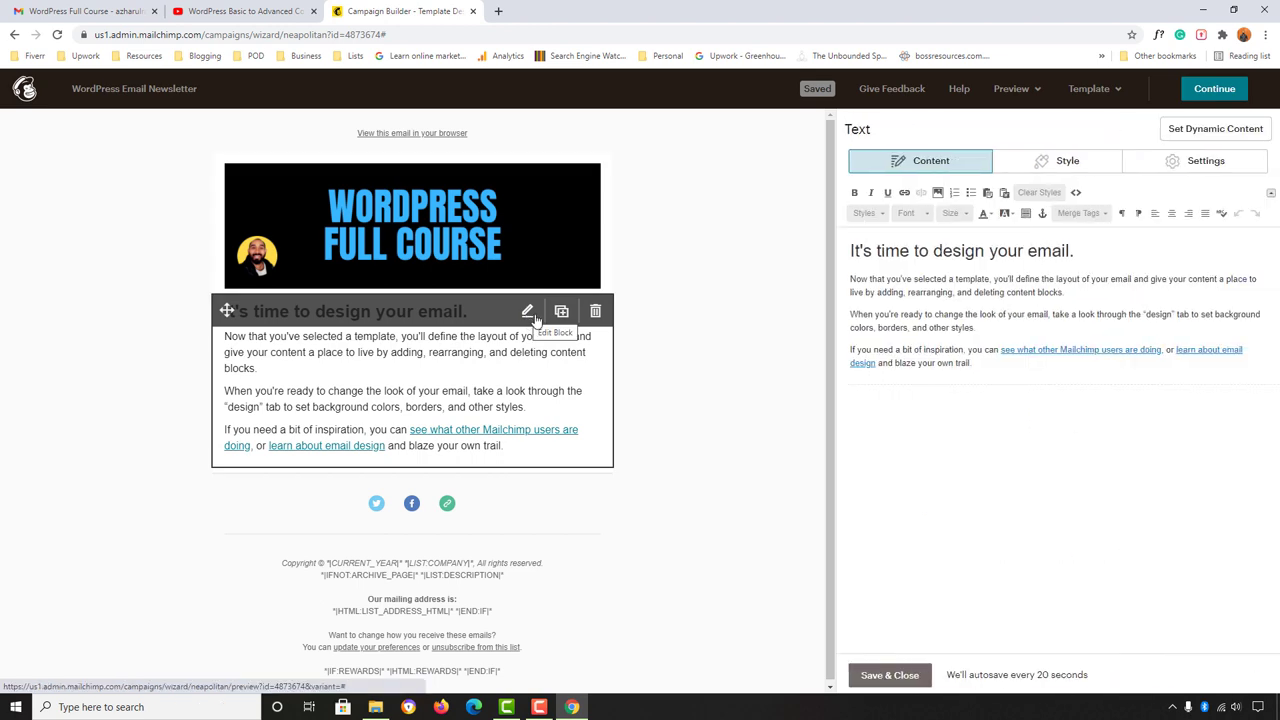
{"action": "left_click", "coordinate": [98, 10]}
{"action": "right_click", "coordinate": [620, 303]}
{"action": "left_click", "coordinate": [645, 309]}
{"action": "left_click", "coordinate": [286, 34]}
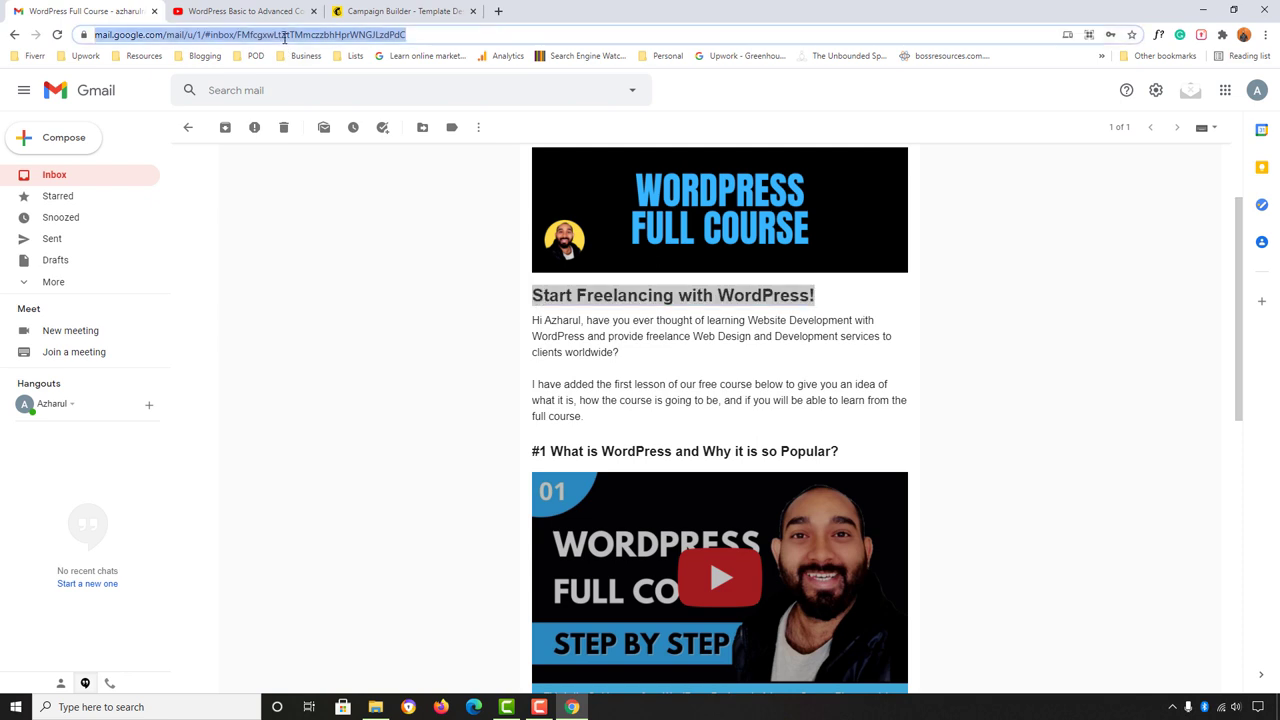
{"action": "right_click", "coordinate": [286, 34]}
{"action": "left_click", "coordinate": [337, 140]}
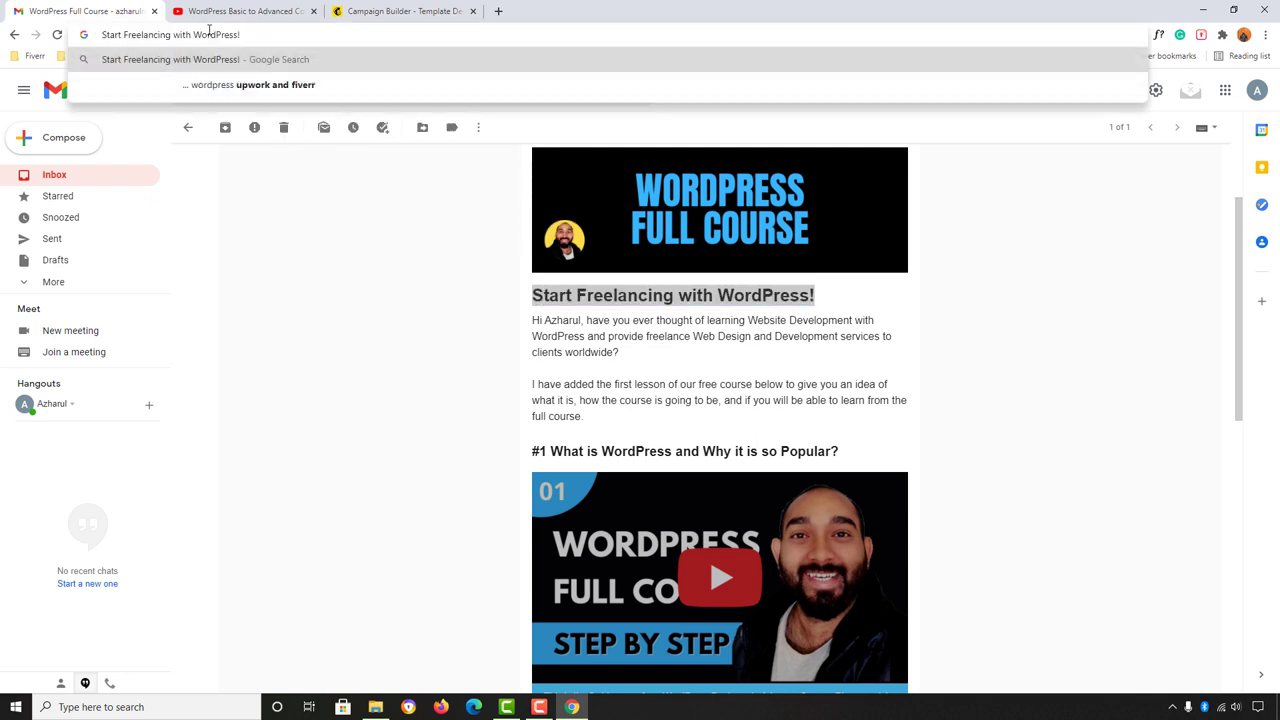
{"action": "left_click_drag", "start_coordinate": [264, 37], "coordinate": [107, 28]}
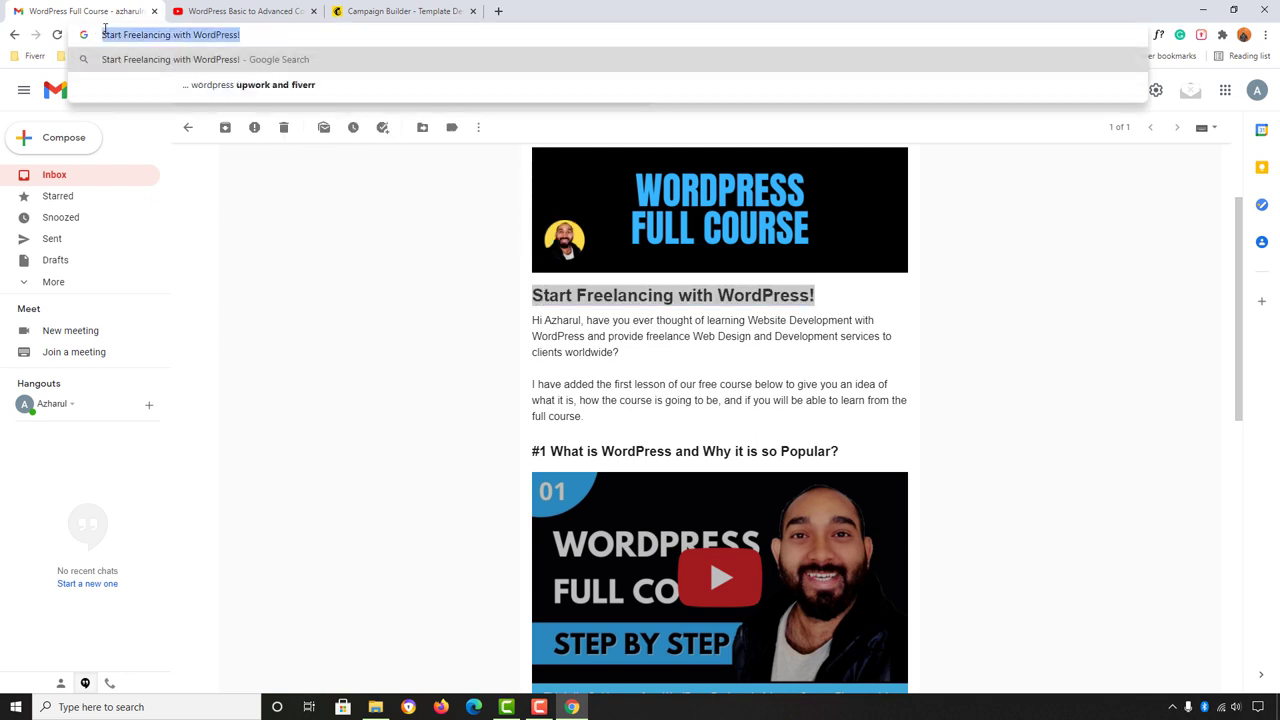
{"action": "key", "text": "ctrl+x"}
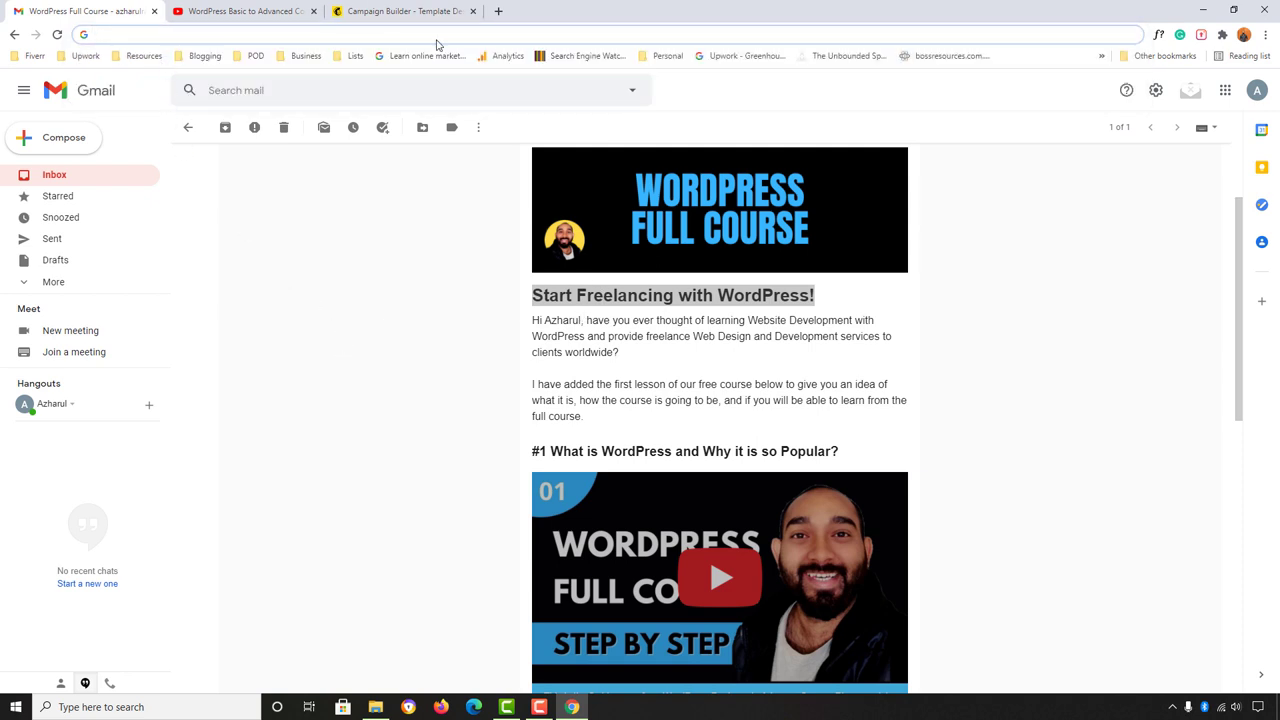
Step: Replace the default heading with 'Start Freelancing with WordPress!'
{"action": "left_click", "coordinate": [382, 10]}
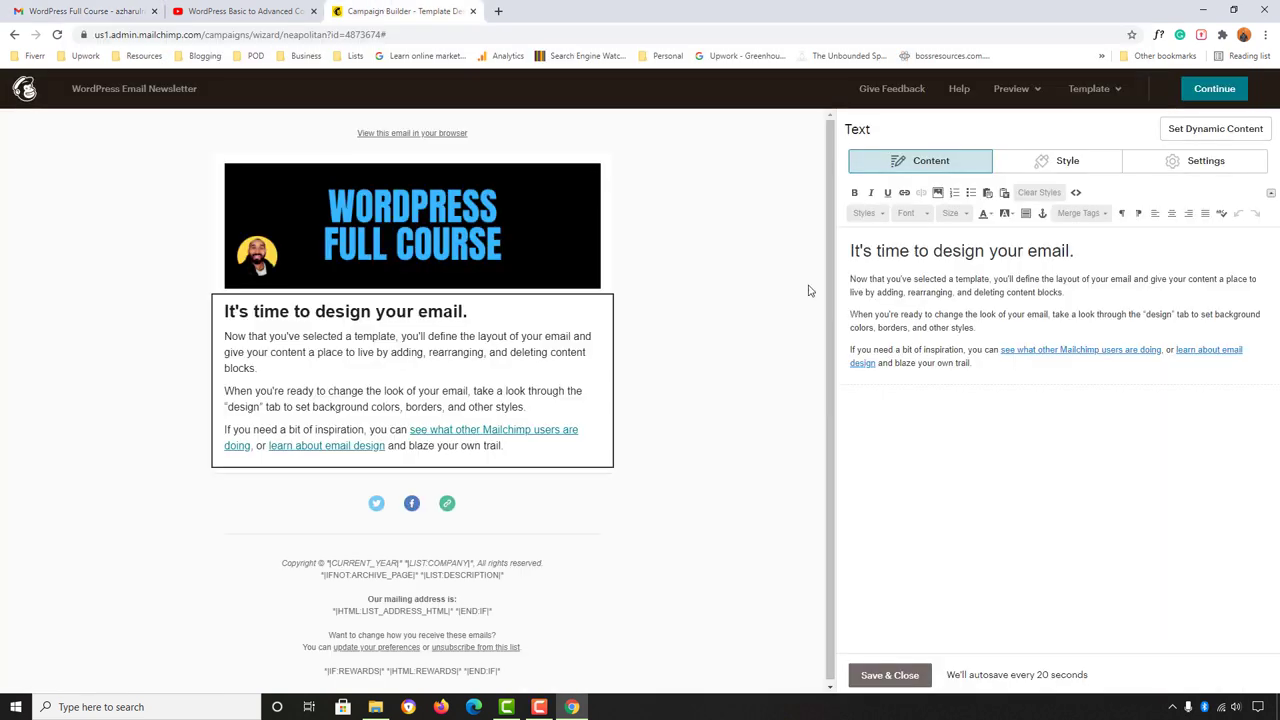
{"action": "triple_click", "coordinate": [895, 251]}
{"action": "right_click", "coordinate": [893, 251]}
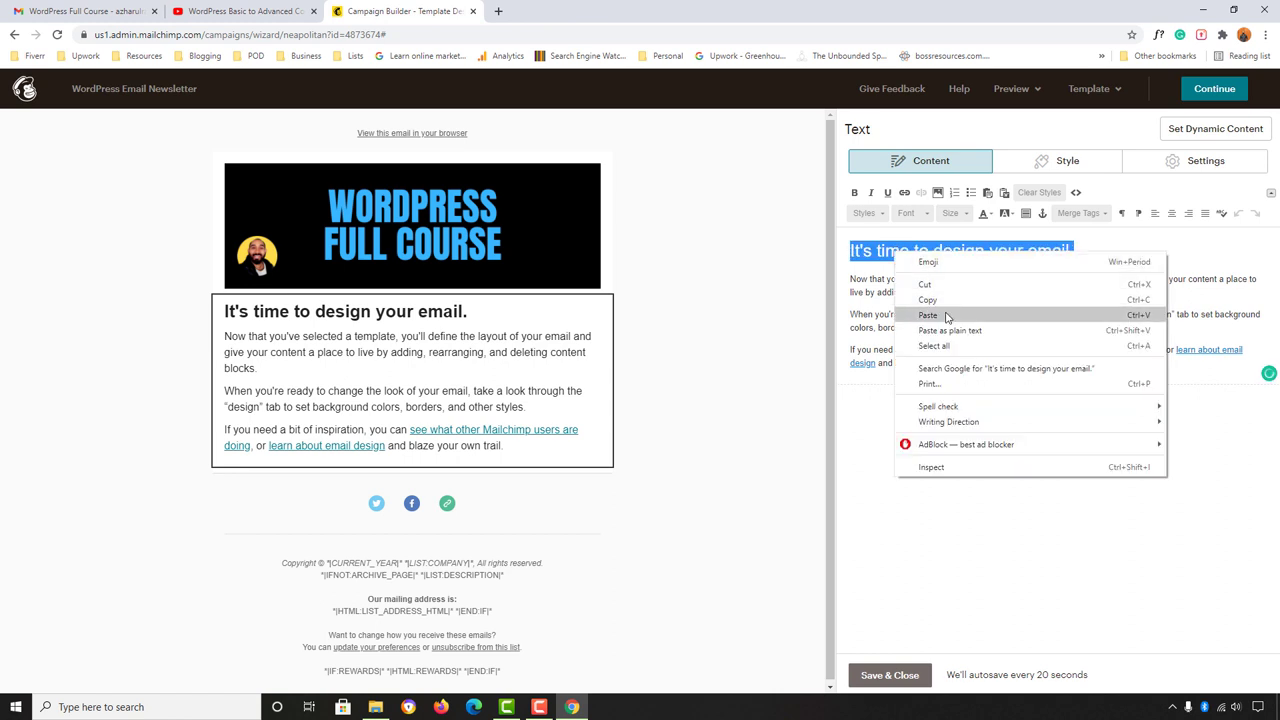
{"action": "left_click", "coordinate": [945, 316]}
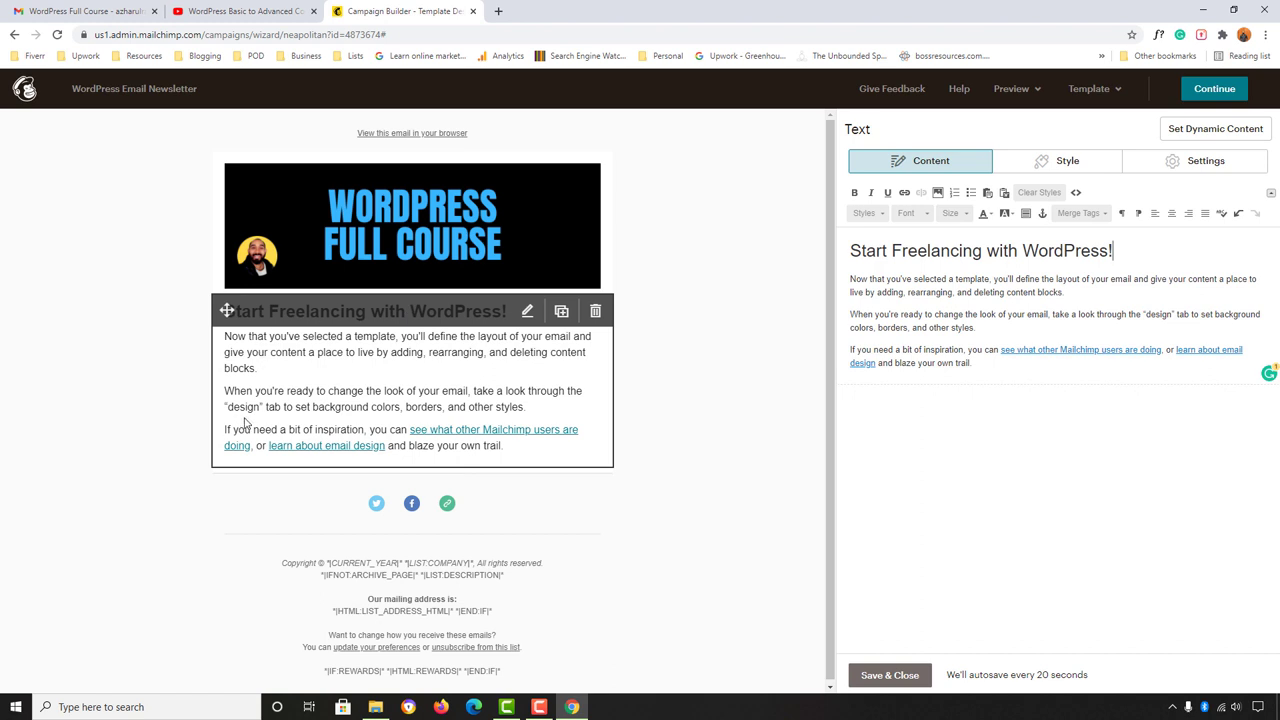
Step: Copy the Gmail greeting paragraph as plain text by pasting it through the address bar
{"action": "left_click", "coordinate": [56, 10]}
{"action": "left_click_drag", "start_coordinate": [535, 320], "coordinate": [619, 352]}
{"action": "right_click", "coordinate": [612, 352]}
{"action": "key", "text": "Escape"}
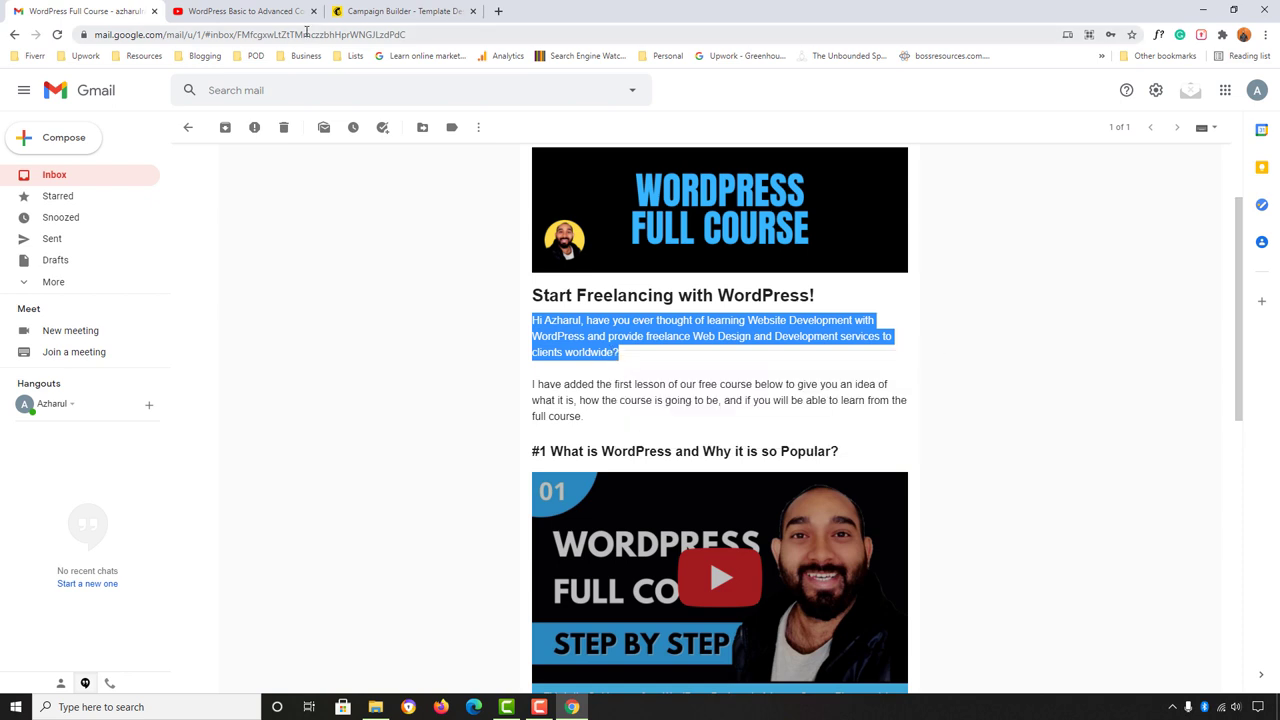
{"action": "left_click", "coordinate": [306, 34]}
{"action": "right_click", "coordinate": [306, 34]}
{"action": "left_click", "coordinate": [340, 140]}
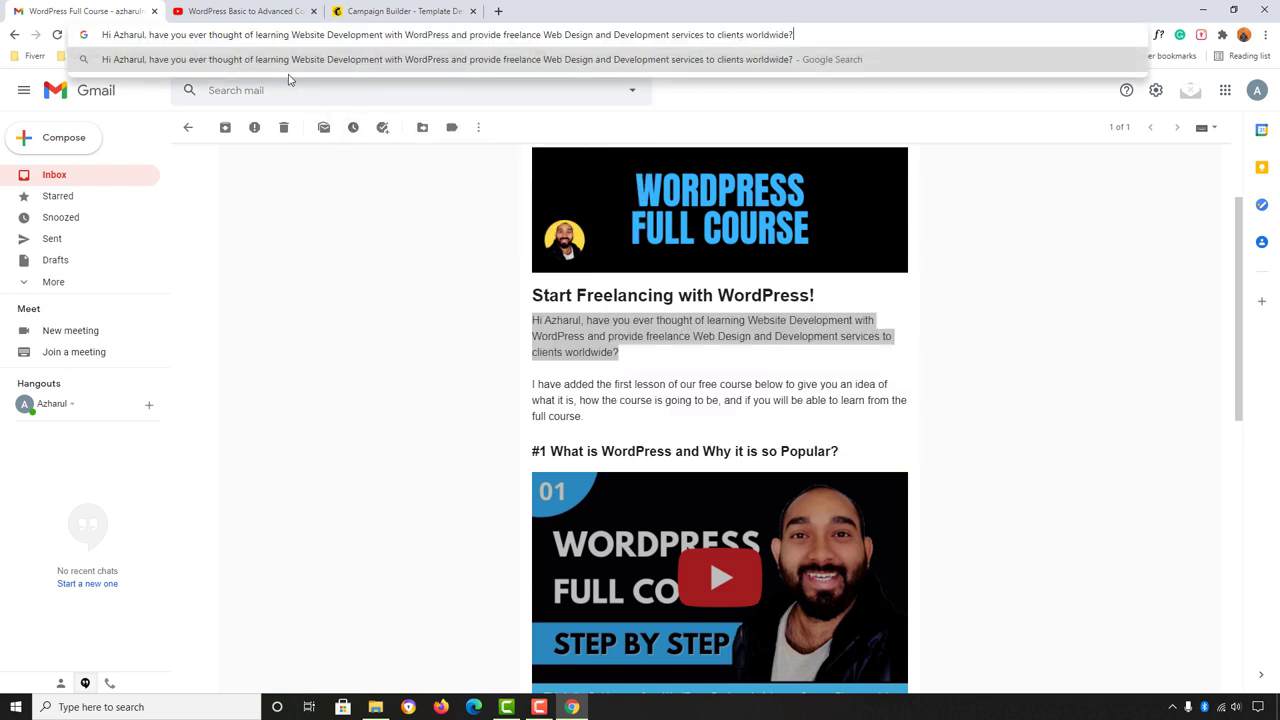
{"action": "key", "text": "ctrl+a"}
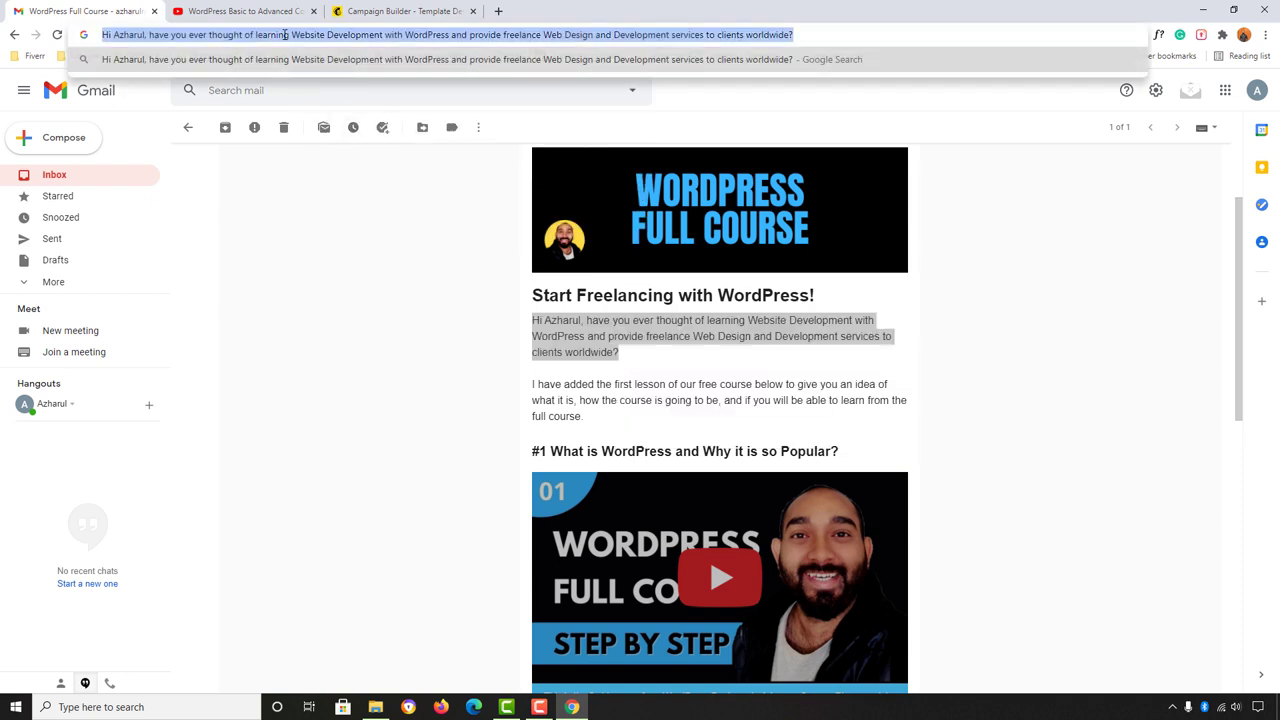
{"action": "right_click", "coordinate": [285, 34]}
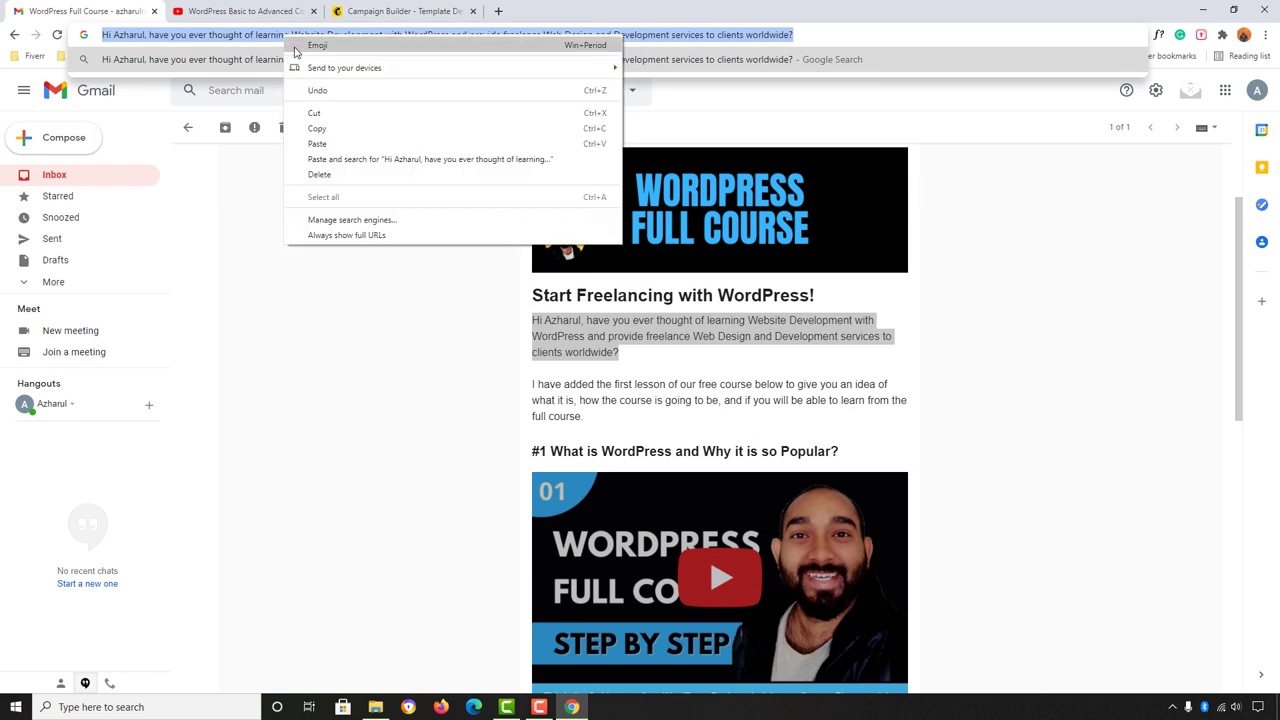
{"action": "left_click", "coordinate": [310, 126]}
Step: Replace the three placeholder body paragraphs with the personalized greeting
{"action": "left_click", "coordinate": [376, 7]}
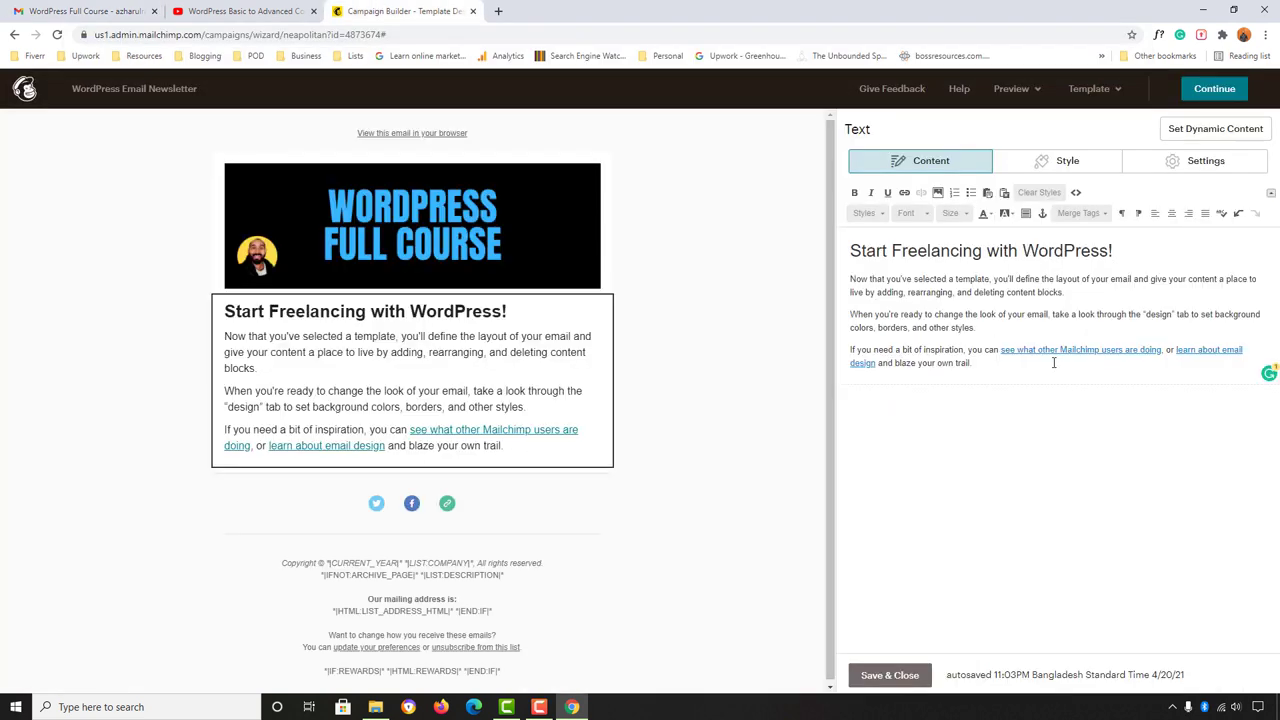
{"action": "left_click_drag", "start_coordinate": [998, 378], "coordinate": [852, 280]}
{"action": "right_click", "coordinate": [852, 280]}
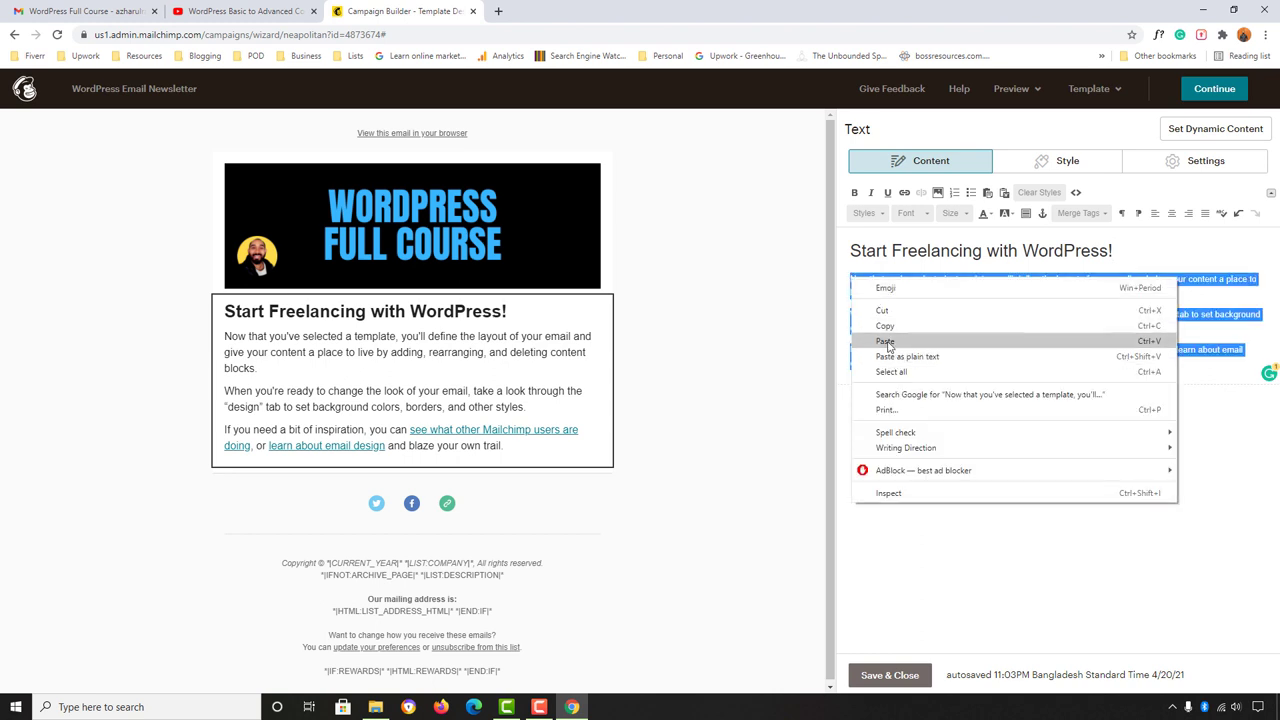
{"action": "left_click", "coordinate": [886, 341]}
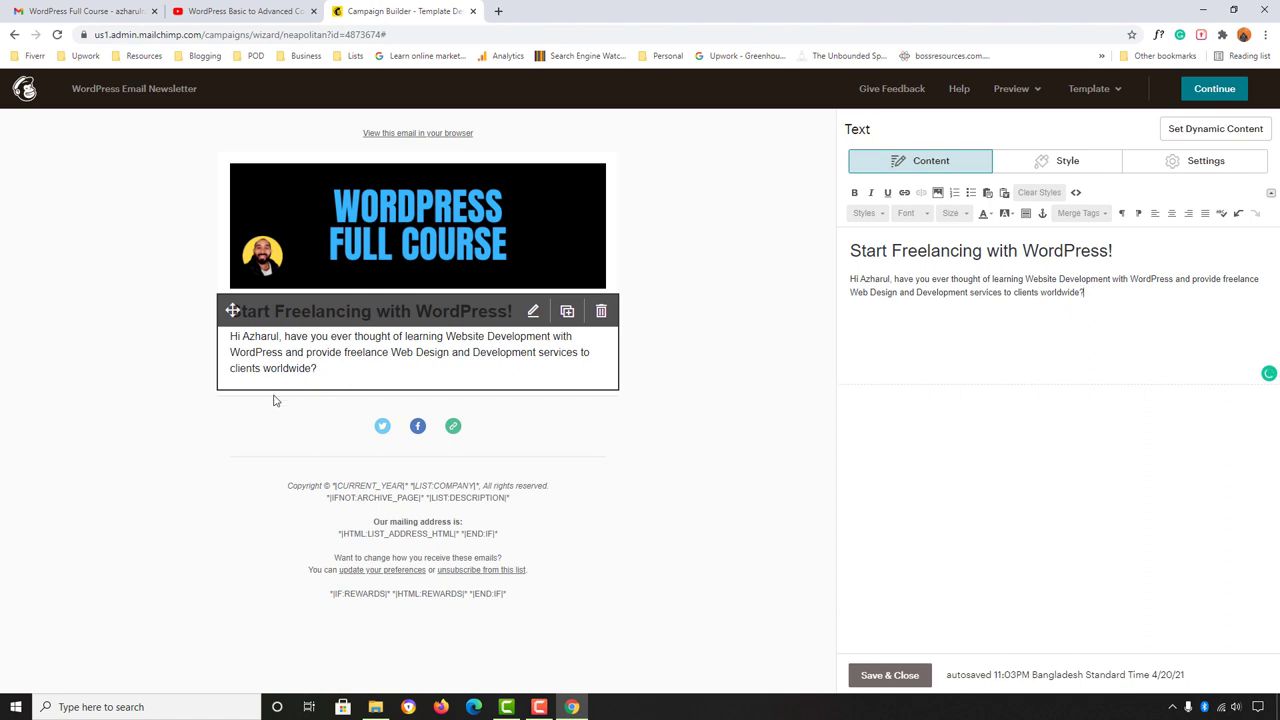
Step: Copy the 'I have added the first lesson…' paragraph from the Gmail email
{"action": "left_click", "coordinate": [60, 10]}
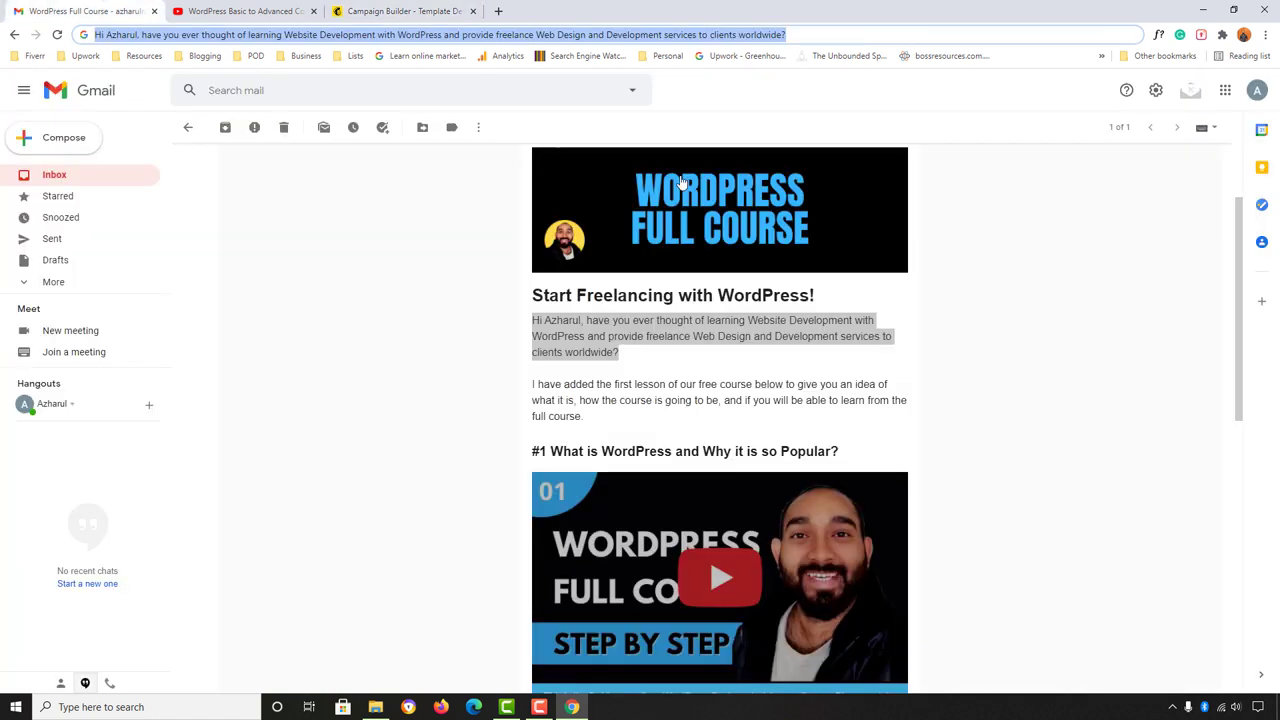
{"action": "left_click", "coordinate": [532, 388]}
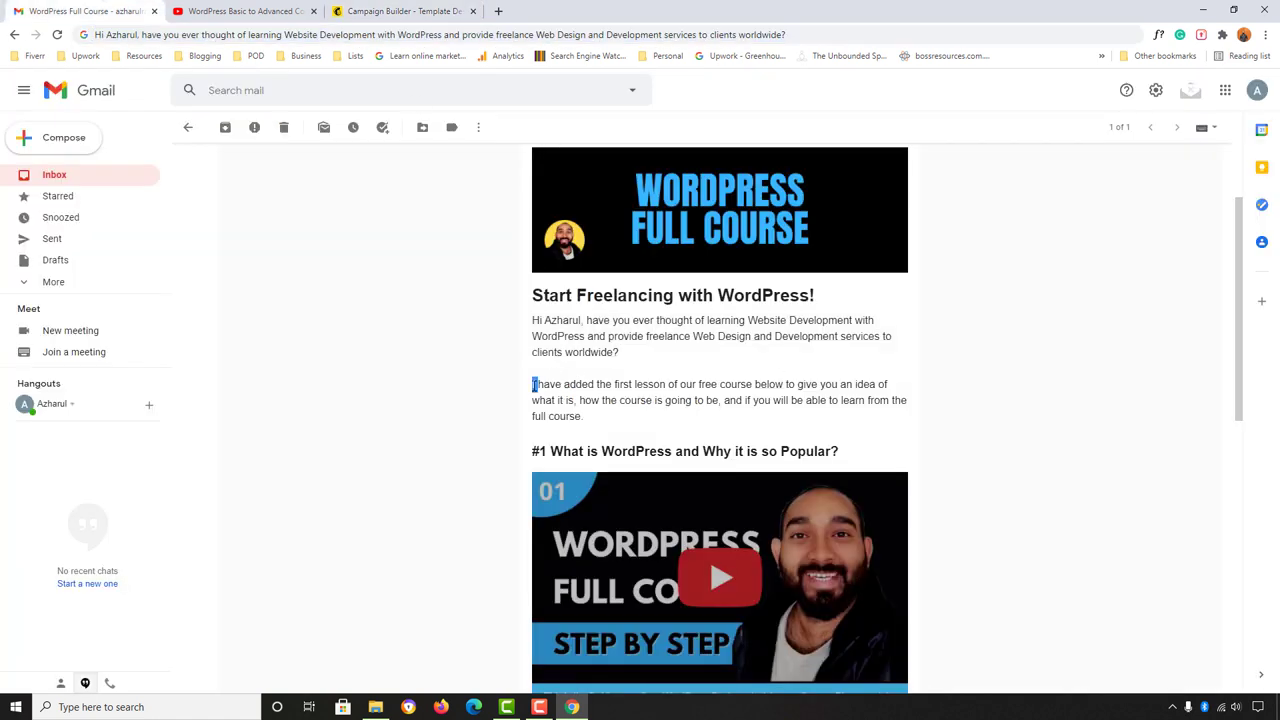
{"action": "triple_click", "coordinate": [533, 386]}
{"action": "right_click", "coordinate": [540, 386]}
{"action": "left_click", "coordinate": [560, 397]}
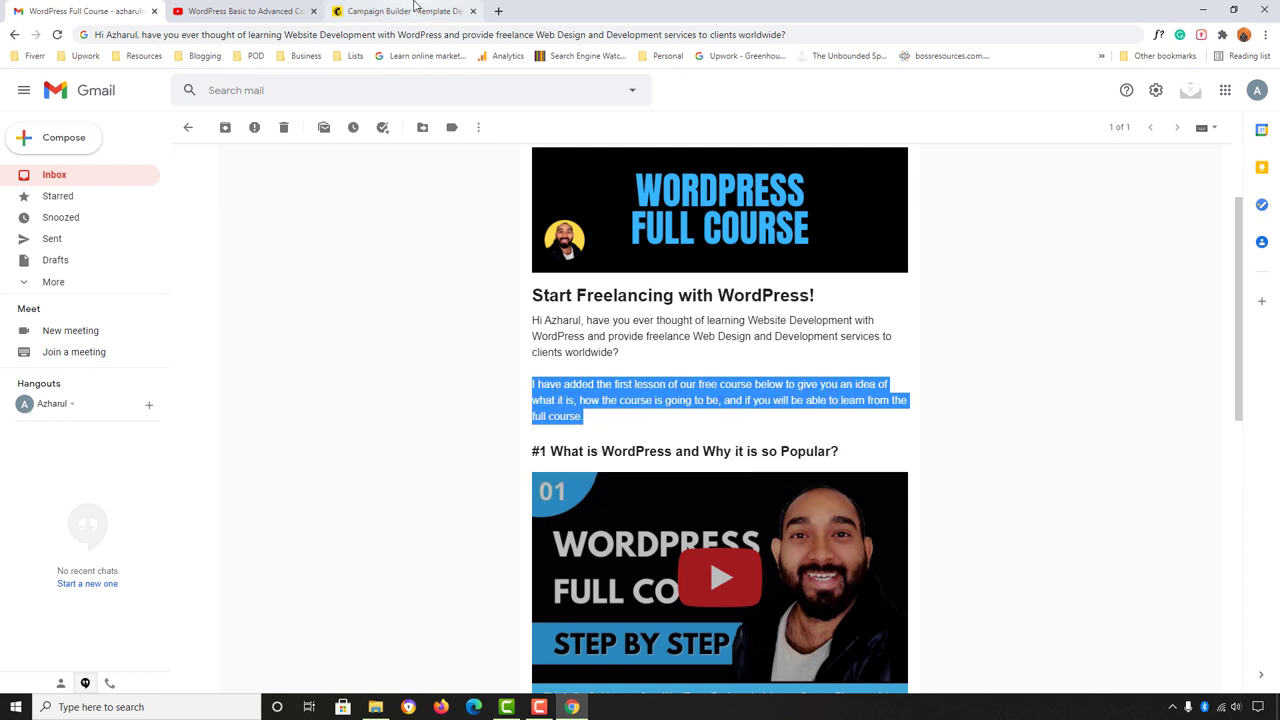
{"action": "left_click", "coordinate": [414, 4]}
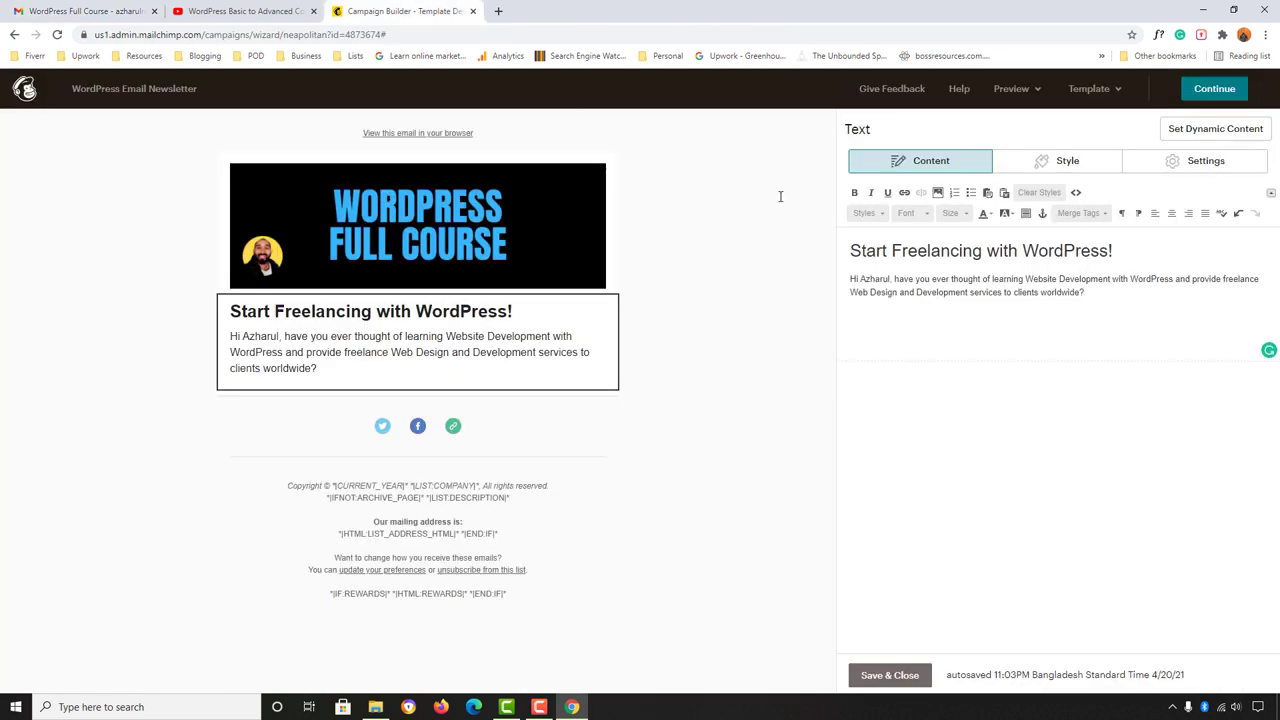
Step: Strip the paragraph's formatting via the address bar and paste it below the greeting
{"action": "left_click", "coordinate": [352, 32]}
{"action": "right_click", "coordinate": [352, 32]}
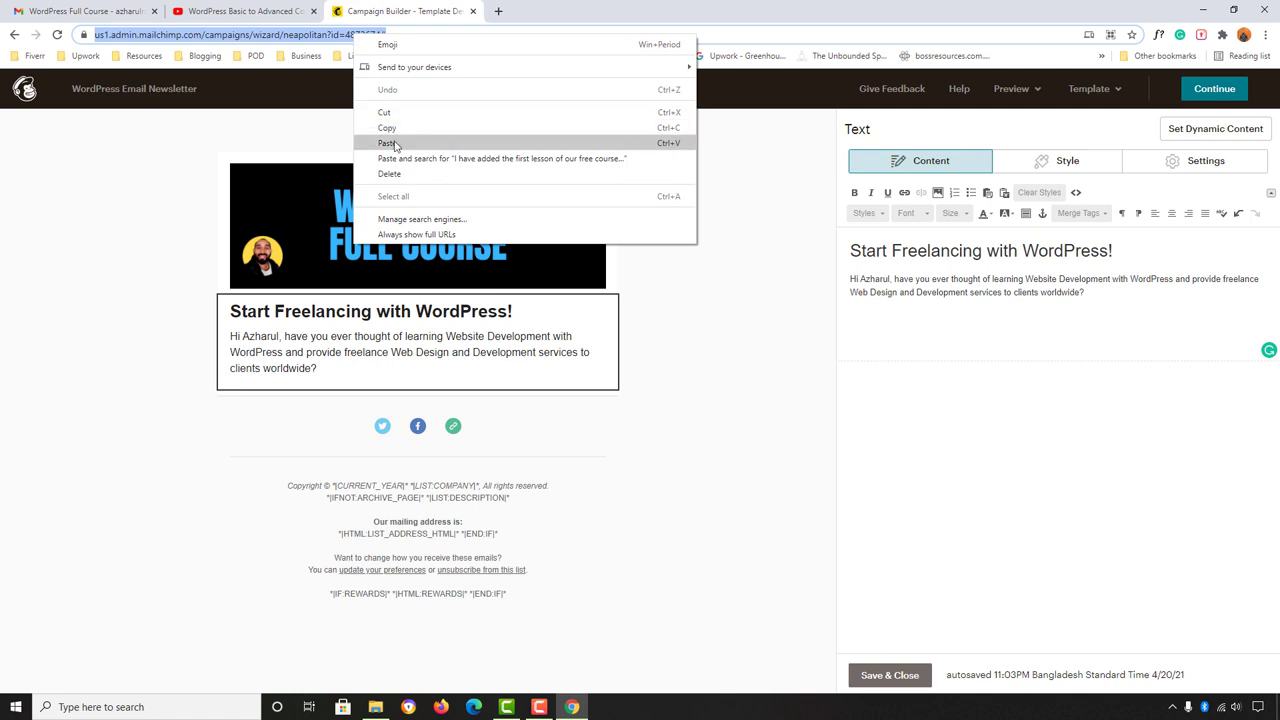
{"action": "left_click", "coordinate": [400, 140]}
{"action": "triple_click", "coordinate": [388, 36]}
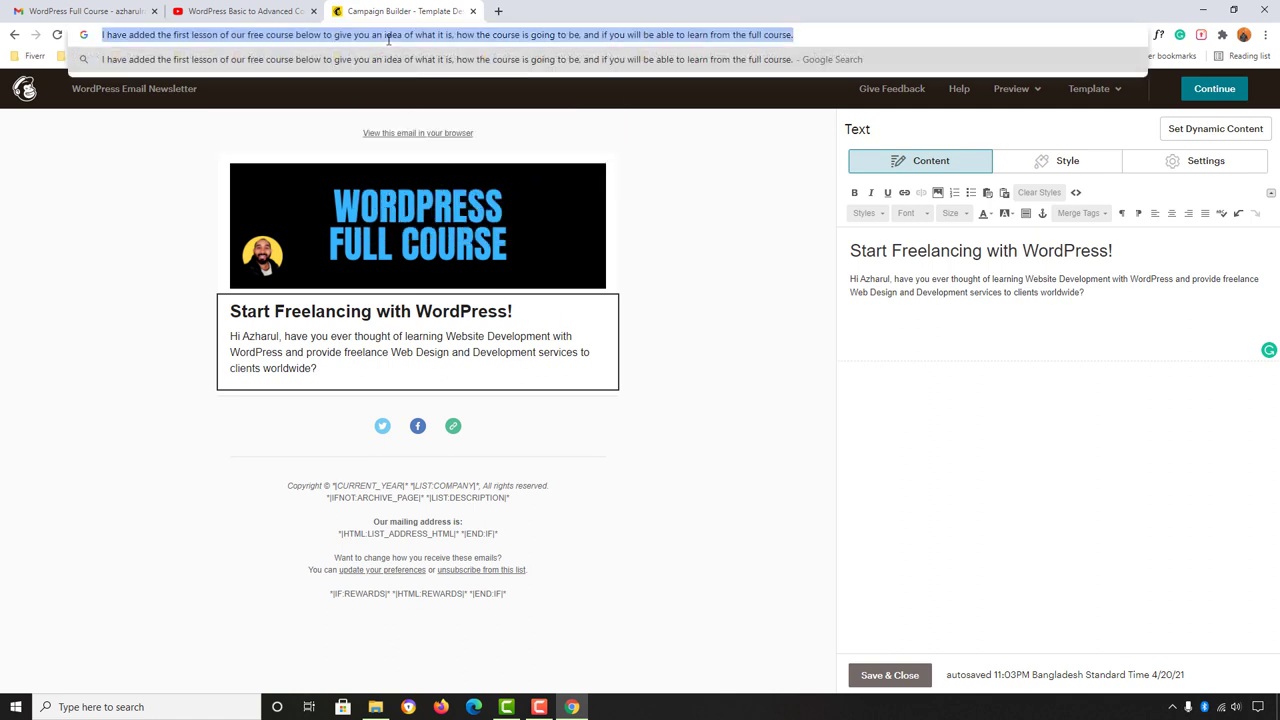
{"action": "right_click", "coordinate": [388, 38]}
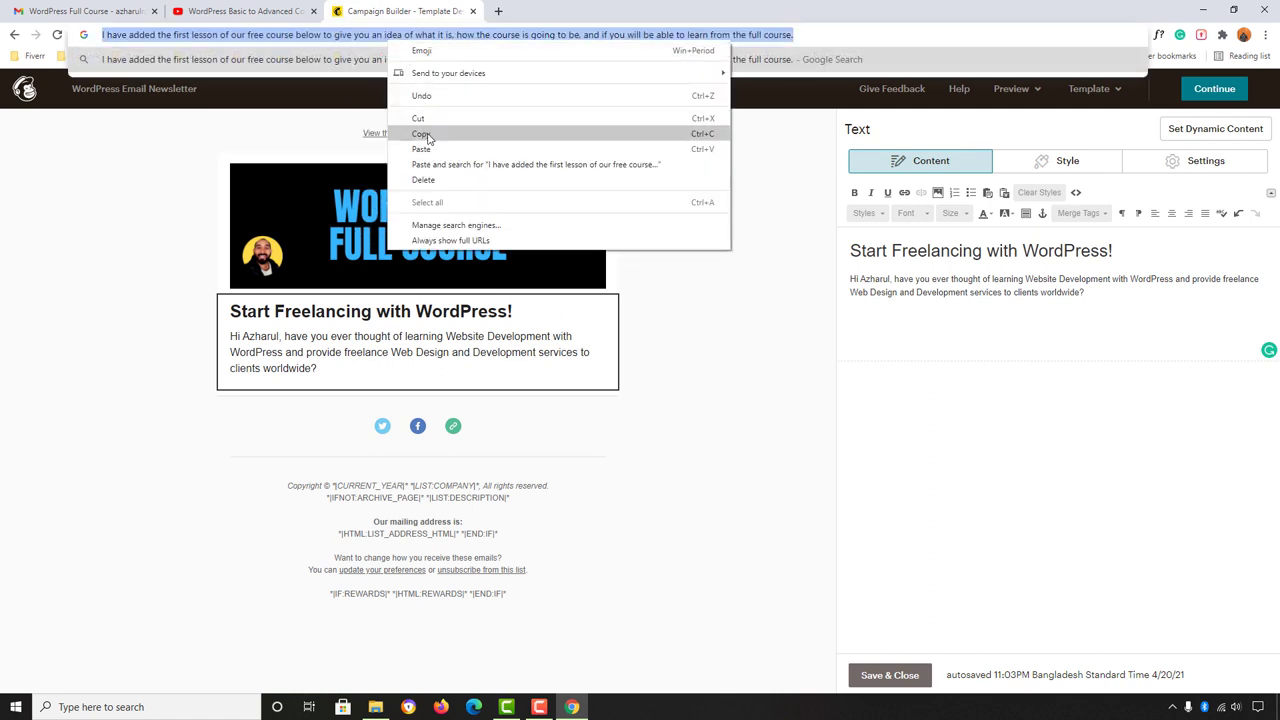
{"action": "left_click", "coordinate": [424, 138]}
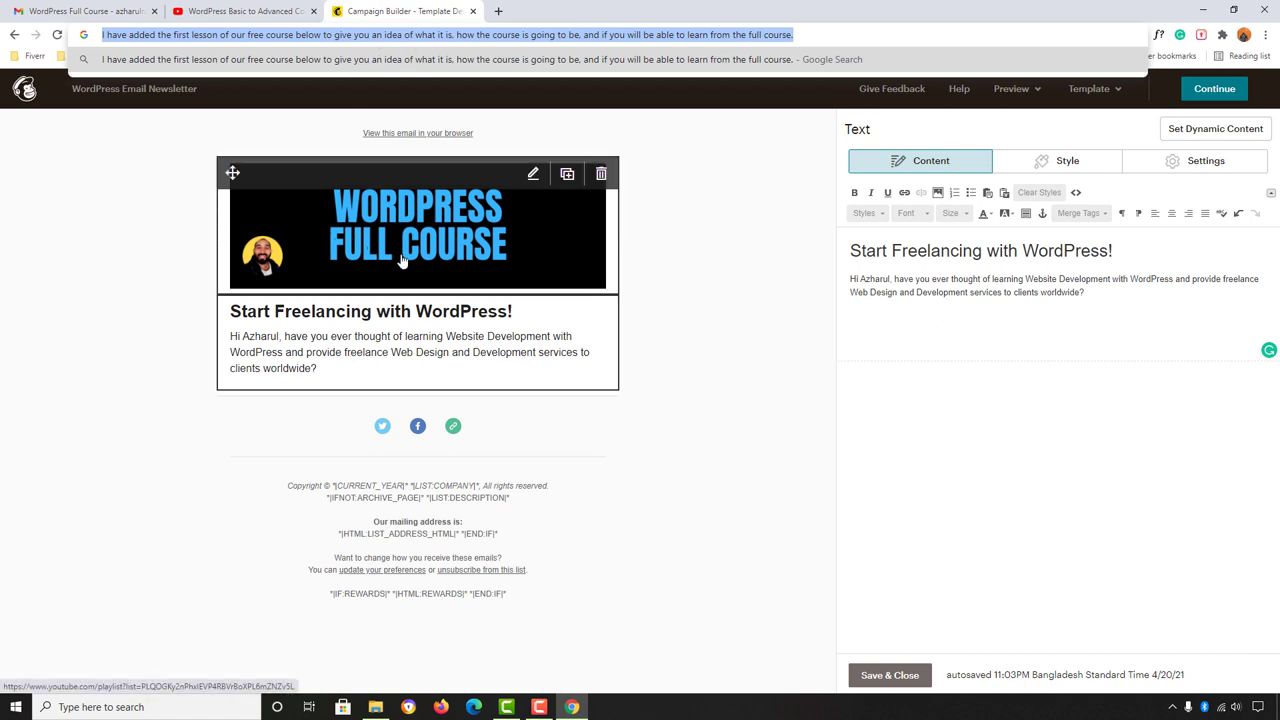
{"action": "left_click", "coordinate": [1093, 297]}
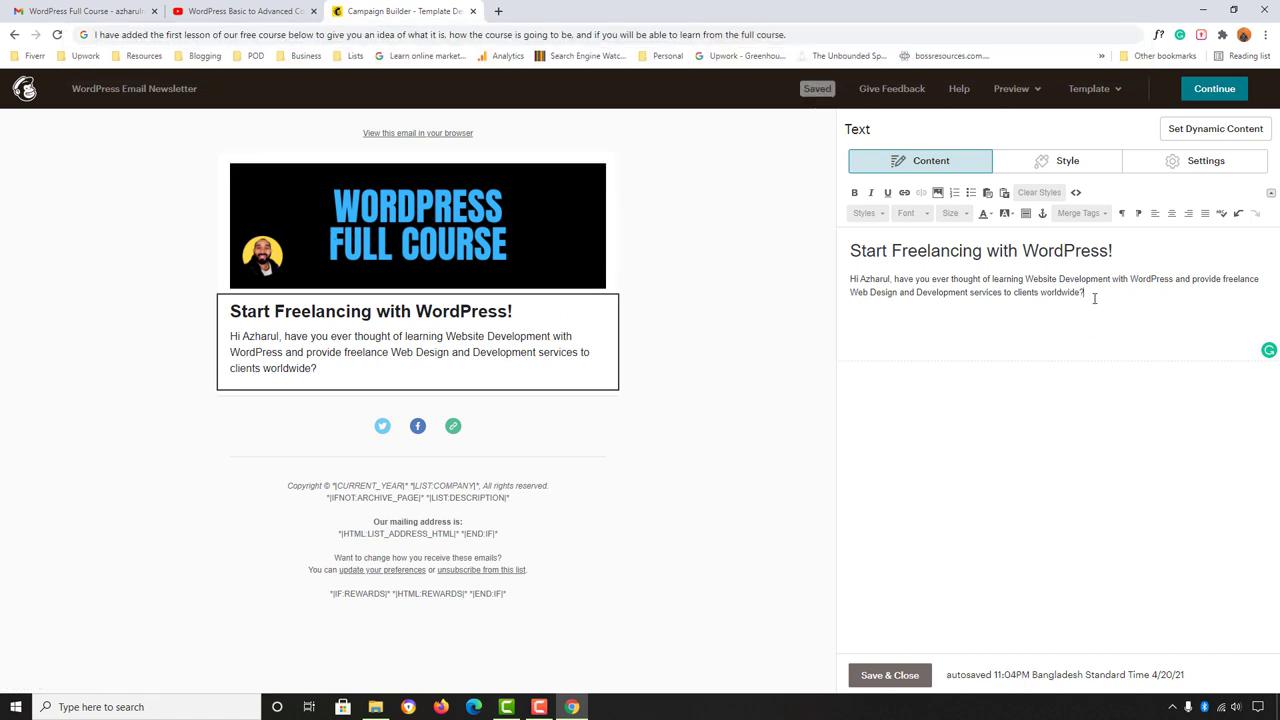
{"action": "key", "text": "Return"}
{"action": "key", "text": "Return"}
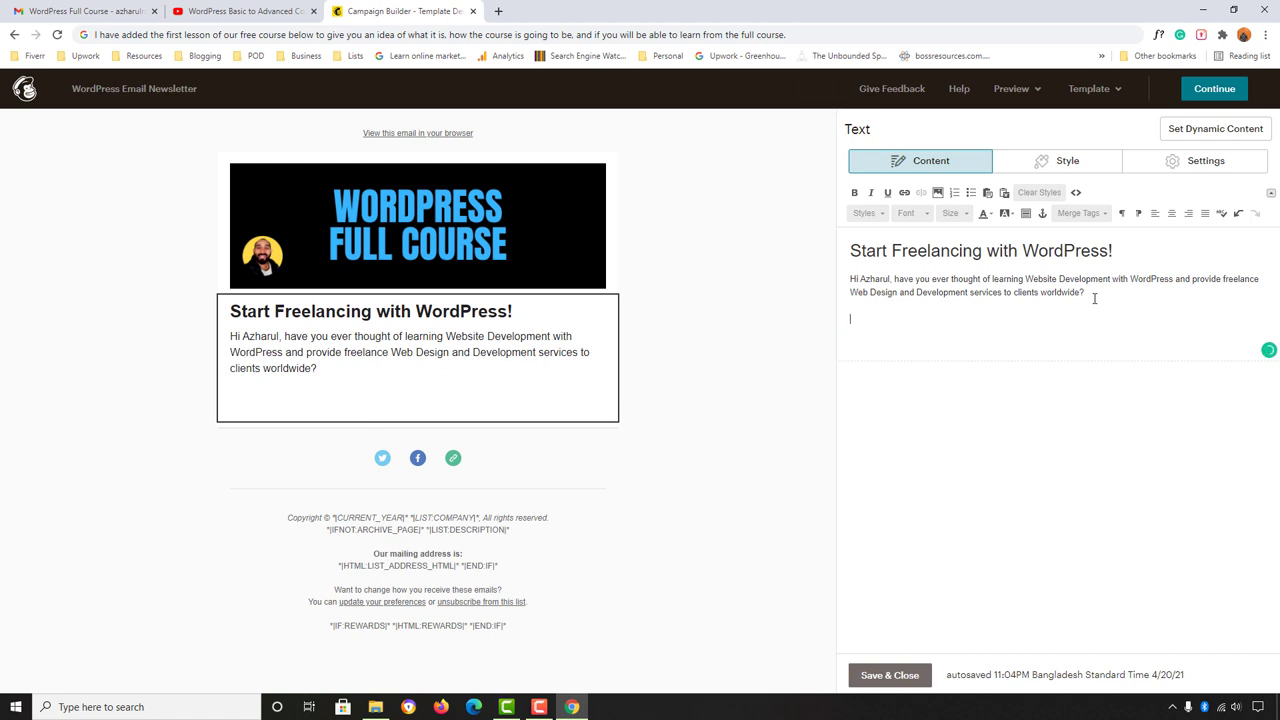
{"action": "key", "text": "ctrl+v"}
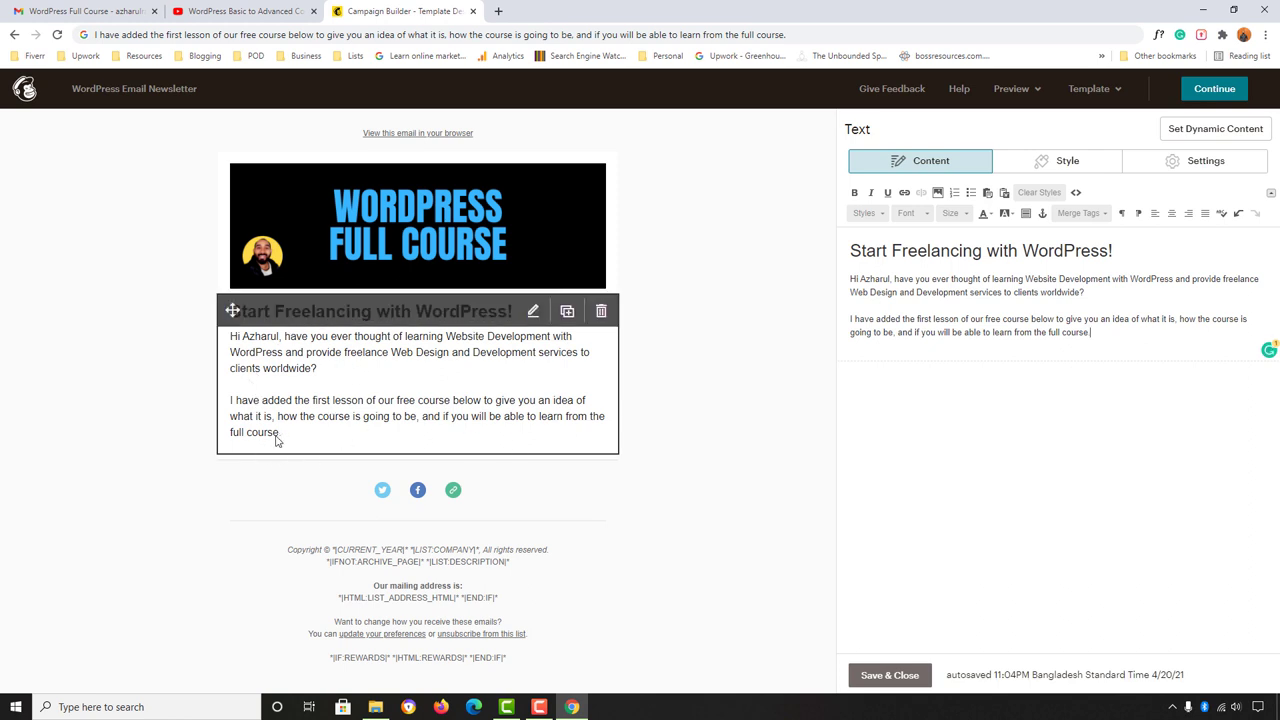
Step: Copy the #1 lesson heading from the Gmail email and save the intro text block
{"action": "left_click", "coordinate": [18, 8]}
{"action": "scroll", "coordinate": [431, 317], "scroll_direction": "down", "scroll_amount": 2}
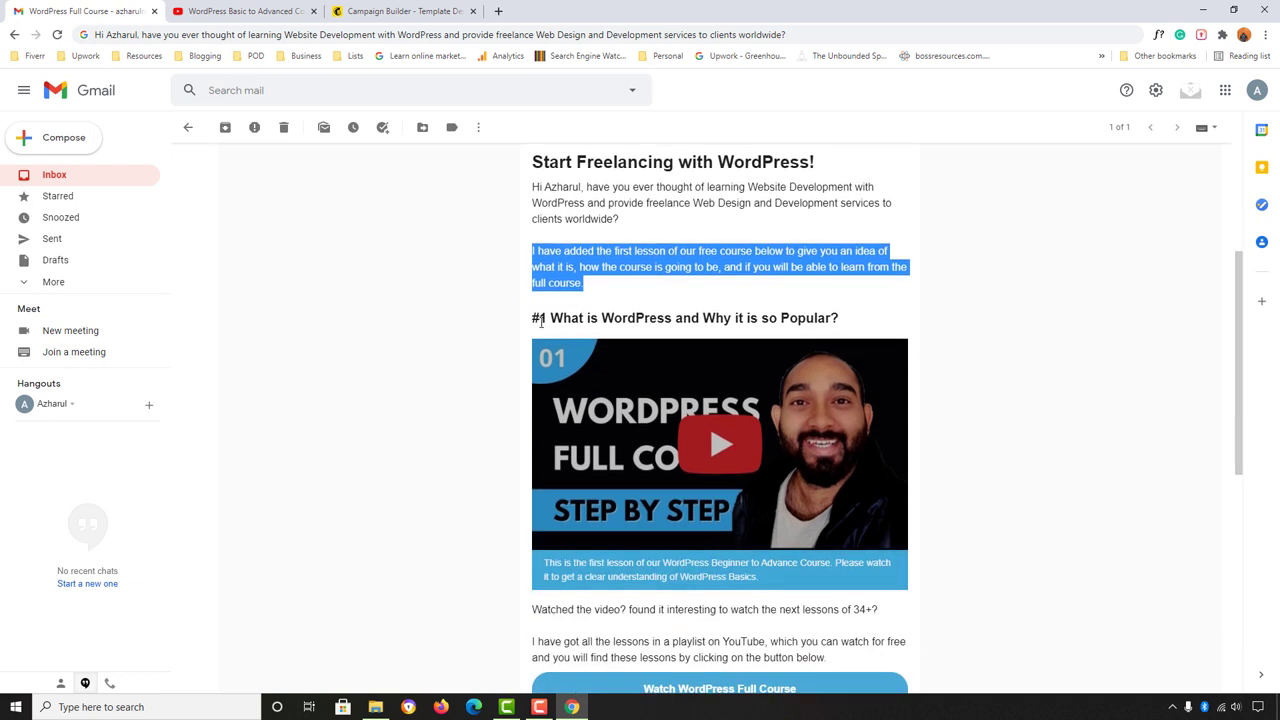
{"action": "left_click_drag", "start_coordinate": [538, 318], "coordinate": [551, 316]}
{"action": "left_click", "coordinate": [840, 318]}
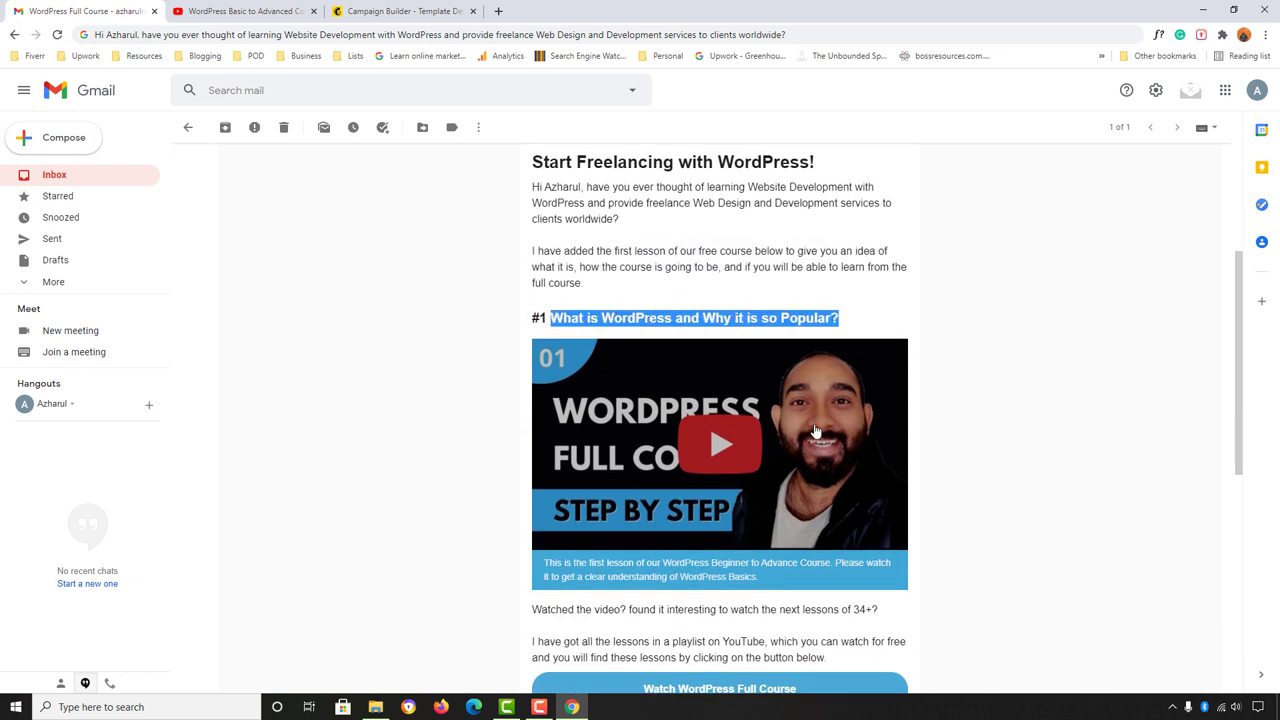
{"action": "scroll", "coordinate": [690, 438], "scroll_direction": "down", "scroll_amount": 1}
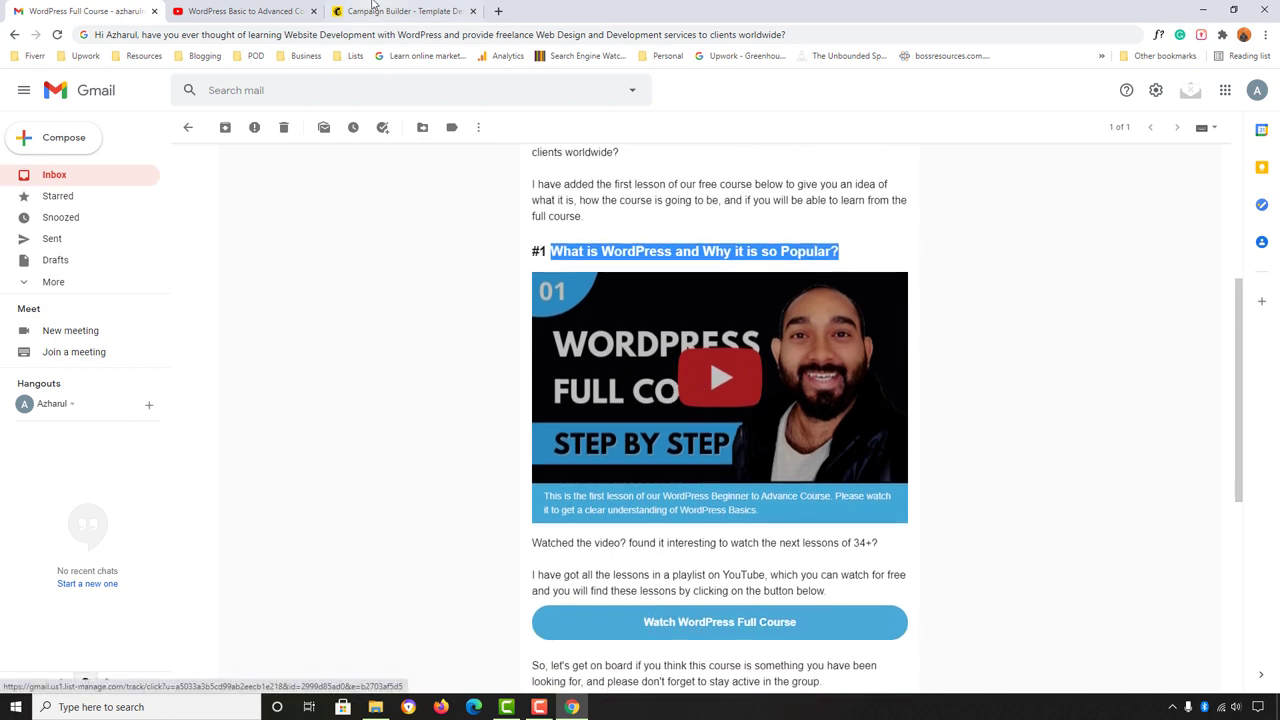
{"action": "left_click", "coordinate": [395, 11]}
{"action": "key", "text": "ctrl+1"}
{"action": "left_click", "coordinate": [471, 320]}
{"action": "triple_click", "coordinate": [580, 255]}
{"action": "right_click", "coordinate": [591, 262]}
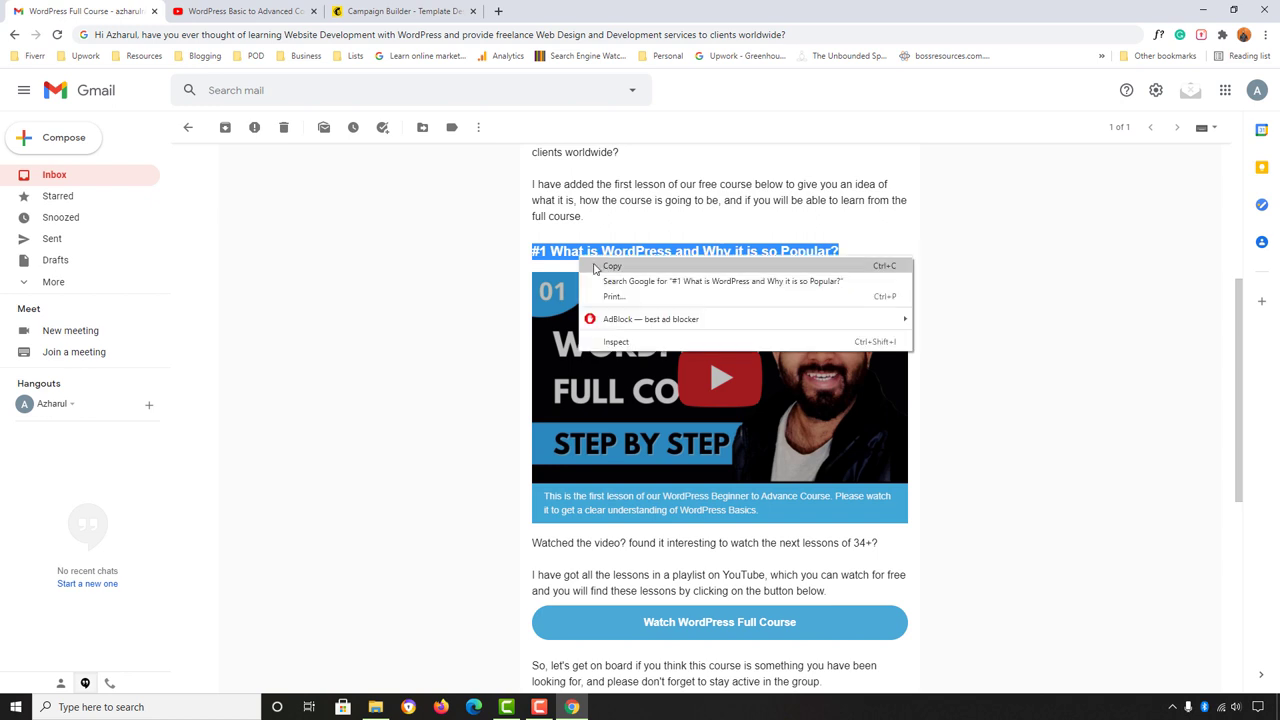
{"action": "left_click", "coordinate": [603, 267]}
{"action": "key", "text": "ctrl+3"}
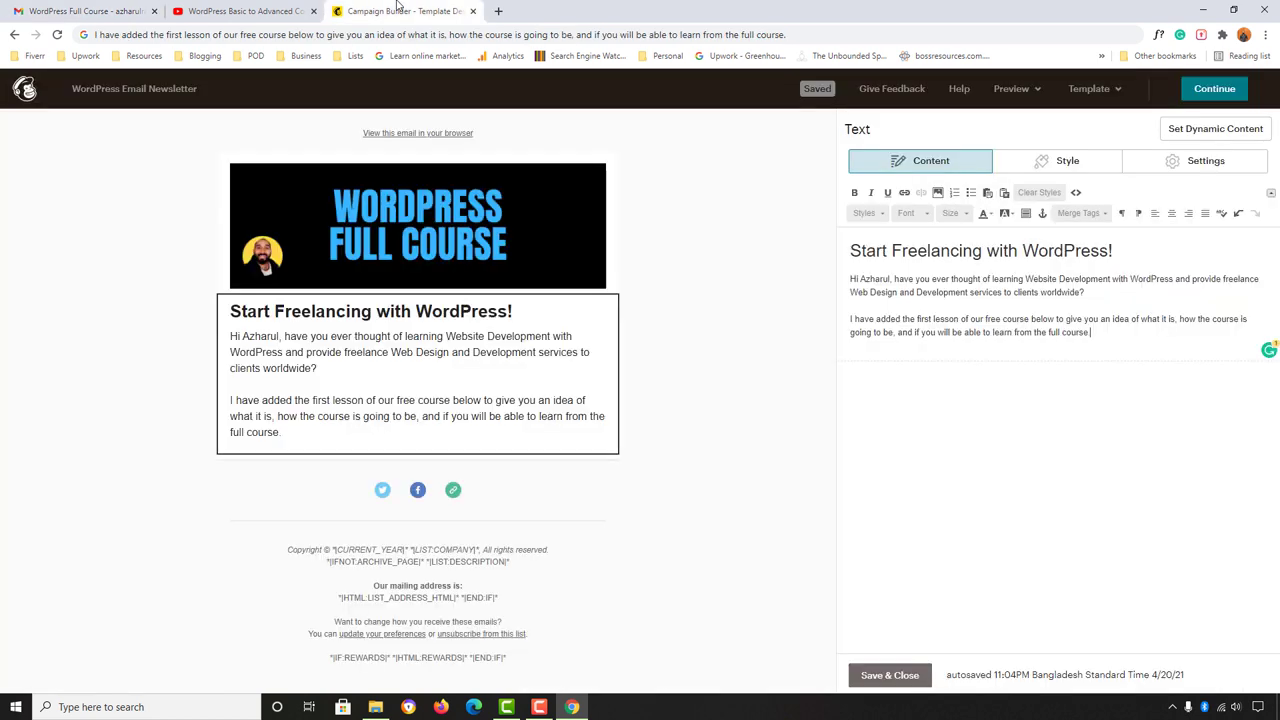
{"action": "left_click", "coordinate": [890, 675]}
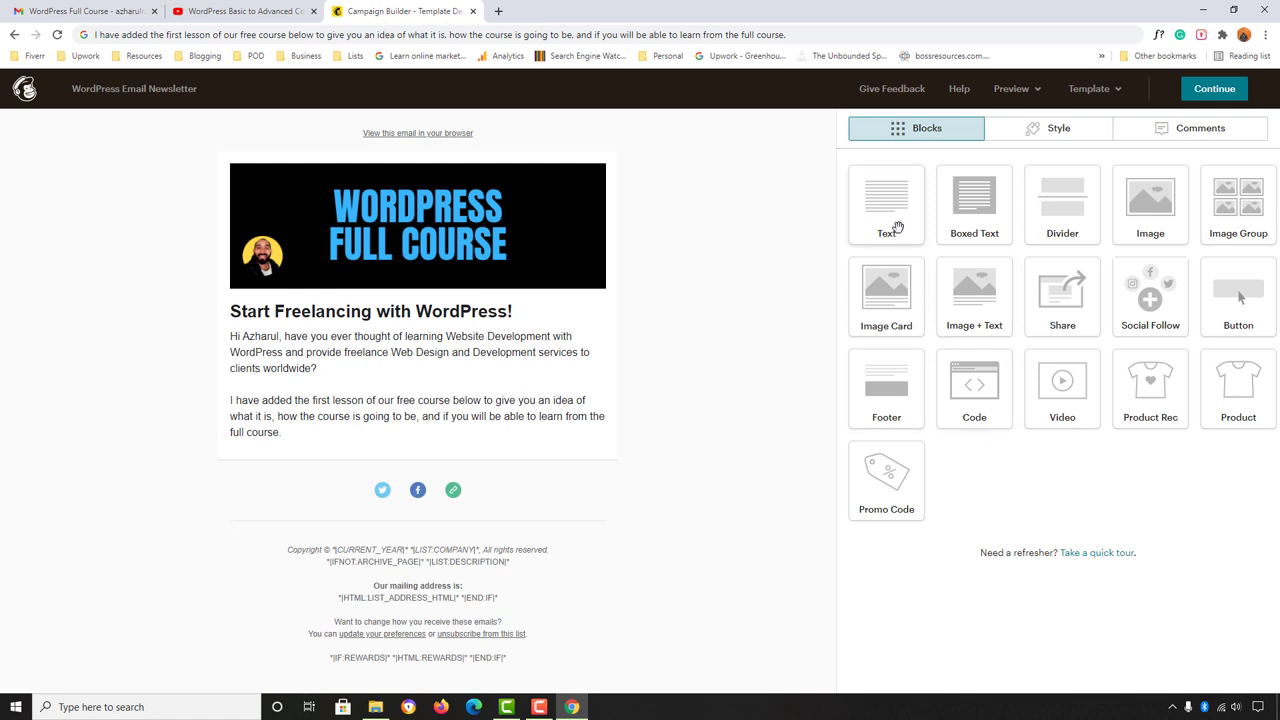
Step: Add a text block below the intro and copy the #1 lesson heading as plain text
{"action": "left_click_drag", "start_coordinate": [895, 205], "coordinate": [435, 458]}
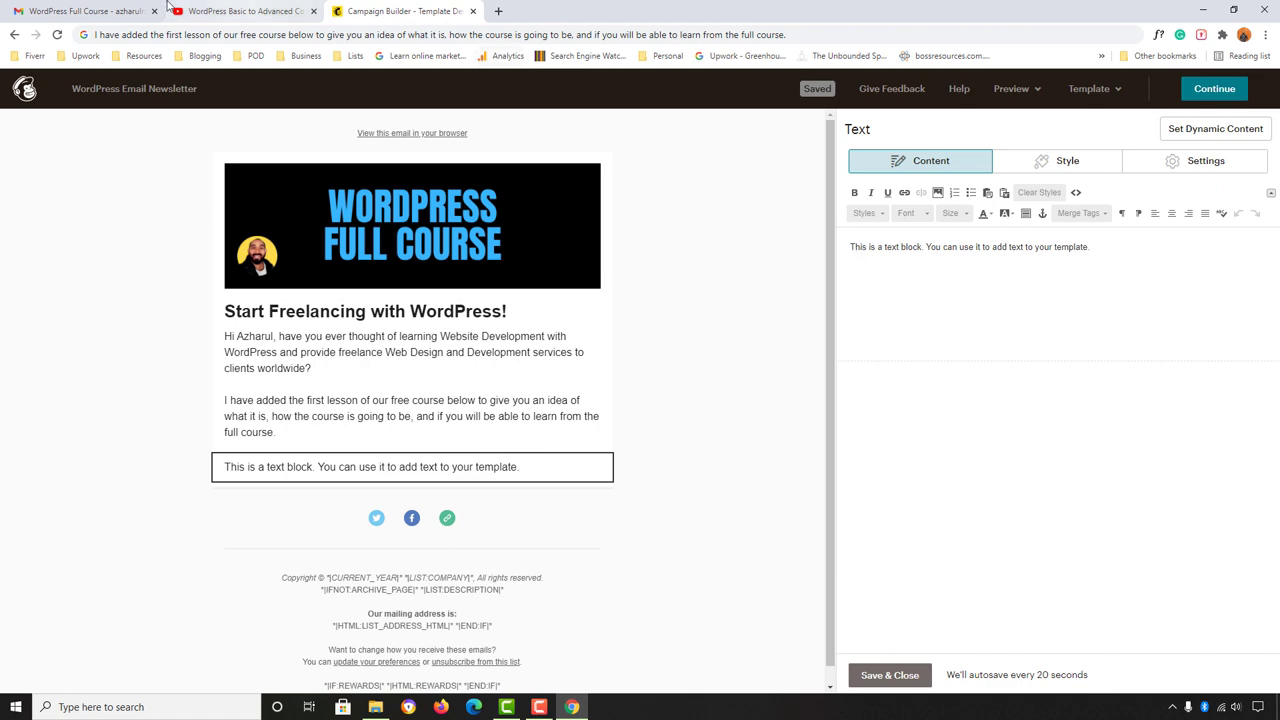
{"action": "left_click", "coordinate": [85, 11]}
{"action": "right_click", "coordinate": [577, 261]}
{"action": "left_click", "coordinate": [606, 270]}
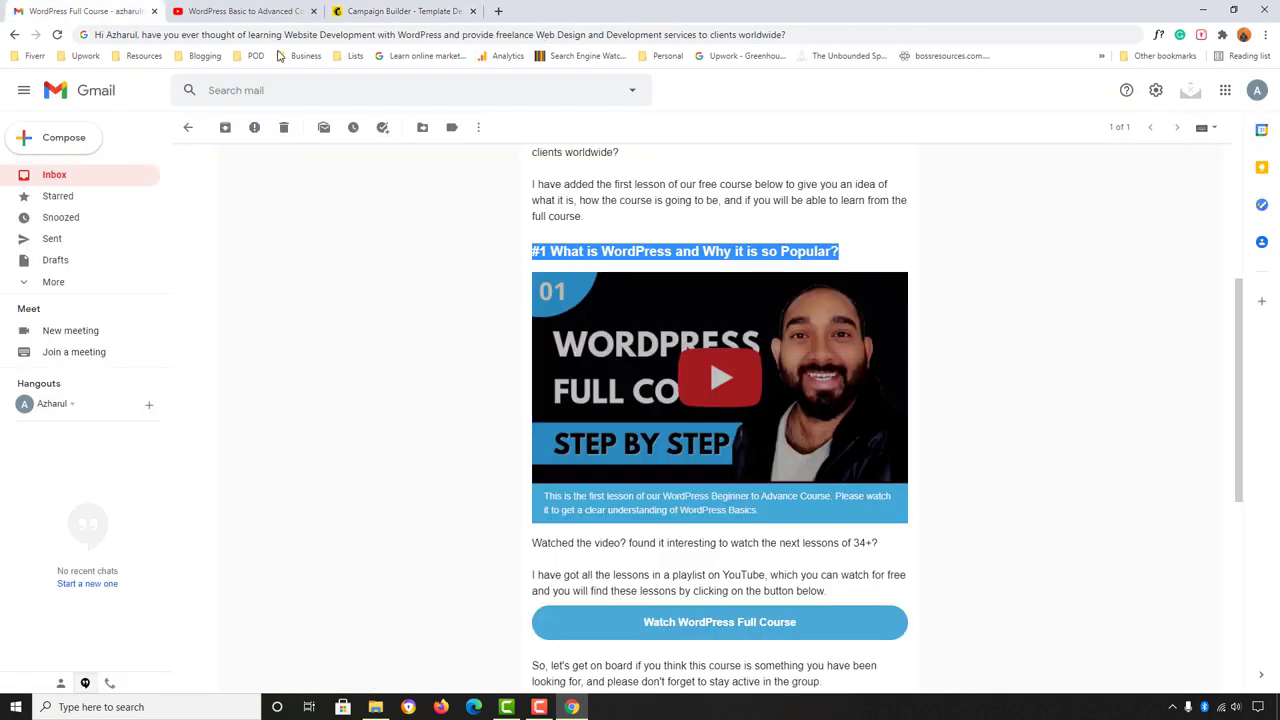
{"action": "left_click", "coordinate": [277, 34]}
{"action": "key", "text": "ctrl+v"}
{"action": "double_click", "coordinate": [277, 34]}
{"action": "right_click", "coordinate": [277, 34]}
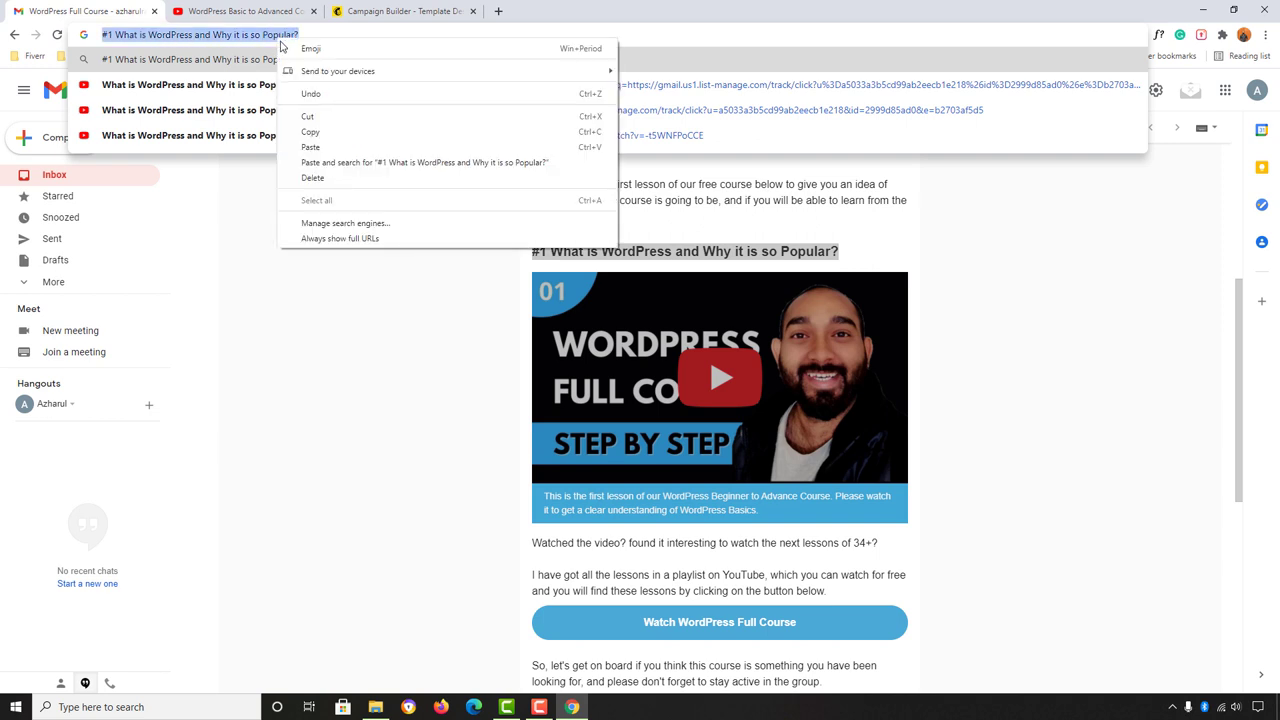
{"action": "left_click", "coordinate": [320, 132]}
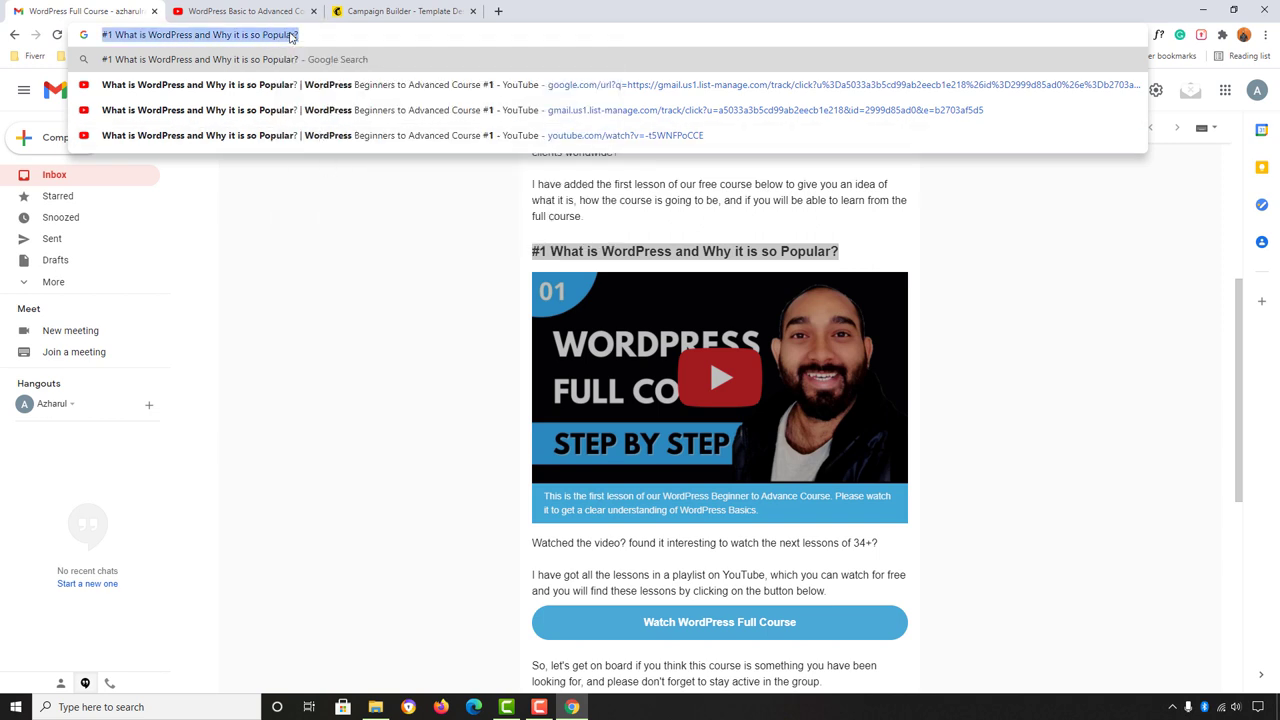
Step: Replace the new block's placeholder with '#1 What is WordPress and Why it is so Popular?'
{"action": "left_click", "coordinate": [400, 11]}
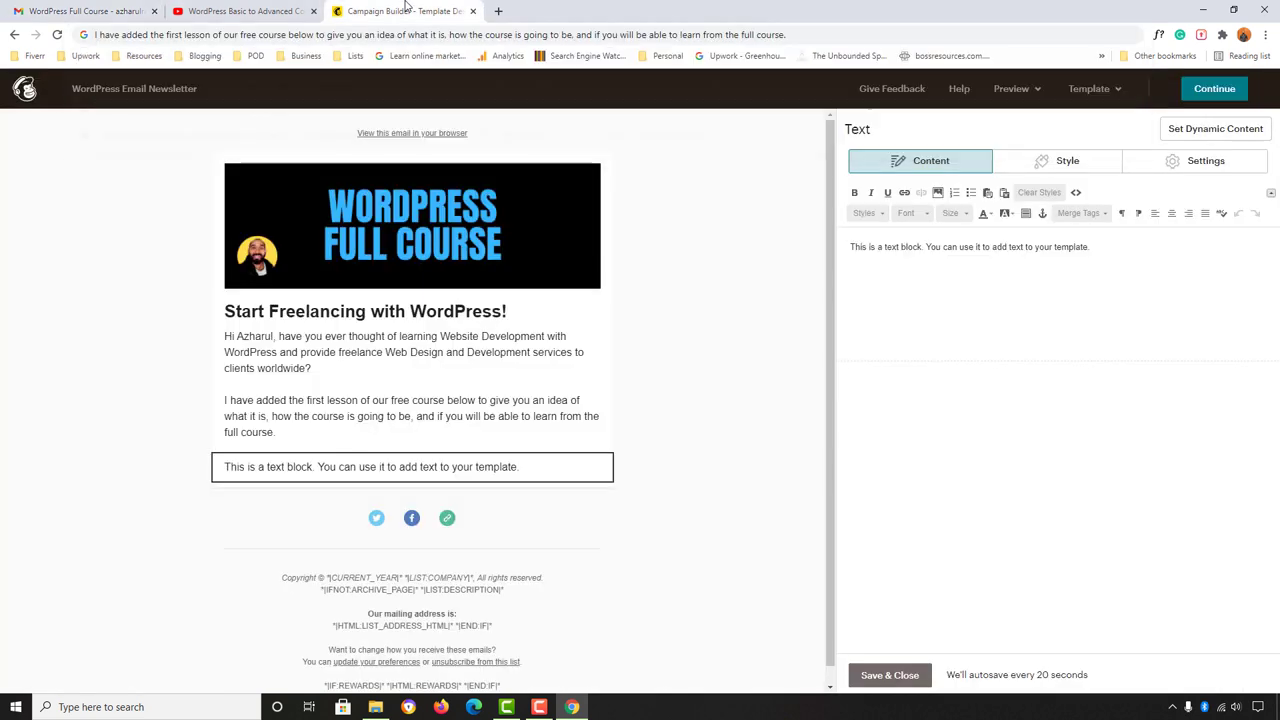
{"action": "triple_click", "coordinate": [872, 249]}
{"action": "right_click", "coordinate": [872, 249]}
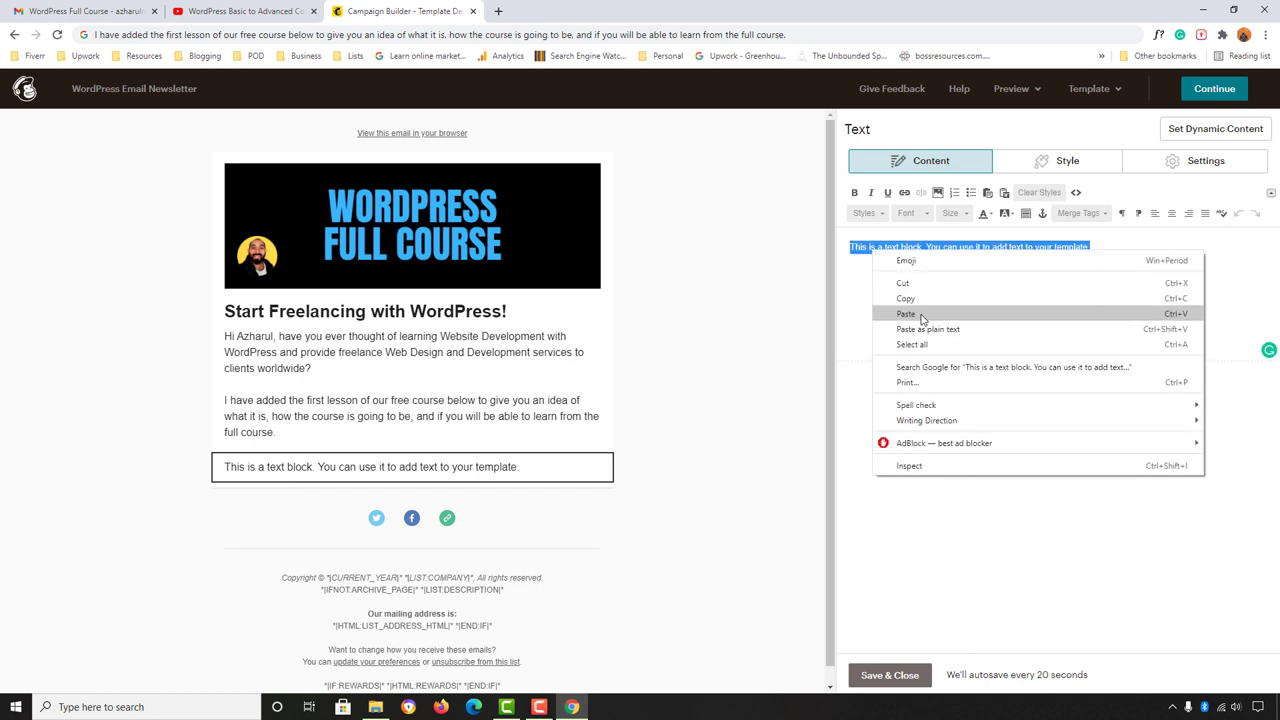
{"action": "left_click", "coordinate": [922, 316]}
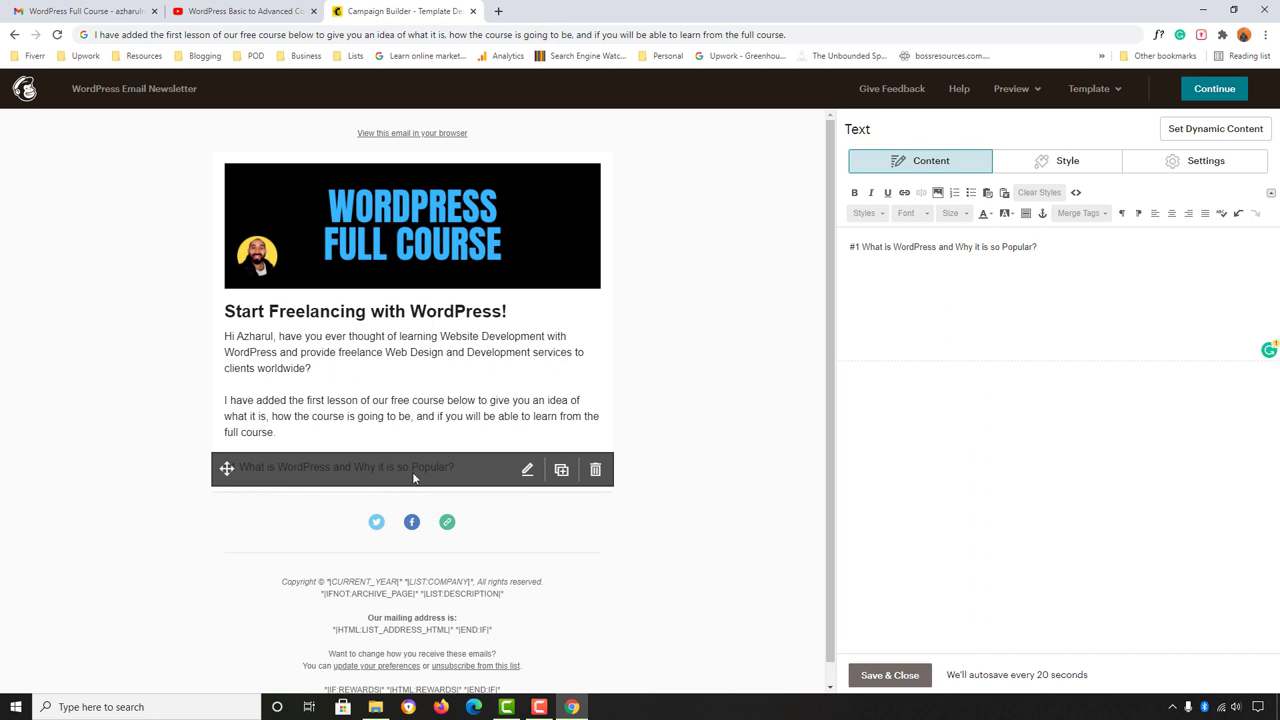
{"action": "left_click", "coordinate": [85, 11]}
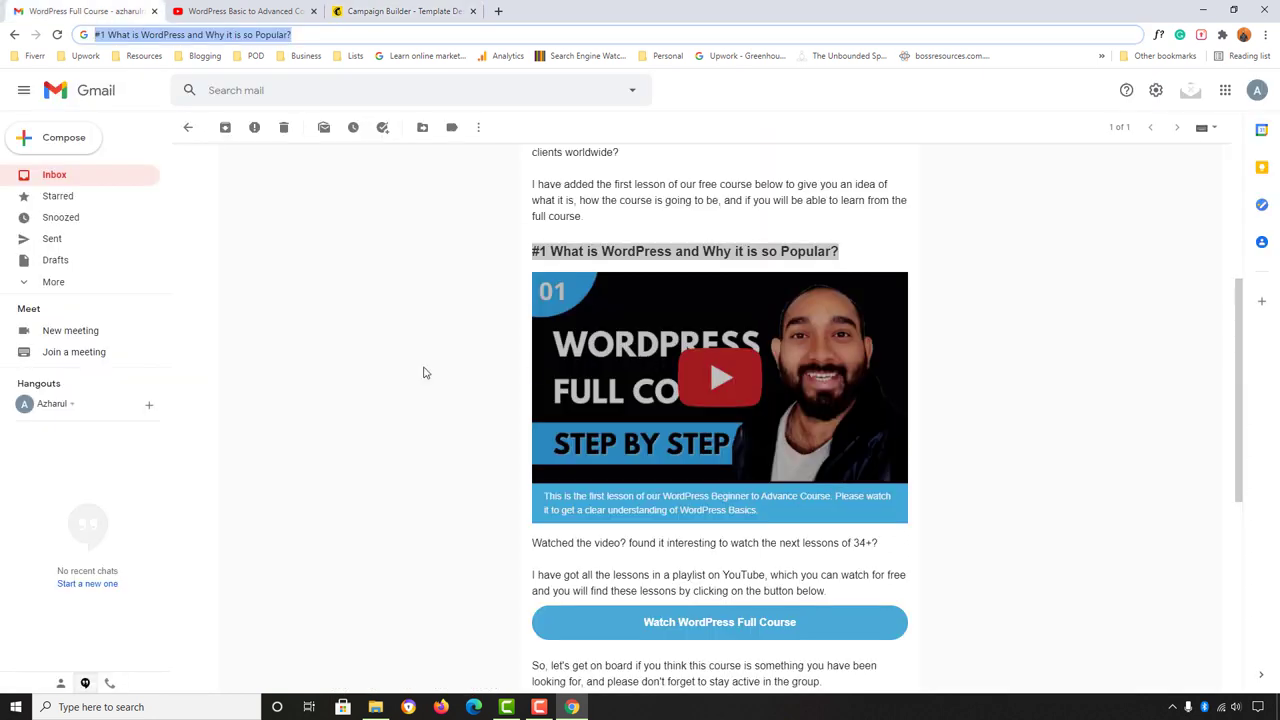
{"action": "left_click_drag", "start_coordinate": [551, 254], "coordinate": [832, 257]}
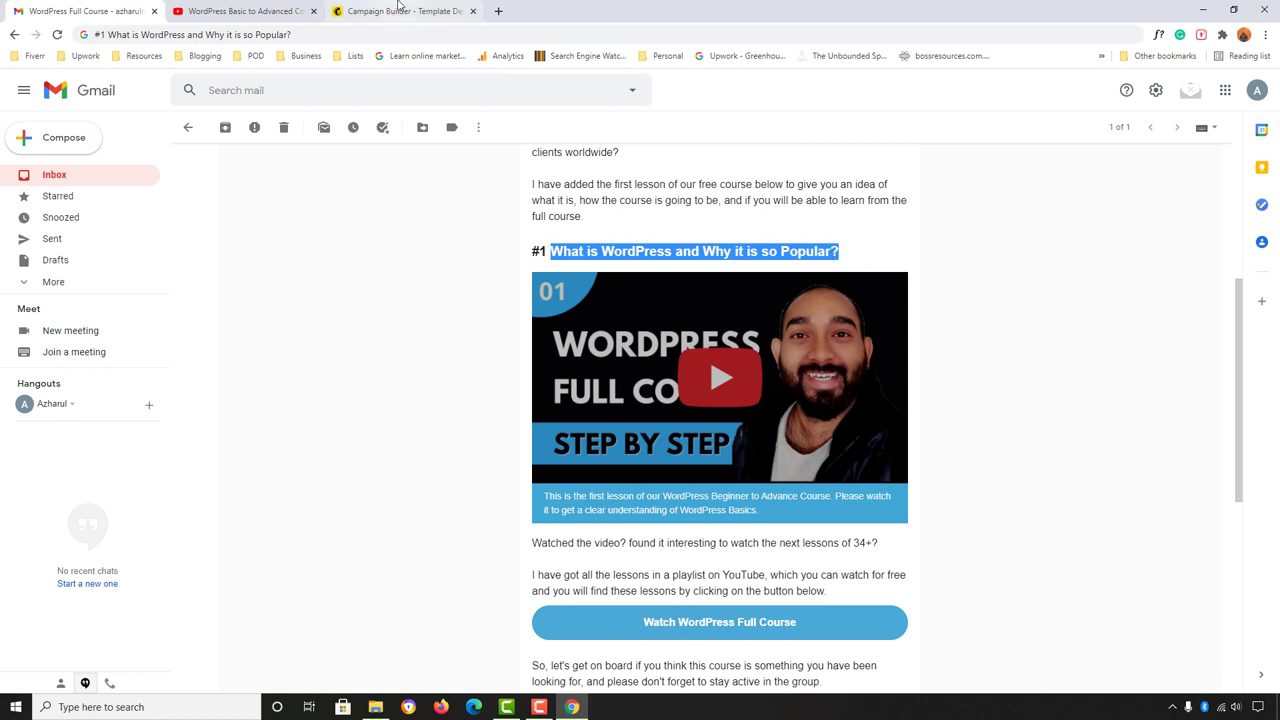
{"action": "left_click", "coordinate": [404, 11]}
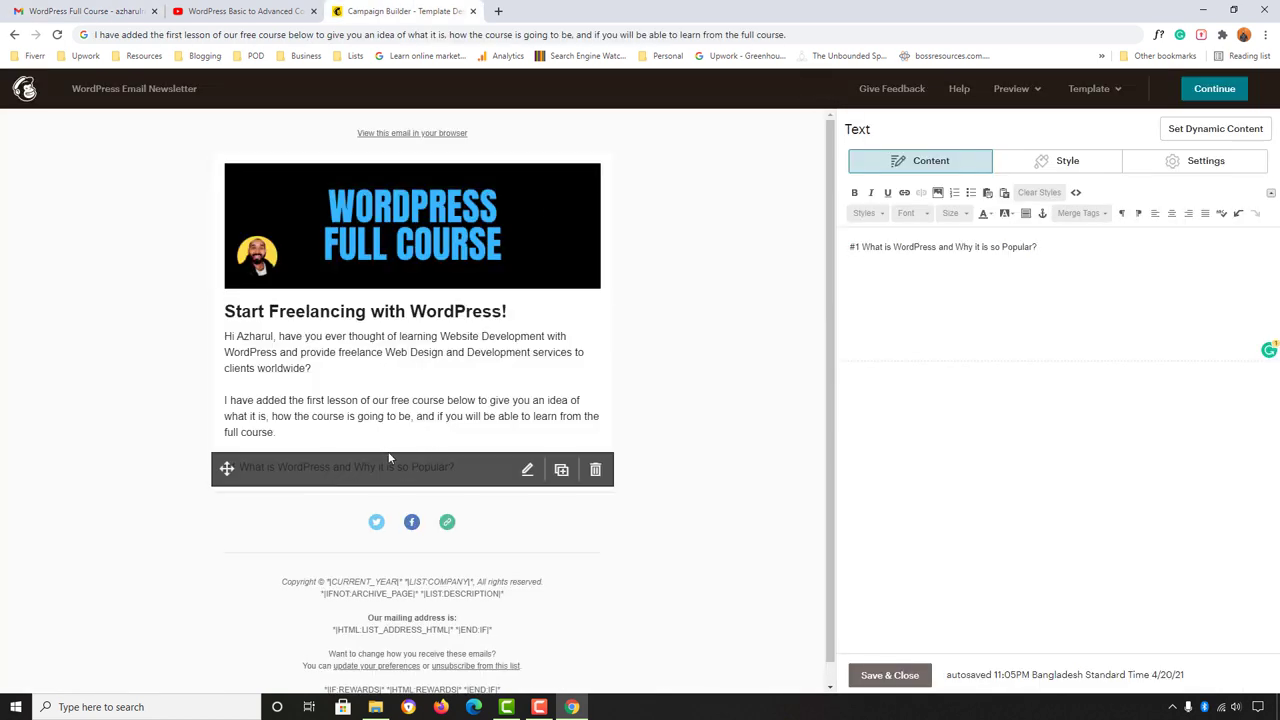
Step: Style the '#1 What is WordPress…' line as heading 3 and save the block
{"action": "triple_click", "coordinate": [869, 249]}
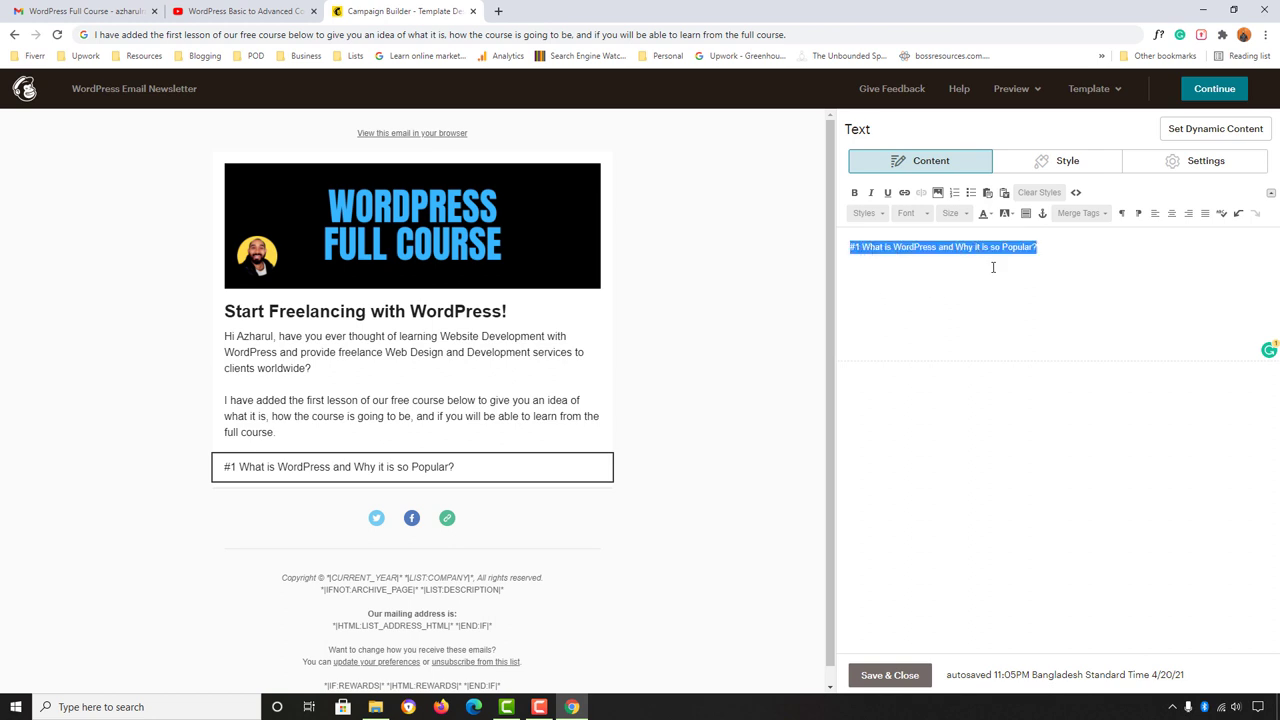
{"action": "left_click", "coordinate": [864, 213]}
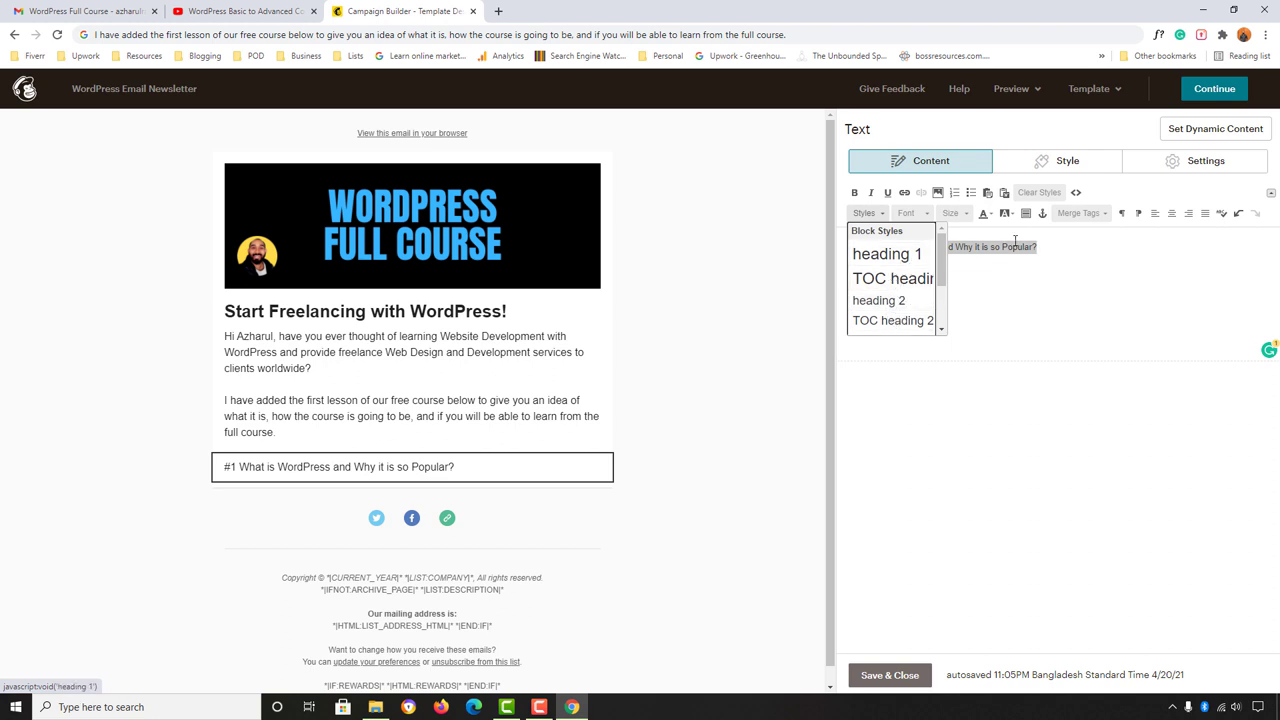
{"action": "scroll", "coordinate": [880, 290], "scroll_direction": "down", "scroll_amount": 1}
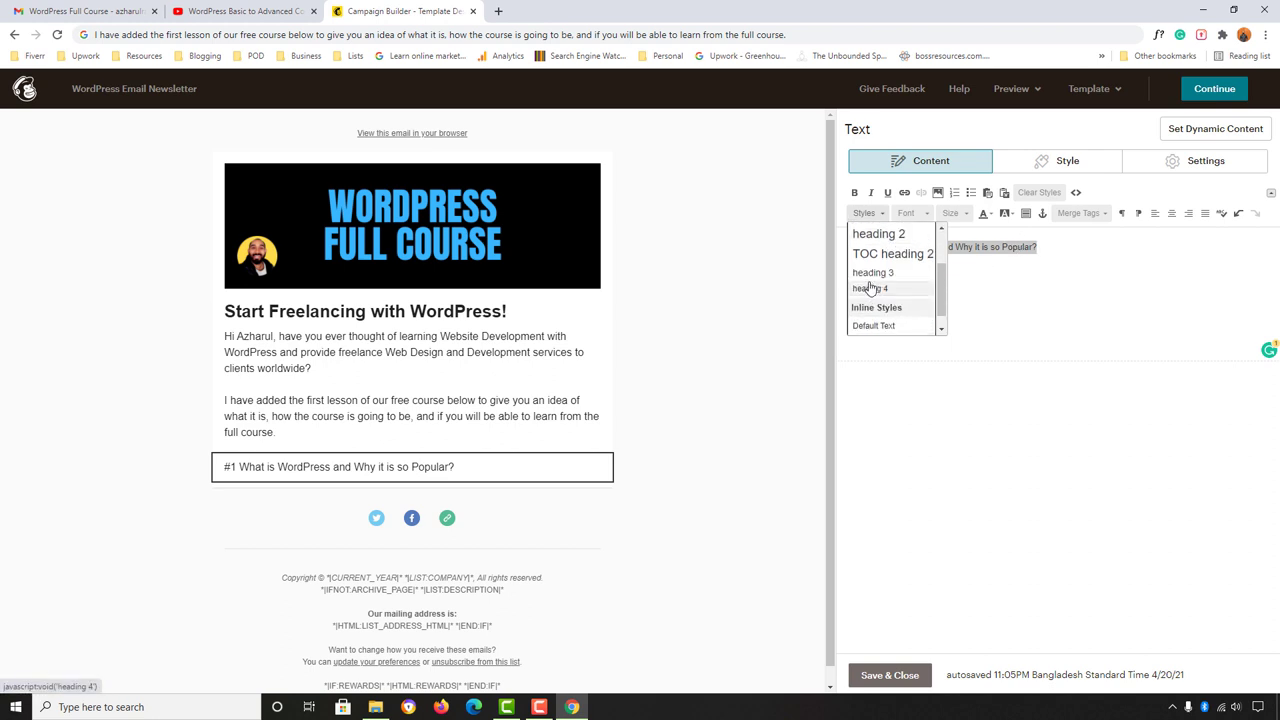
{"action": "left_click", "coordinate": [878, 276]}
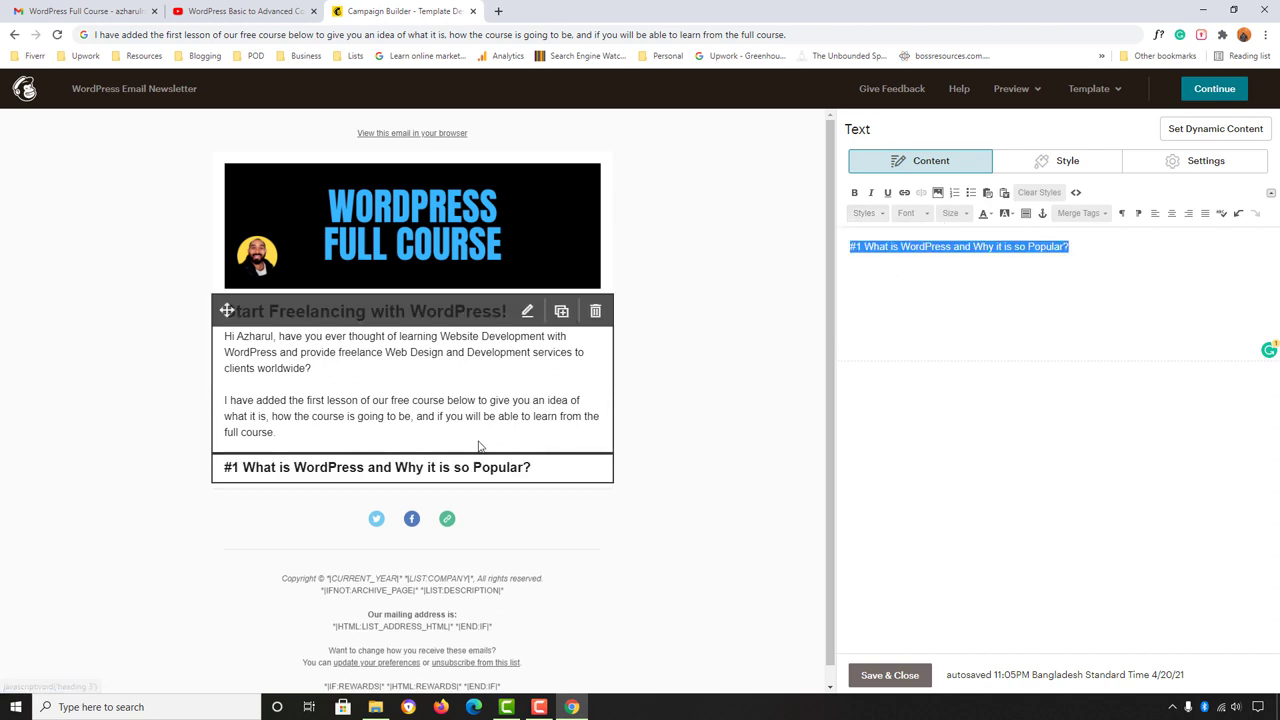
{"action": "mouse_move", "coordinate": [422, 478]}
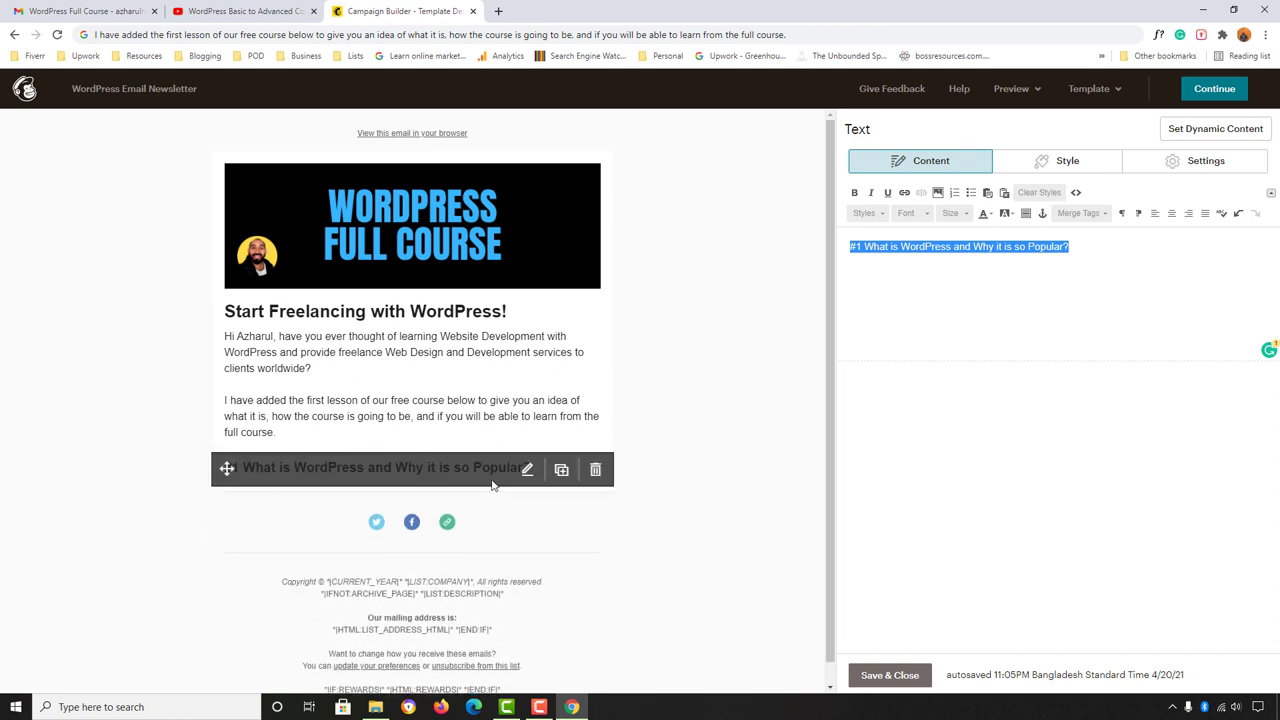
{"action": "left_click", "coordinate": [891, 684]}
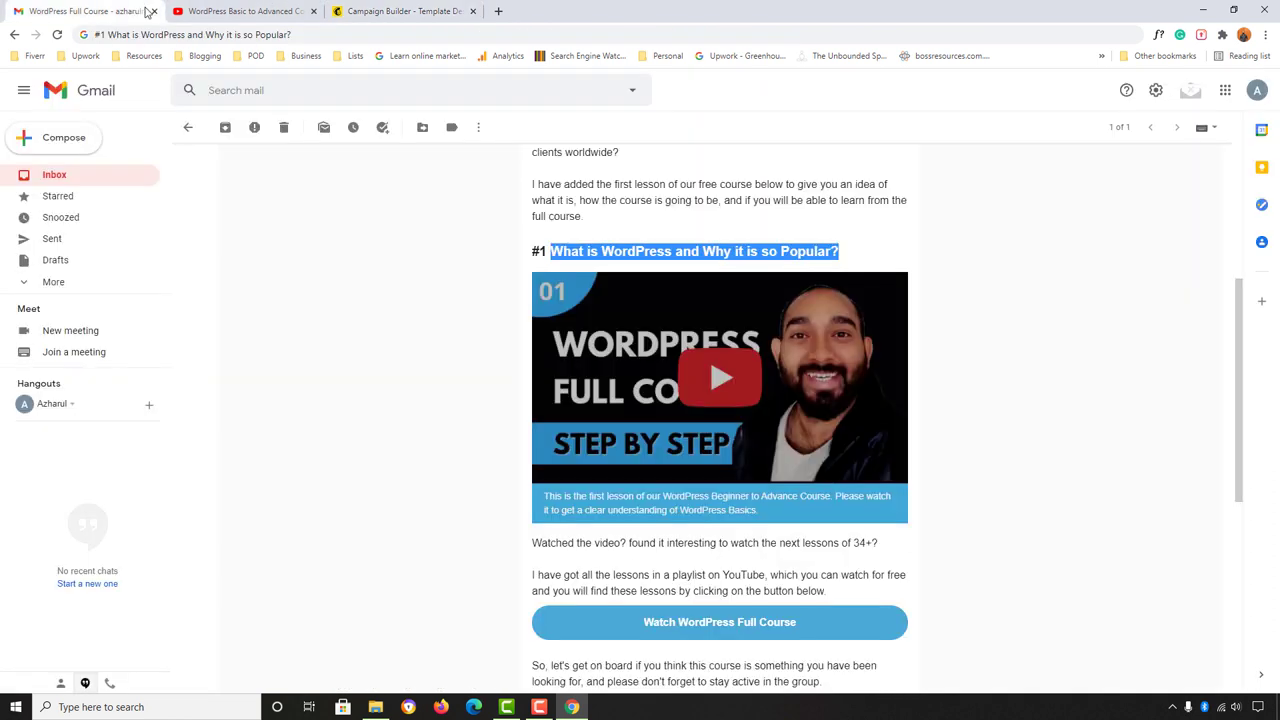
{"action": "left_click", "coordinate": [143, 11]}
Step: Add an empty Video block beneath the '#1 What is WordPress…' heading
{"action": "left_click", "coordinate": [393, 9]}
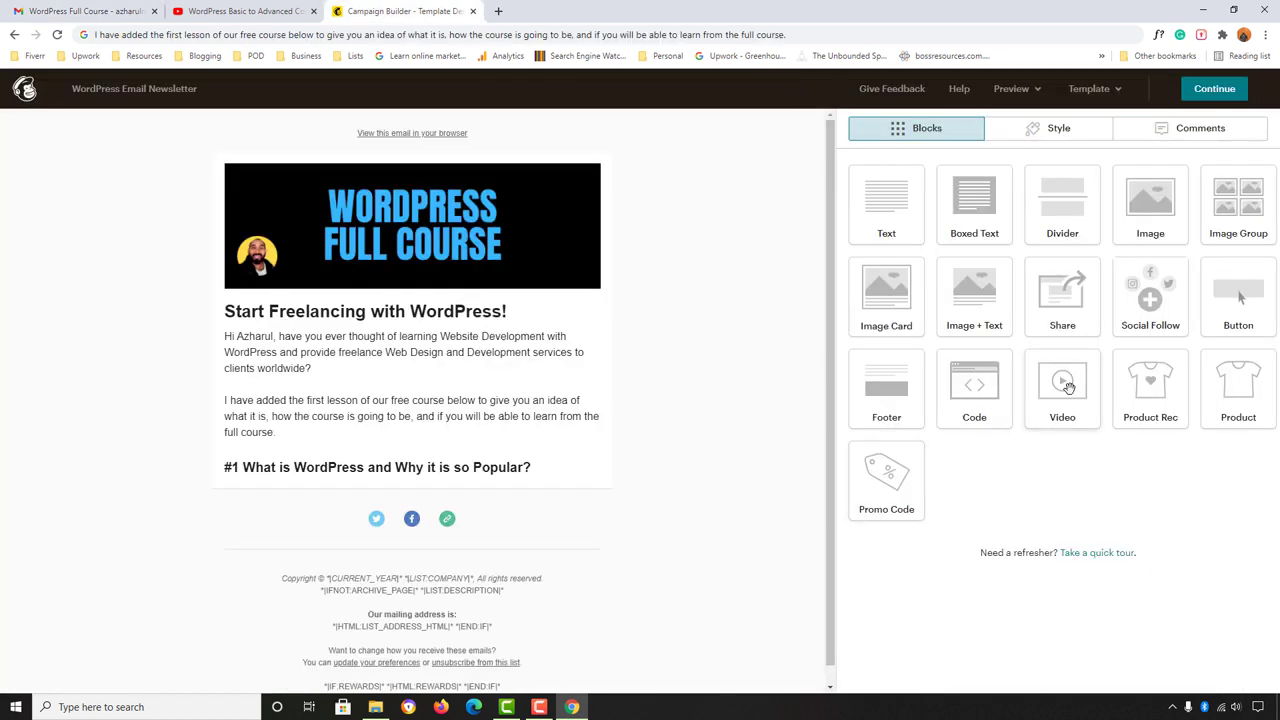
{"action": "left_click_drag", "start_coordinate": [1067, 386], "coordinate": [430, 494]}
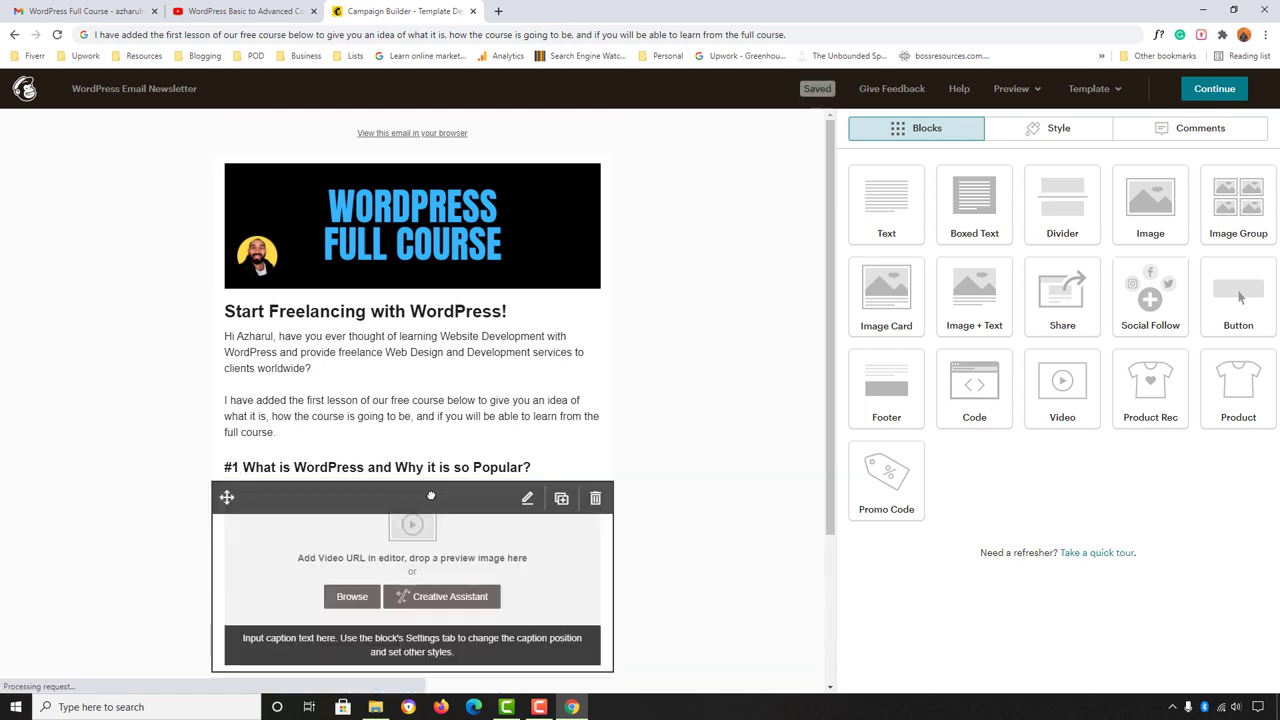
{"action": "scroll", "coordinate": [345, 540], "scroll_direction": "down", "scroll_amount": 1}
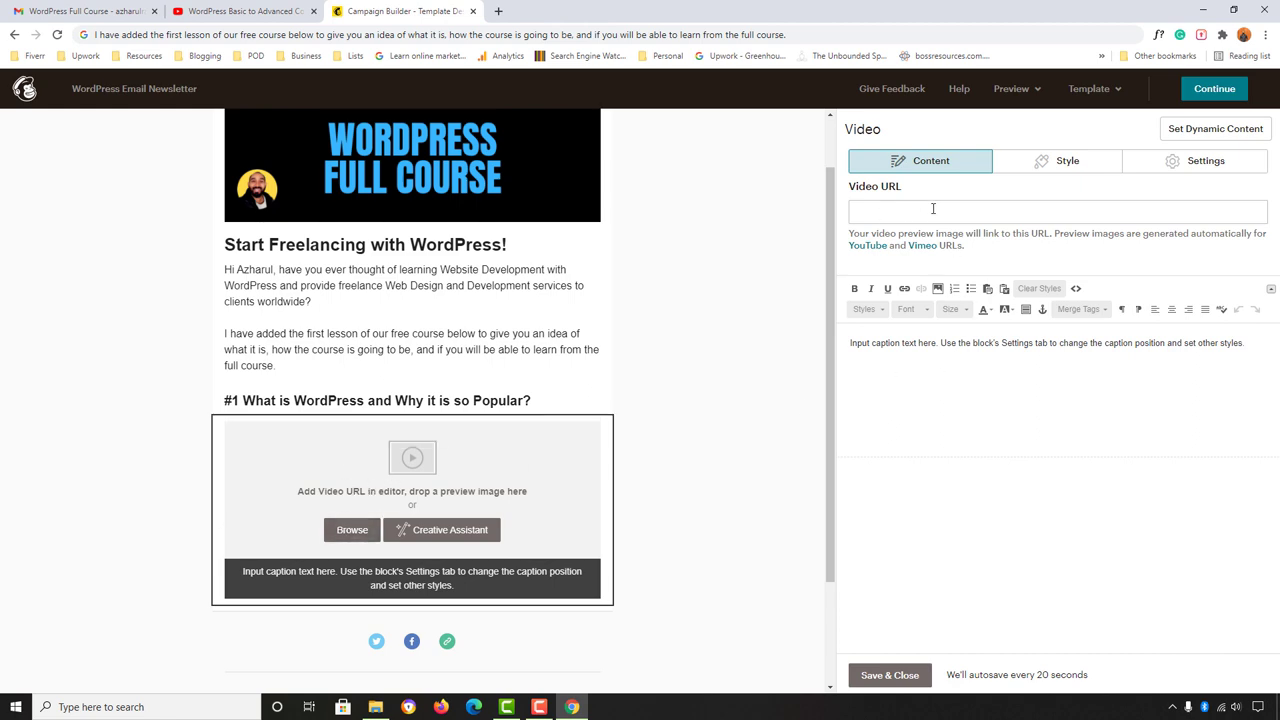
{"action": "left_click", "coordinate": [265, 10]}
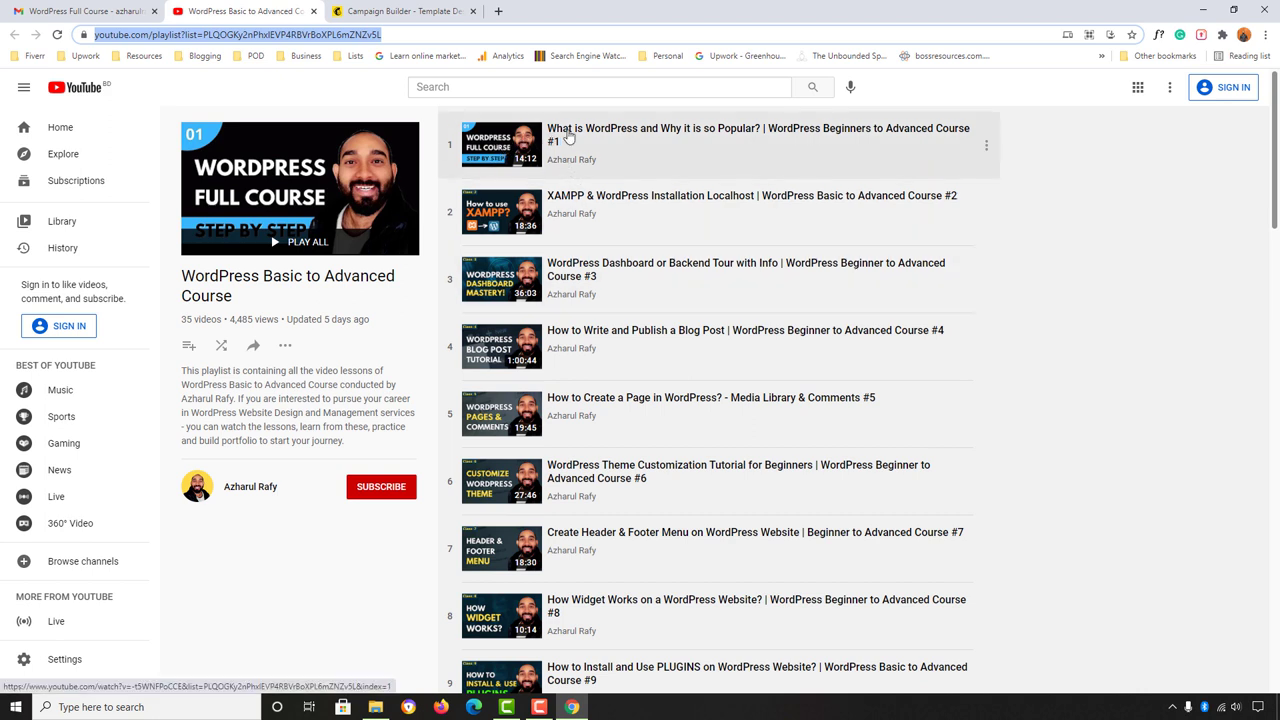
Step: Copy the YouTube share link of the lesson #1 video, then close its tab
{"action": "right_click", "coordinate": [563, 129]}
{"action": "left_click", "coordinate": [592, 141]}
{"action": "left_click", "coordinate": [405, 8]}
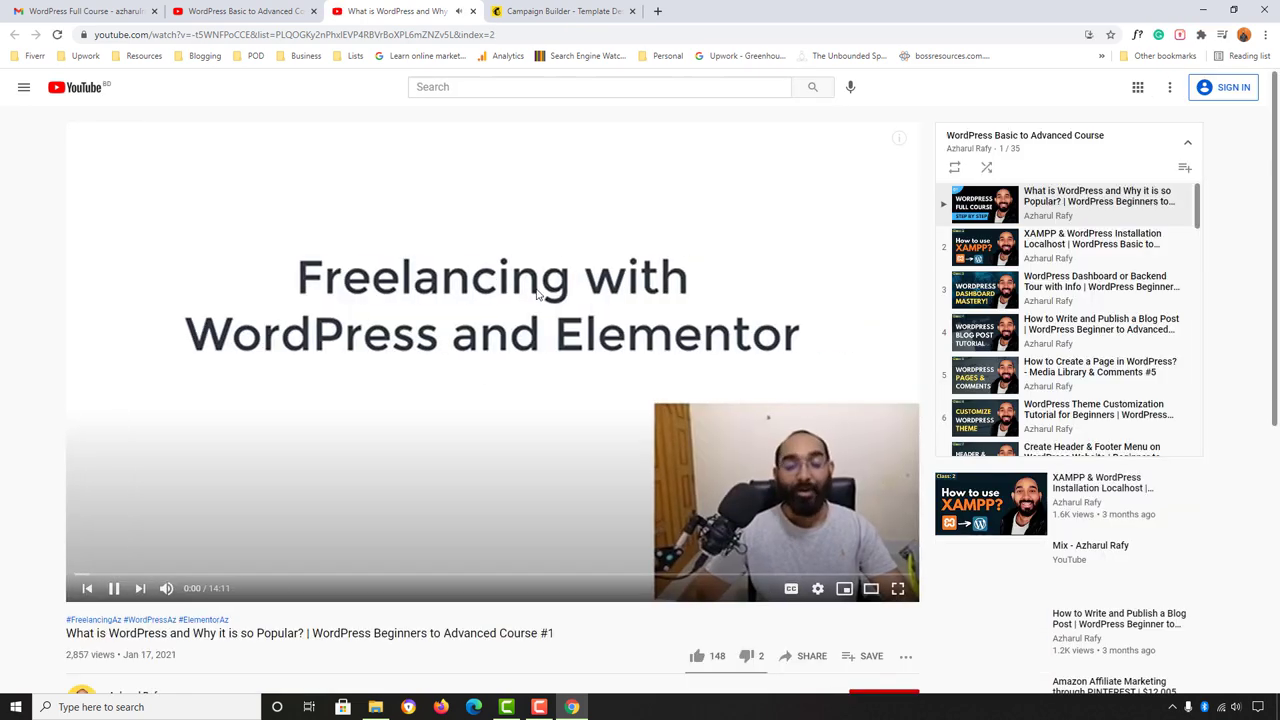
{"action": "left_click", "coordinate": [537, 293]}
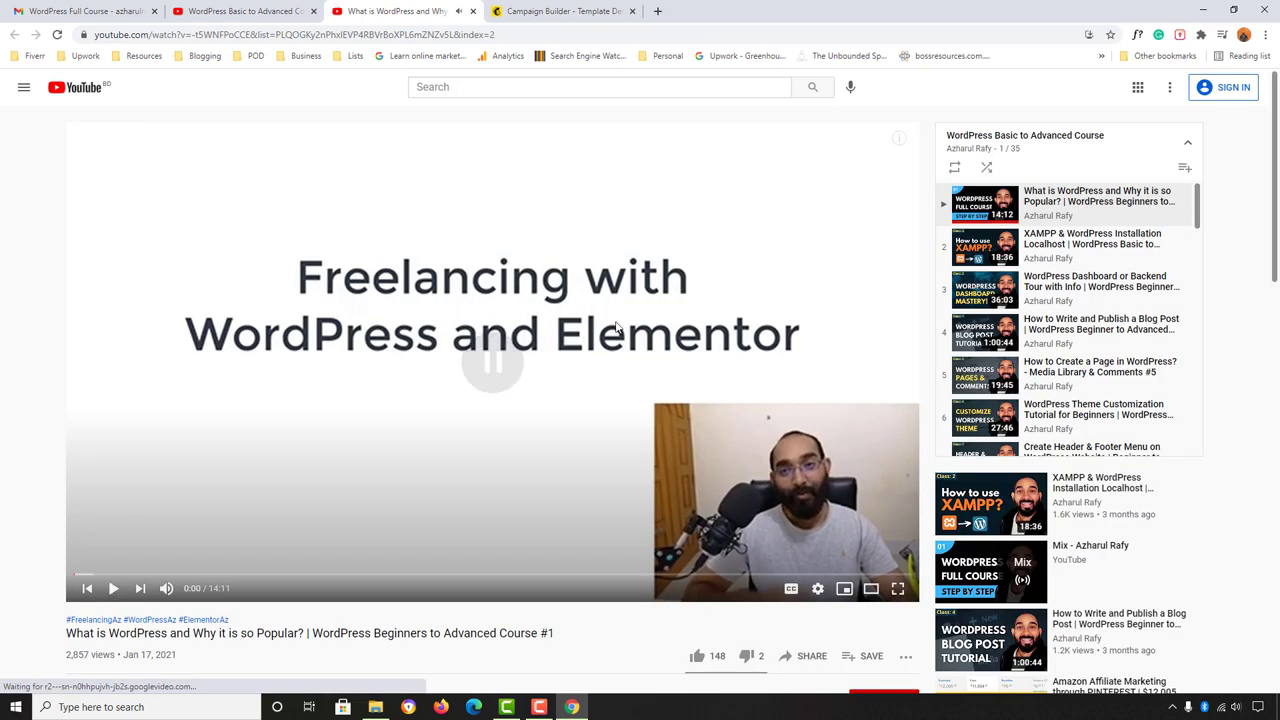
{"action": "scroll", "coordinate": [540, 300], "scroll_direction": "down", "scroll_amount": 2}
{"action": "left_click", "coordinate": [810, 528]}
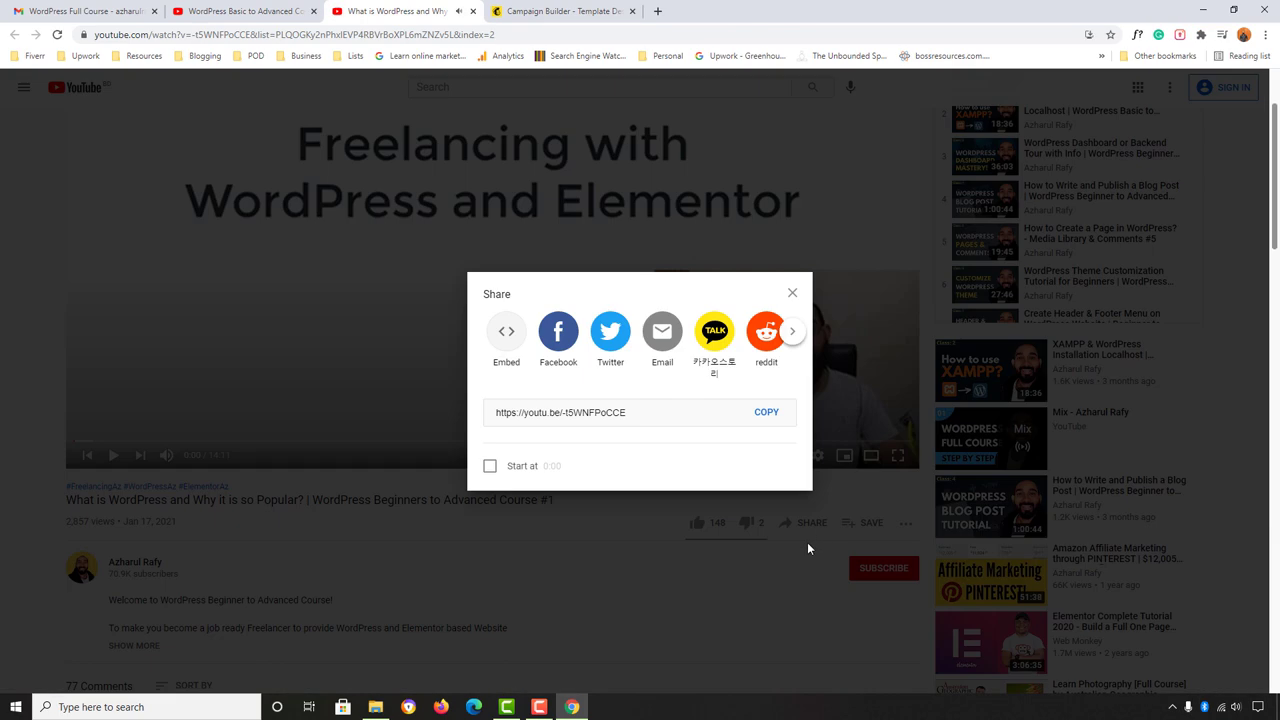
{"action": "left_click", "coordinate": [766, 413]}
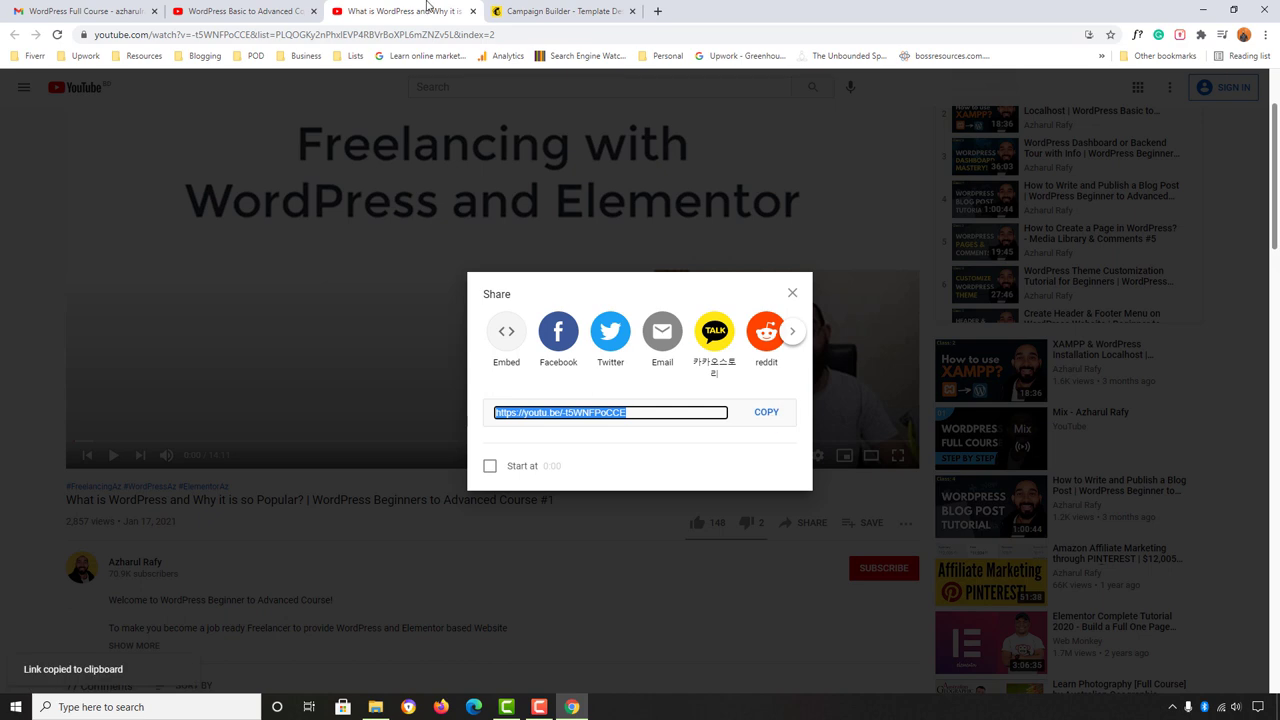
{"action": "left_click", "coordinate": [473, 11]}
{"action": "left_click", "coordinate": [400, 8]}
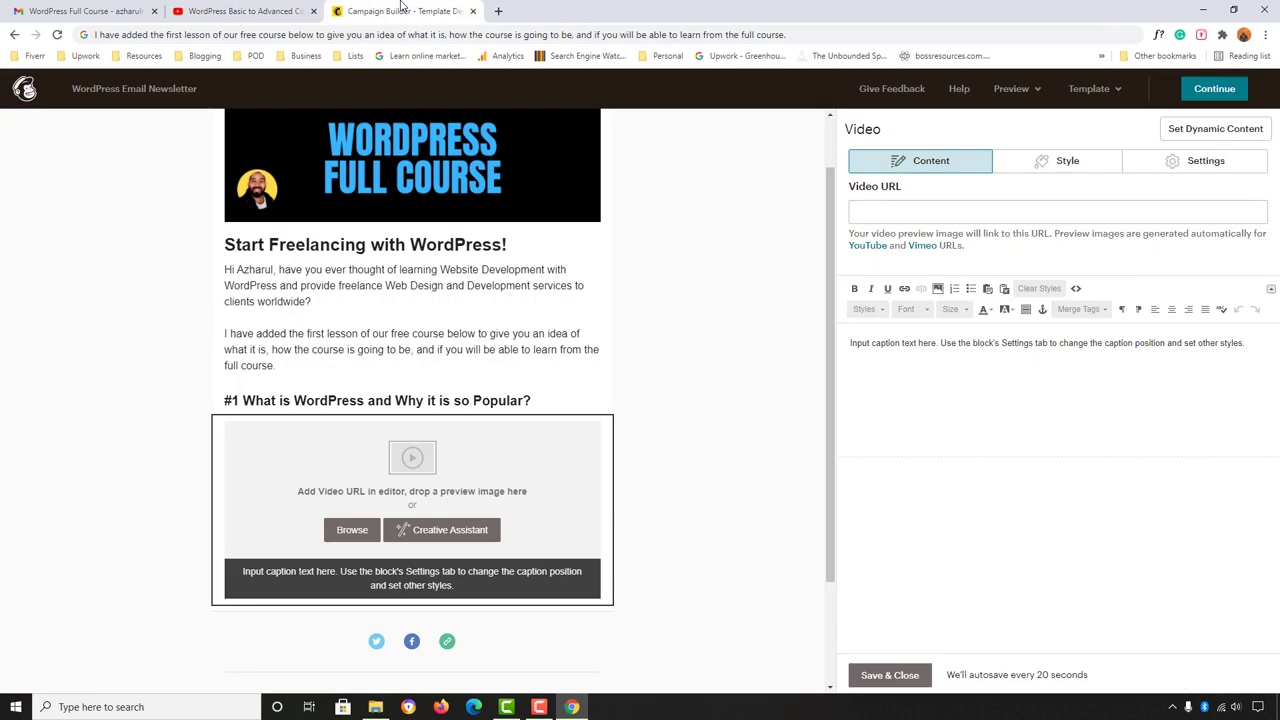
{"action": "left_click", "coordinate": [882, 214]}
{"action": "right_click", "coordinate": [882, 214]}
{"action": "left_click", "coordinate": [926, 318]}
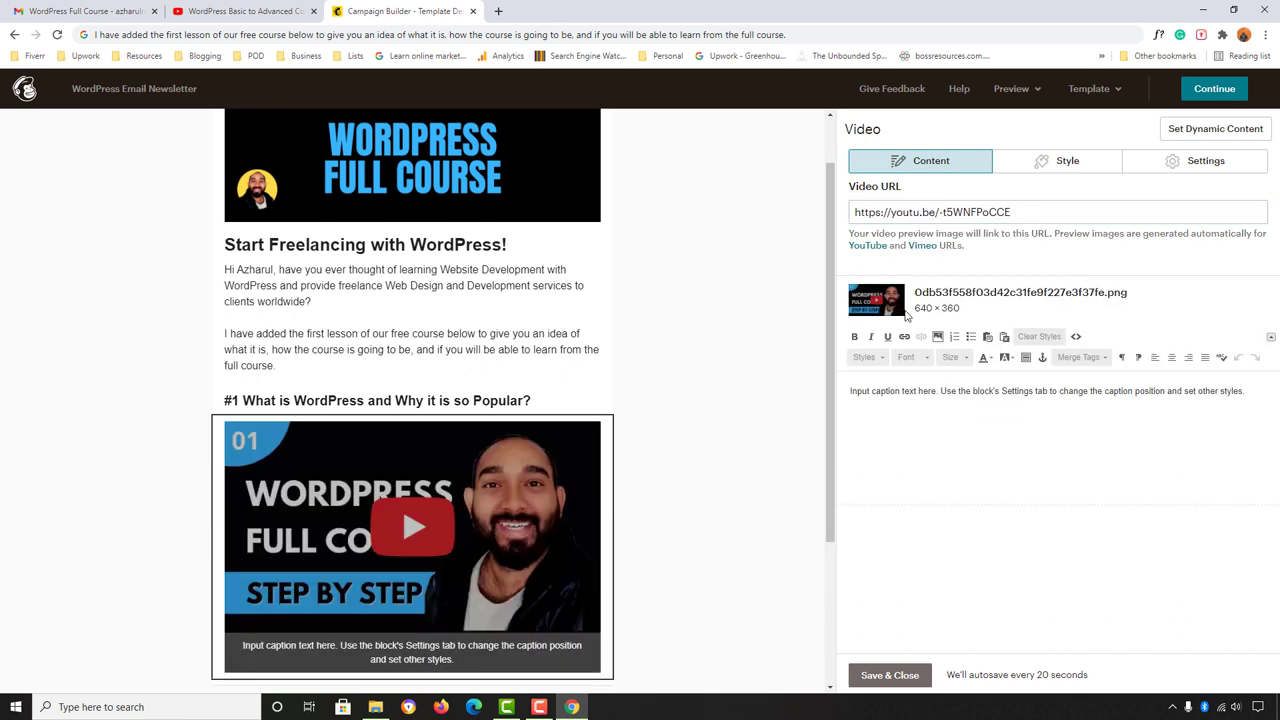
{"action": "scroll", "coordinate": [474, 466], "scroll_direction": "down", "scroll_amount": 1}
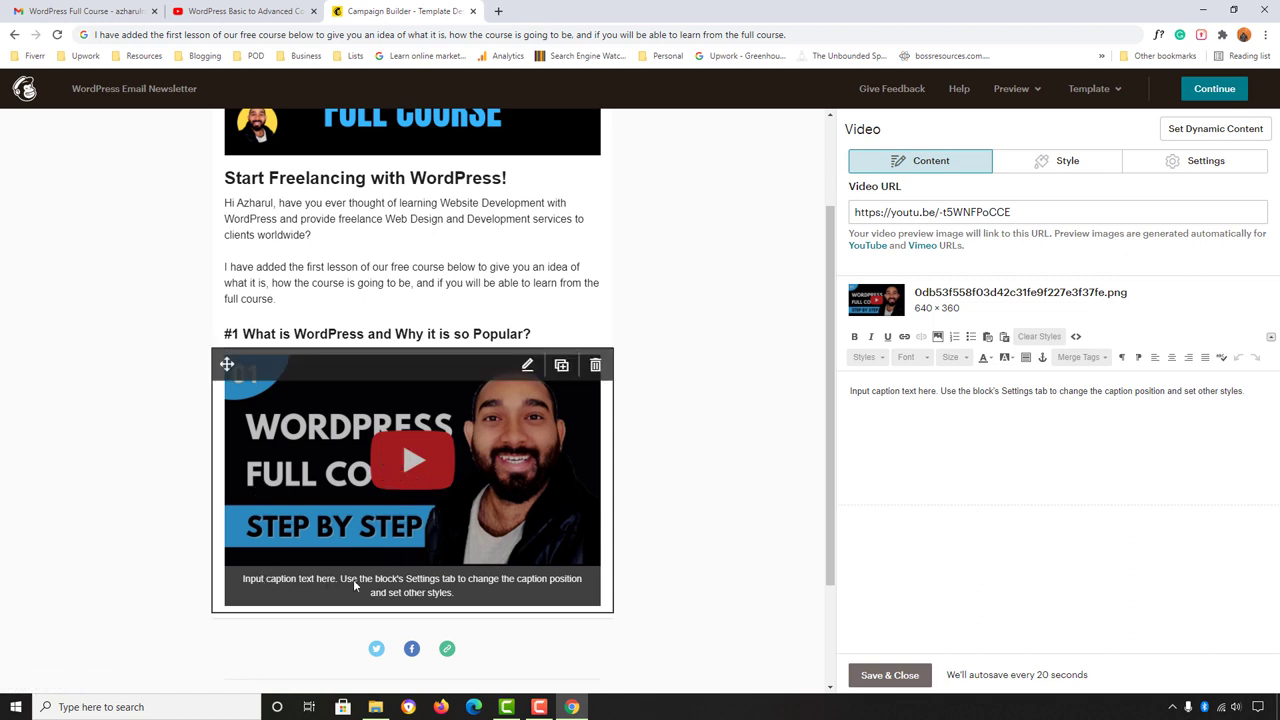
Step: Select the placeholder caption, then select the caption sentence in the Gmail reference email
{"action": "left_click_drag", "start_coordinate": [850, 398], "coordinate": [1257, 398]}
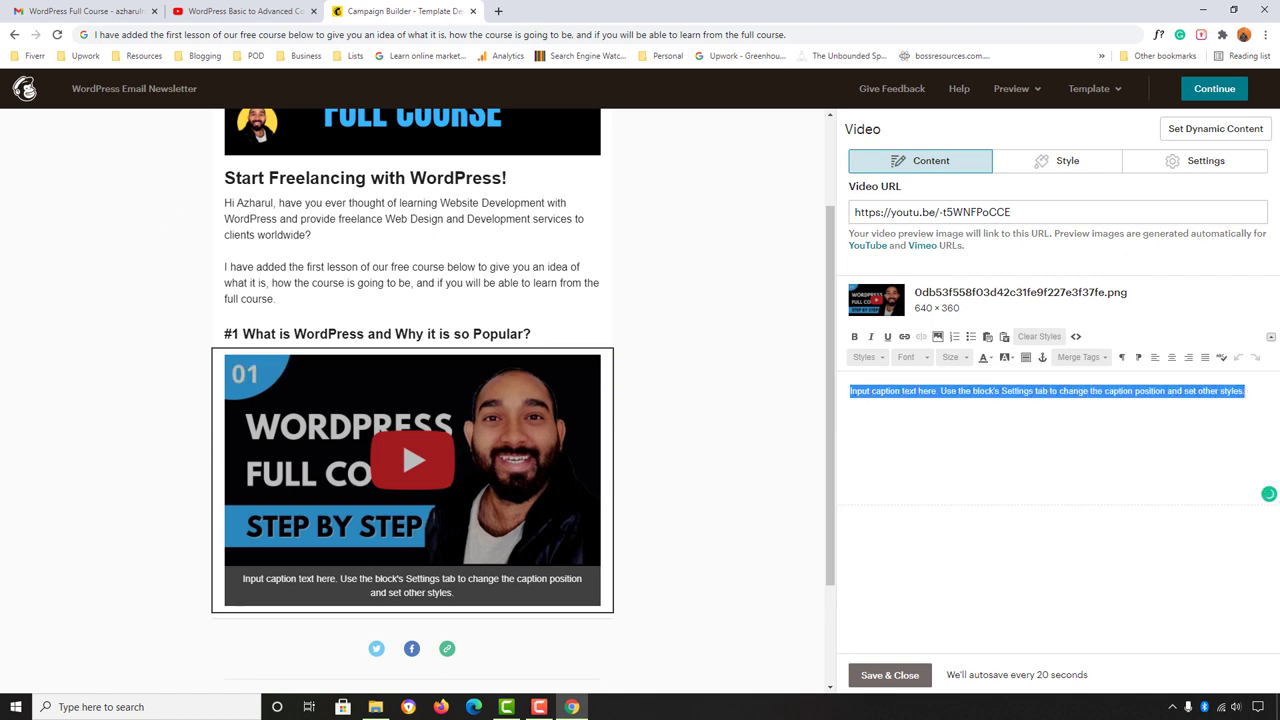
{"action": "left_click", "coordinate": [50, 10]}
{"action": "scroll", "coordinate": [620, 450], "scroll_direction": "down", "scroll_amount": 1}
{"action": "left_click_drag", "start_coordinate": [544, 429], "coordinate": [770, 448]}
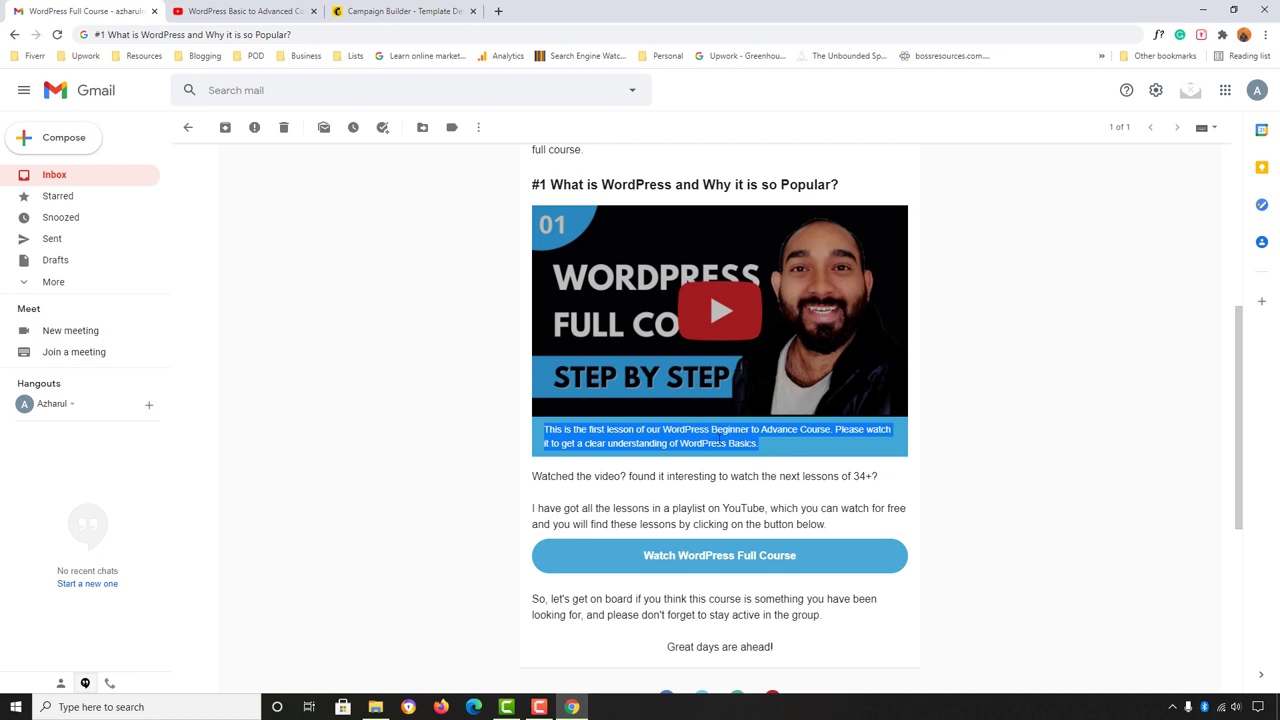
Step: Paste the copied caption sentence, then cut out the copy that landed in the wrong place
{"action": "left_click", "coordinate": [400, 5]}
{"action": "left_click", "coordinate": [510, 34]}
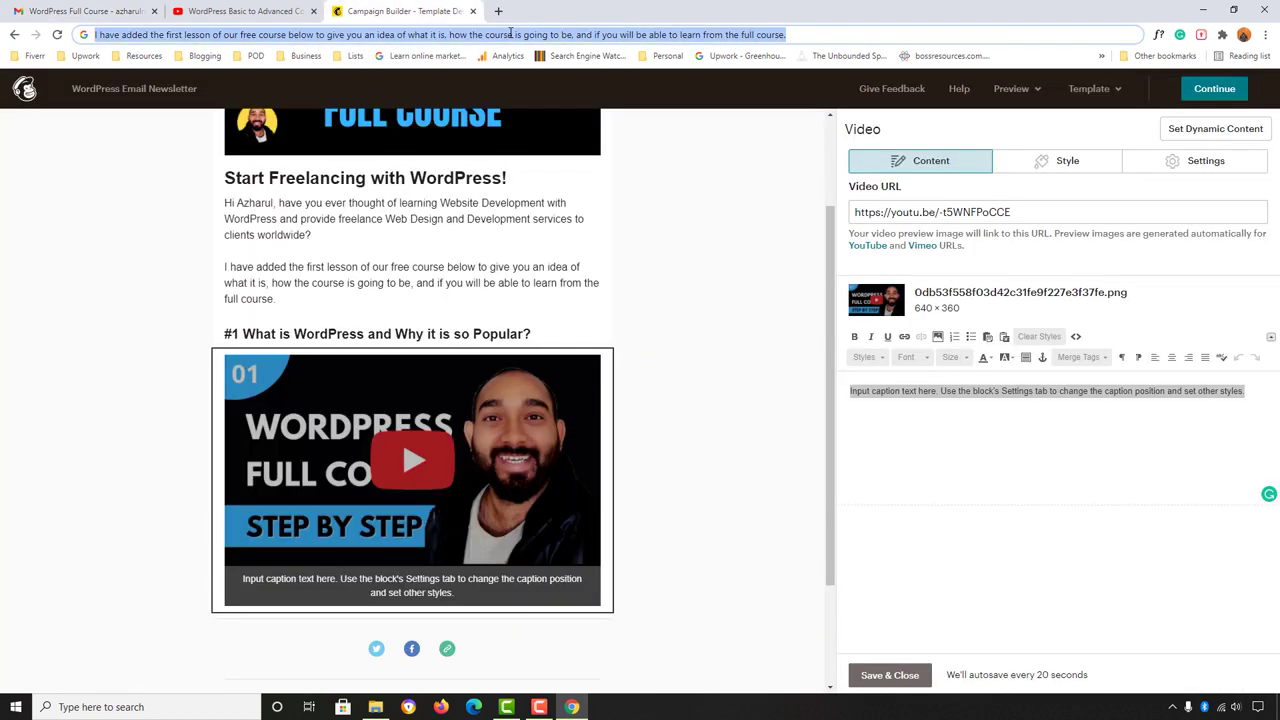
{"action": "key", "text": "BackSpace"}
{"action": "key", "text": "ctrl+v"}
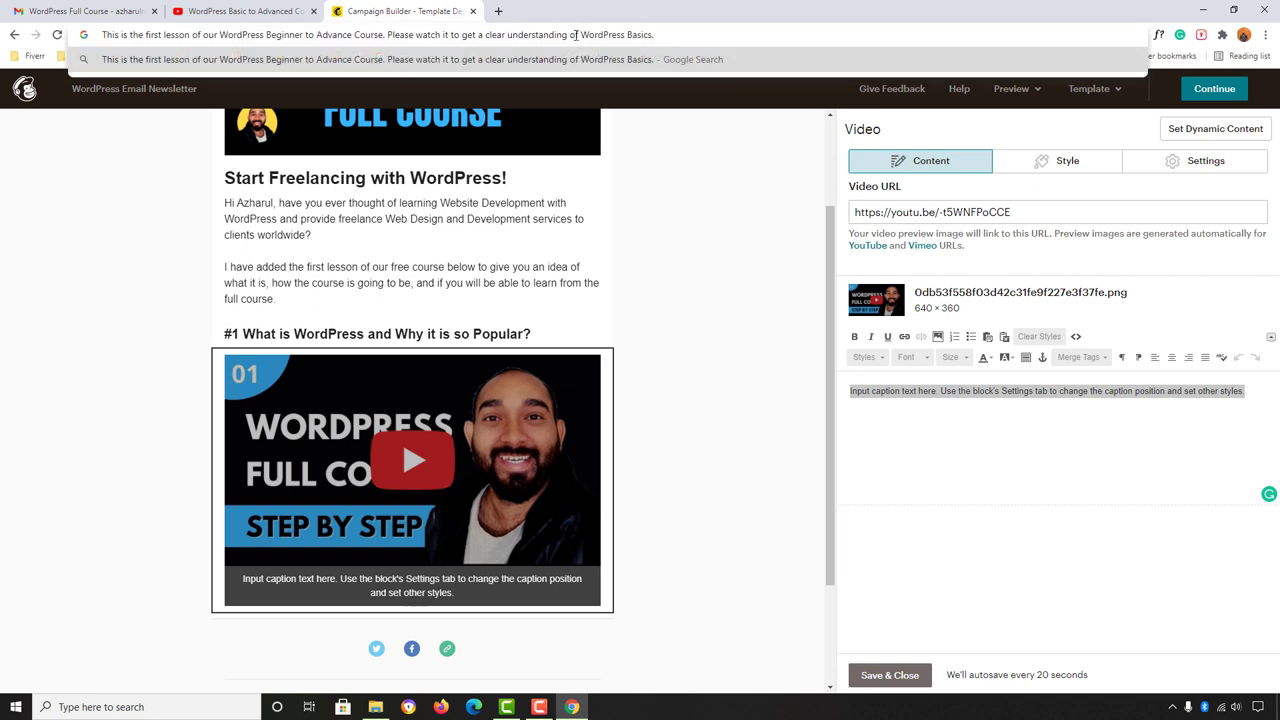
{"action": "left_click_drag", "start_coordinate": [667, 40], "coordinate": [30, 62]}
{"action": "key", "text": "ctrl+x"}
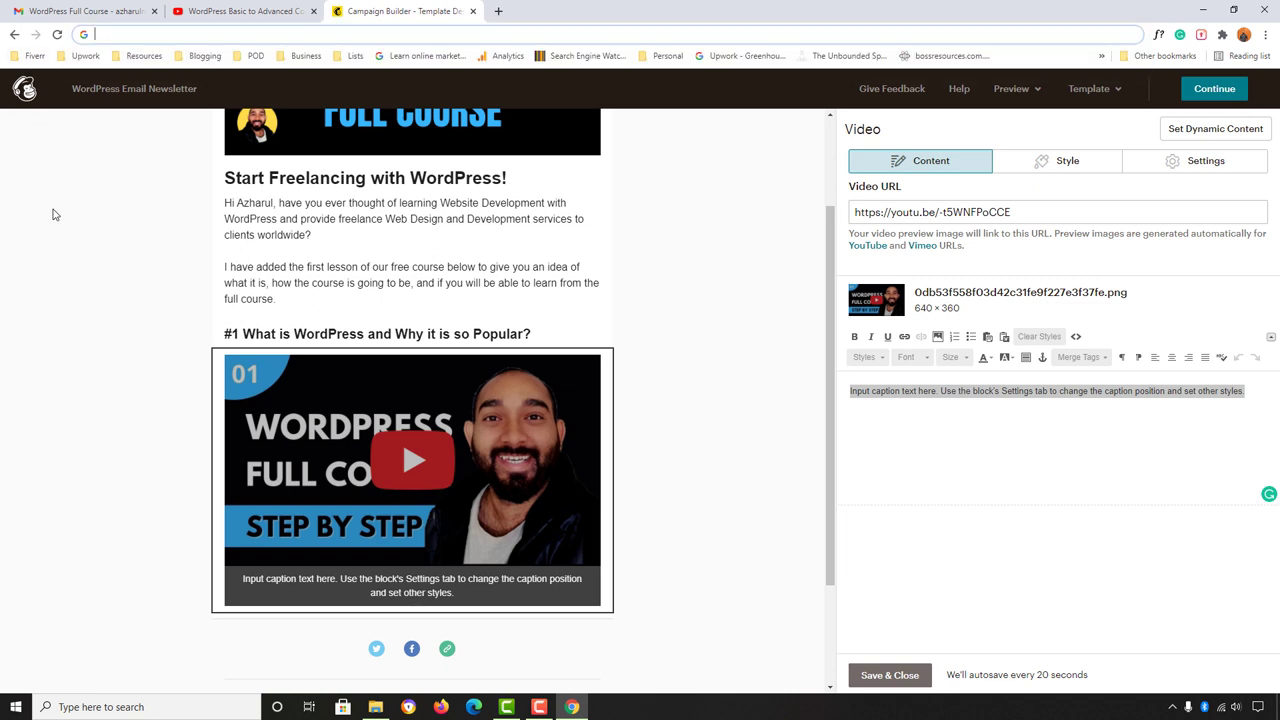
Step: Replace the whole placeholder caption with the first-lesson WordPress Basics sentence
{"action": "left_click", "coordinate": [873, 390]}
{"action": "key", "text": "ctrl+a"}
{"action": "key", "text": "ctrl+v"}
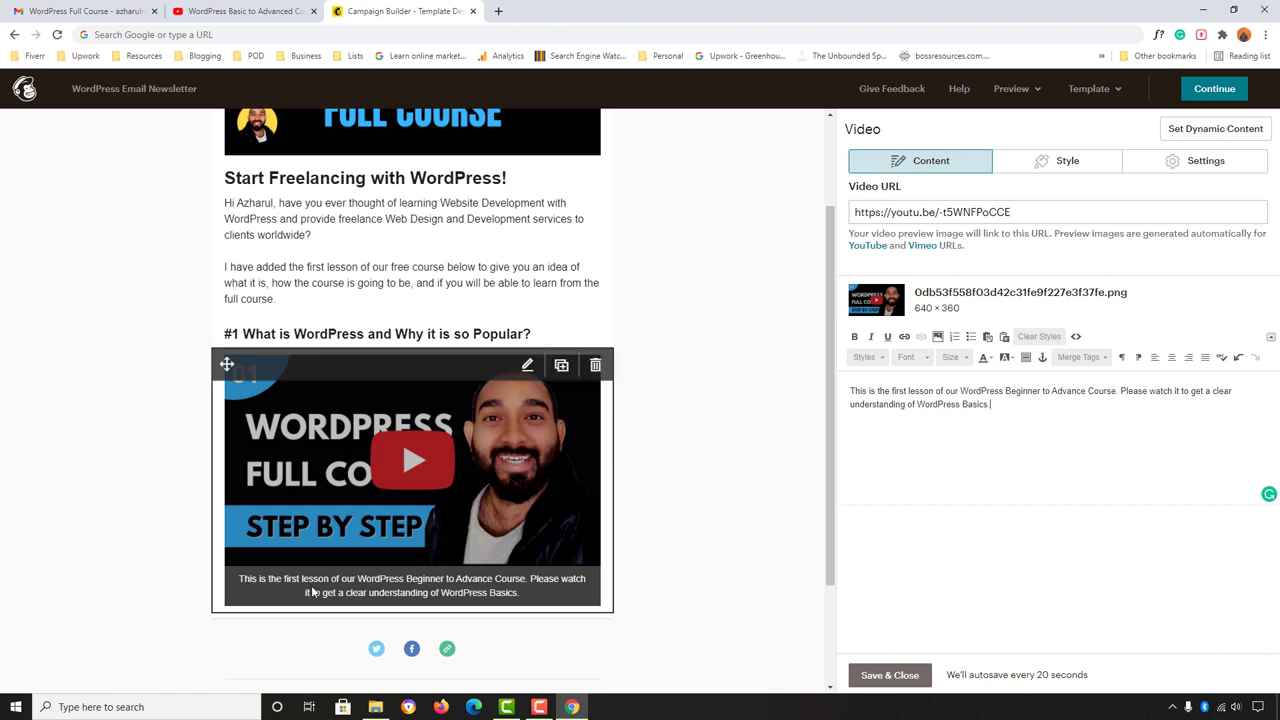
{"action": "left_click", "coordinate": [1076, 168]}
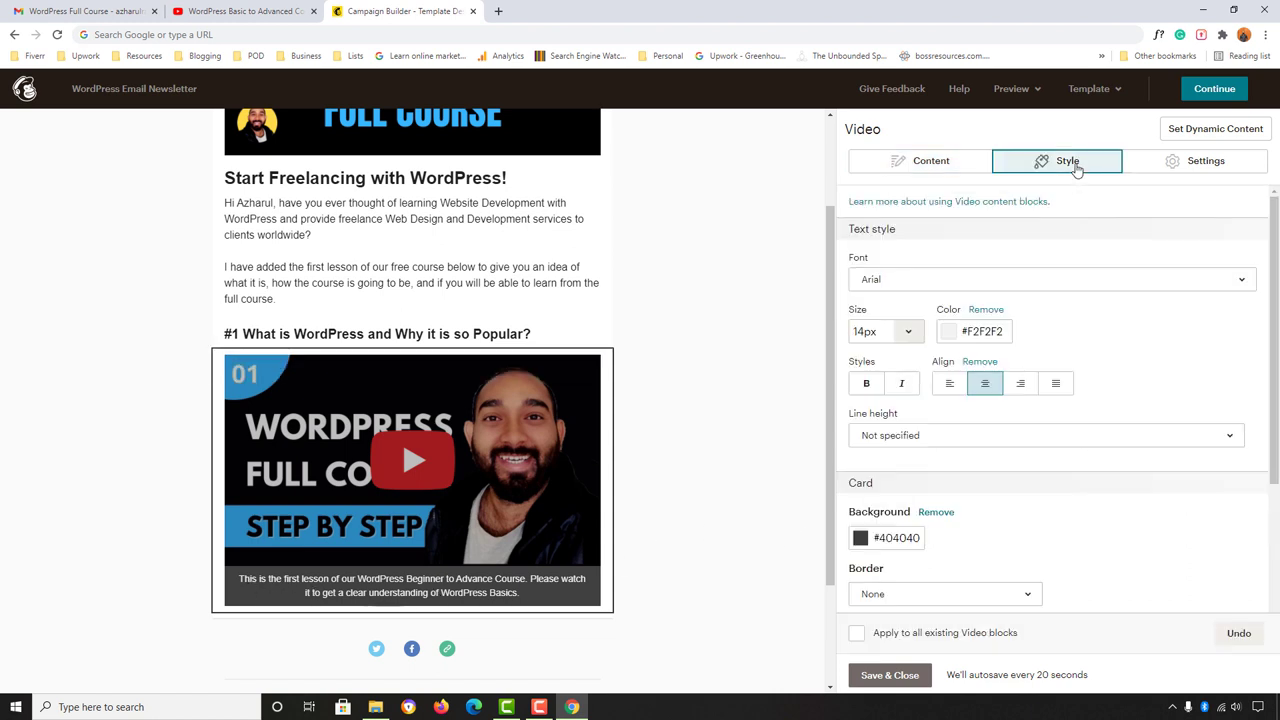
Step: Left-align the video caption text and compare it with the reference email
{"action": "left_click", "coordinate": [950, 386]}
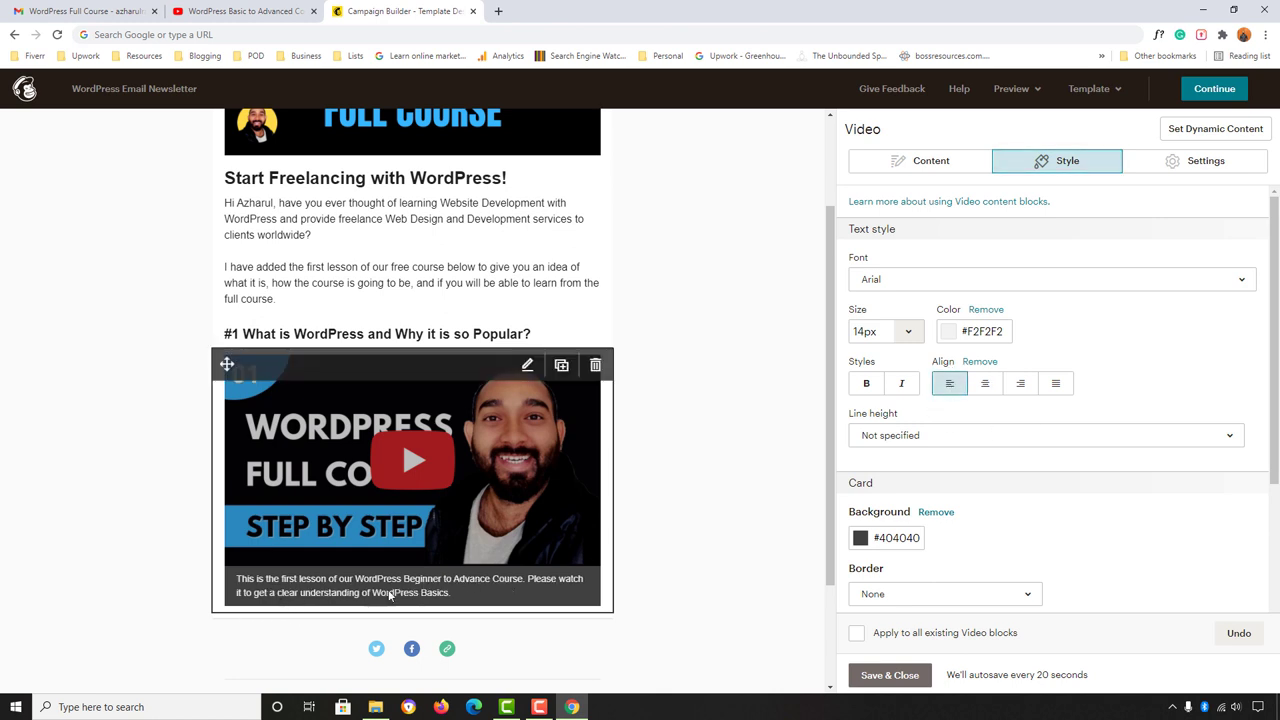
{"action": "left_click", "coordinate": [52, 11]}
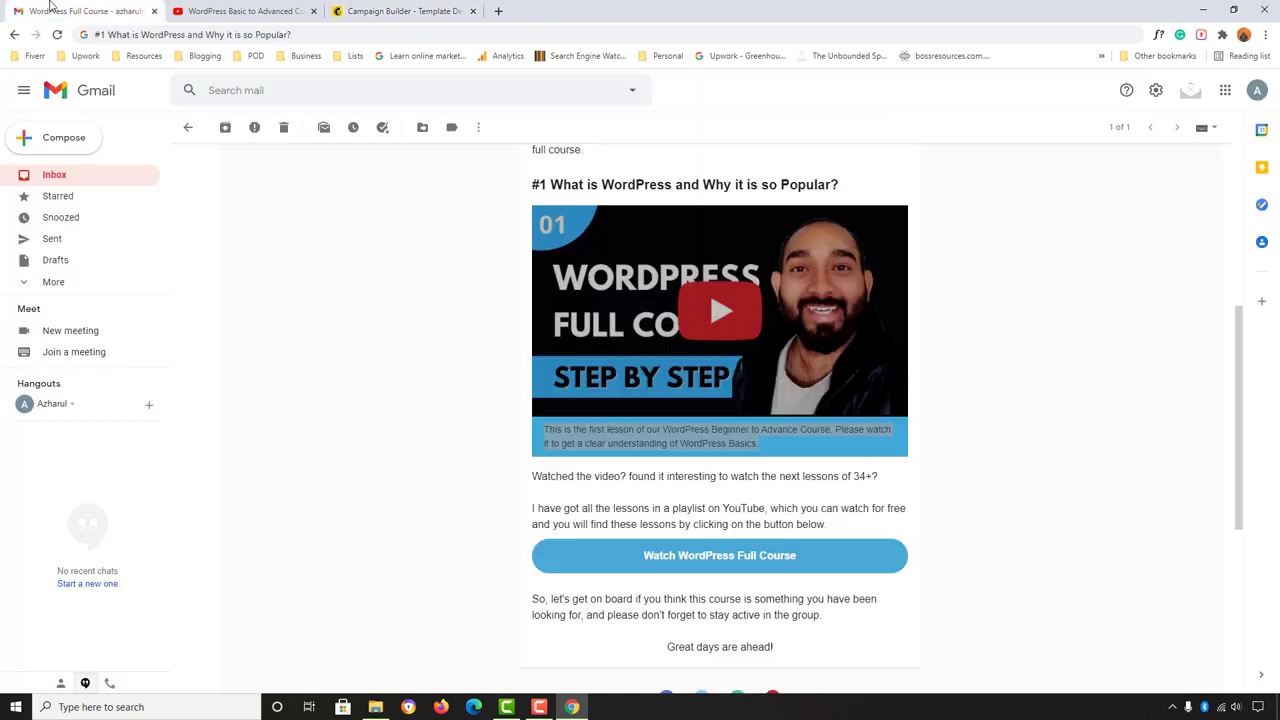
{"action": "left_click", "coordinate": [535, 441]}
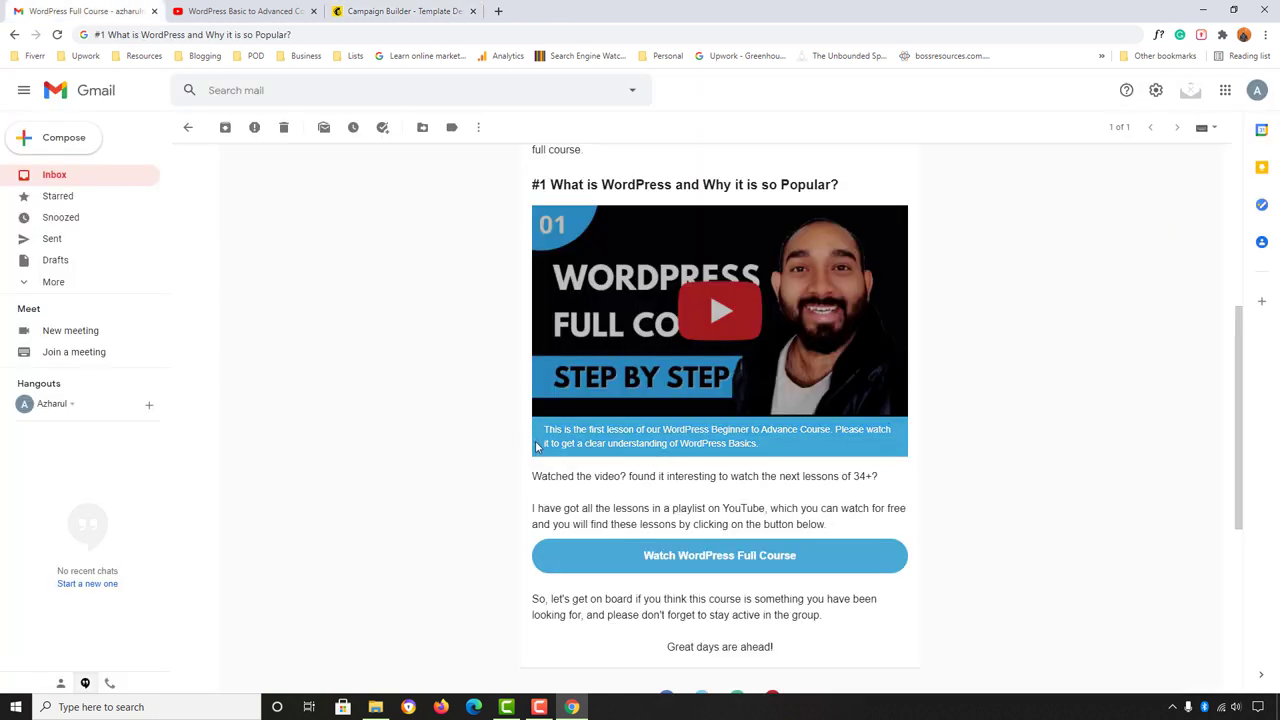
{"action": "left_click", "coordinate": [399, 9]}
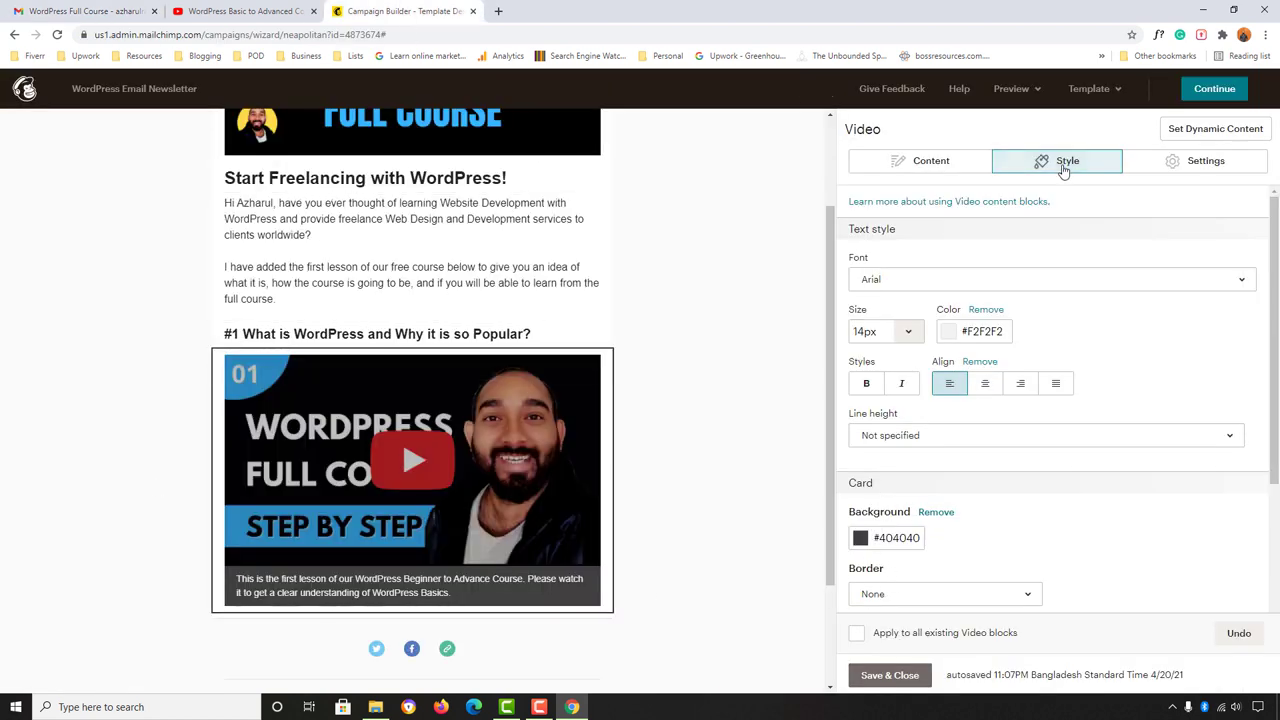
Step: Set the caption background to light blue #4caad8 after briefly trying a darker shade
{"action": "left_click", "coordinate": [862, 539]}
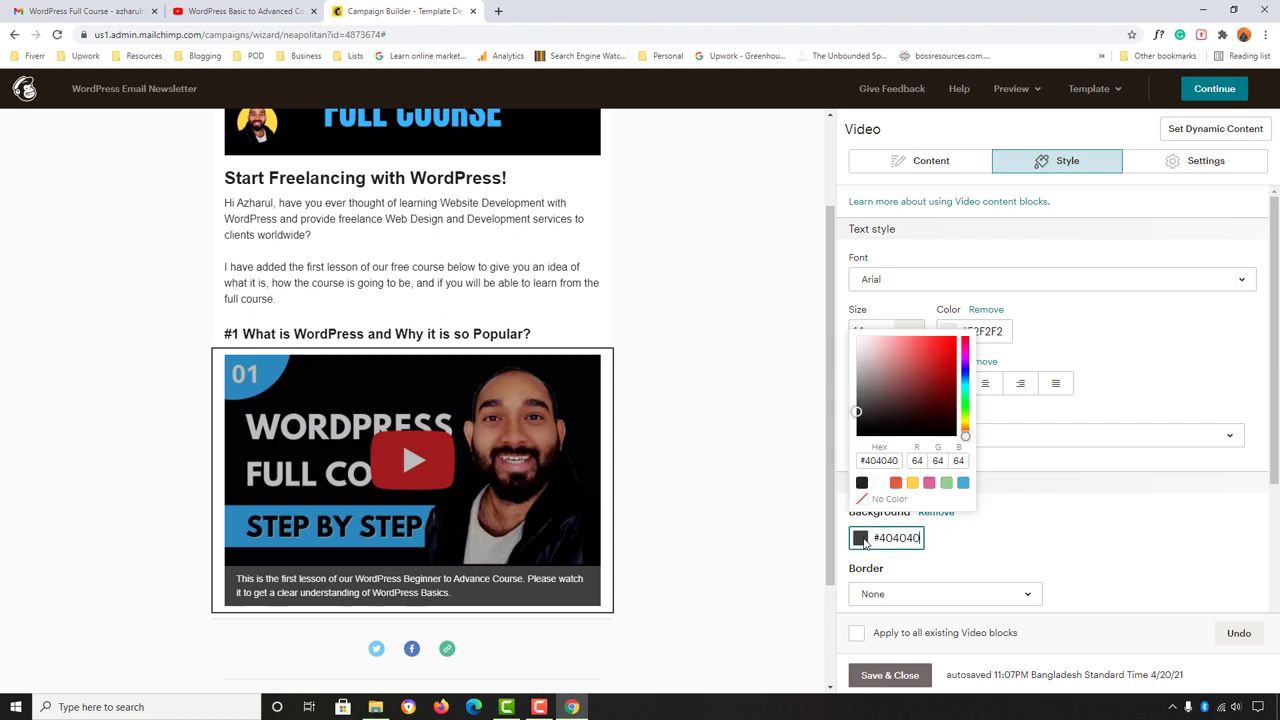
{"action": "left_click", "coordinate": [963, 484]}
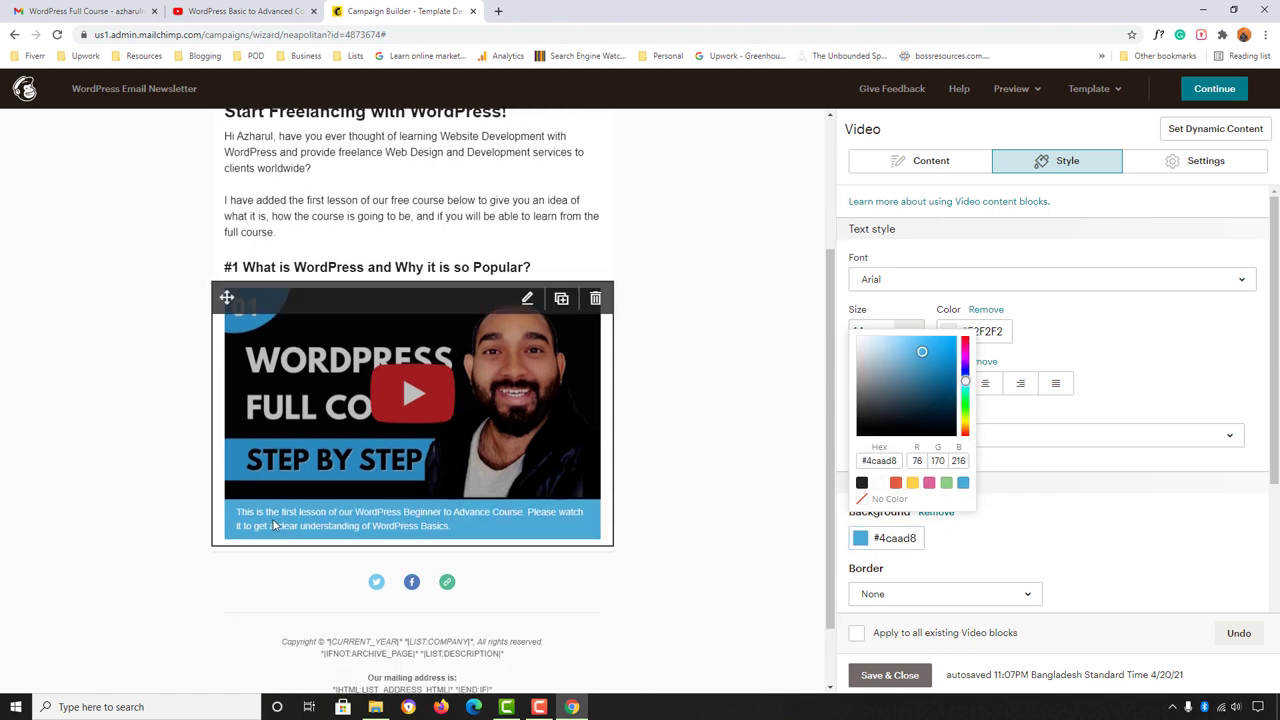
{"action": "mouse_move", "coordinate": [336, 532]}
{"action": "left_click_drag", "start_coordinate": [918, 360], "coordinate": [944, 352]}
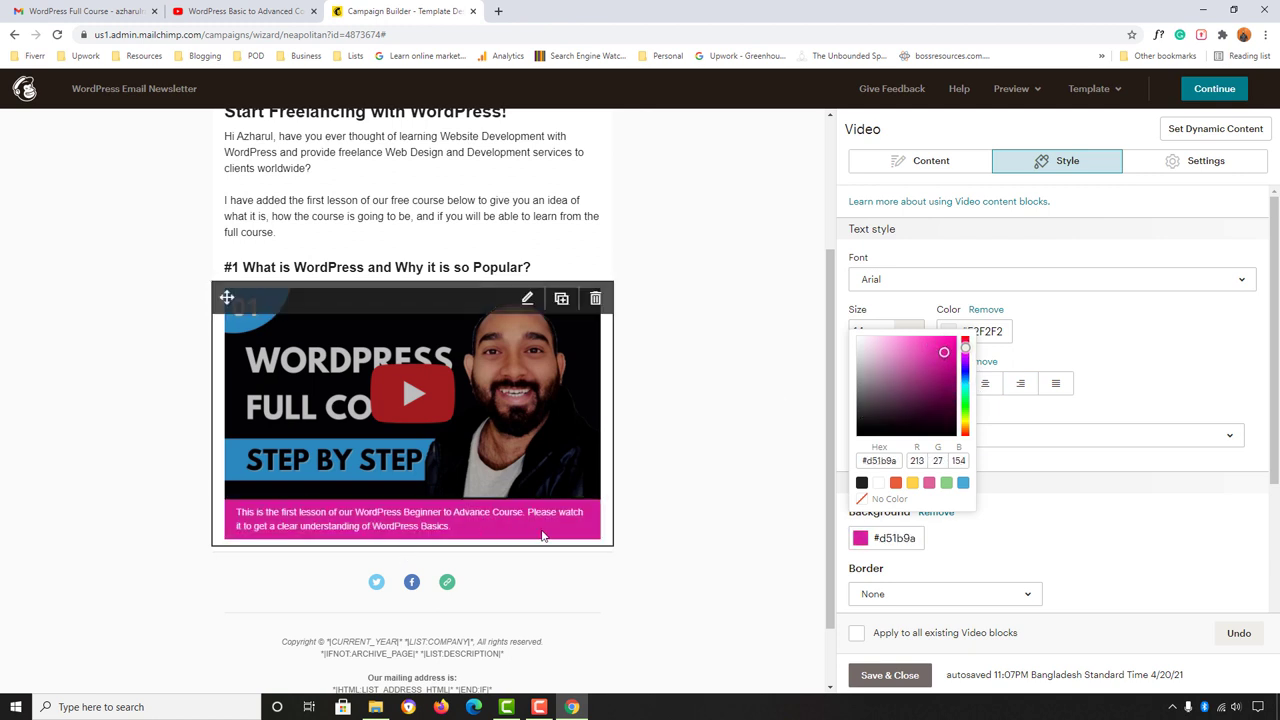
{"action": "left_click", "coordinate": [962, 483]}
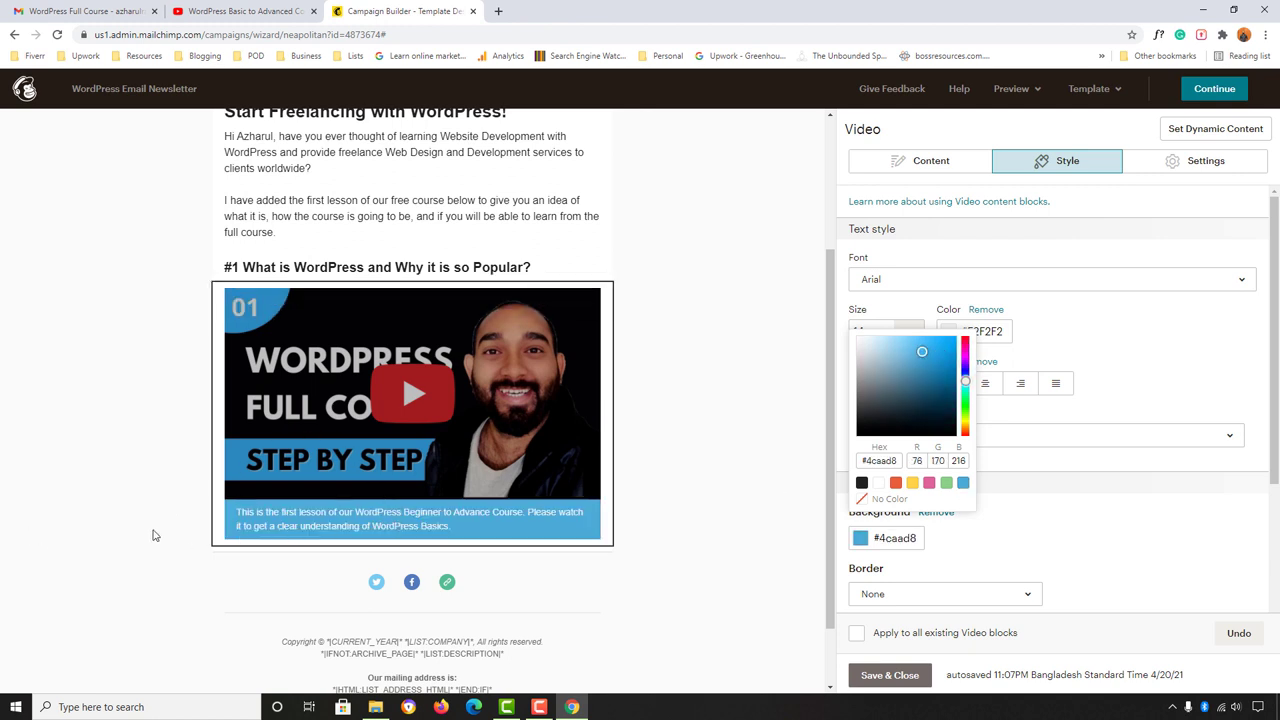
Step: Select the 'Watched the video?' question line below the video in the reference email
{"action": "left_click", "coordinate": [116, 9]}
{"action": "scroll", "coordinate": [340, 415], "scroll_direction": "down", "scroll_amount": 1}
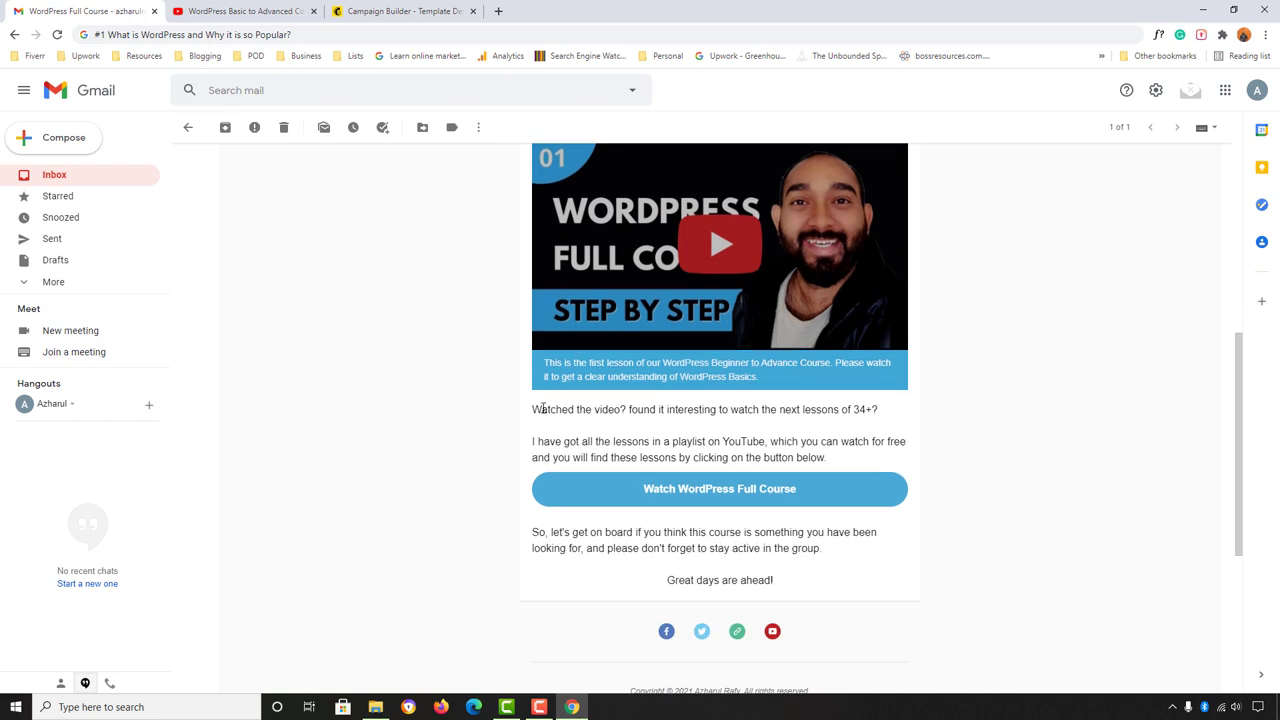
{"action": "left_click_drag", "start_coordinate": [533, 410], "coordinate": [877, 414]}
{"action": "key", "text": "ctrl+c"}
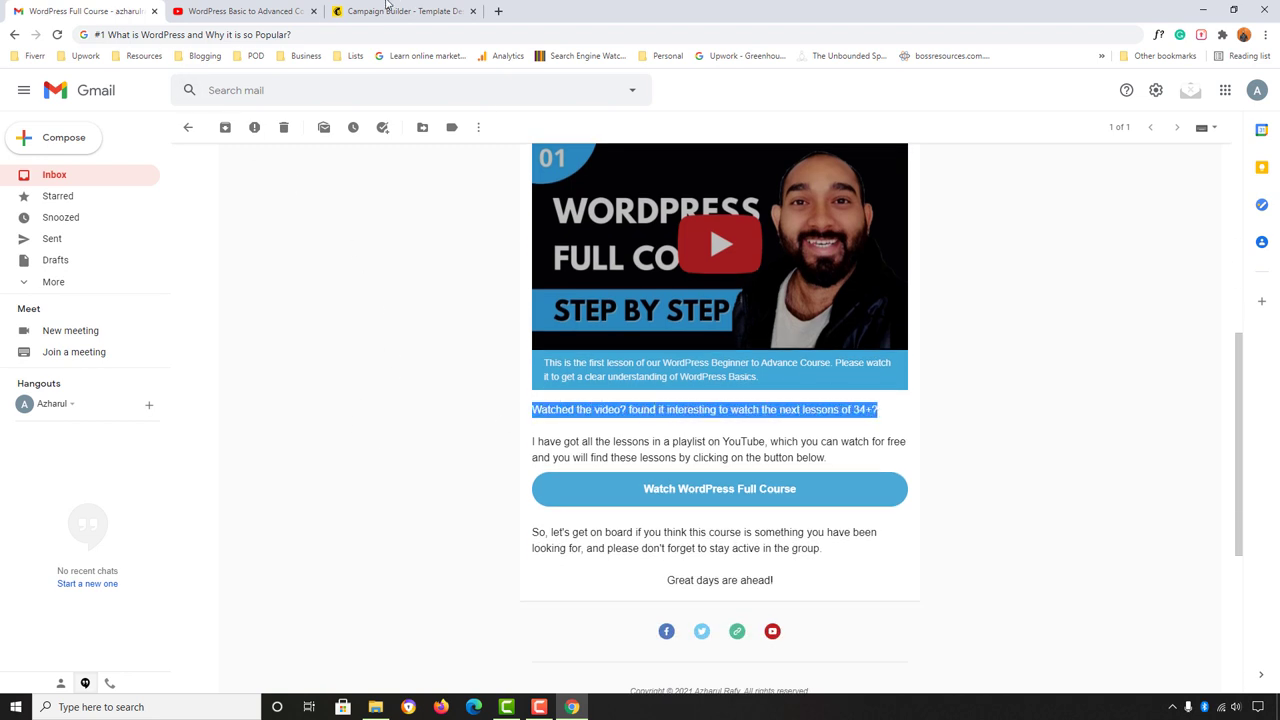
{"action": "left_click", "coordinate": [390, 9]}
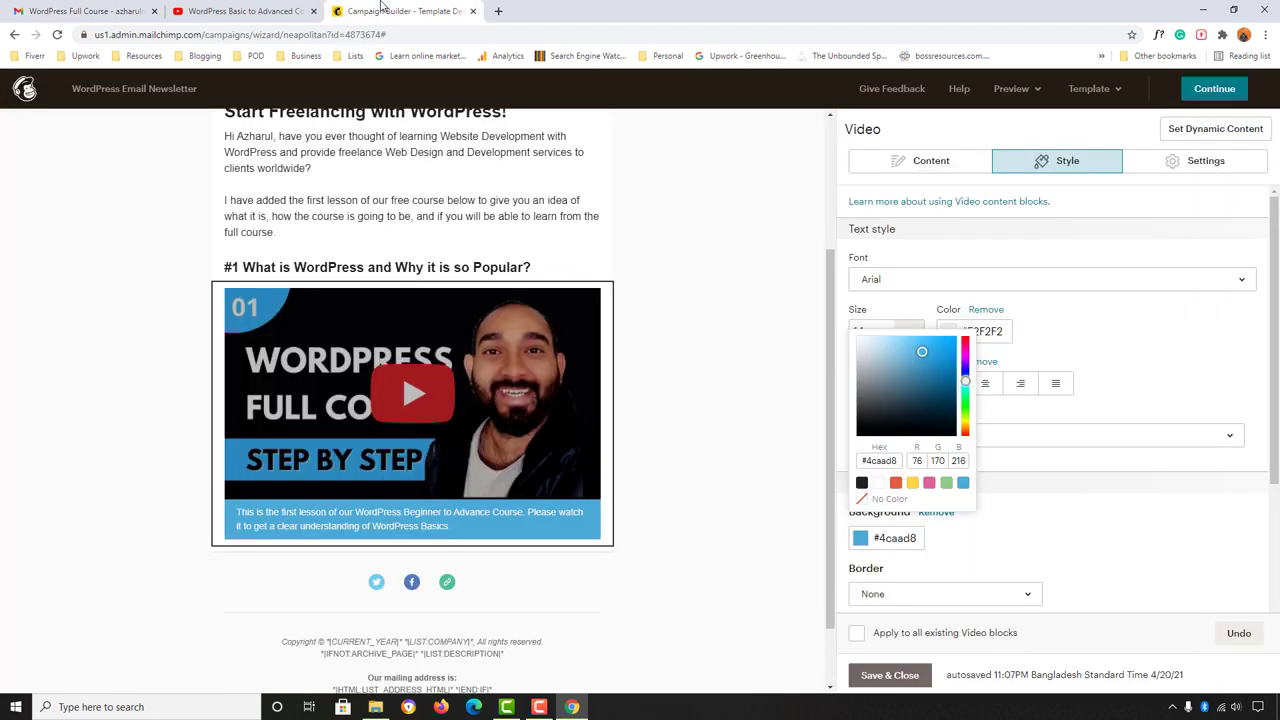
Step: Save the video block and add a text block below it holding the 'Watched the video?' question as plain text
{"action": "left_click", "coordinate": [888, 676]}
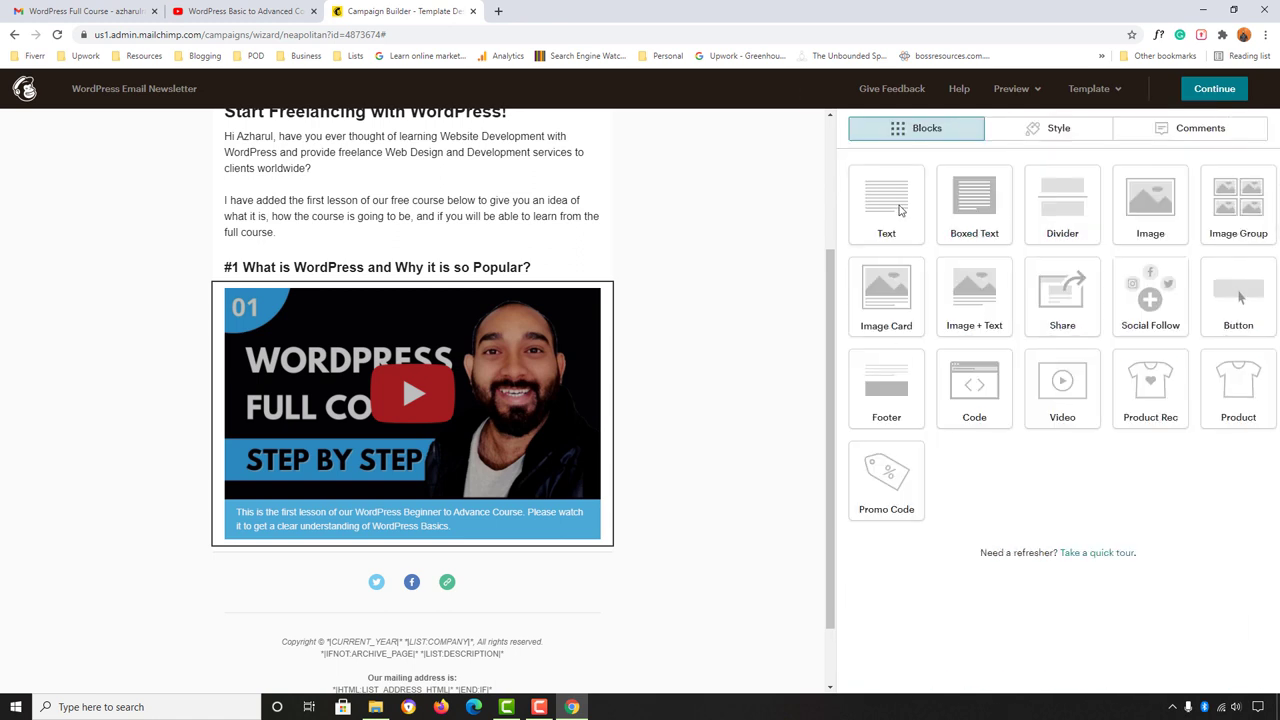
{"action": "left_click_drag", "start_coordinate": [888, 205], "coordinate": [384, 545]}
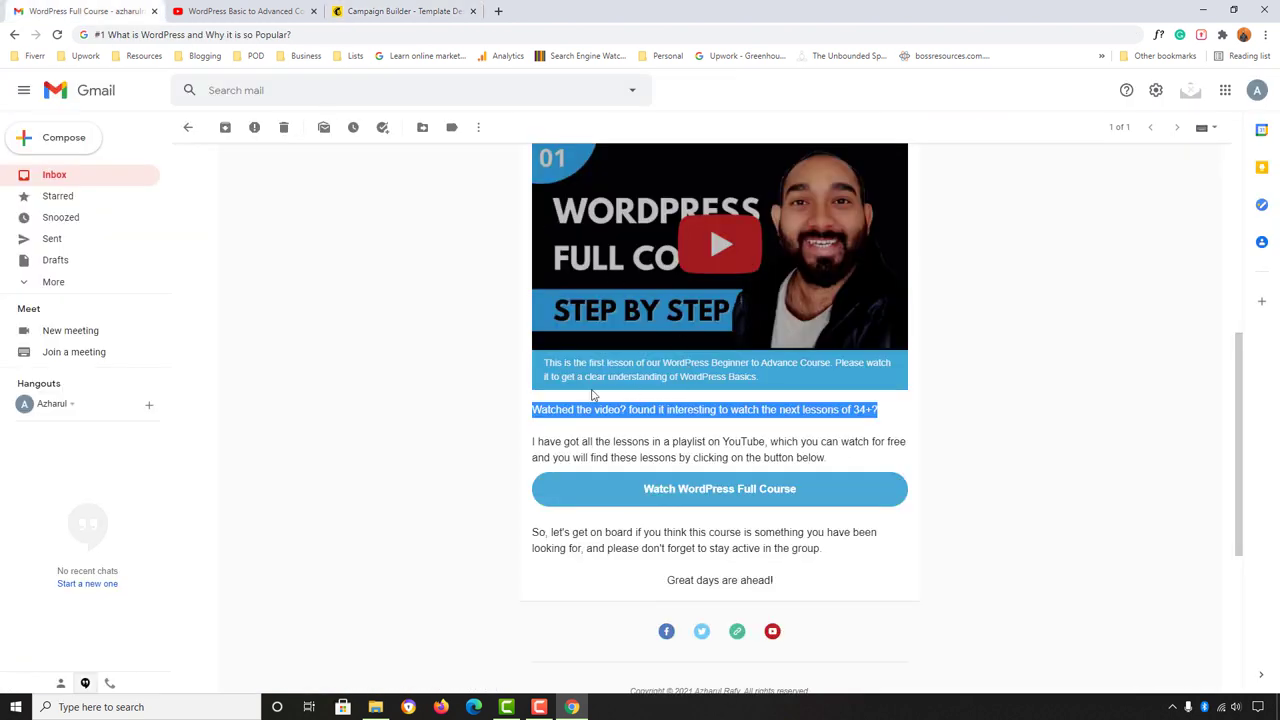
{"action": "right_click", "coordinate": [587, 410]}
{"action": "left_click", "coordinate": [610, 424]}
{"action": "left_click", "coordinate": [360, 38]}
{"action": "key", "text": "ctrl+v"}
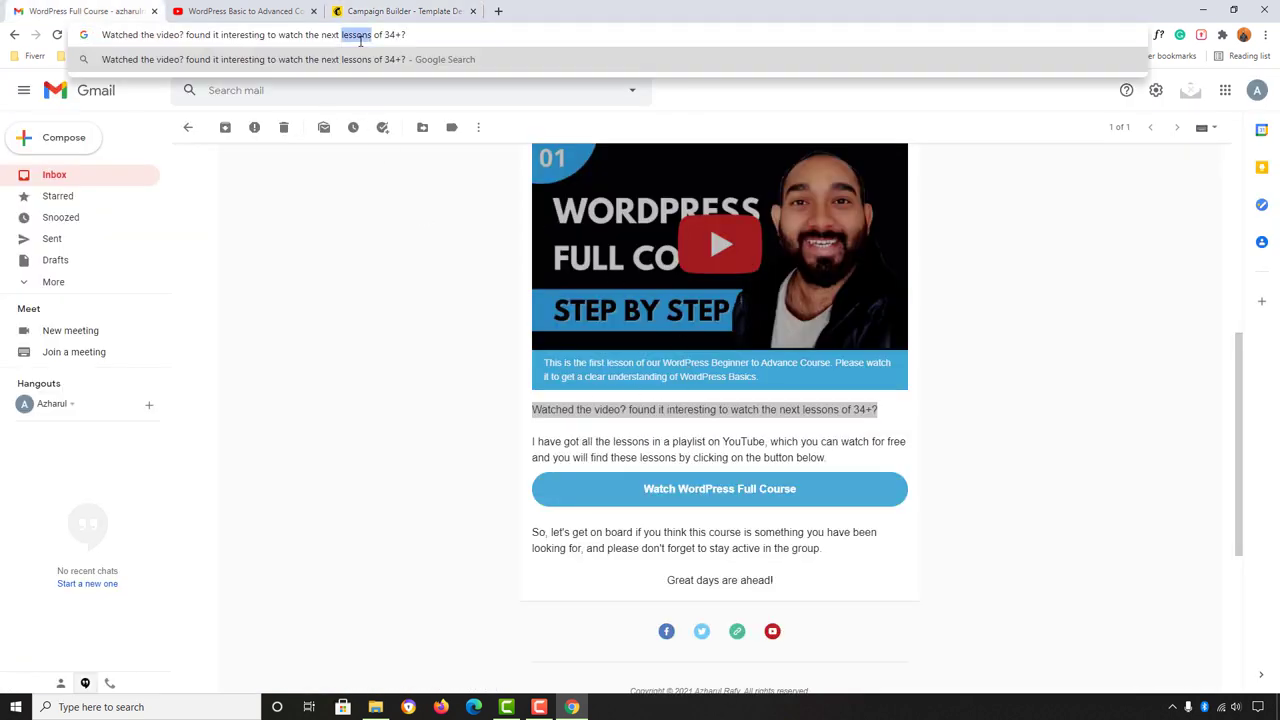
{"action": "key", "text": "ctrl+a"}
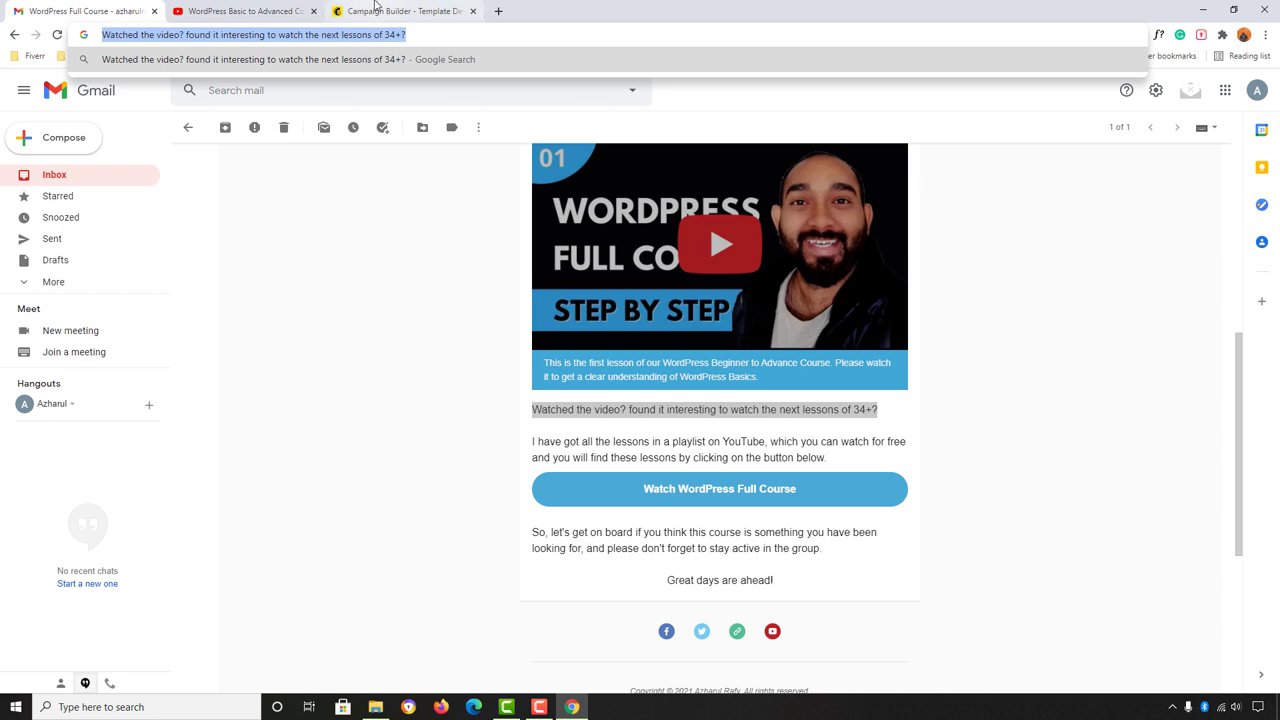
{"action": "left_click", "coordinate": [358, 11]}
{"action": "key", "text": "ctrl+a"}
{"action": "key", "text": "ctrl+v"}
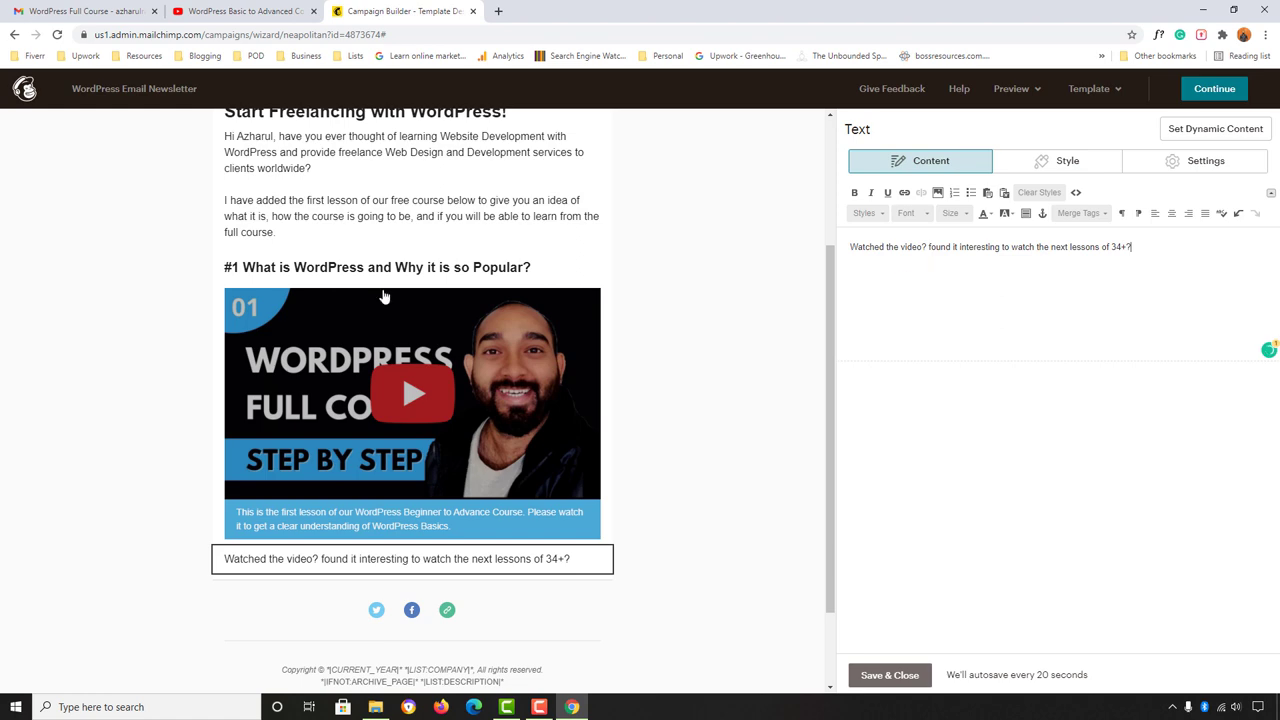
Step: Copy the YouTube playlist paragraph from Gmail and paste it two lines below the question, undoing the formatted paste
{"action": "left_click", "coordinate": [97, 8]}
{"action": "triple_click", "coordinate": [544, 441]}
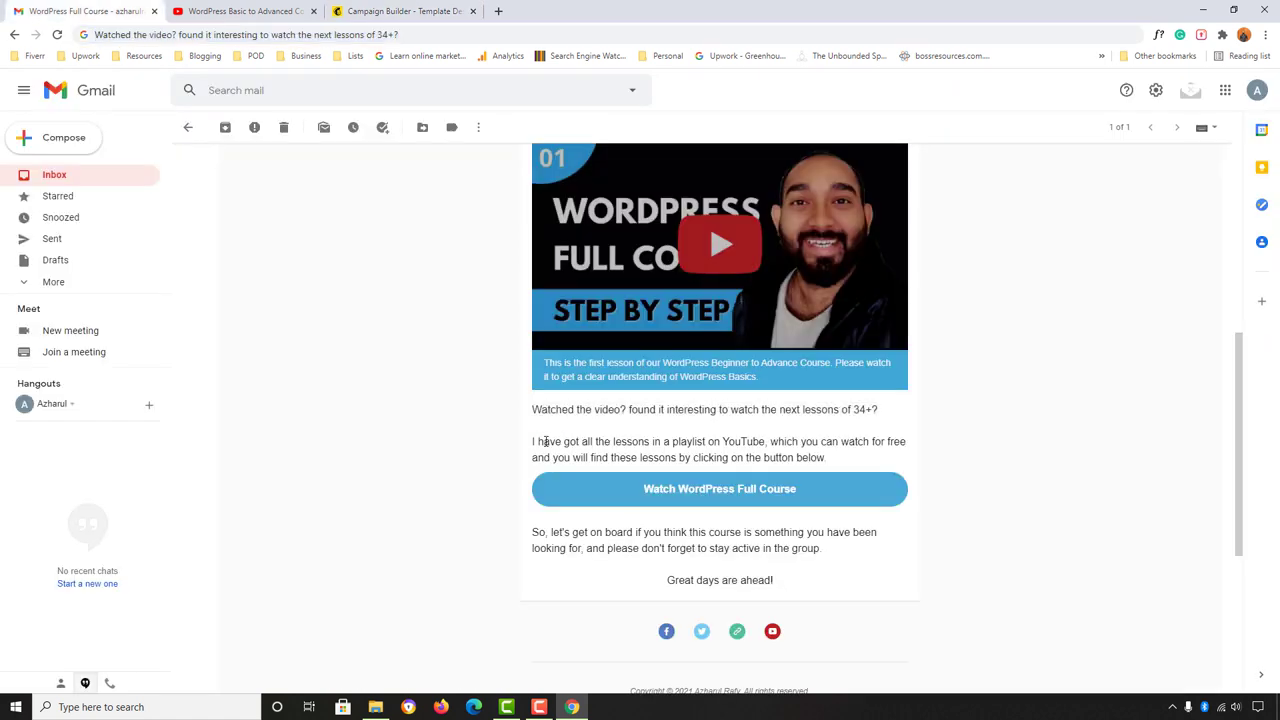
{"action": "right_click", "coordinate": [544, 441]}
{"action": "left_click", "coordinate": [575, 452]}
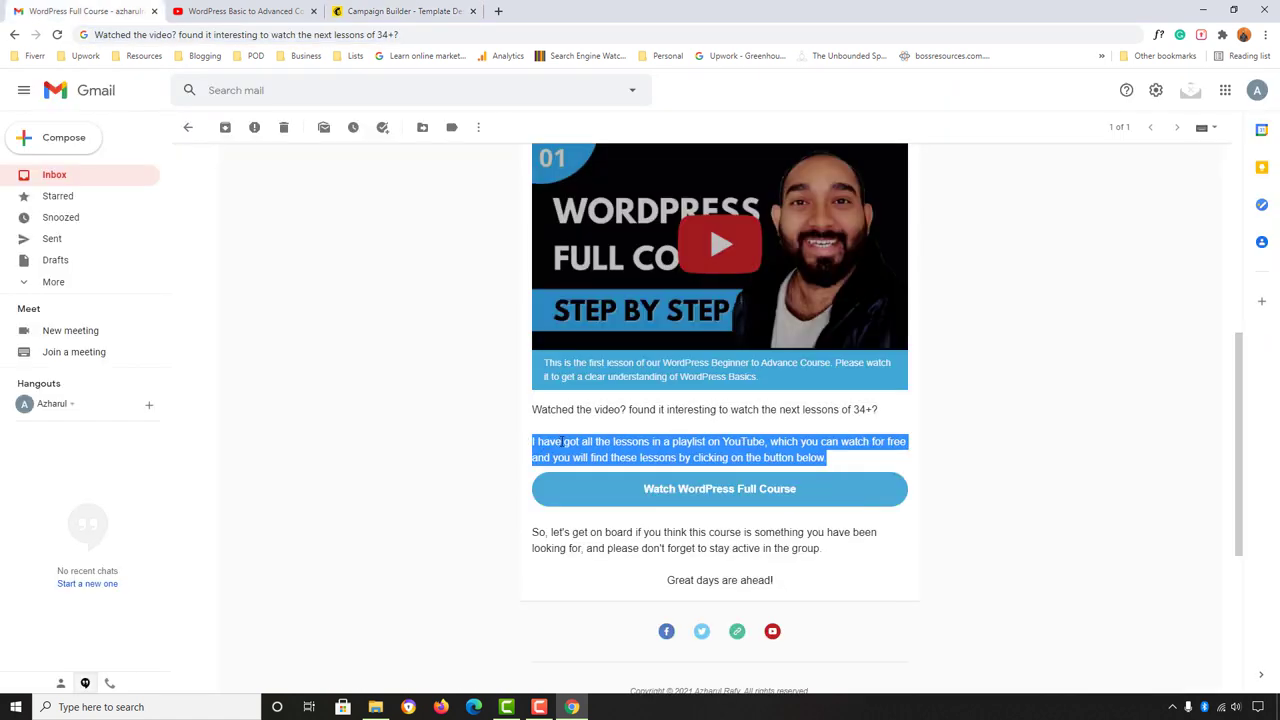
{"action": "left_click", "coordinate": [400, 11]}
{"action": "mouse_move", "coordinate": [441, 566]}
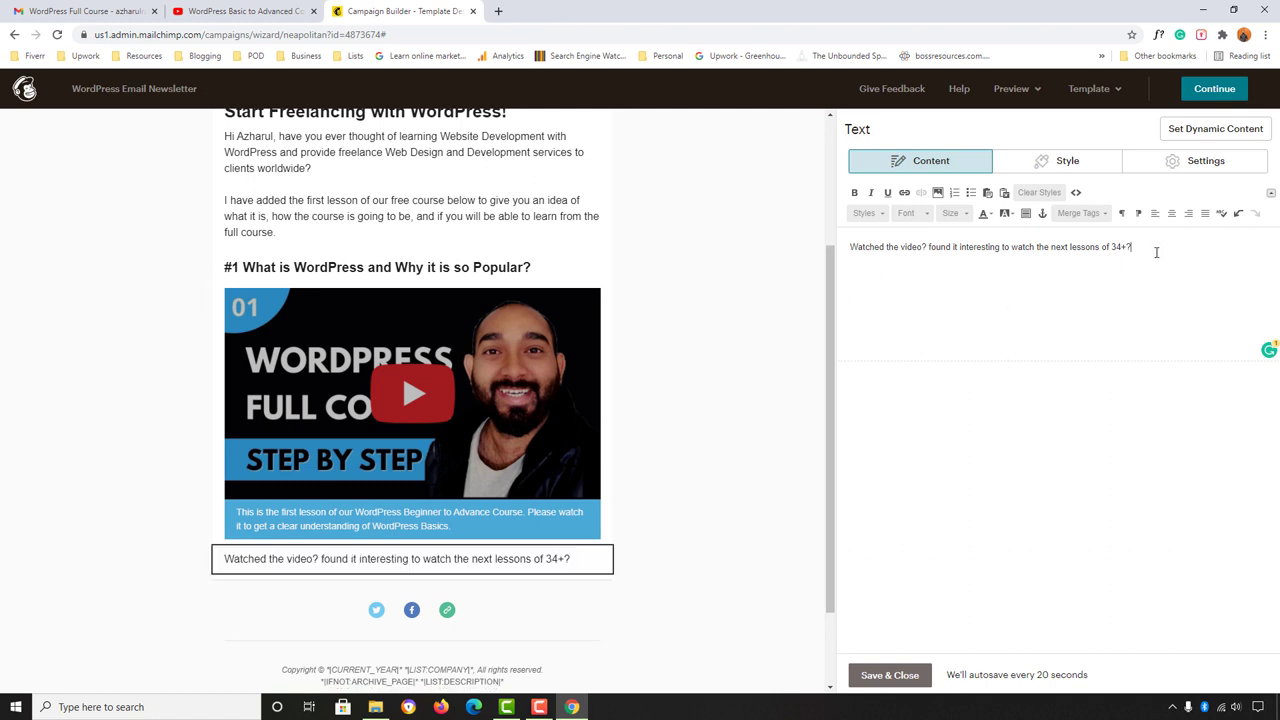
{"action": "key", "text": "Return"}
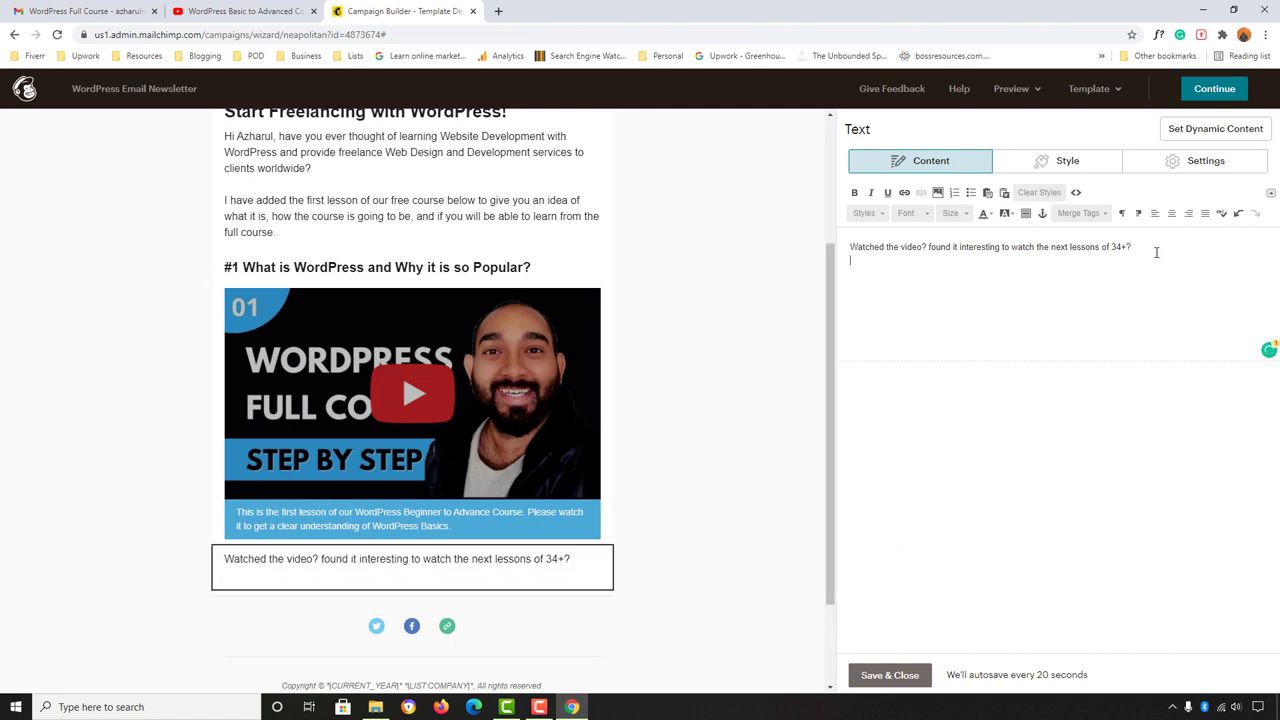
{"action": "key", "text": "Return"}
{"action": "type", "text": "I have got all the lessons in a playlist on YouTube, which you can watch for free and you will find these lessons by clicking on the button below."}
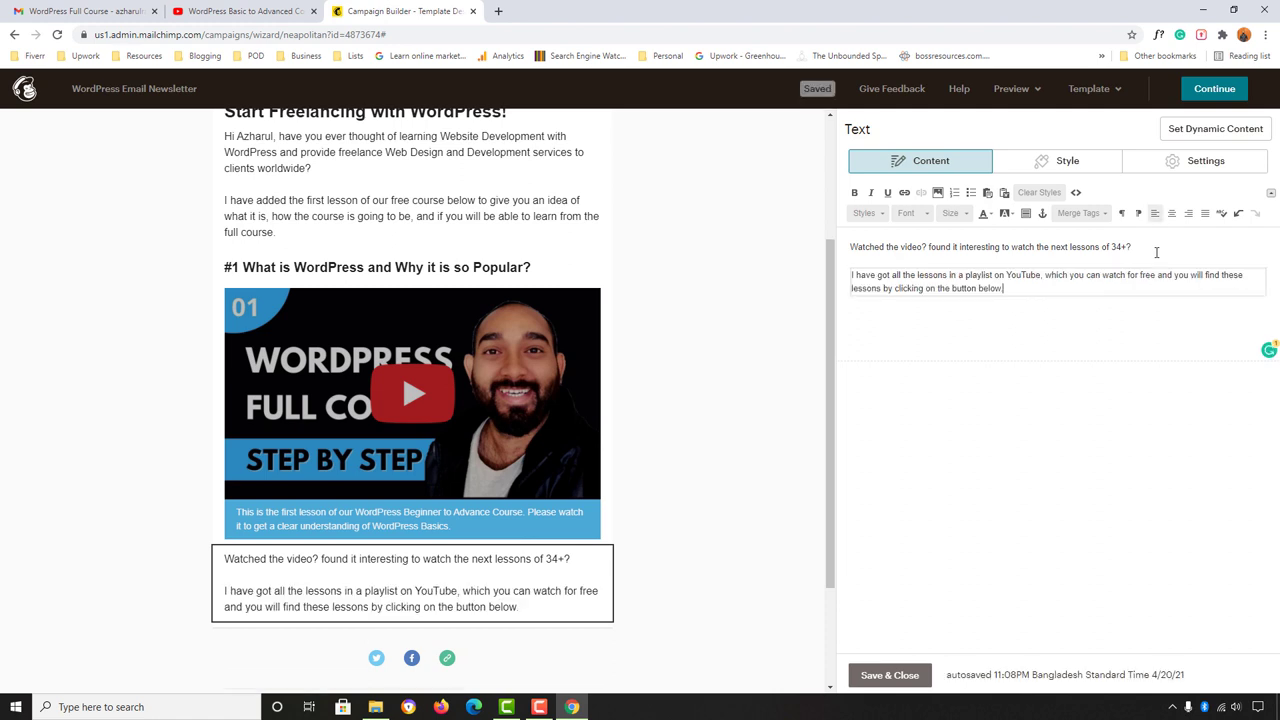
{"action": "key", "text": "ctrl+z"}
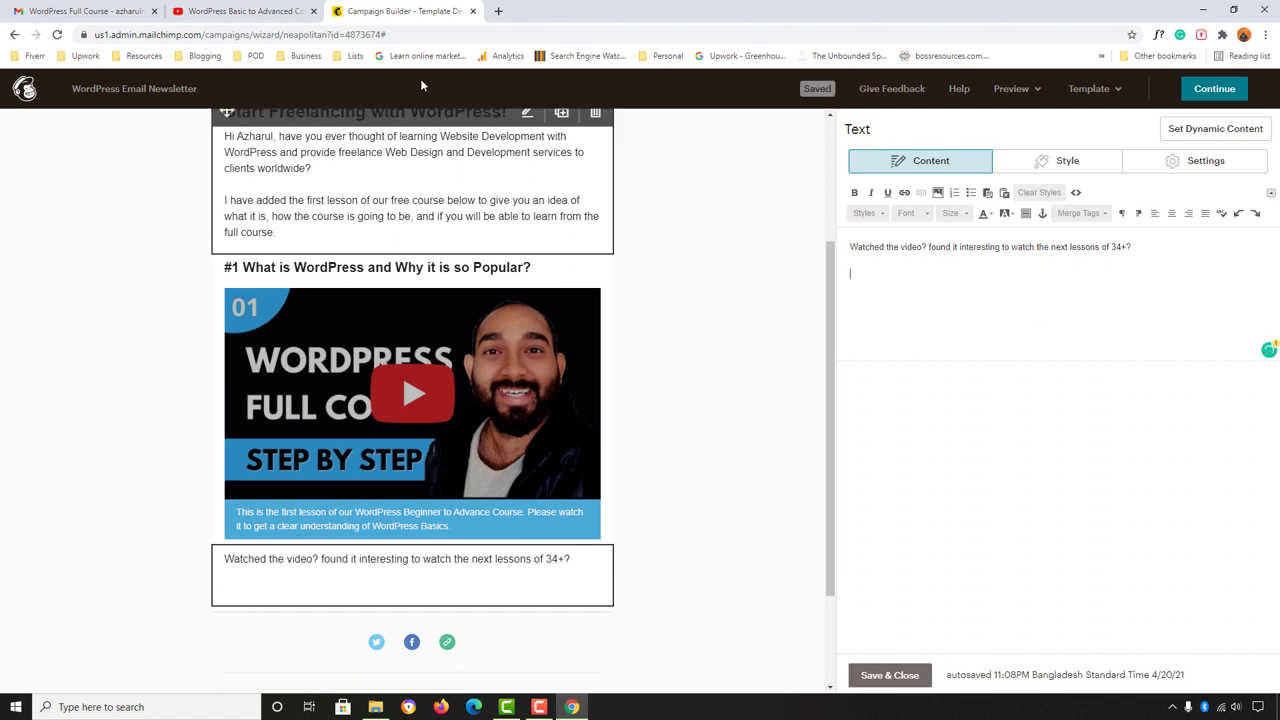
Step: Paste the playlist paragraph into the text block as plain text
{"action": "left_click", "coordinate": [390, 34]}
{"action": "type", "text": "I have got all the lessons in a playlist on YouTube, which you can watch for free and you will find these lessons by clicking on the button below."}
{"action": "key", "text": "ctrl+a"}
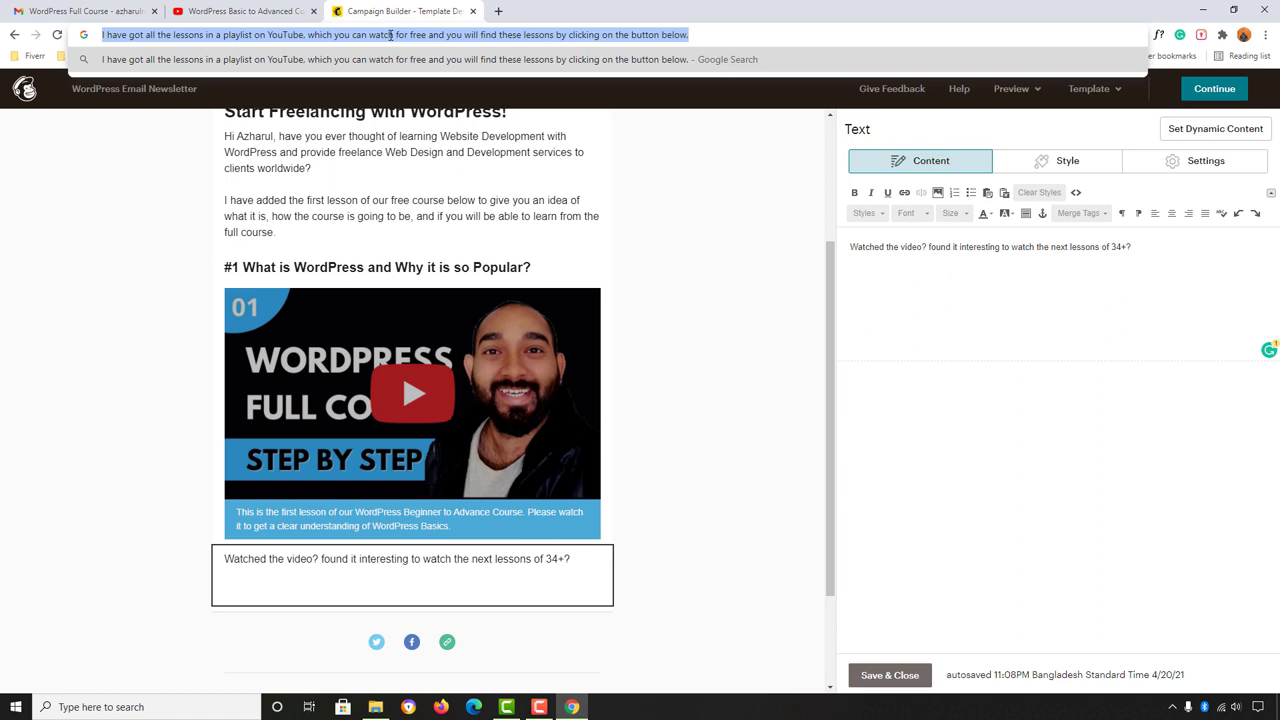
{"action": "key", "text": "ctrl+x"}
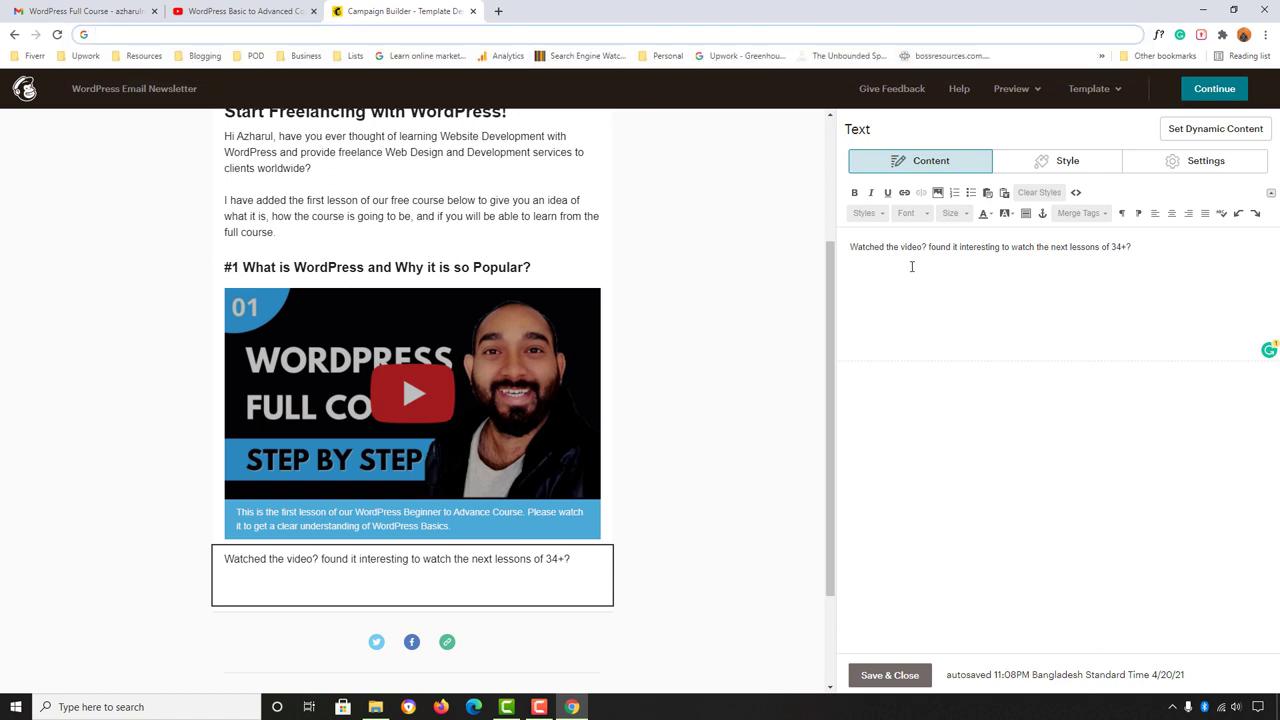
{"action": "left_click", "coordinate": [911, 266]}
{"action": "key", "text": "ctrl+v"}
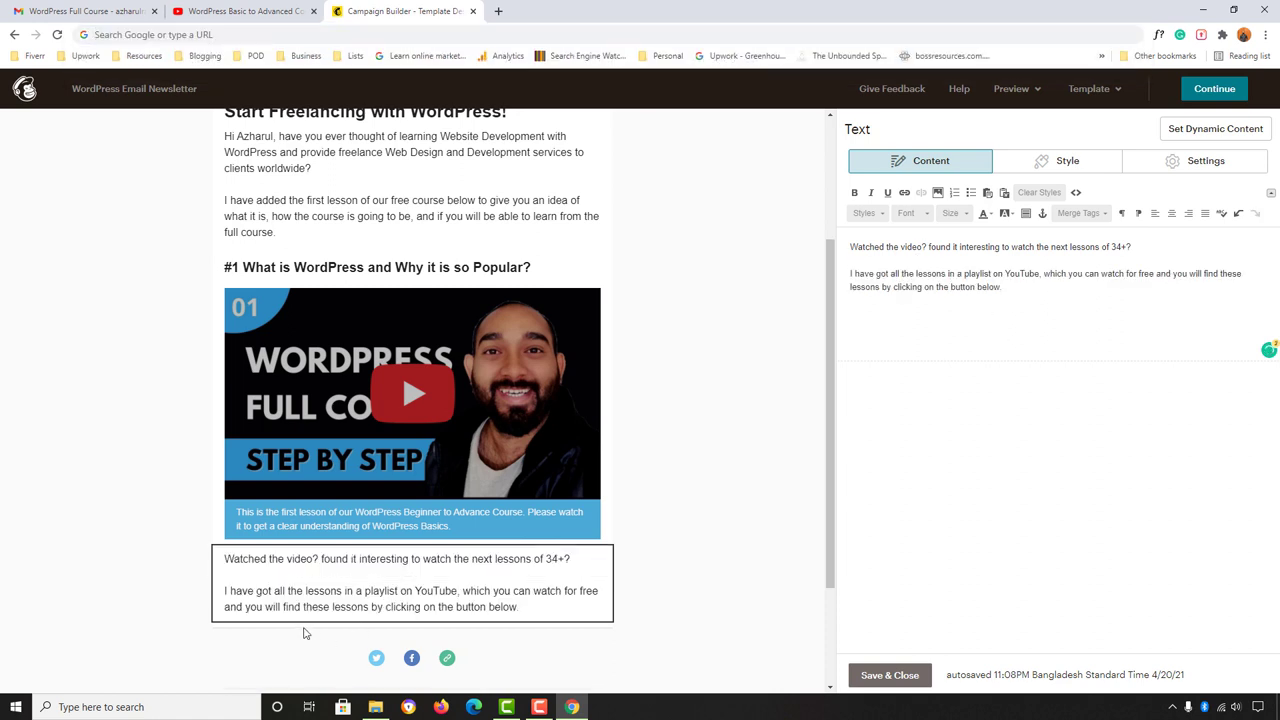
Step: Check the text block against the reference email and save it
{"action": "scroll", "coordinate": [305, 632], "scroll_direction": "down", "scroll_amount": 1}
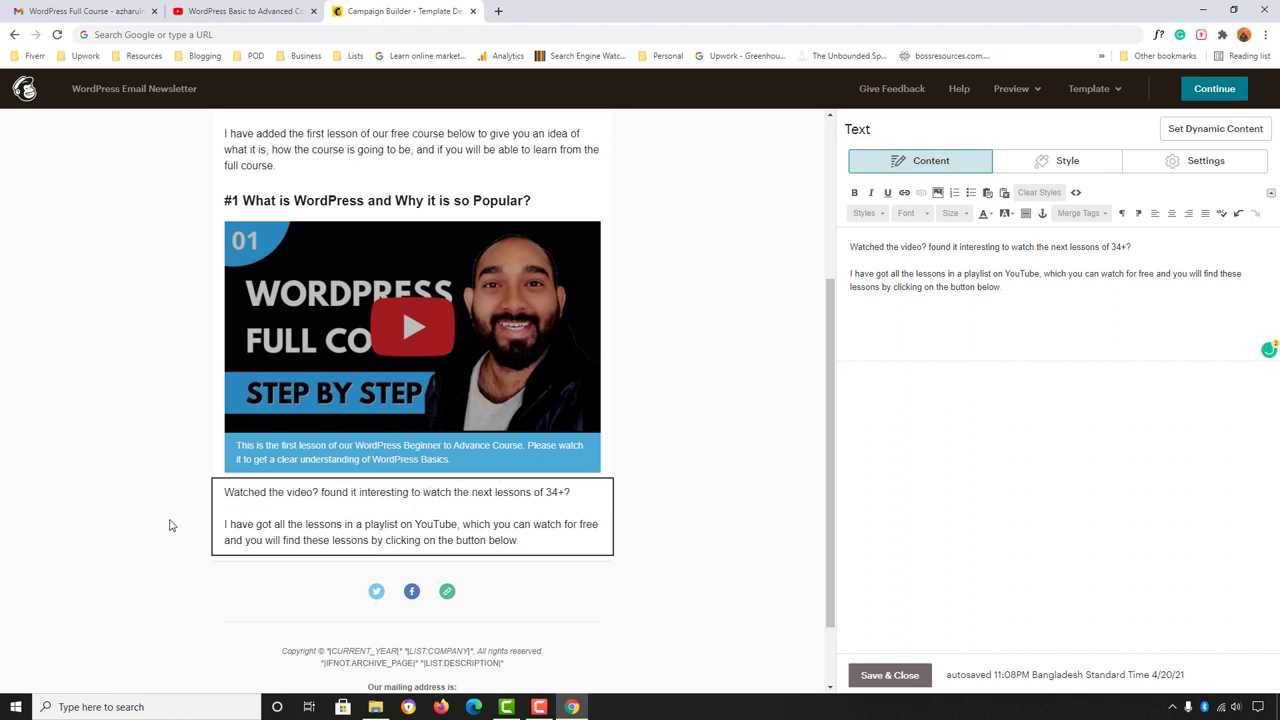
{"action": "left_click", "coordinate": [35, 8]}
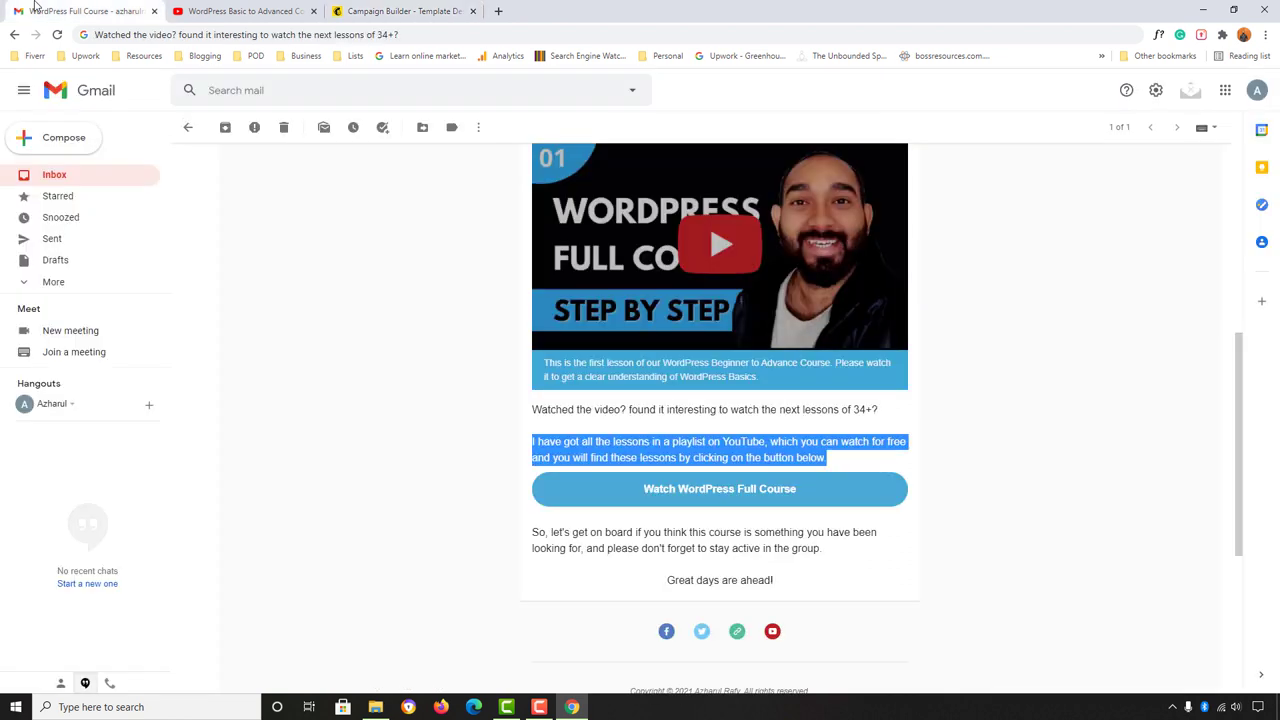
{"action": "scroll", "coordinate": [457, 363], "scroll_direction": "down", "scroll_amount": 1}
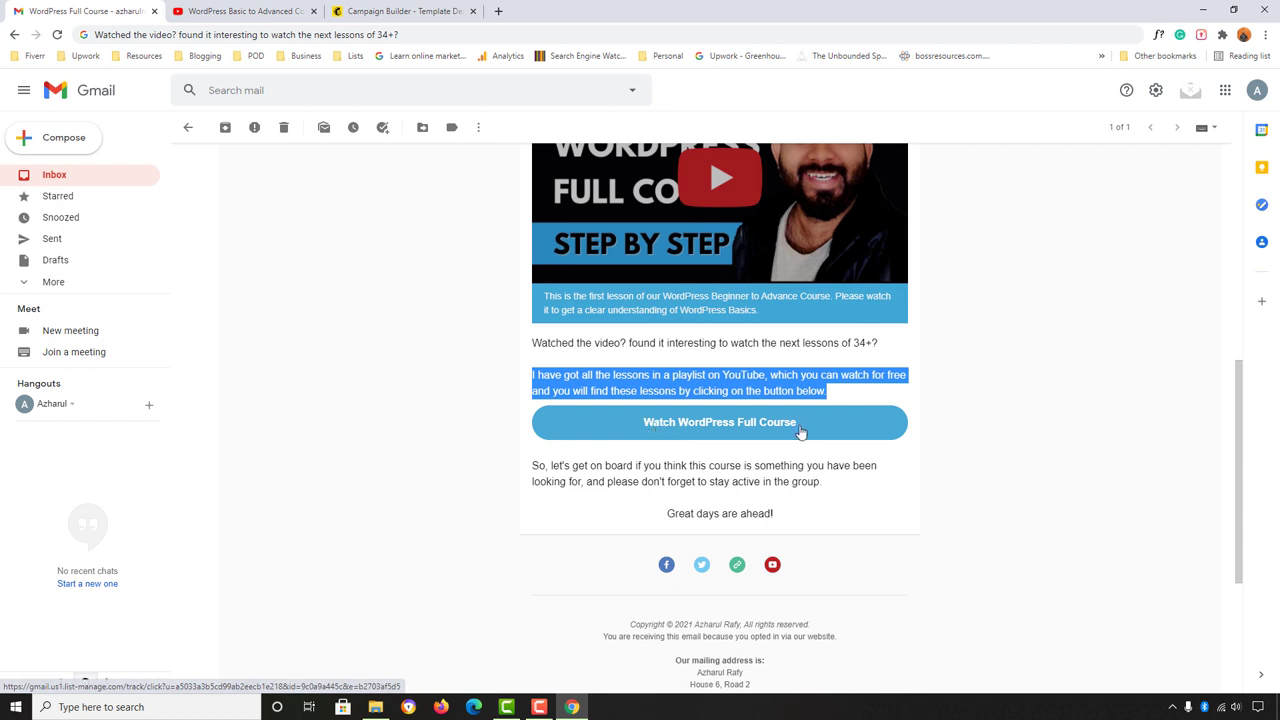
{"action": "left_click", "coordinate": [410, 10]}
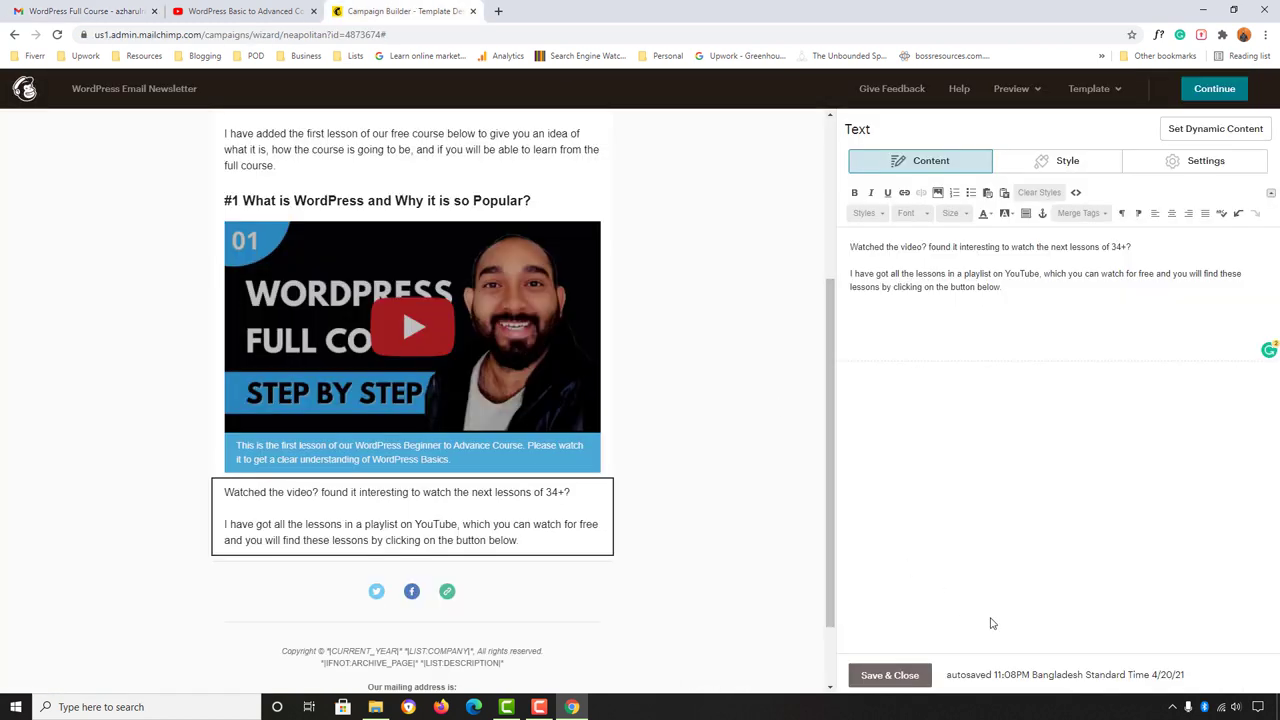
{"action": "left_click", "coordinate": [890, 676]}
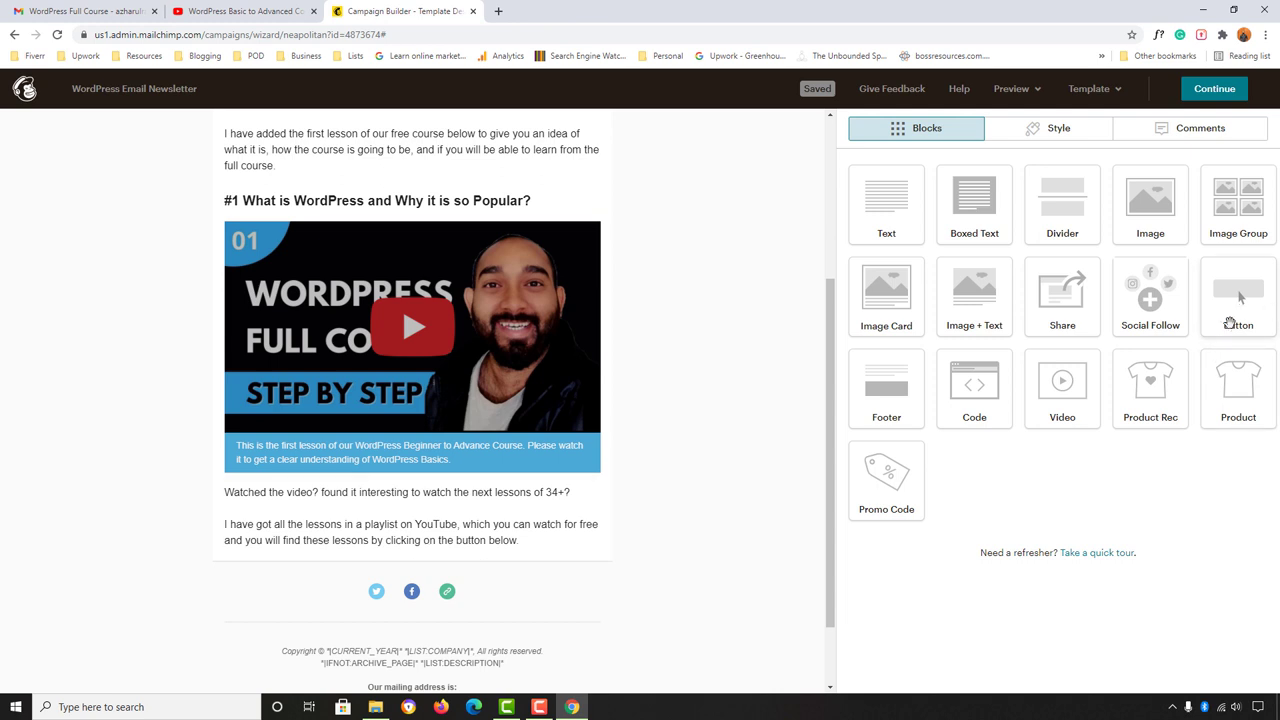
Step: Add a button above the social icons labelled 'Watch The Full WordPress Course', linking to a web address
{"action": "left_click_drag", "start_coordinate": [1241, 303], "coordinate": [451, 641]}
{"action": "left_click_drag", "start_coordinate": [393, 582], "coordinate": [548, 520]}
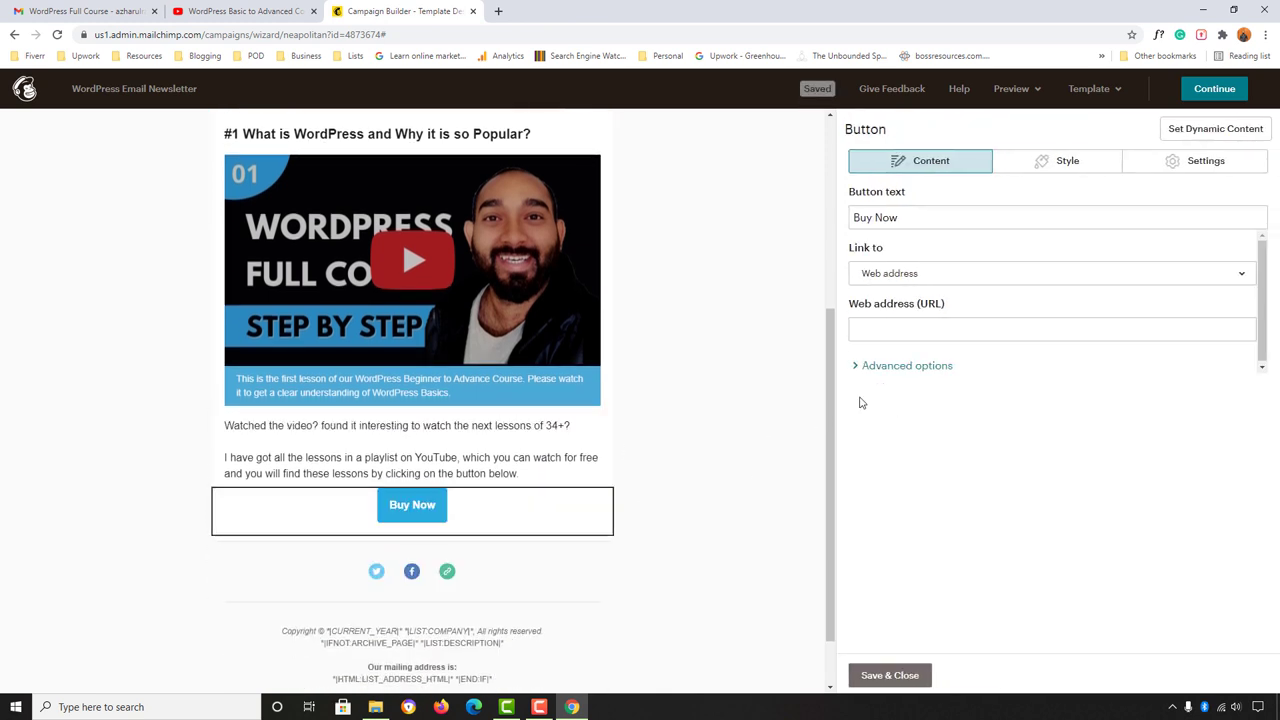
{"action": "left_click_drag", "start_coordinate": [920, 217], "coordinate": [831, 220]}
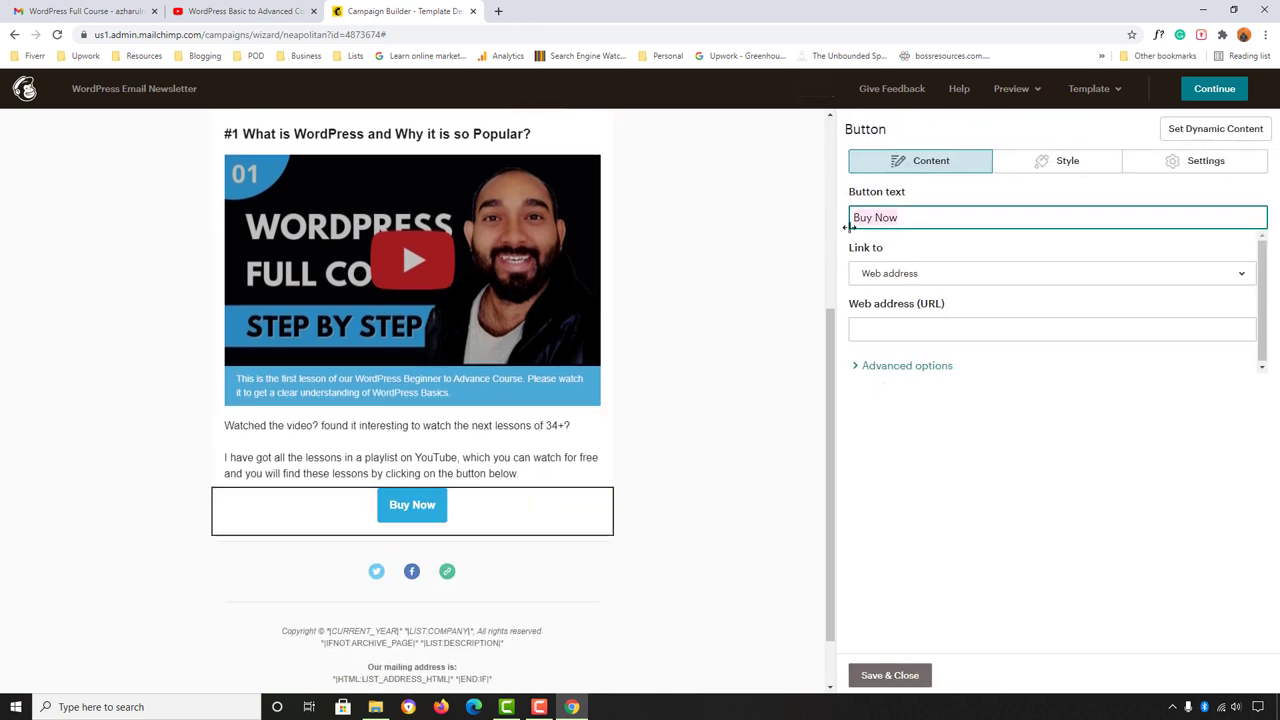
{"action": "key", "text": "BackSpace"}
{"action": "type", "text": "Wa"}
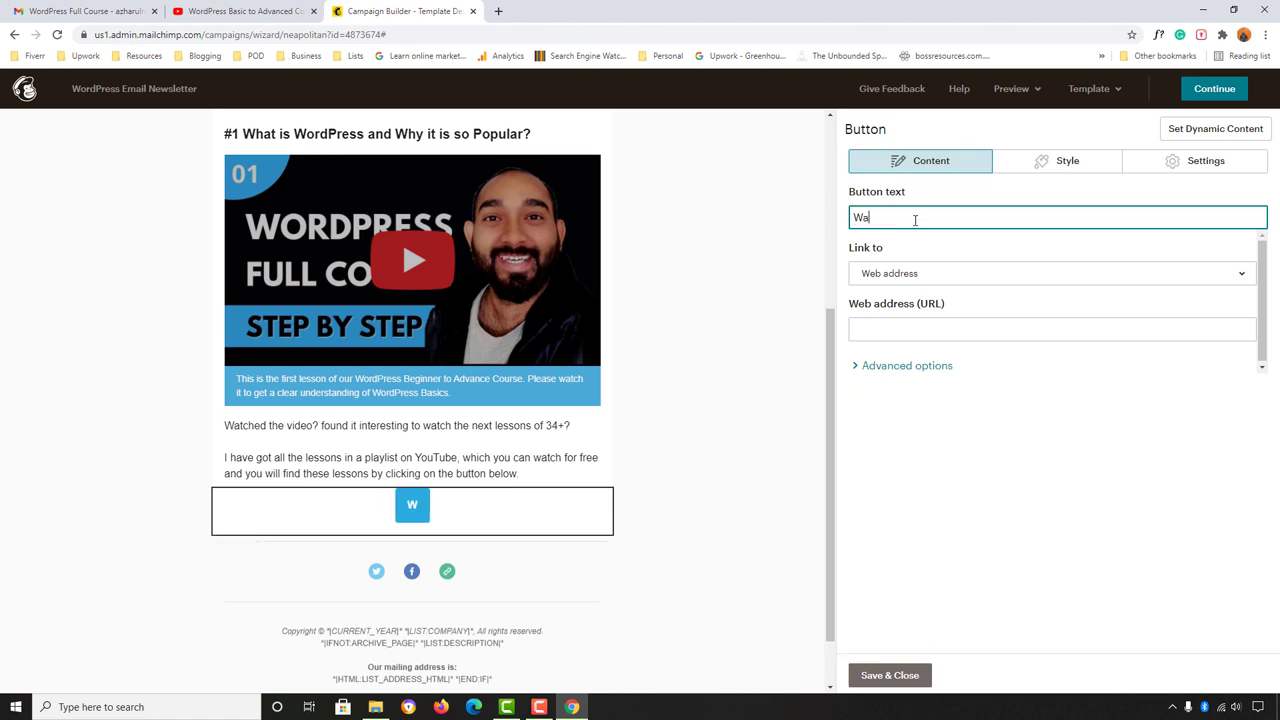
{"action": "type", "text": "tch The Fu"}
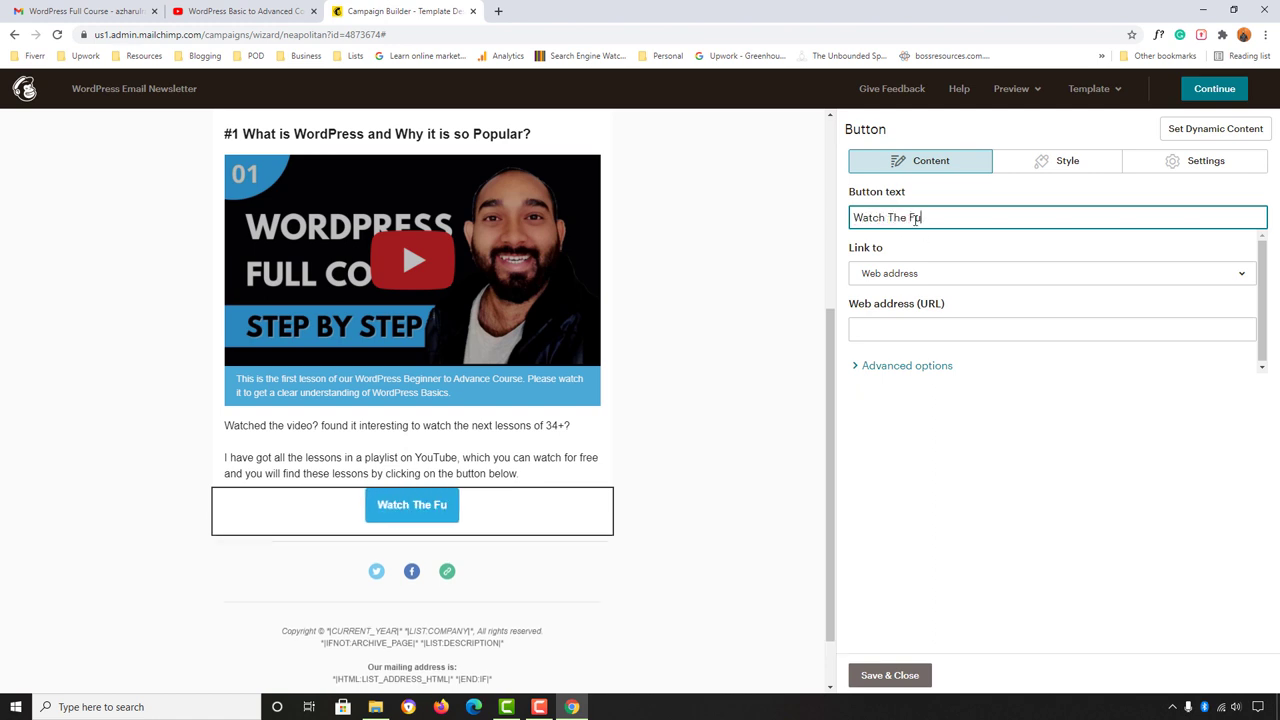
{"action": "type", "text": "ll WordPress Course"}
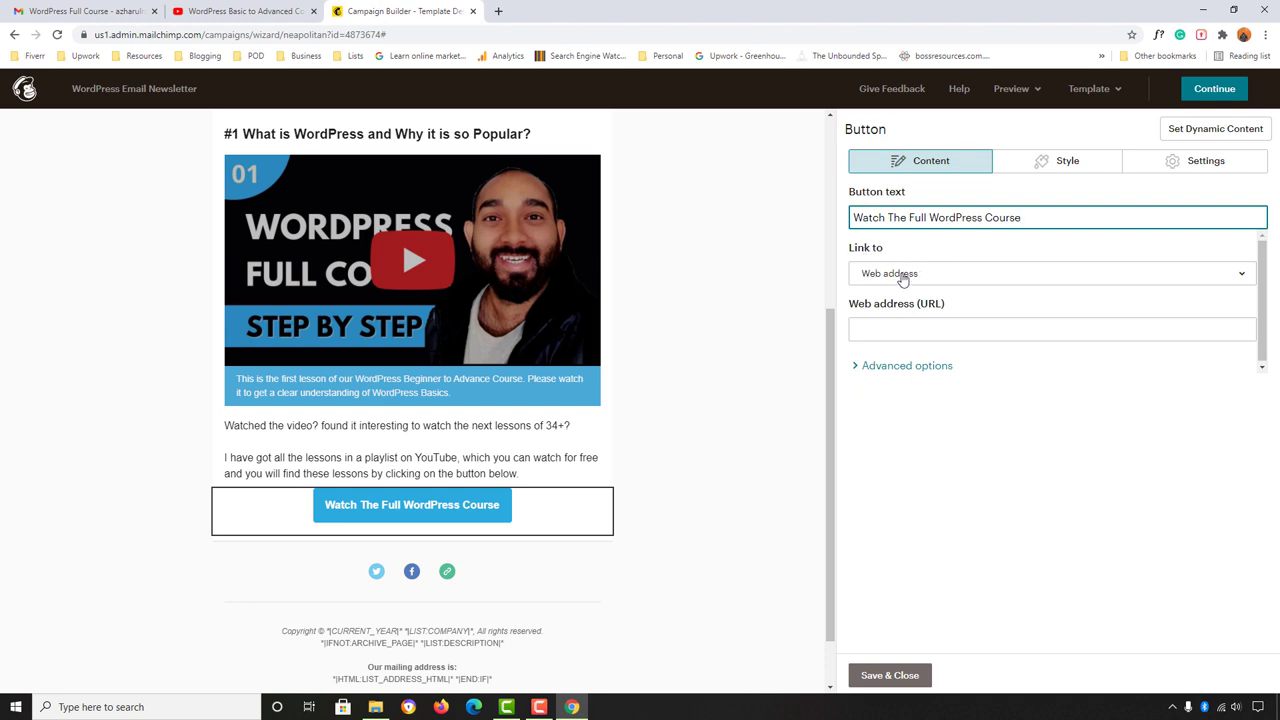
{"action": "left_click", "coordinate": [902, 279]}
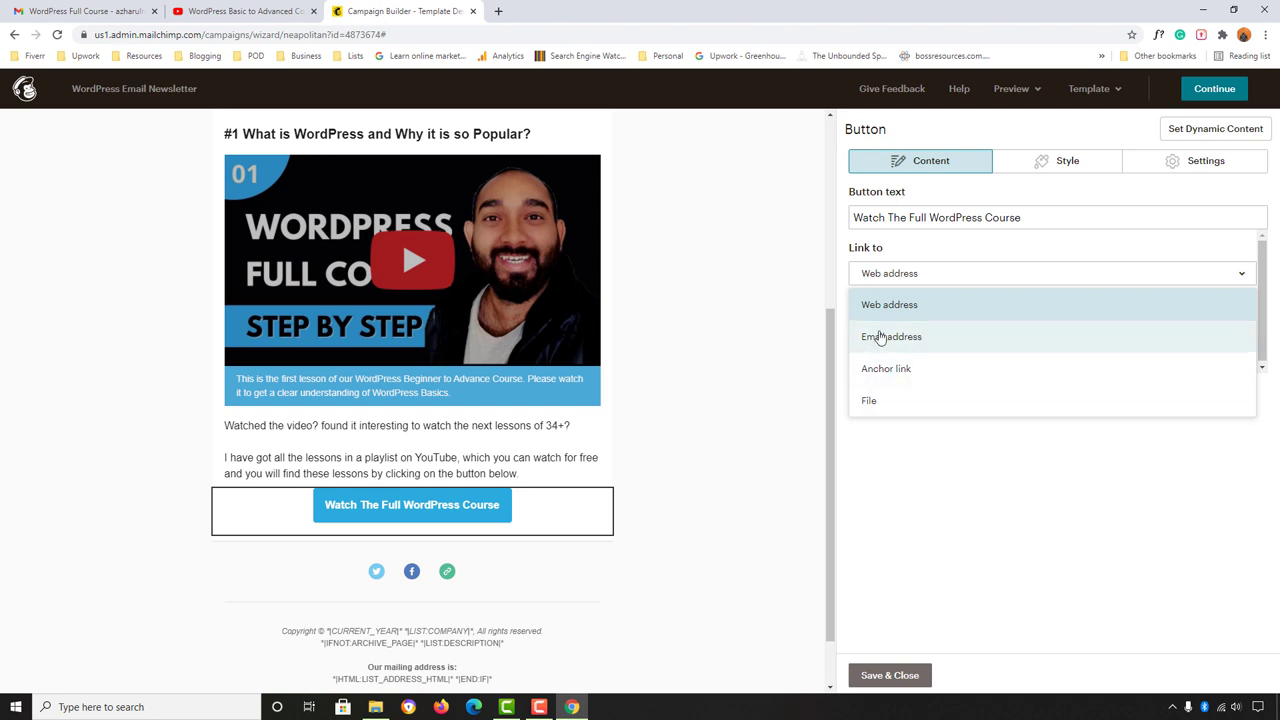
{"action": "left_click", "coordinate": [903, 307]}
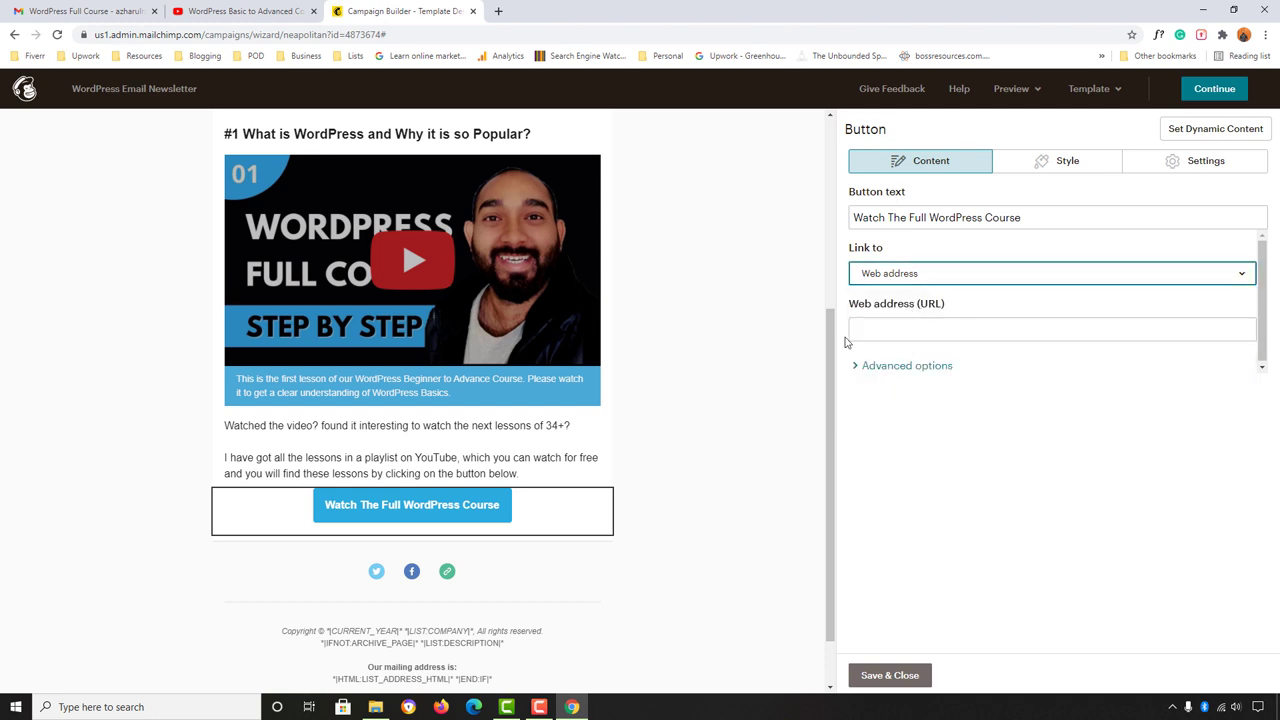
{"action": "left_click", "coordinate": [890, 330]}
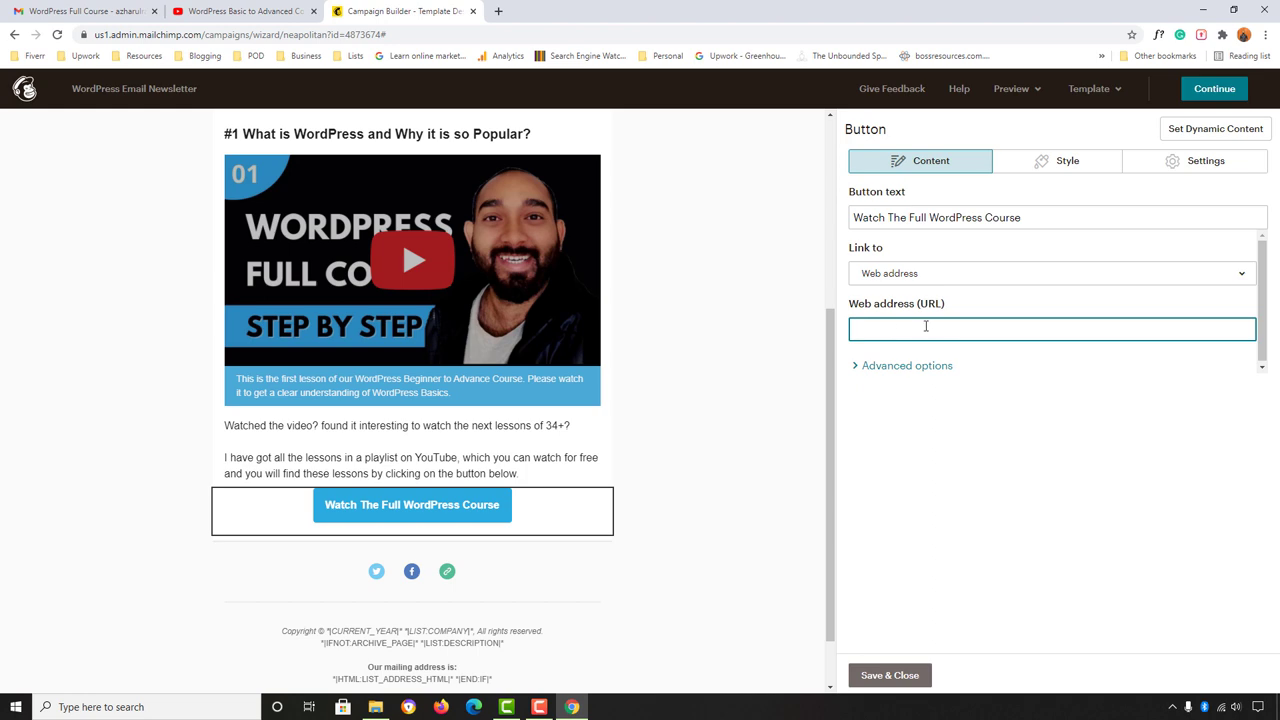
Step: Copy the YouTube playlist address and paste it as the button's web address
{"action": "left_click", "coordinate": [230, 10]}
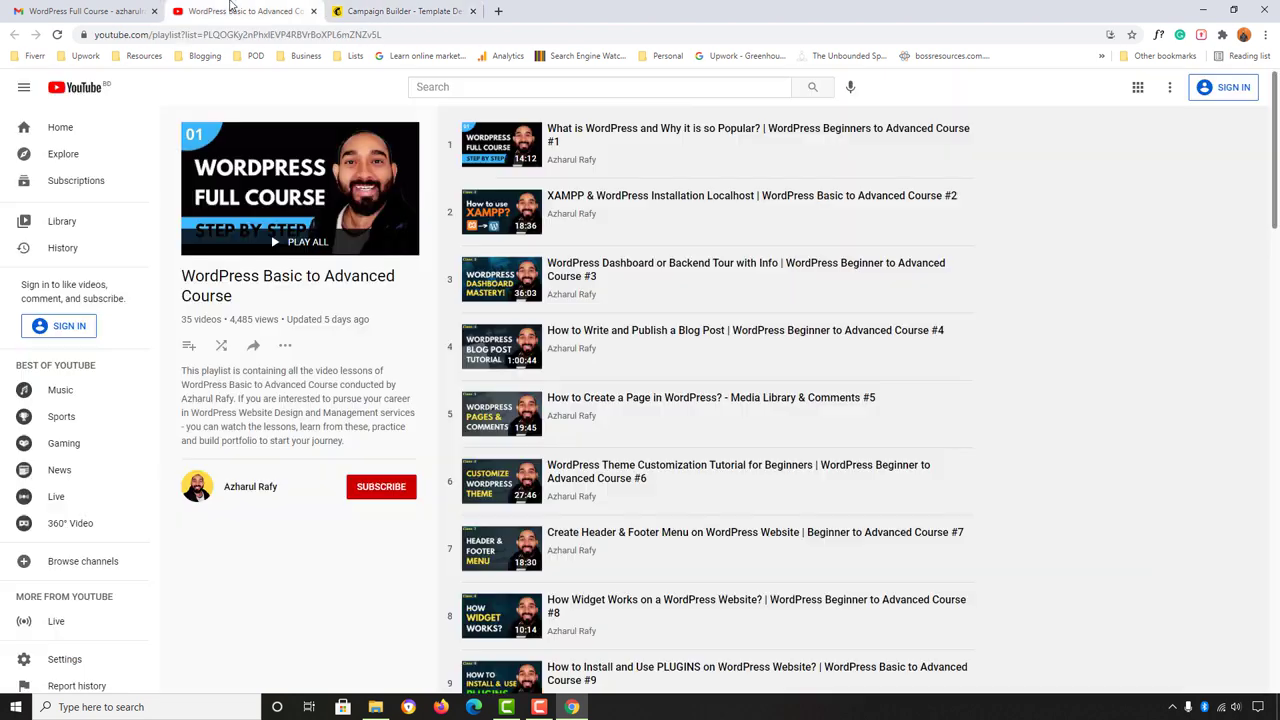
{"action": "left_click", "coordinate": [285, 35]}
{"action": "right_click", "coordinate": [285, 36]}
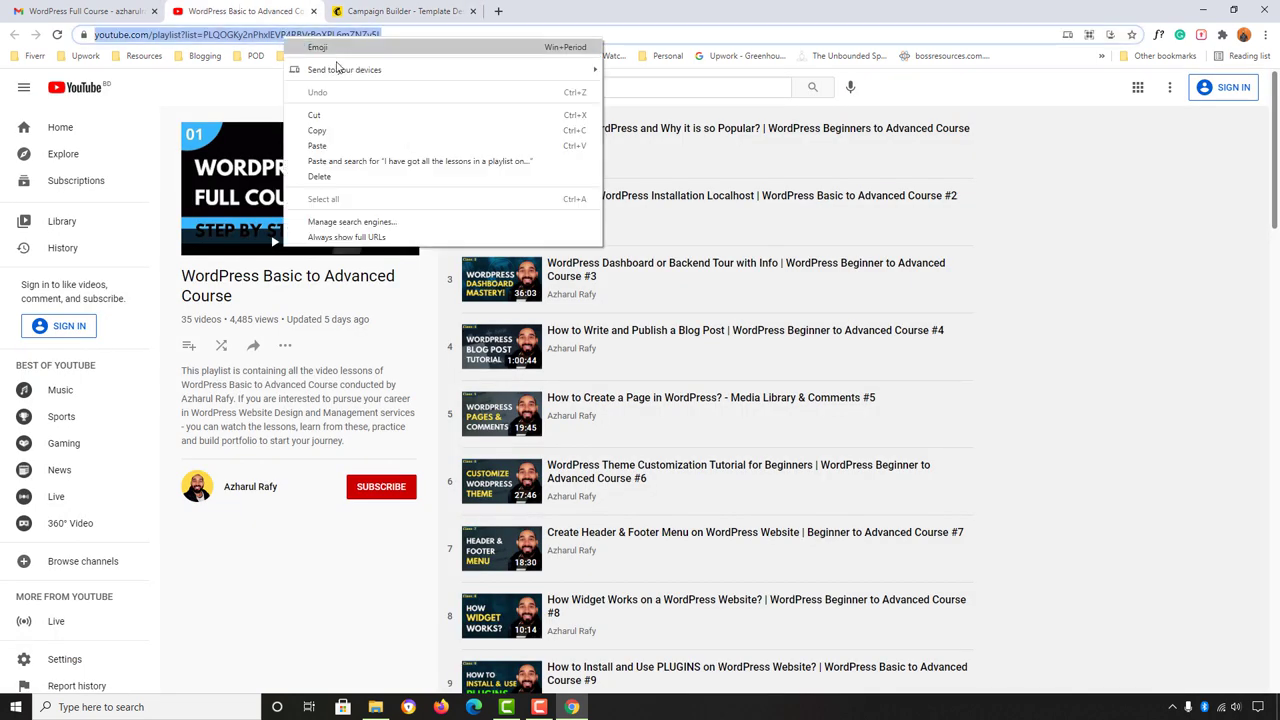
{"action": "left_click", "coordinate": [318, 131]}
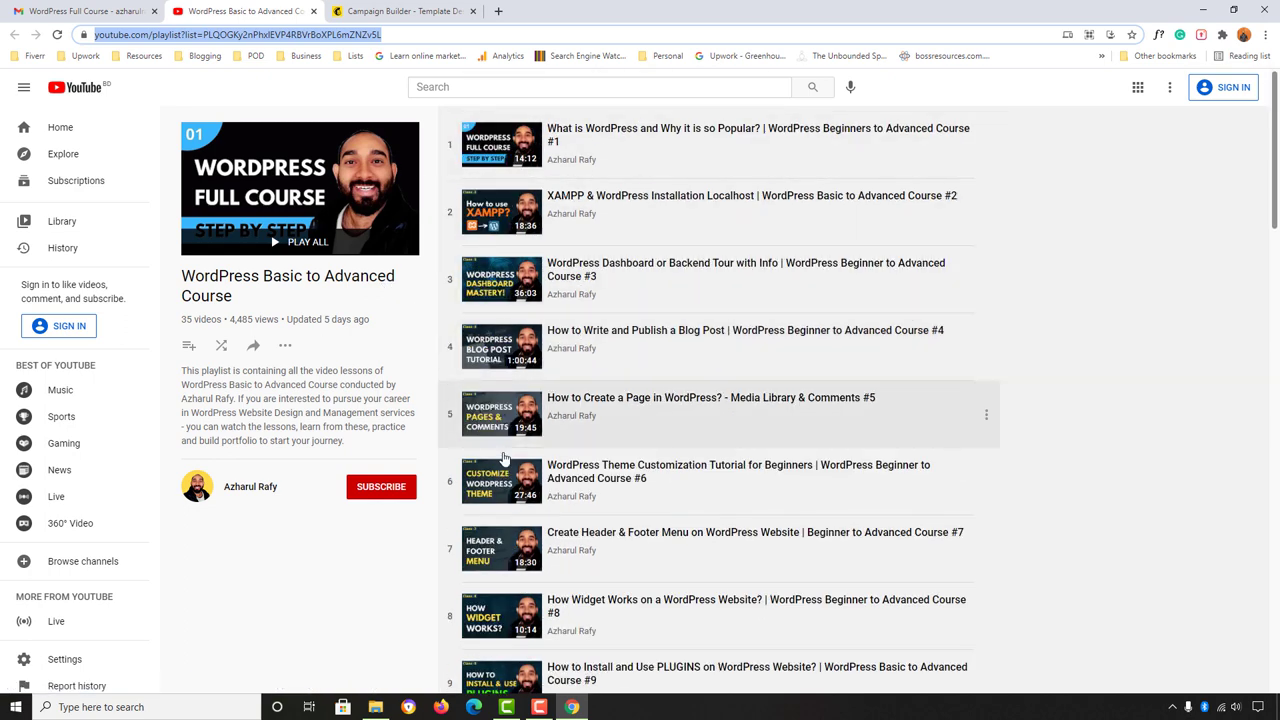
{"action": "left_click", "coordinate": [400, 11]}
{"action": "key", "text": "ctrl+a"}
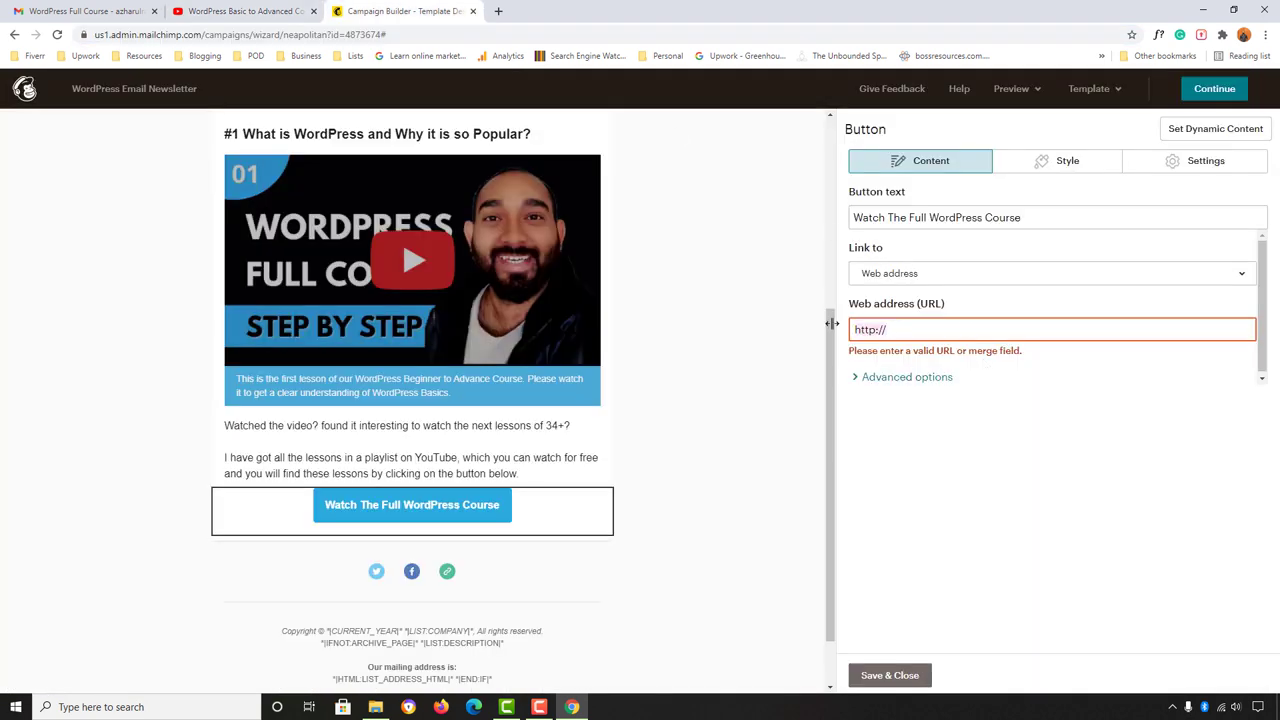
{"action": "key", "text": "ctrl+v"}
{"action": "left_click", "coordinate": [1040, 402]}
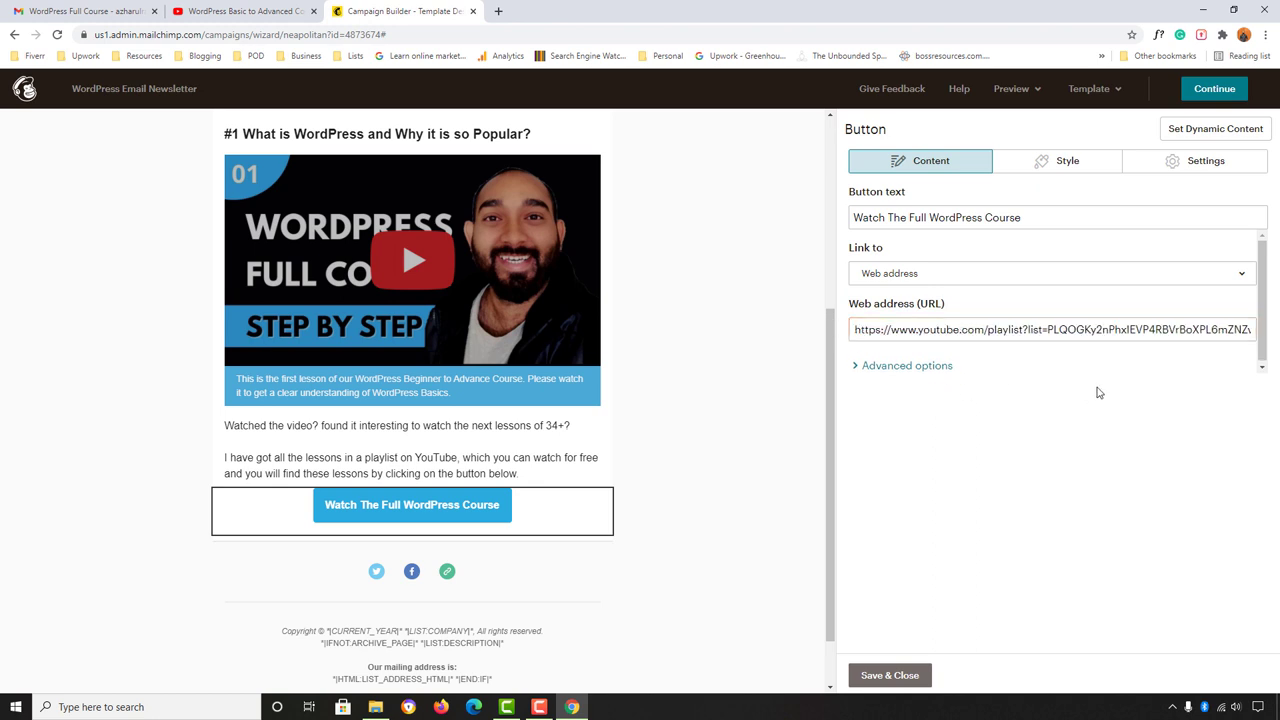
Step: Give the button link the title 'Access The Full Course' under advanced options and save it
{"action": "left_click", "coordinate": [906, 366]}
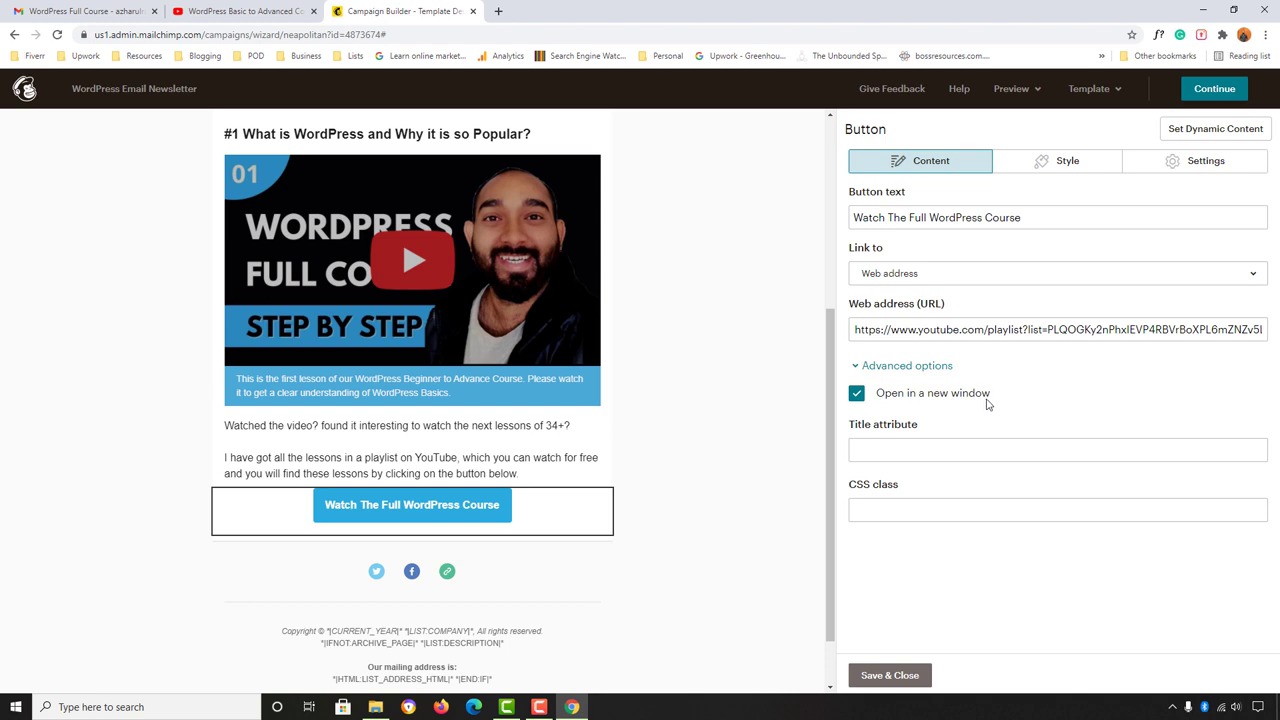
{"action": "left_click", "coordinate": [916, 446]}
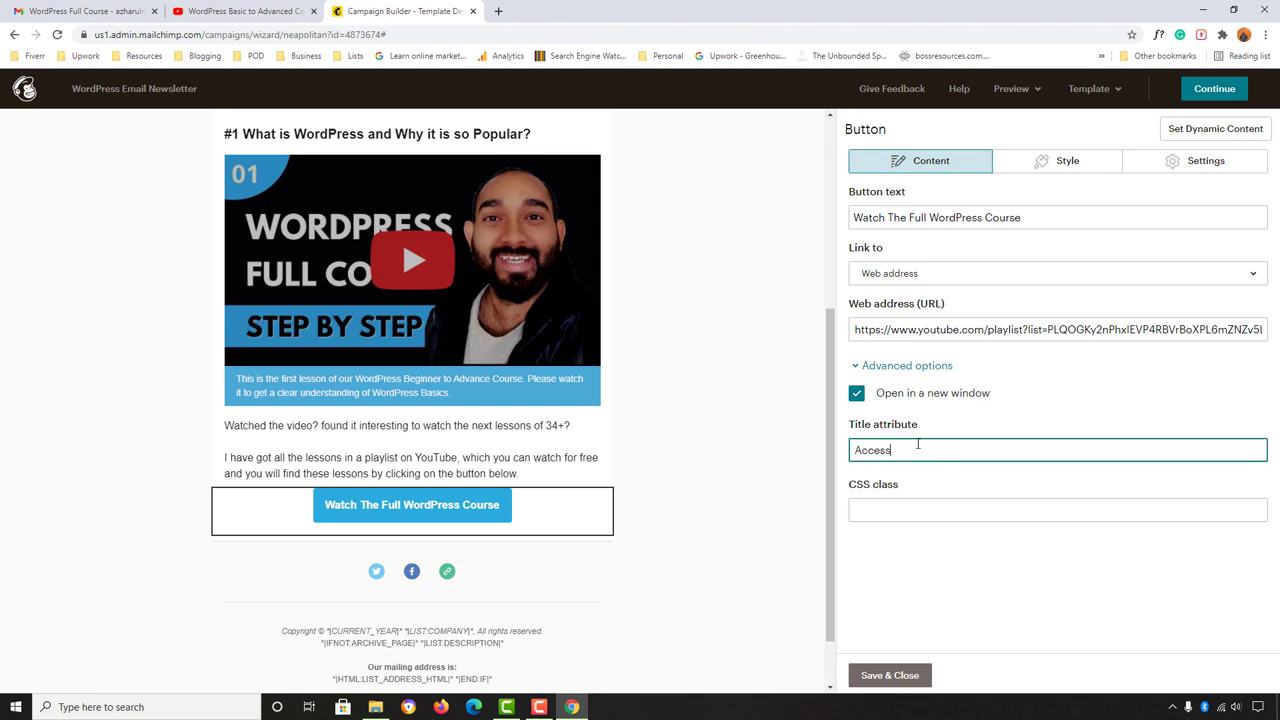
{"action": "type", "text": "Access The Full Course"}
{"action": "left_click", "coordinate": [886, 680]}
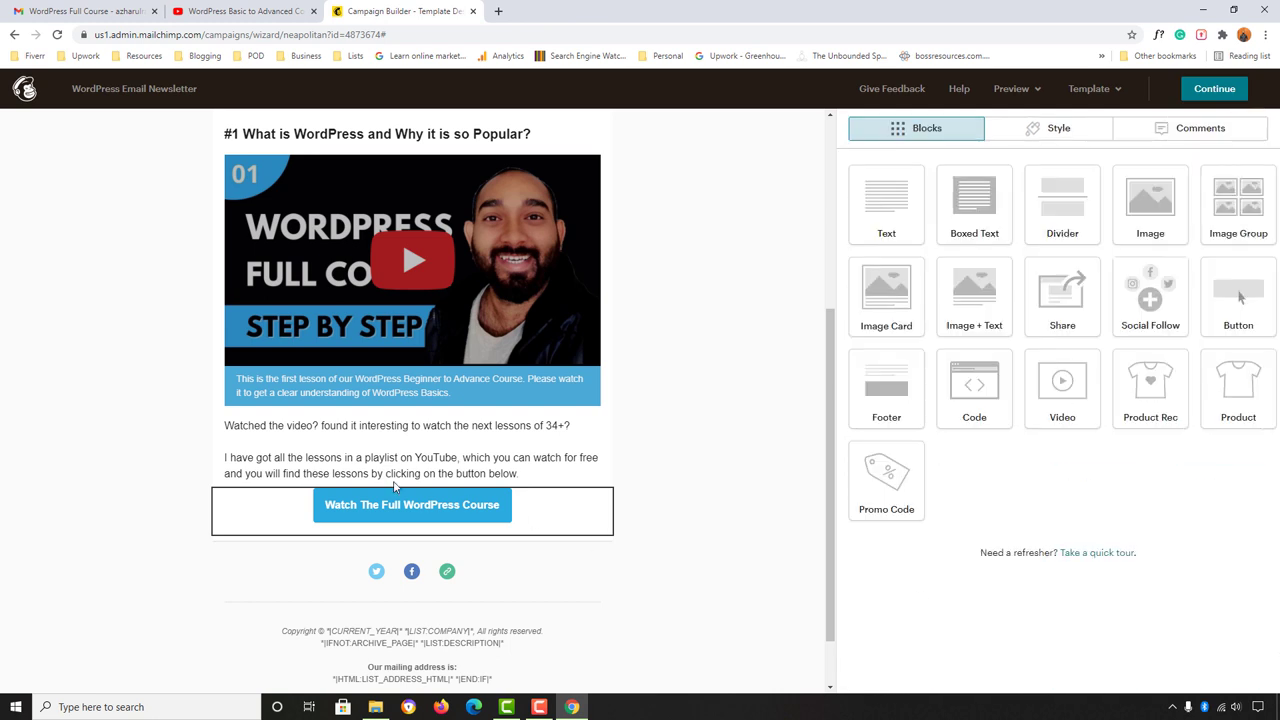
Step: Set the course button's rounded corners slider to the maximum
{"action": "key", "text": "ctrl+1"}
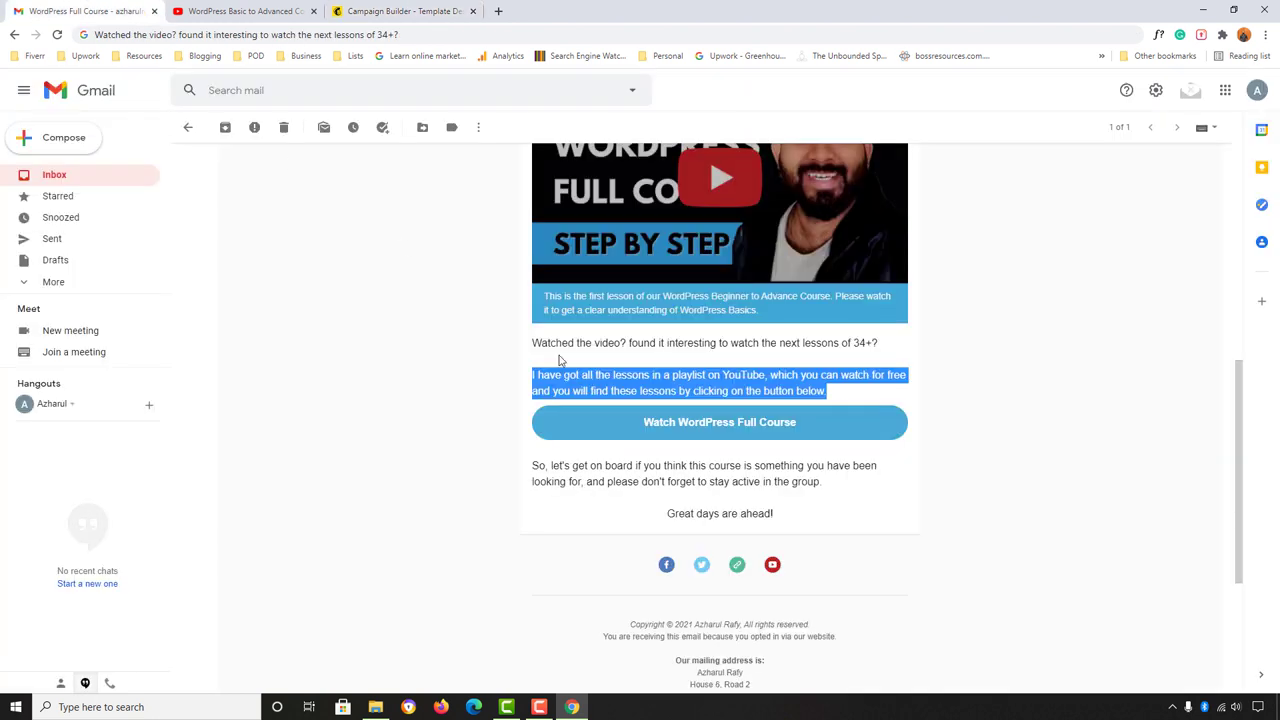
{"action": "left_click", "coordinate": [445, 467]}
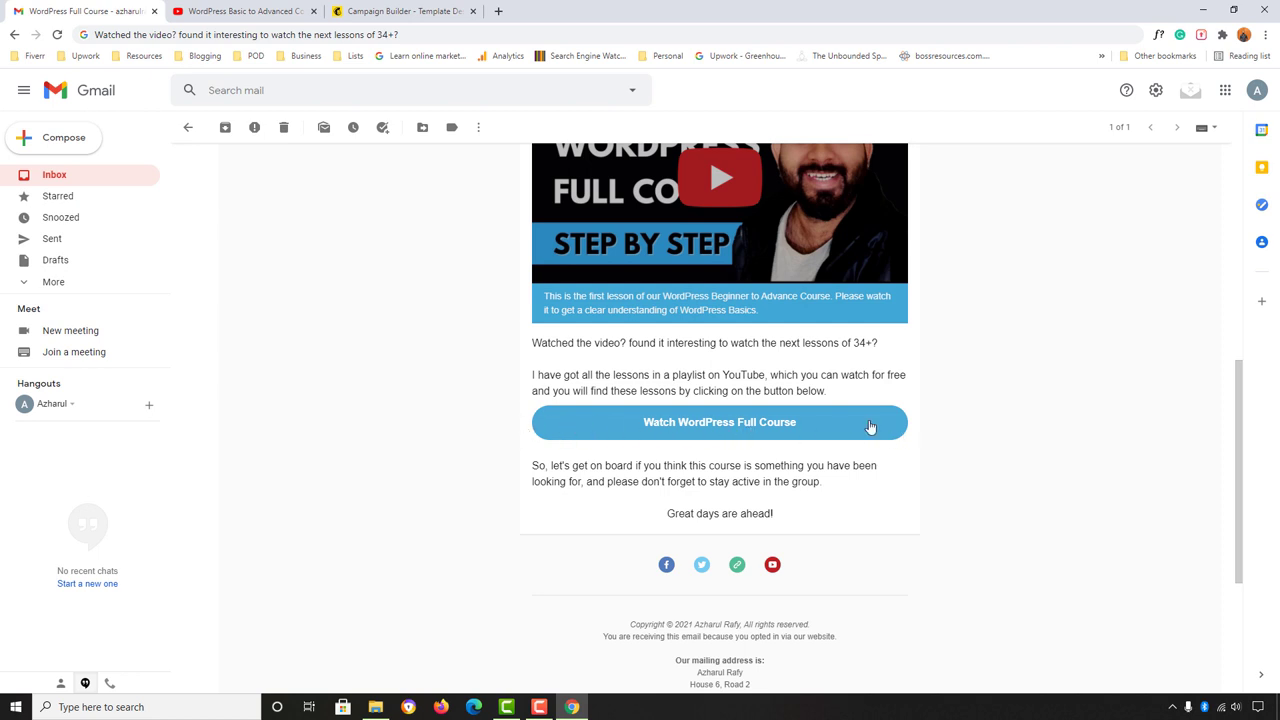
{"action": "left_click", "coordinate": [393, 8]}
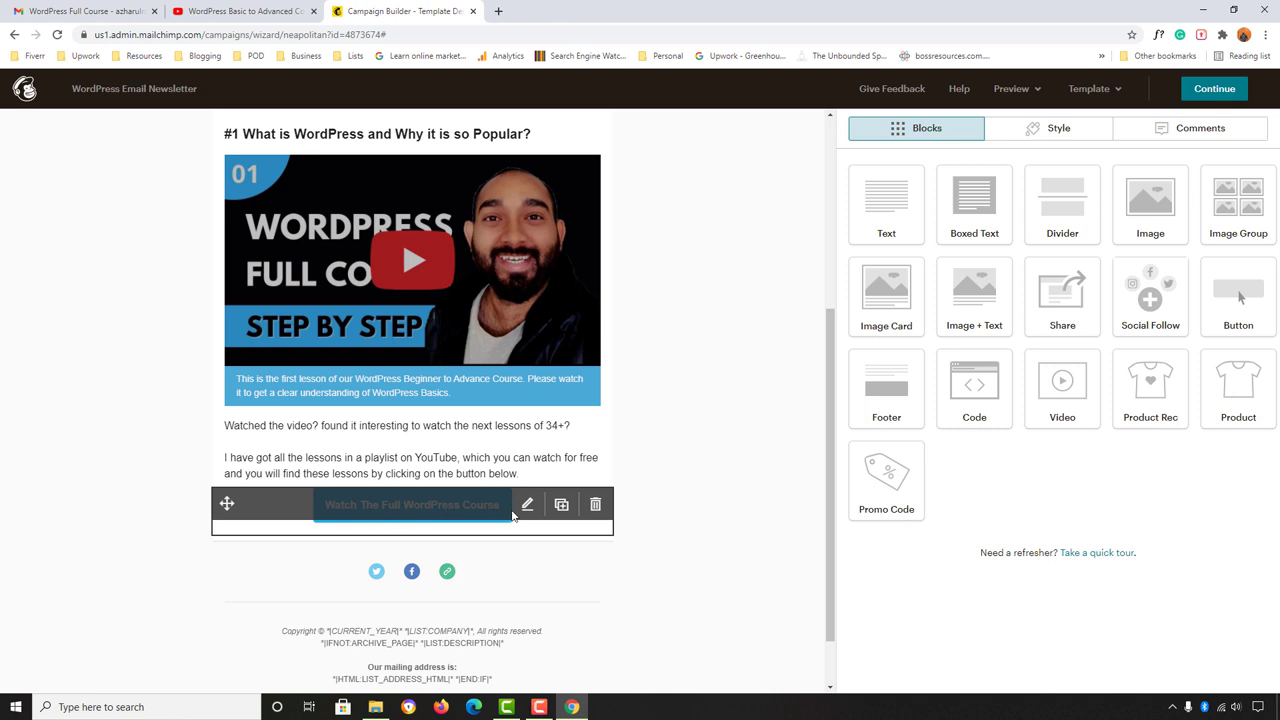
{"action": "left_click", "coordinate": [528, 510]}
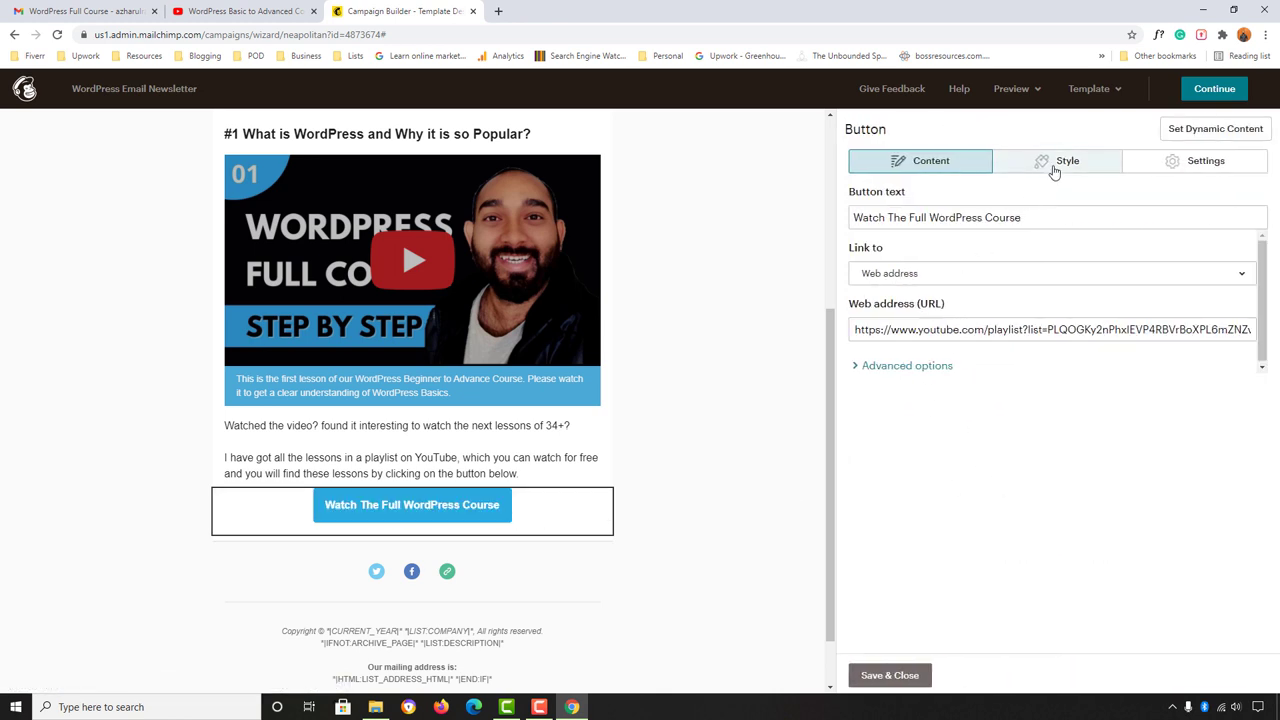
{"action": "left_click", "coordinate": [1056, 166]}
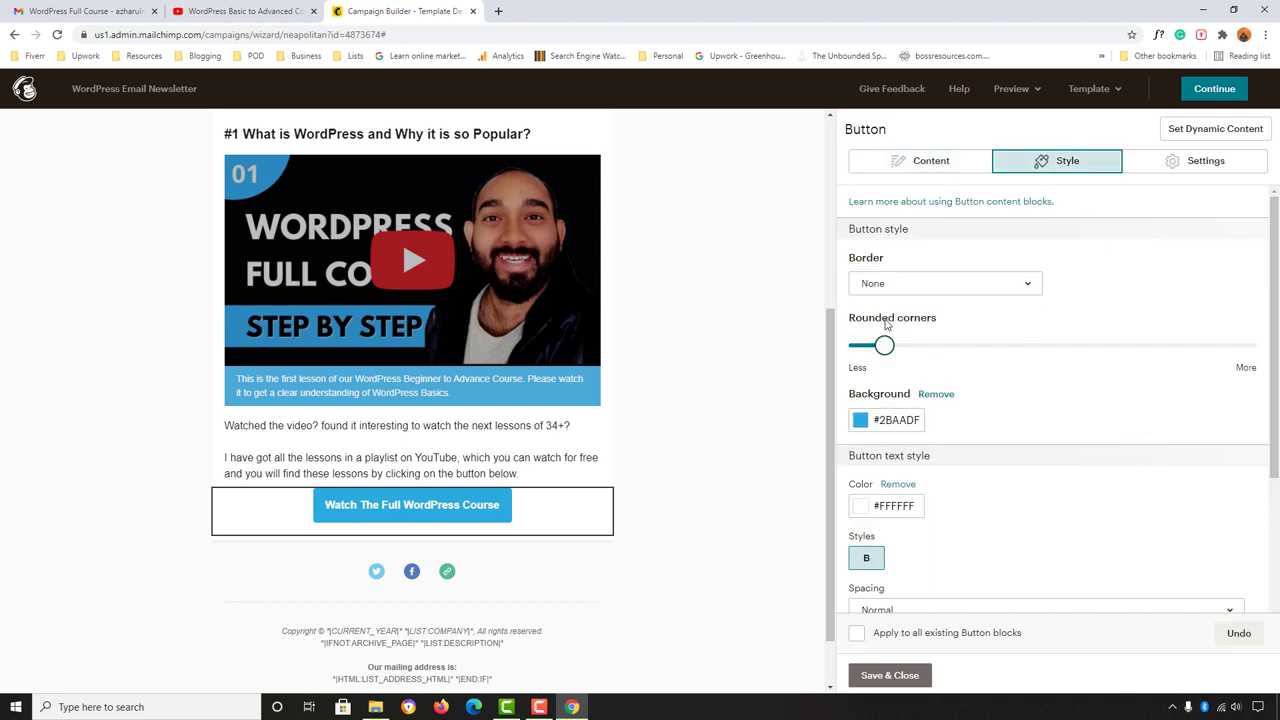
{"action": "left_click_drag", "start_coordinate": [884, 345], "coordinate": [1266, 347]}
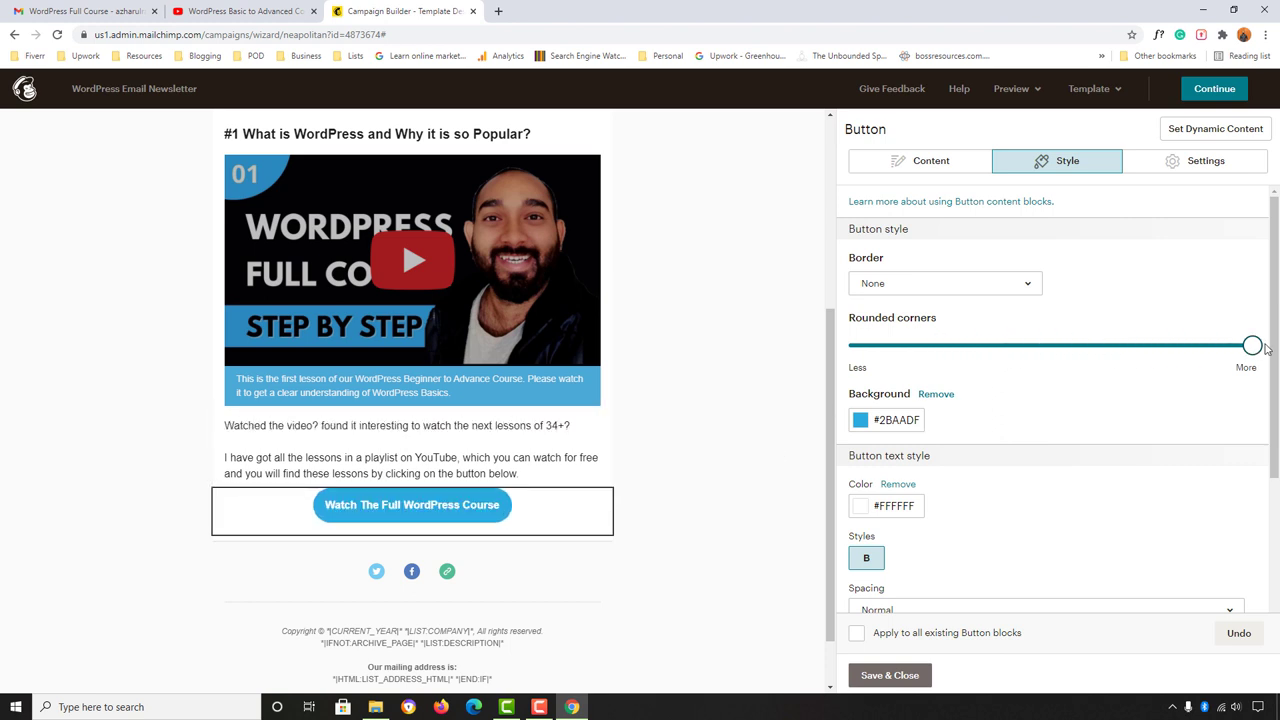
Step: Make the course button full width and save it
{"action": "mouse_move", "coordinate": [419, 516]}
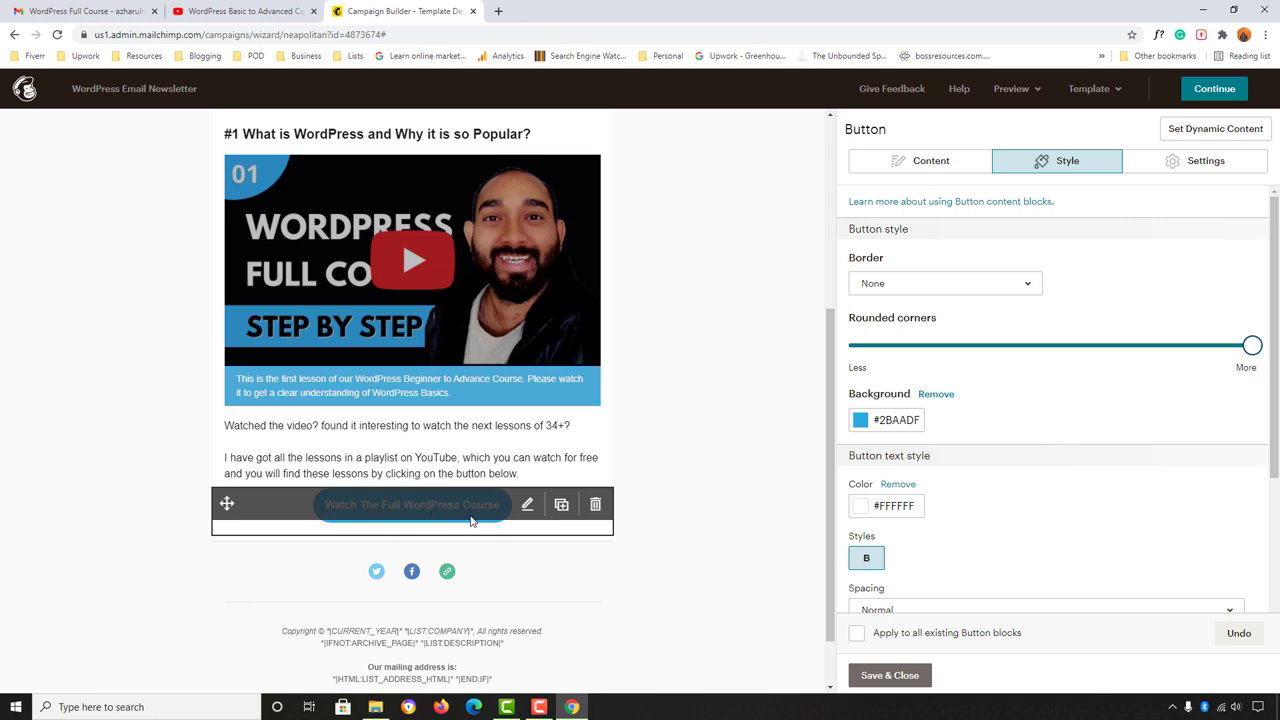
{"action": "left_click", "coordinate": [1189, 164]}
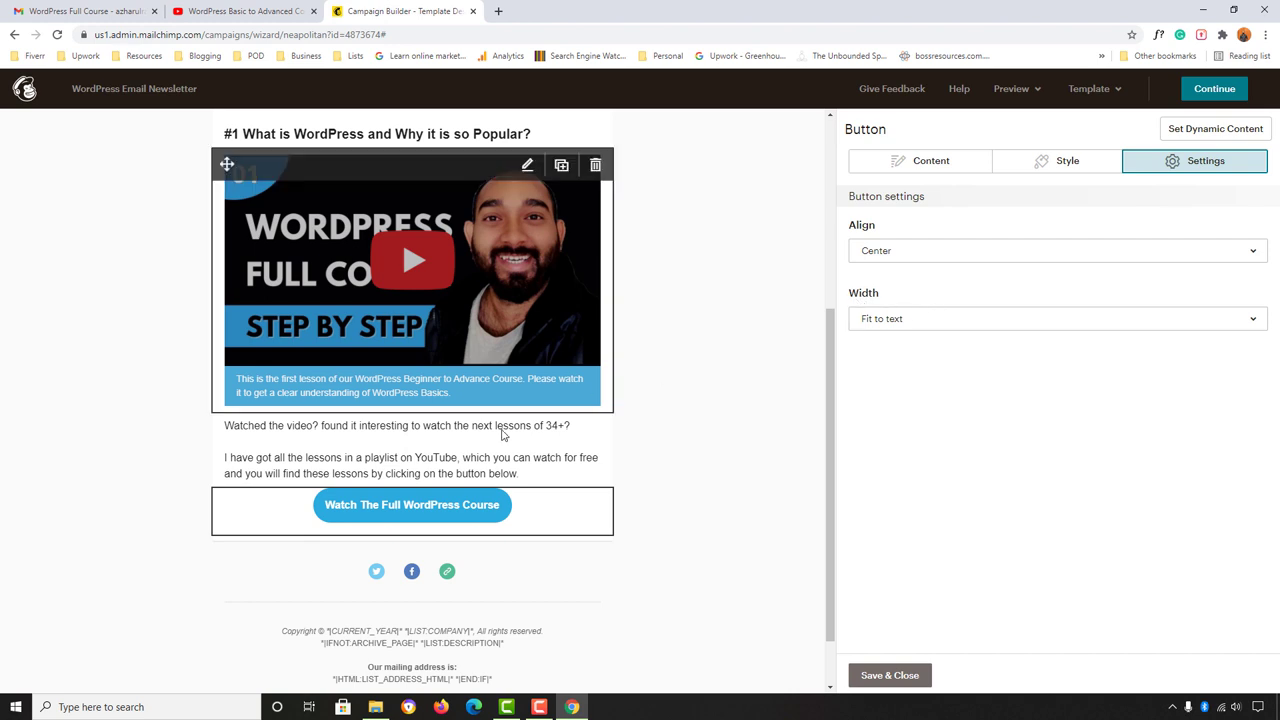
{"action": "left_click", "coordinate": [920, 328]}
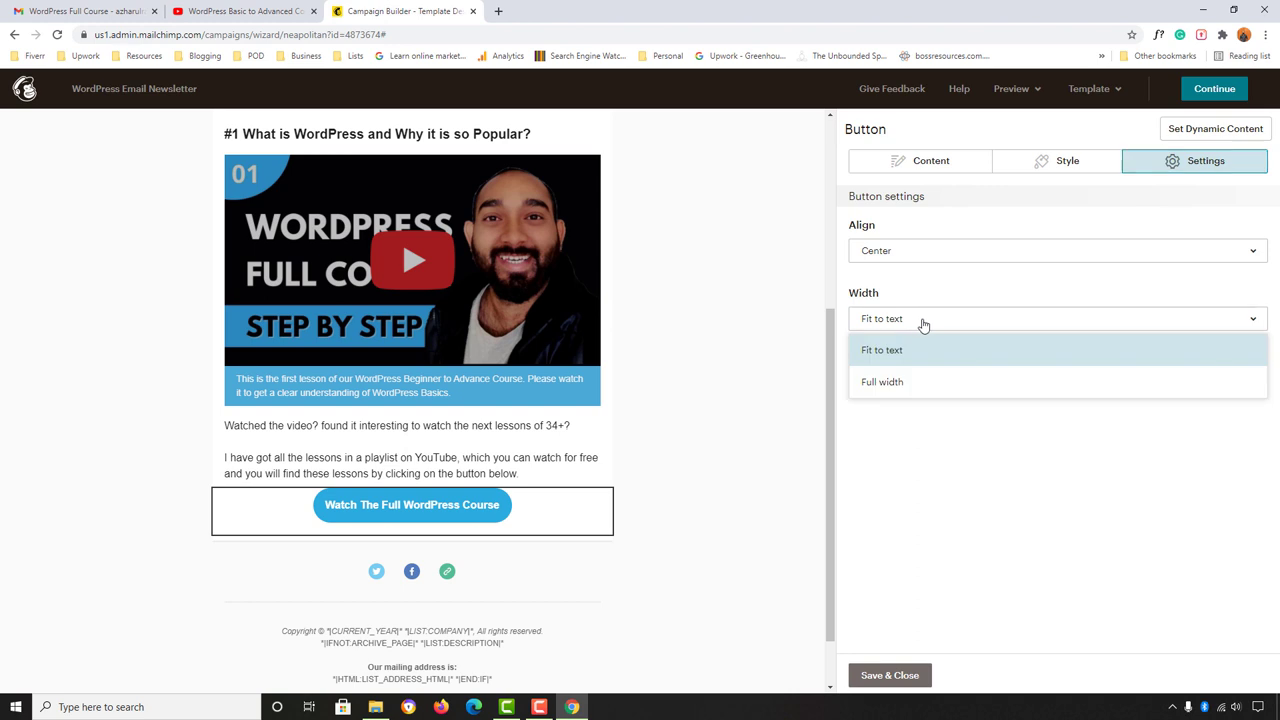
{"action": "left_click", "coordinate": [889, 388]}
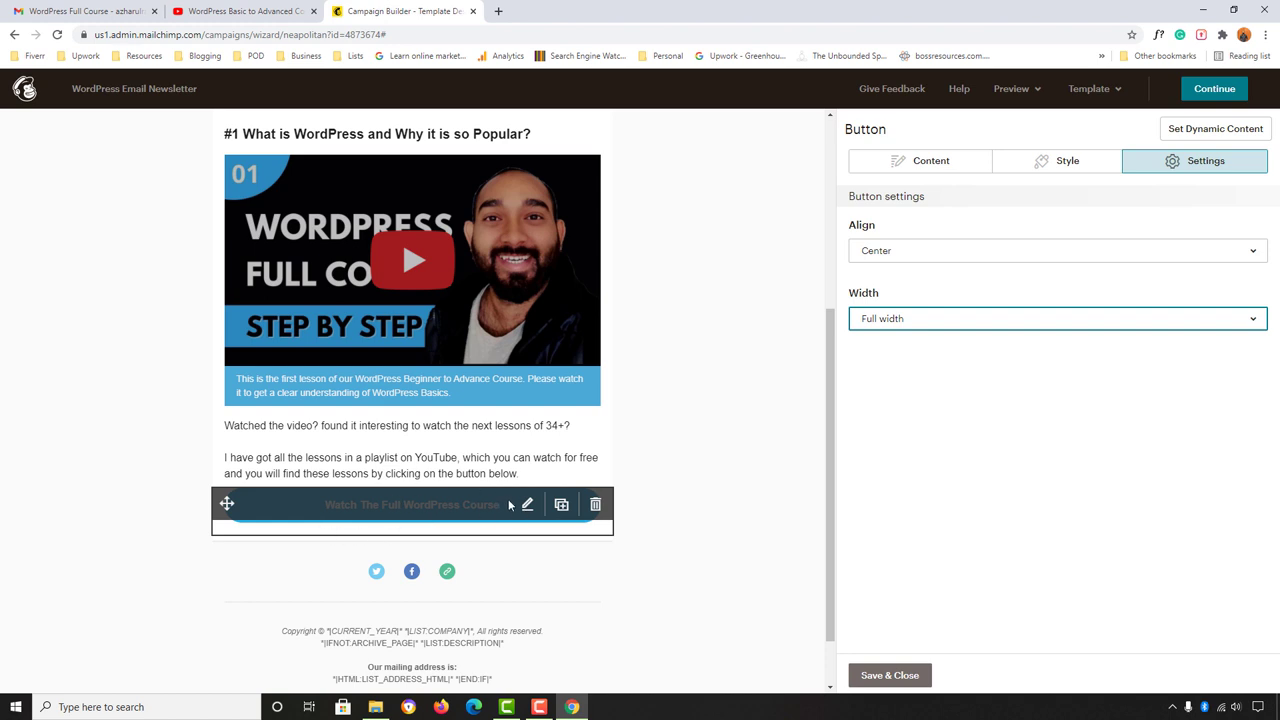
{"action": "left_click", "coordinate": [890, 675]}
Step: Replace the hard-coded name after 'Hi' in the intro greeting with the *|FNAME|* First Name merge tag
{"action": "scroll", "coordinate": [712, 535], "scroll_direction": "up", "scroll_amount": 2}
{"action": "scroll", "coordinate": [727, 535], "scroll_direction": "up", "scroll_amount": 1}
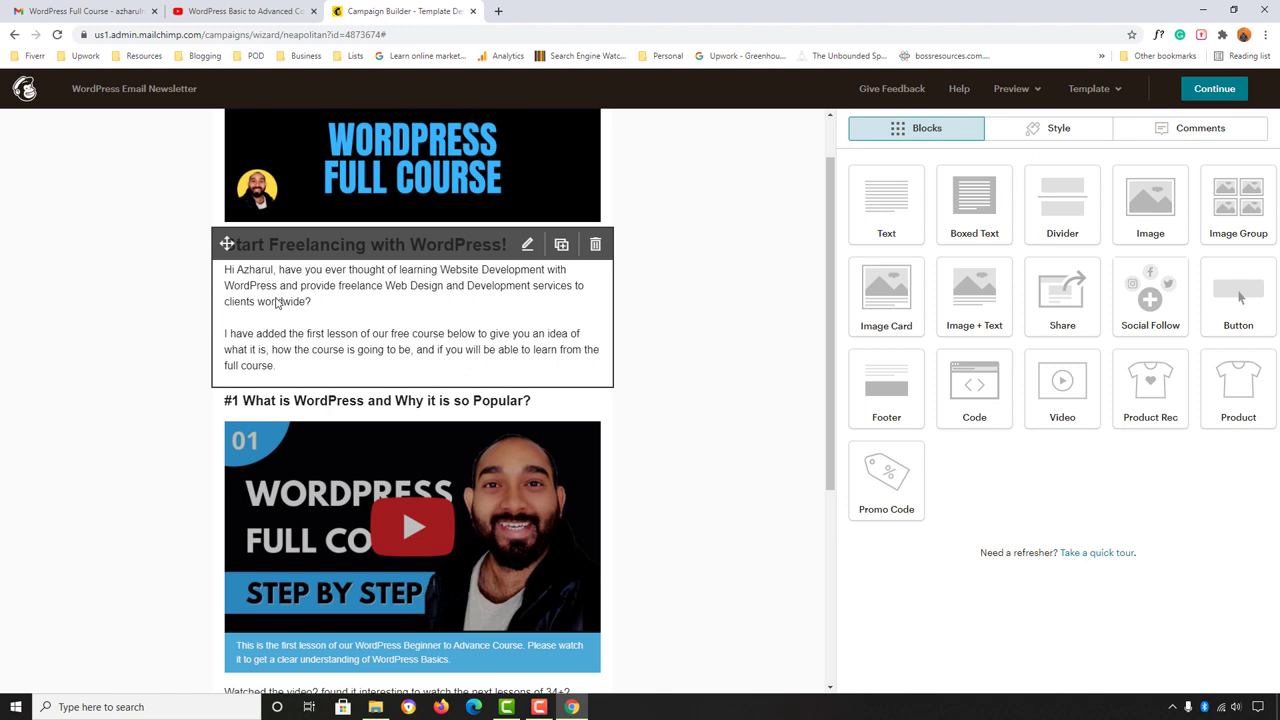
{"action": "left_click", "coordinate": [527, 246]}
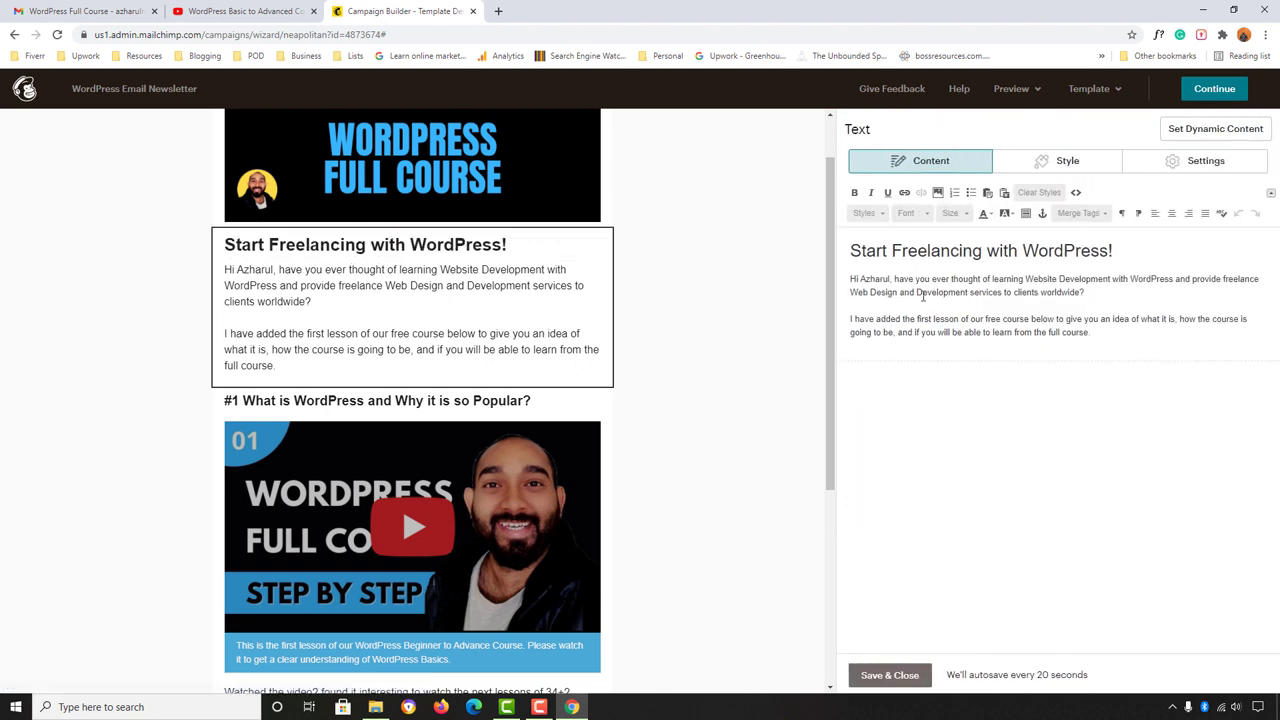
{"action": "double_click", "coordinate": [874, 280]}
{"action": "key", "text": "BackSpace"}
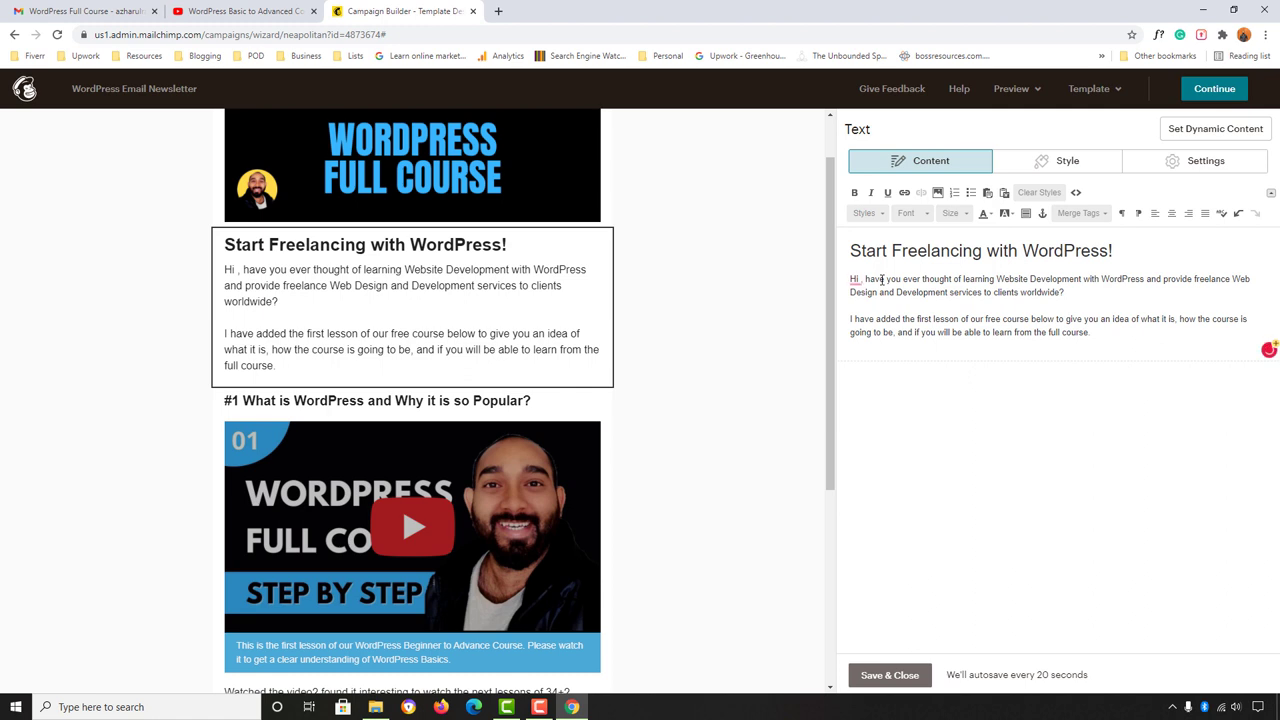
{"action": "left_click", "coordinate": [1094, 215]}
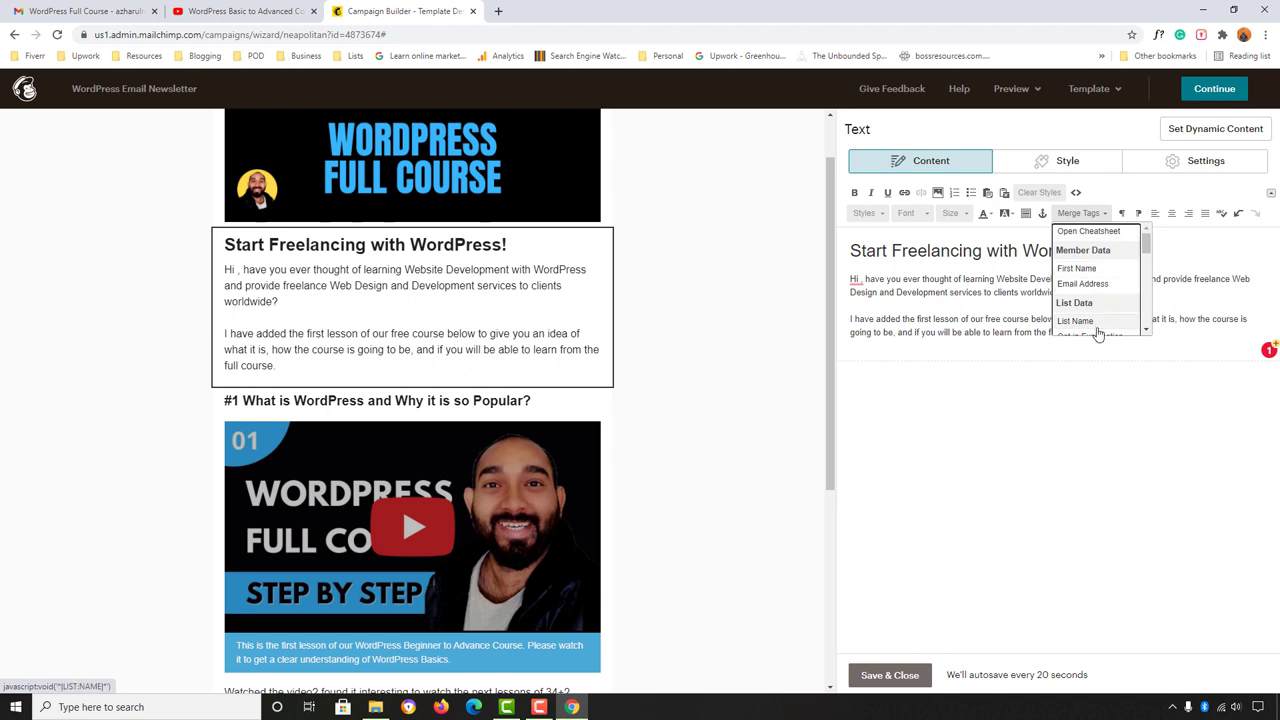
{"action": "left_click", "coordinate": [1078, 270]}
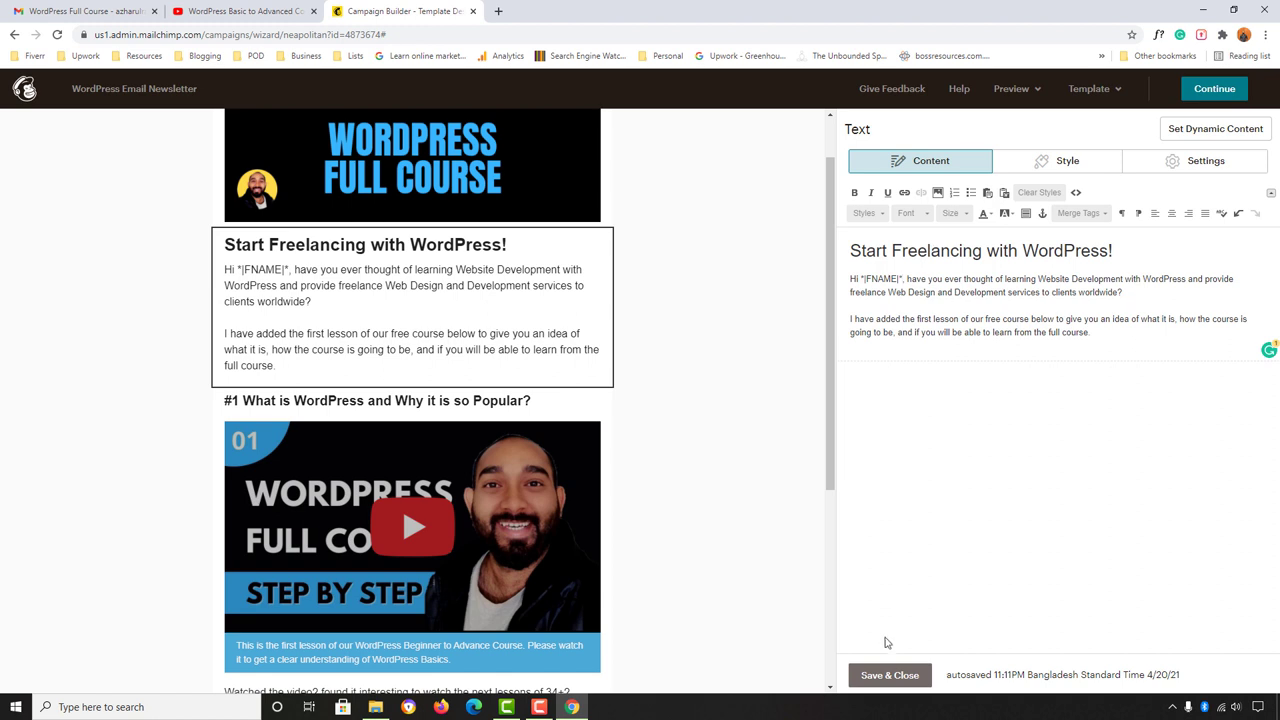
Step: Save the intro greeting and review the sent test email's closing paragraph in Gmail
{"action": "left_click", "coordinate": [890, 676]}
{"action": "scroll", "coordinate": [763, 506], "scroll_direction": "down", "scroll_amount": 3}
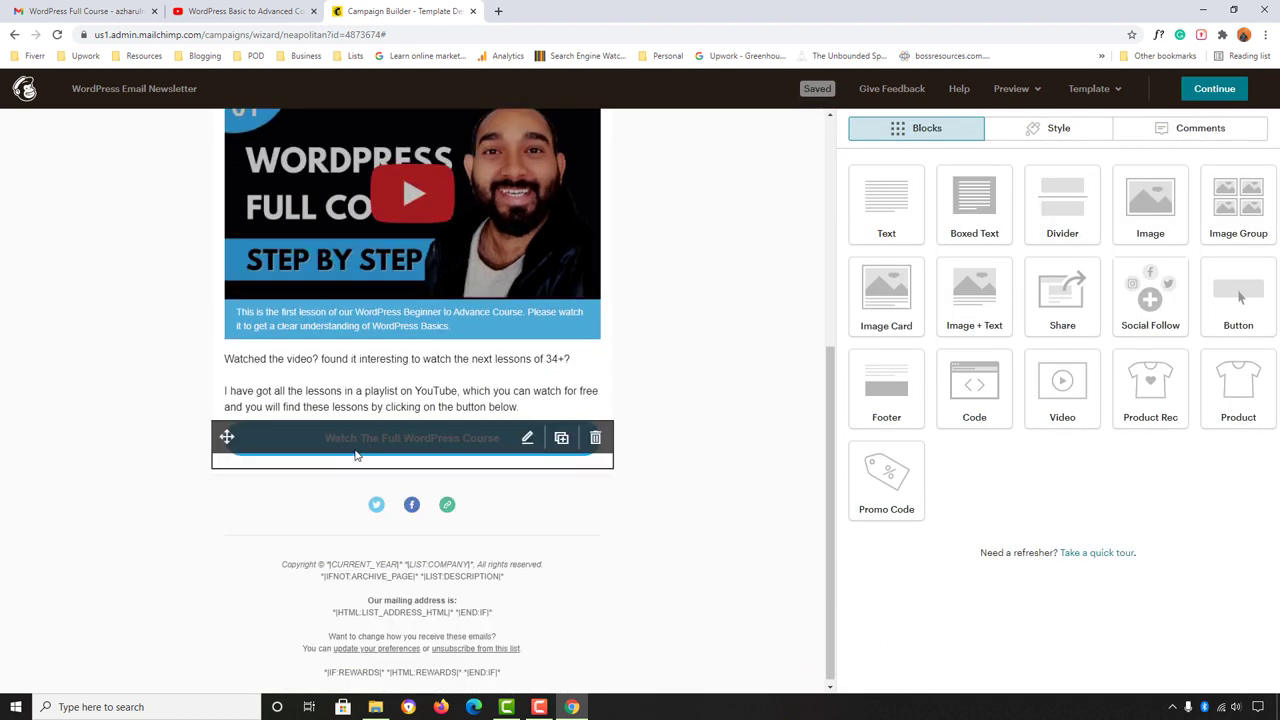
{"action": "left_click", "coordinate": [85, 11]}
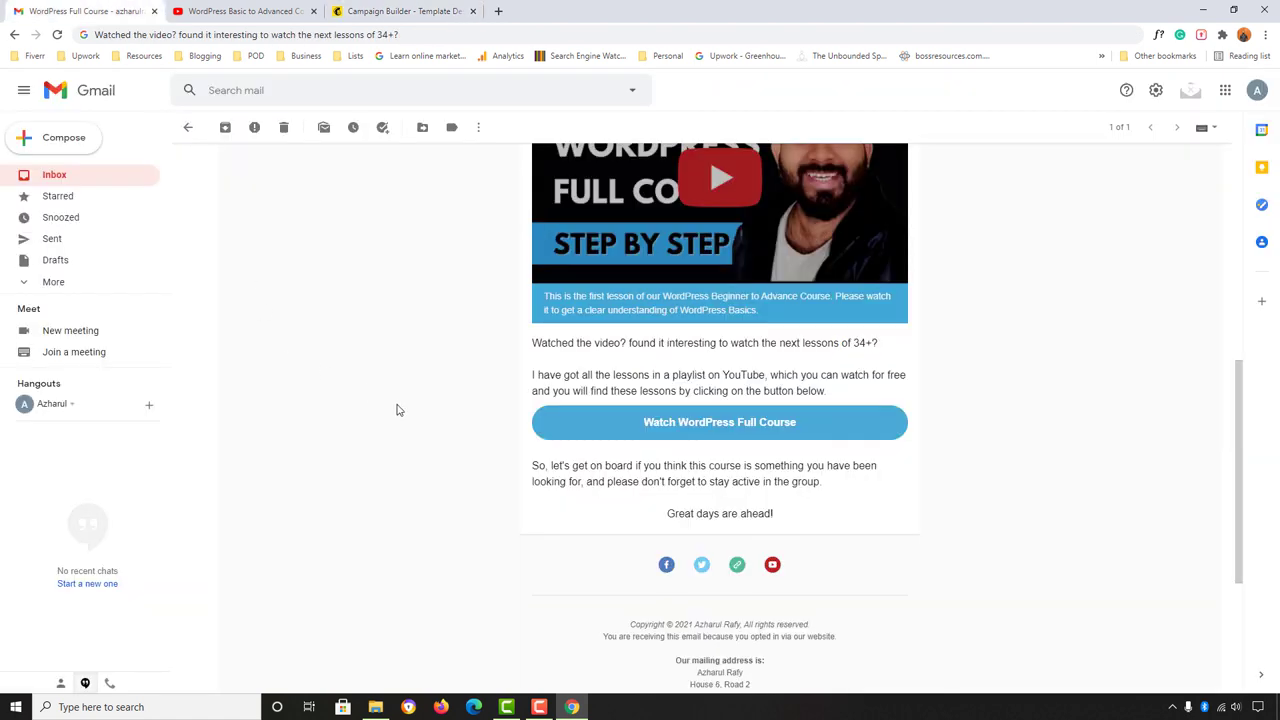
{"action": "scroll", "coordinate": [473, 297], "scroll_direction": "down", "scroll_amount": 1}
{"action": "left_click", "coordinate": [400, 11]}
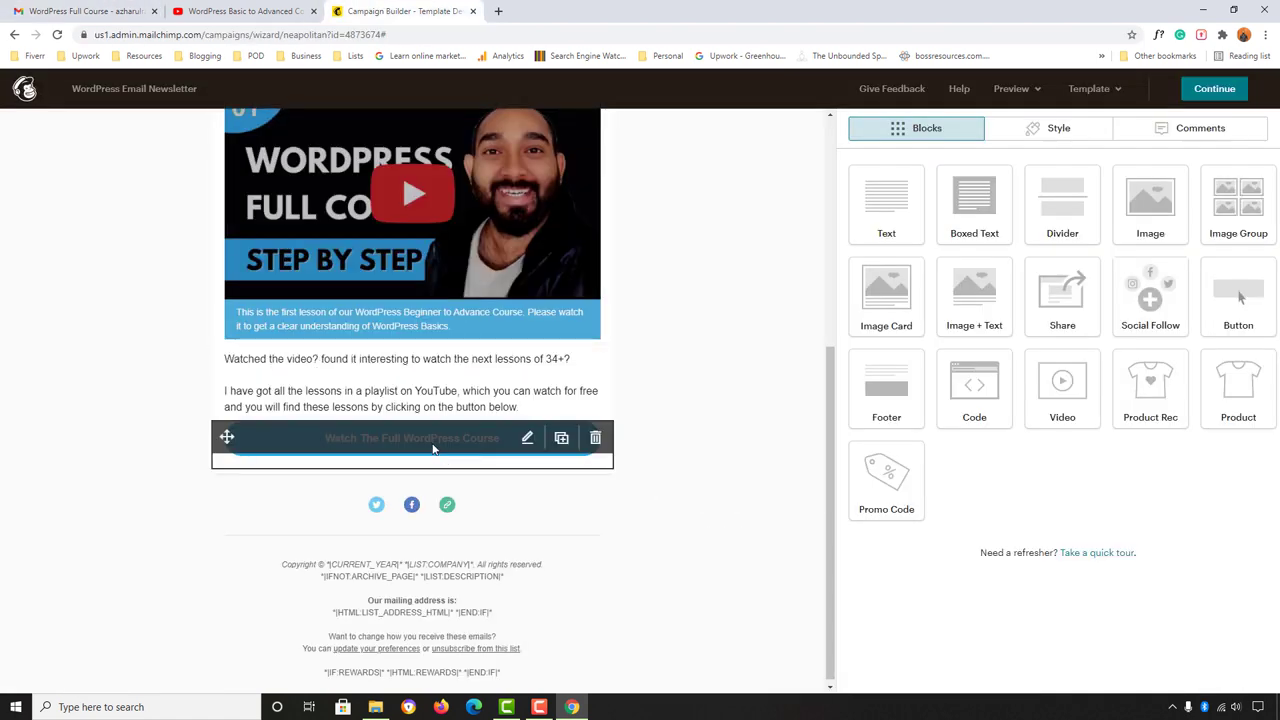
{"action": "left_click", "coordinate": [457, 450]}
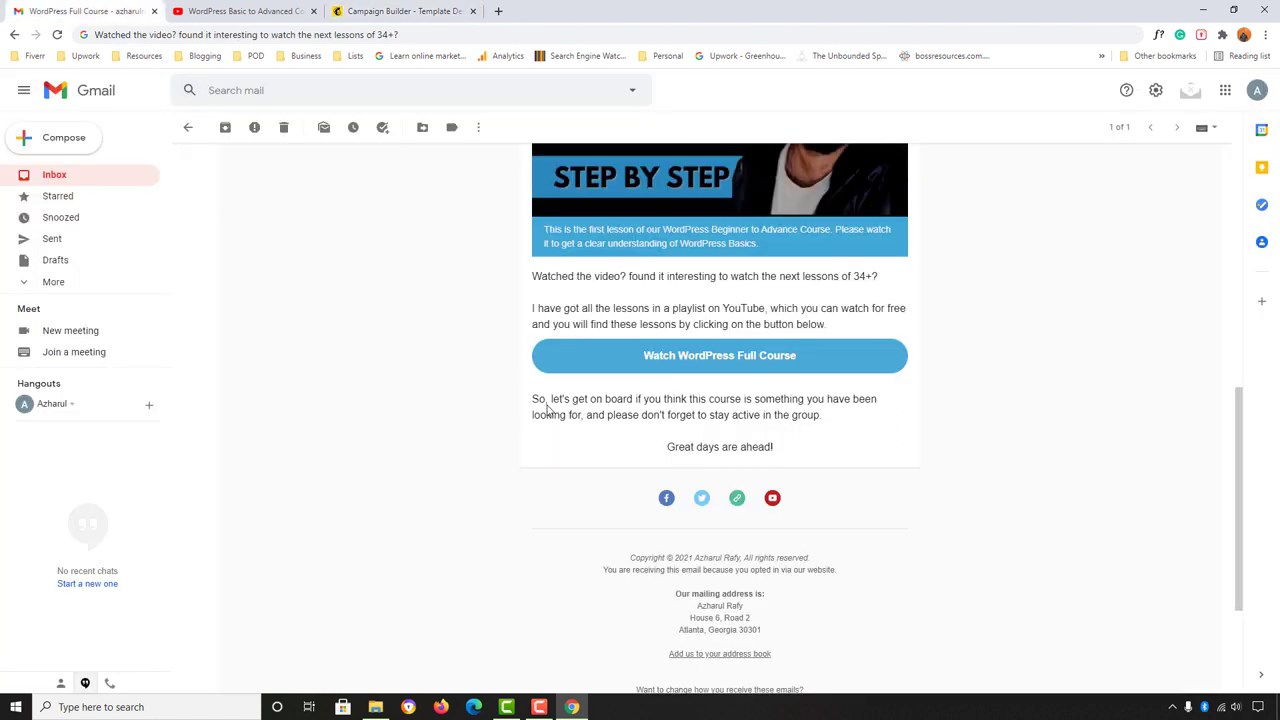
{"action": "left_click_drag", "start_coordinate": [541, 400], "coordinate": [826, 417]}
{"action": "double_click", "coordinate": [707, 446]}
{"action": "left_click_drag", "start_coordinate": [707, 446], "coordinate": [758, 447]}
{"action": "left_click", "coordinate": [415, 10]}
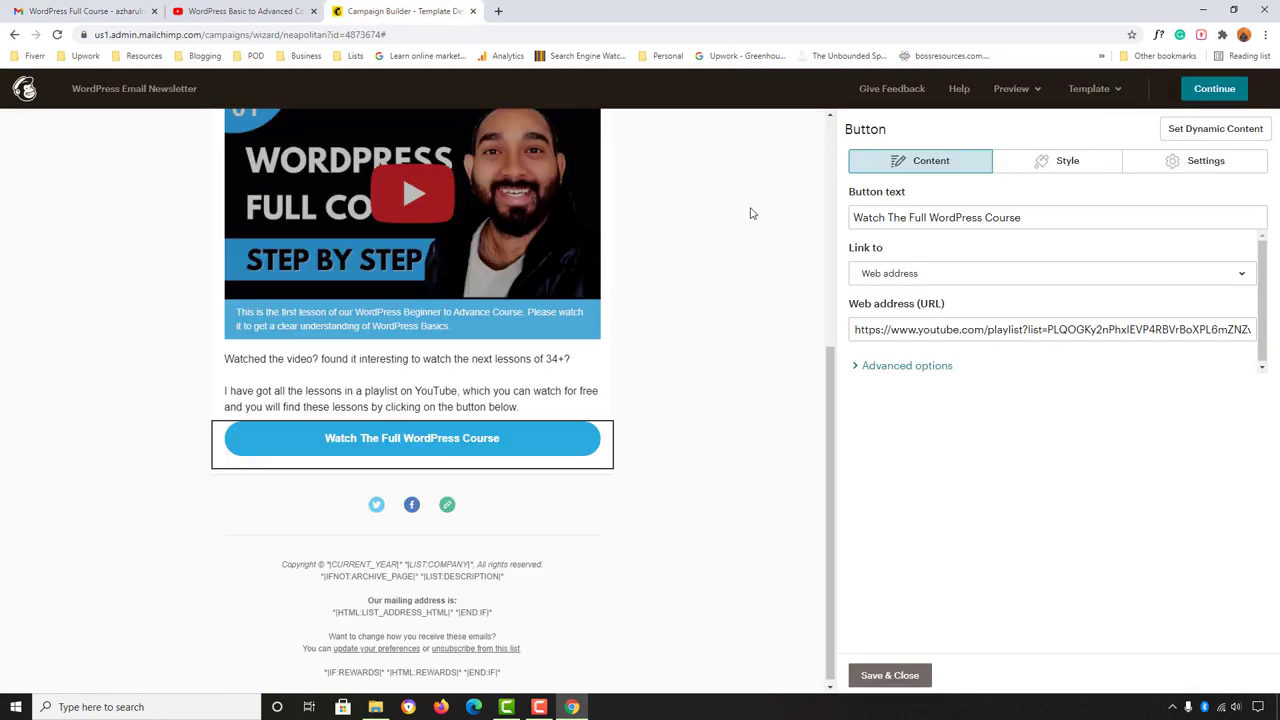
{"action": "left_click", "coordinate": [889, 675]}
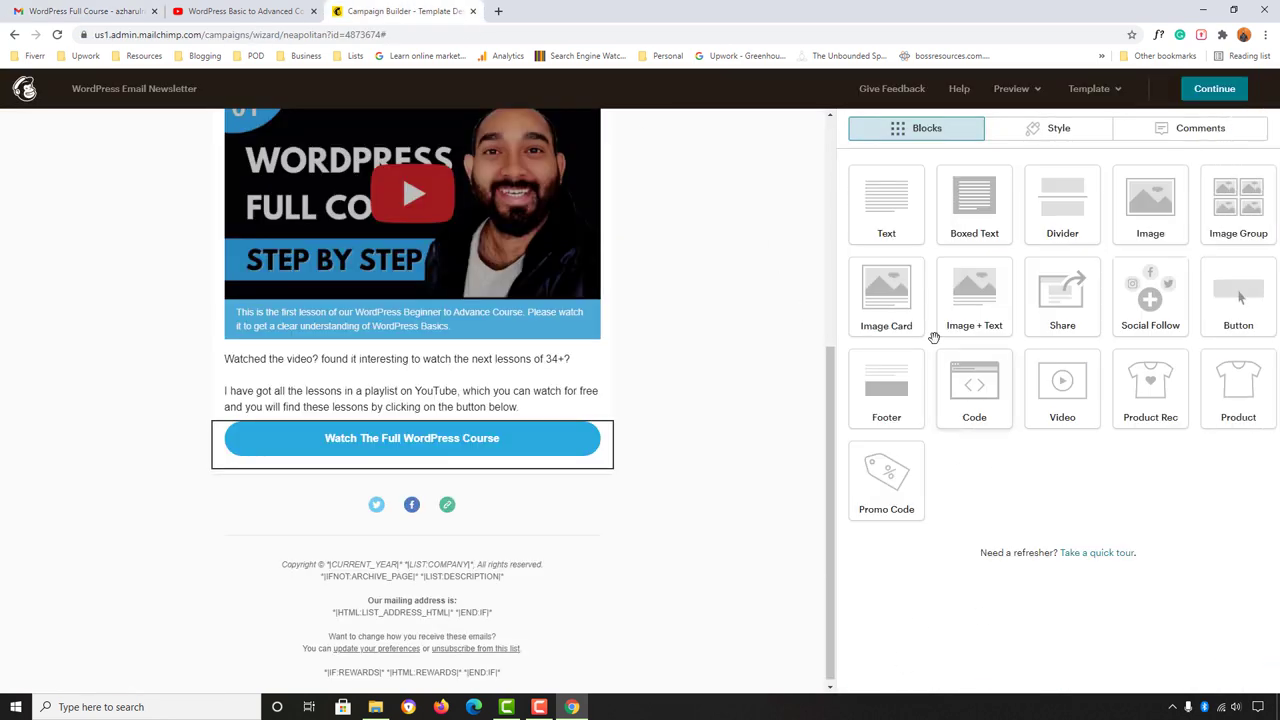
Step: Add a text block below the playlist button and copy the 'So, let's get on board' paragraph as plain text
{"action": "left_click_drag", "start_coordinate": [886, 205], "coordinate": [450, 490]}
{"action": "left_click", "coordinate": [88, 11]}
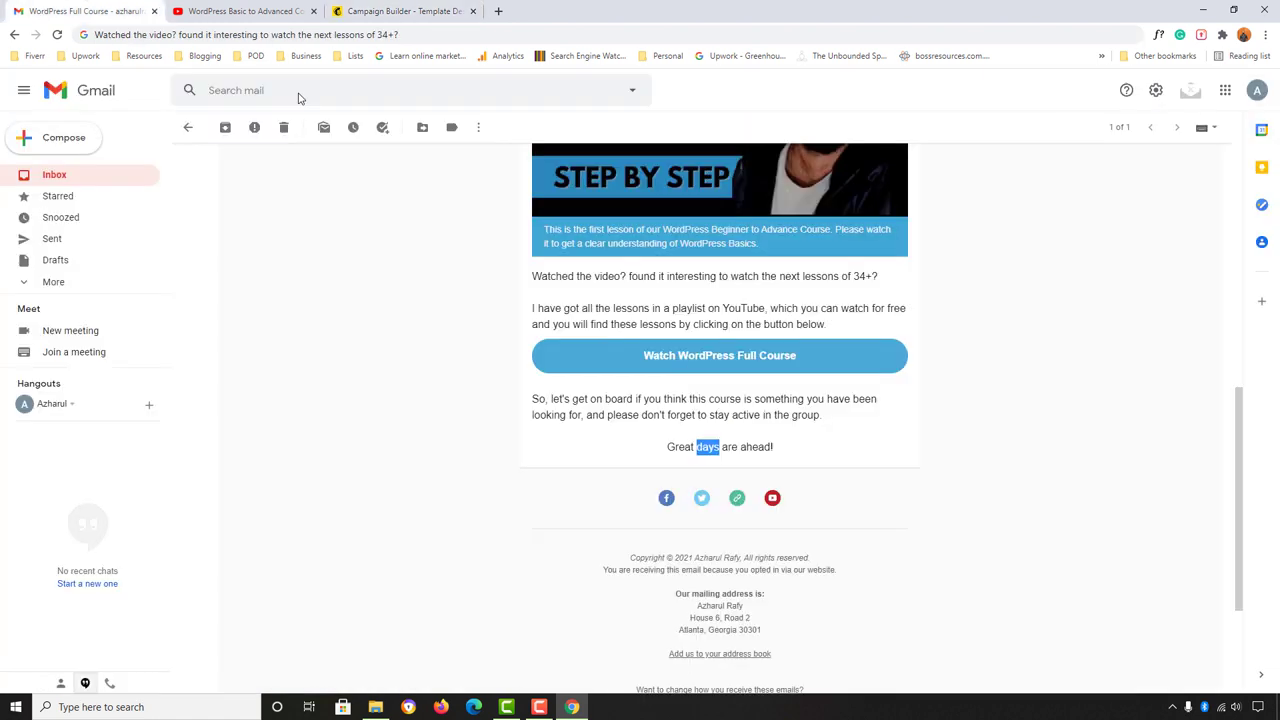
{"action": "triple_click", "coordinate": [553, 397]}
{"action": "key", "text": "ctrl+c"}
{"action": "right_click", "coordinate": [550, 395]}
{"action": "left_click", "coordinate": [575, 405]}
{"action": "left_click", "coordinate": [364, 40]}
{"action": "key", "text": "ctrl+v"}
{"action": "key", "text": "ctrl+a"}
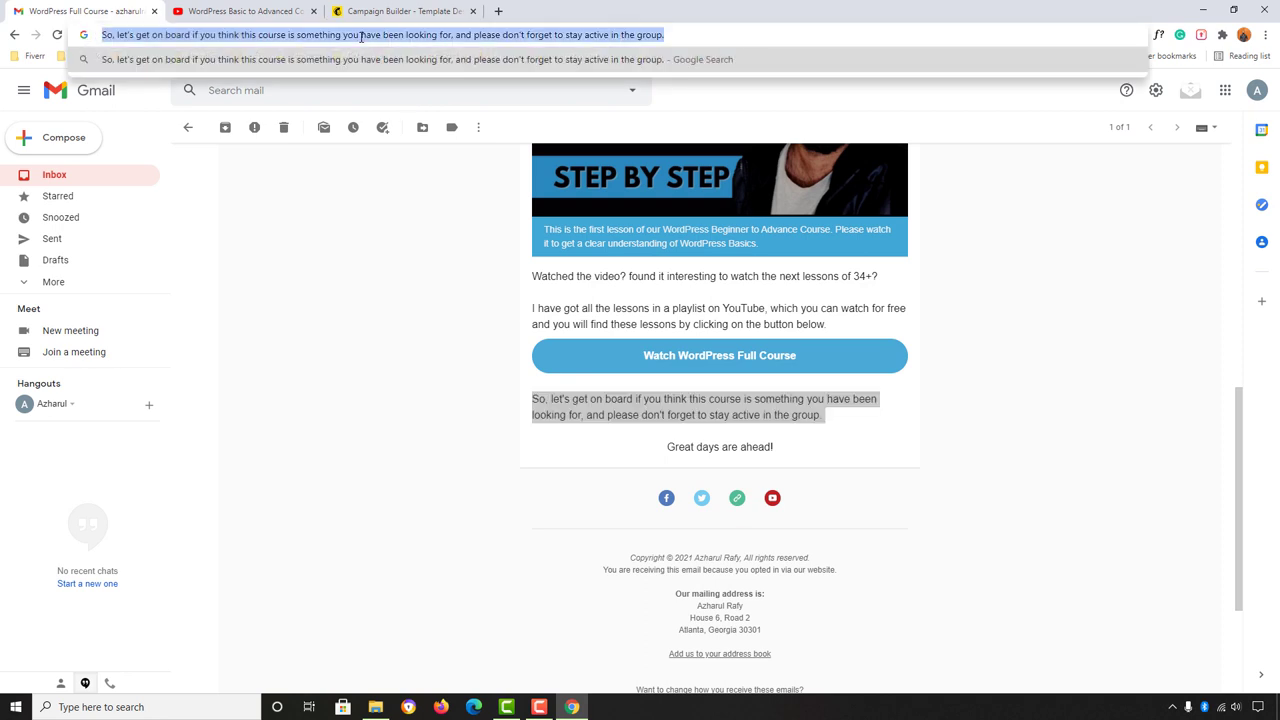
{"action": "left_click", "coordinate": [400, 11]}
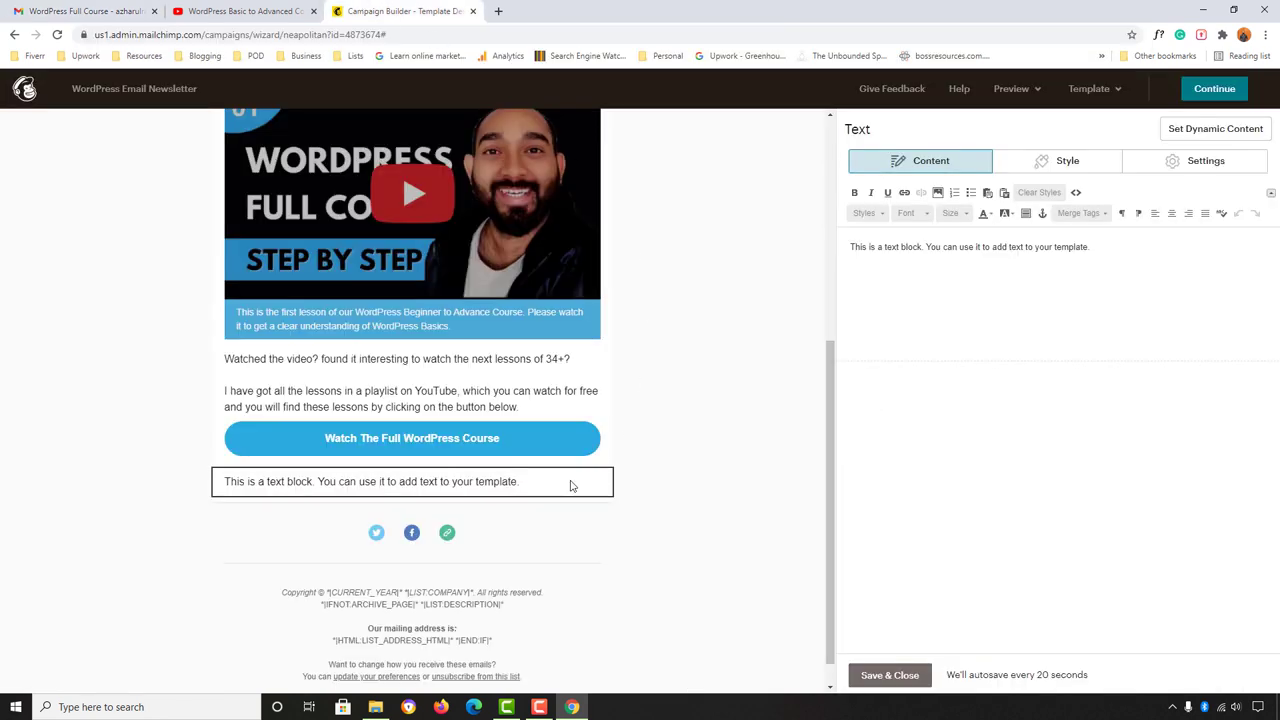
Step: Replace the placeholder with the 'So, let's get on board…' paragraph and add 'Great days are ahead!' below it
{"action": "key", "text": "ctrl+a"}
{"action": "key", "text": "ctrl+v"}
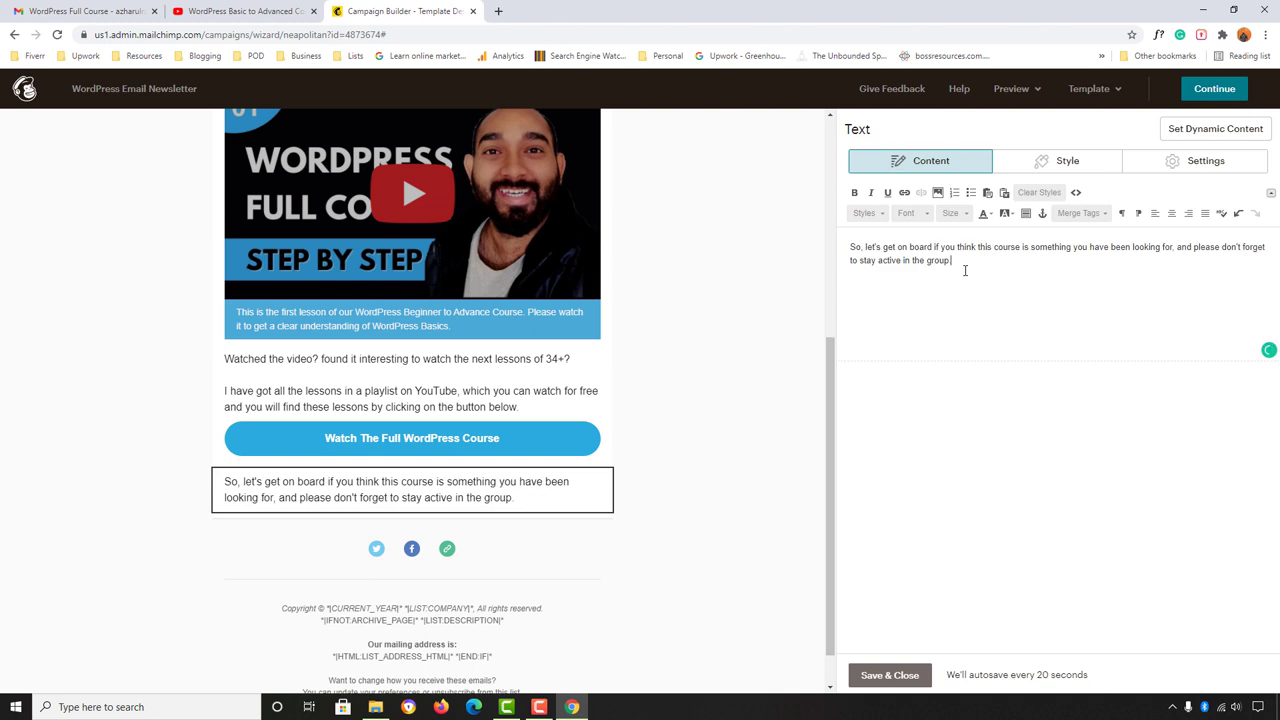
{"action": "left_click", "coordinate": [133, 11]}
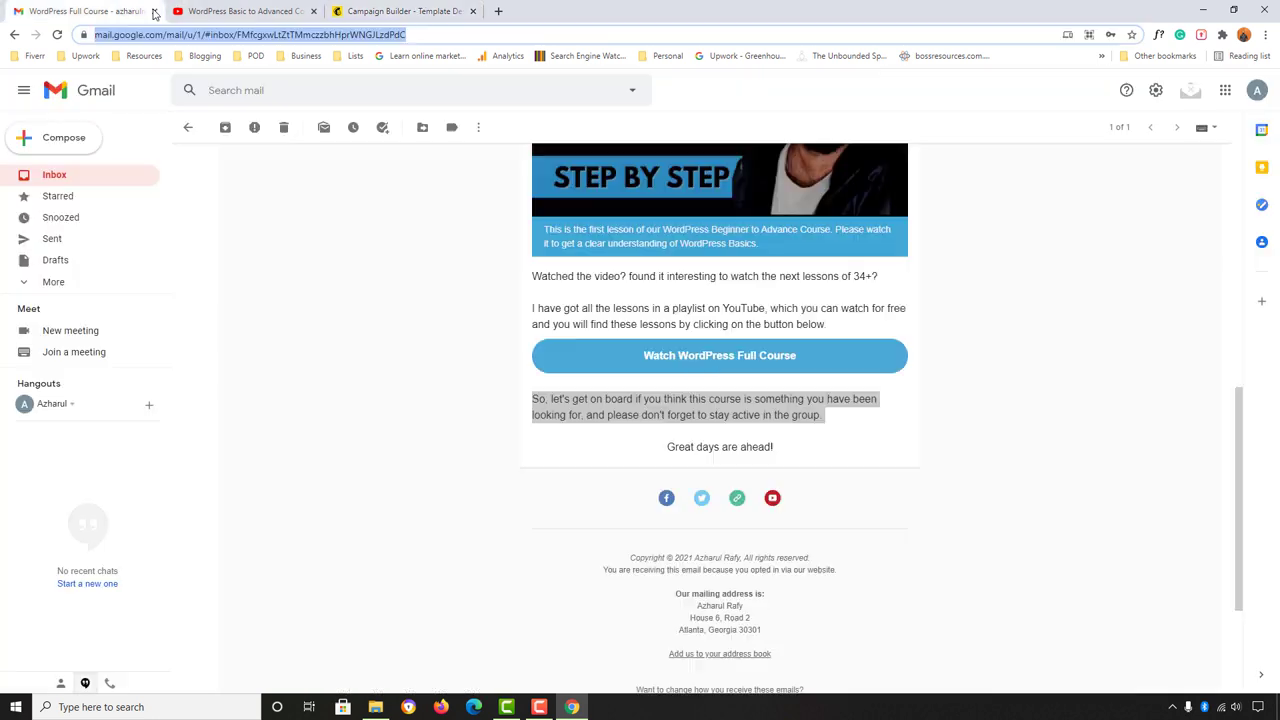
{"action": "triple_click", "coordinate": [684, 446]}
{"action": "key", "text": "ctrl+c"}
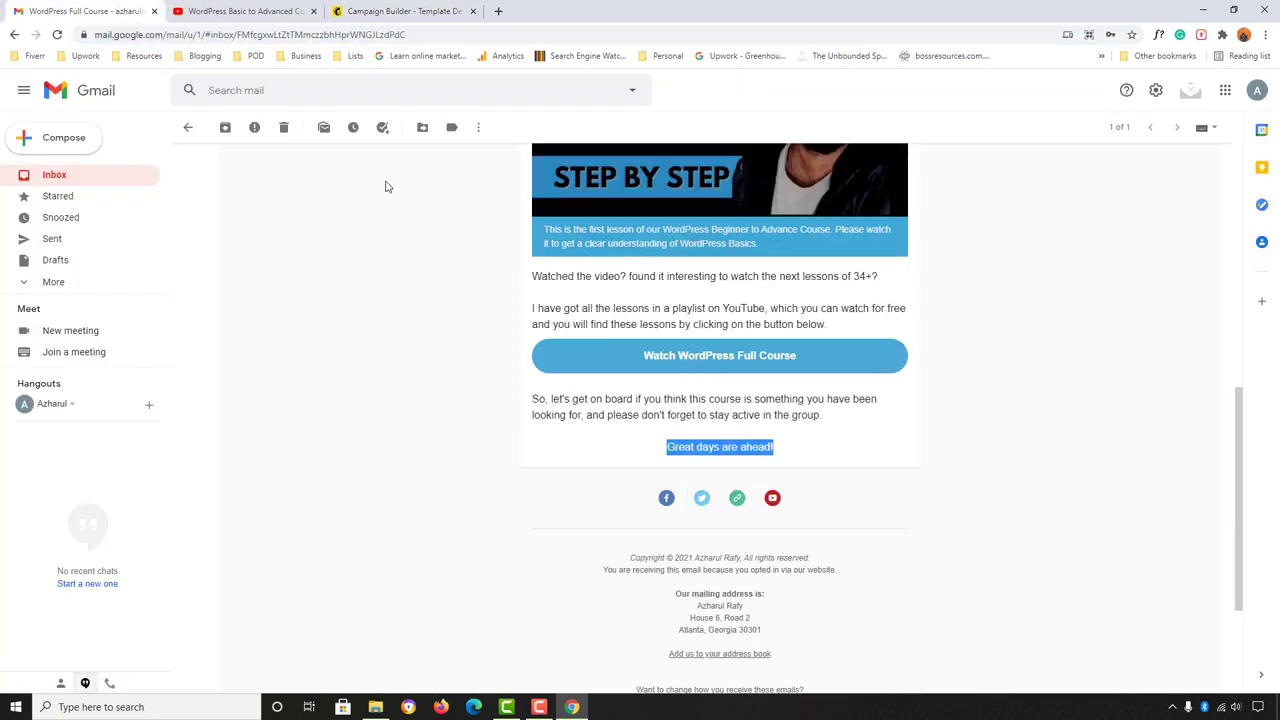
{"action": "left_click", "coordinate": [343, 33]}
{"action": "key", "text": "ctrl+v"}
{"action": "key", "text": "Escape"}
{"action": "left_click", "coordinate": [400, 11]}
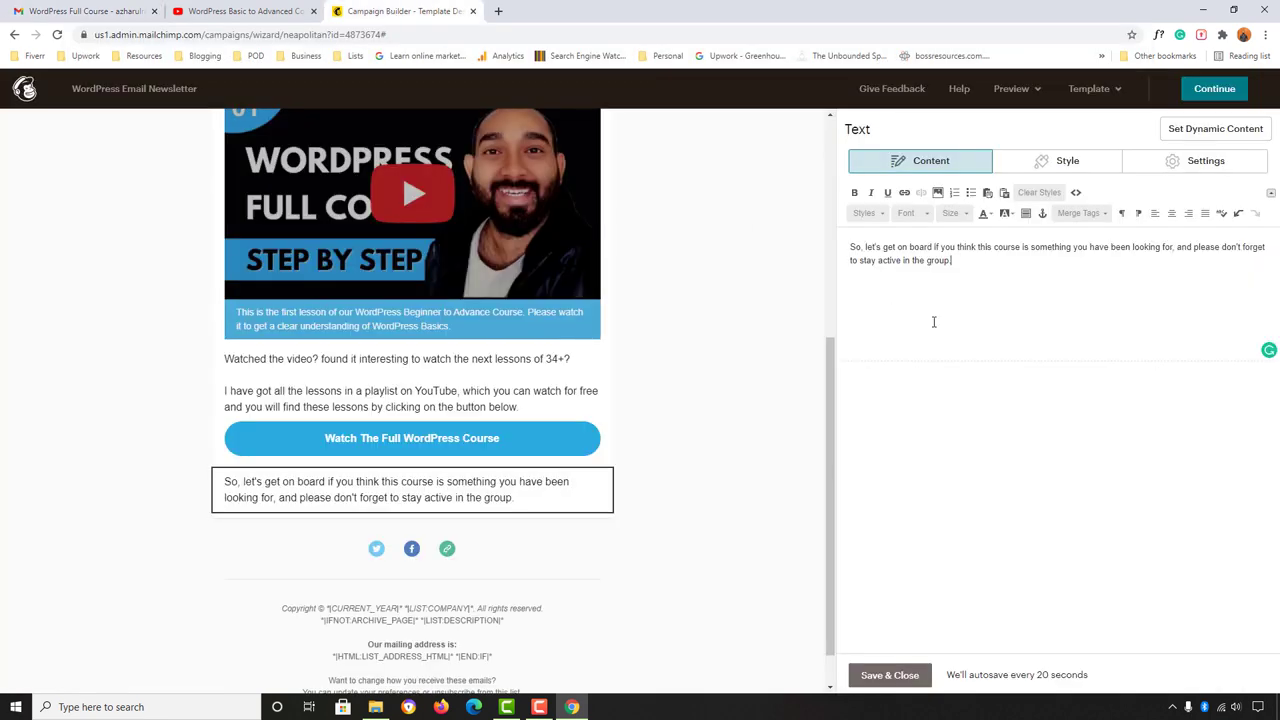
{"action": "key", "text": "Return"}
{"action": "key", "text": "ctrl+v"}
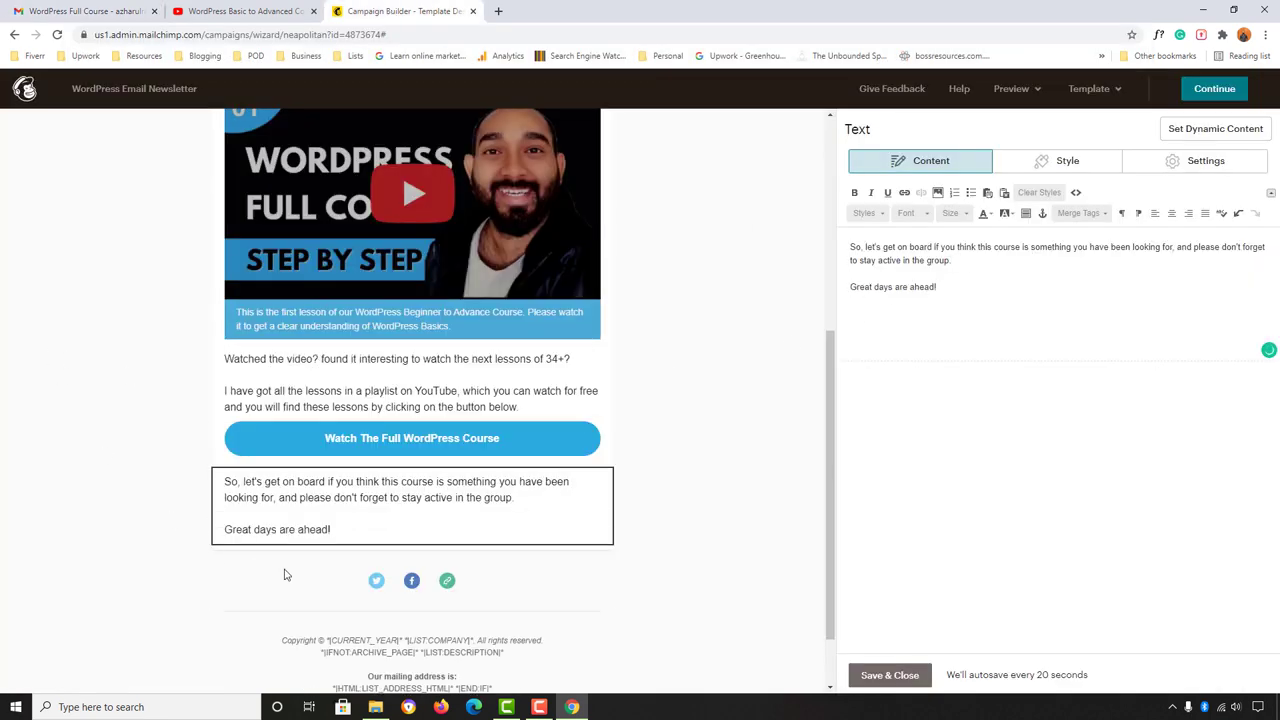
Step: Center the 'Great days are ahead!' line and insert a blank line above it
{"action": "left_click_drag", "start_coordinate": [862, 287], "coordinate": [868, 334]}
{"action": "left_click", "coordinate": [85, 11]}
{"action": "left_click_drag", "start_coordinate": [668, 446], "coordinate": [768, 444]}
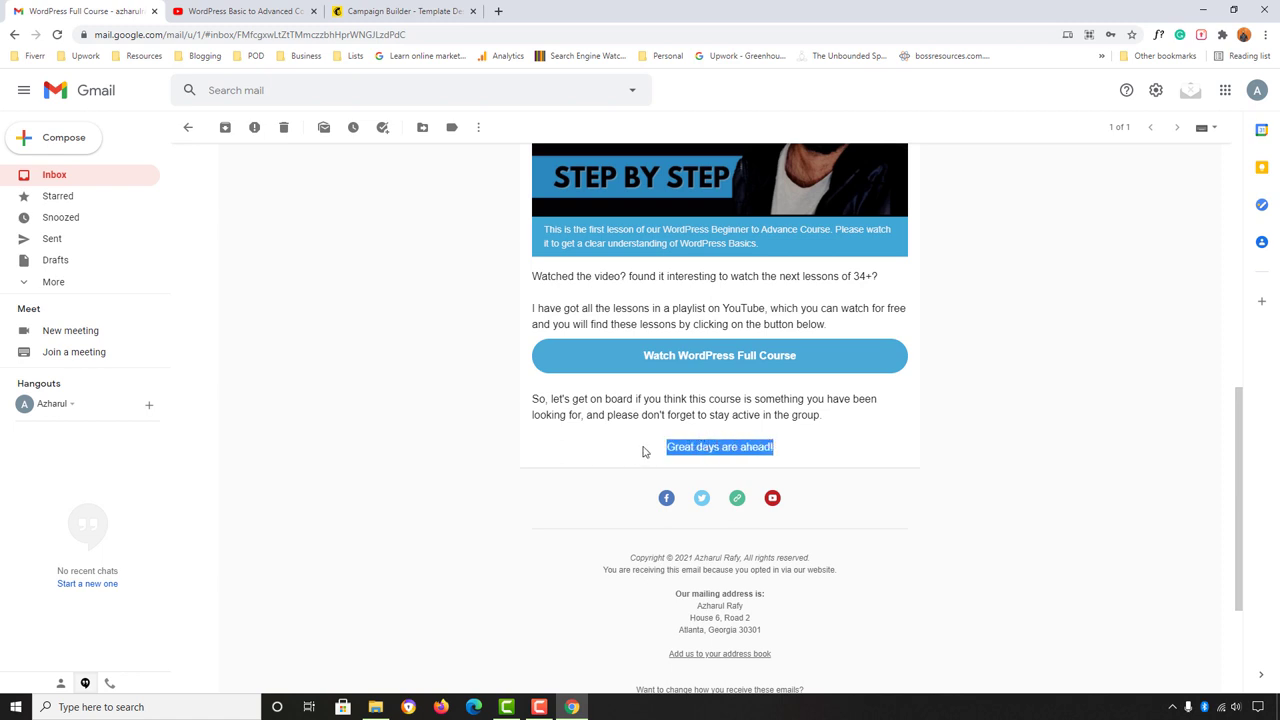
{"action": "left_click", "coordinate": [422, 8]}
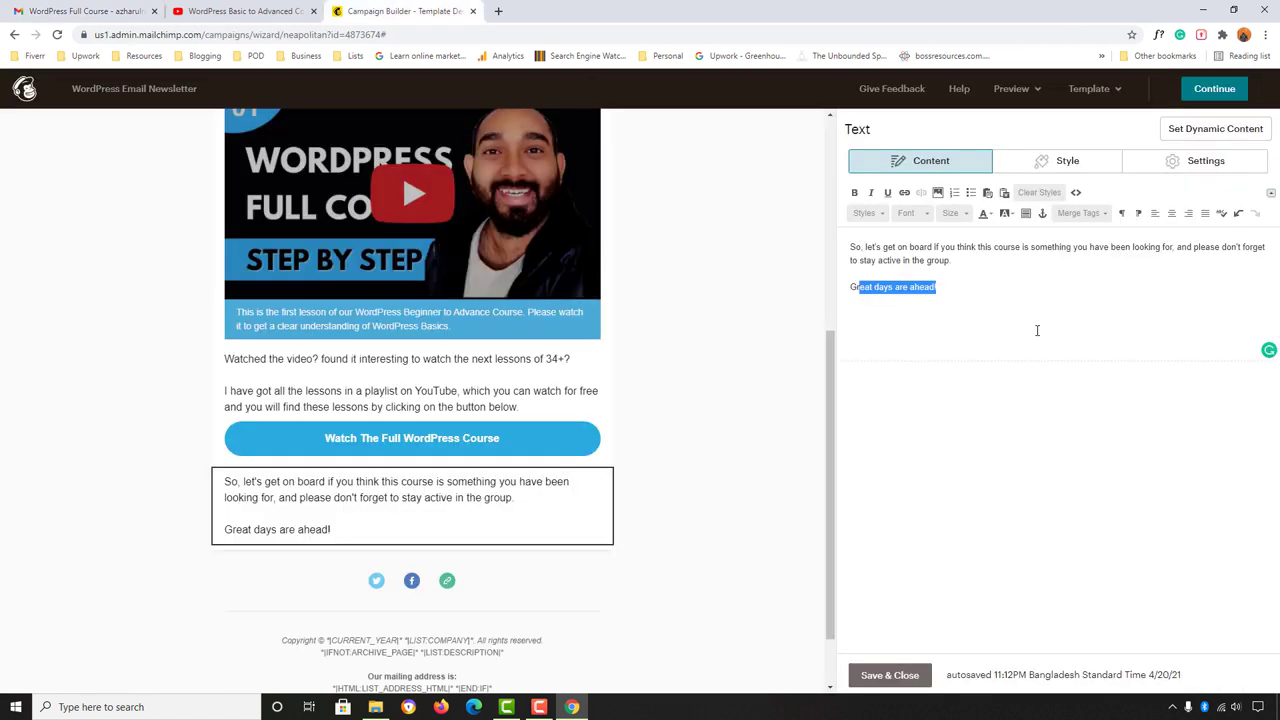
{"action": "left_click", "coordinate": [858, 289]}
{"action": "left_click_drag", "start_coordinate": [851, 288], "coordinate": [936, 292]}
{"action": "left_click", "coordinate": [1173, 218]}
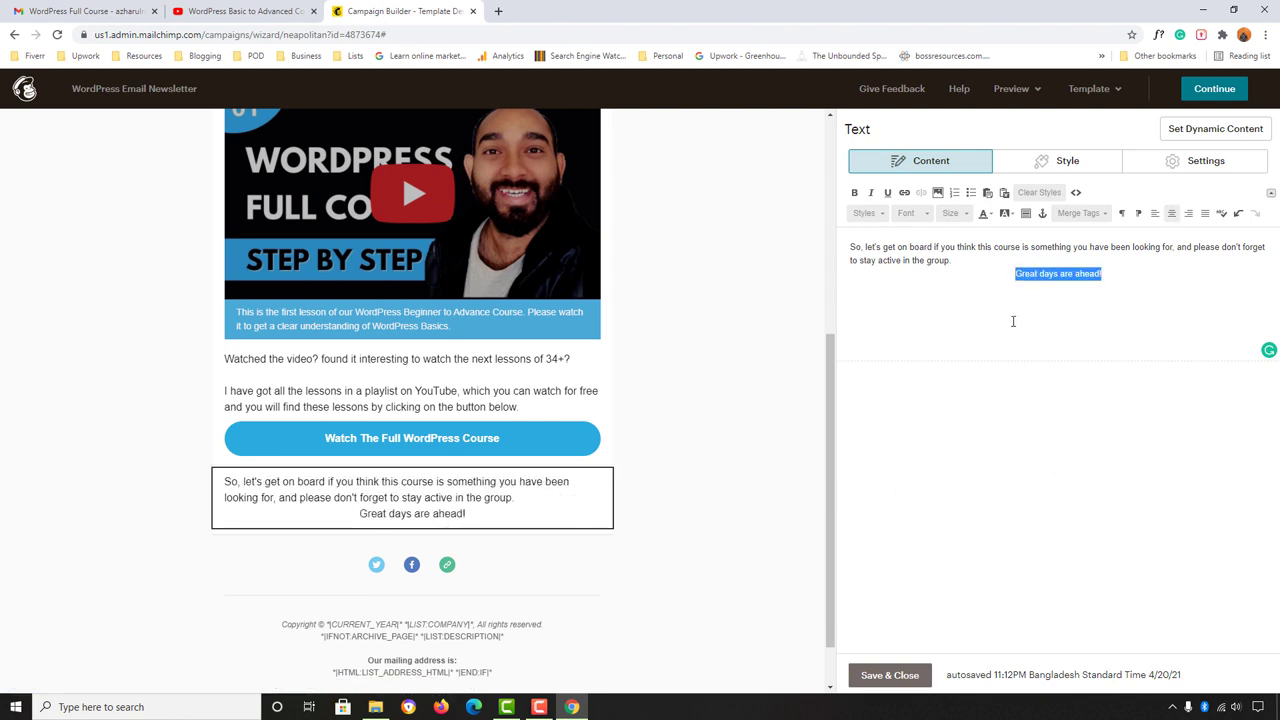
{"action": "left_click", "coordinate": [985, 259]}
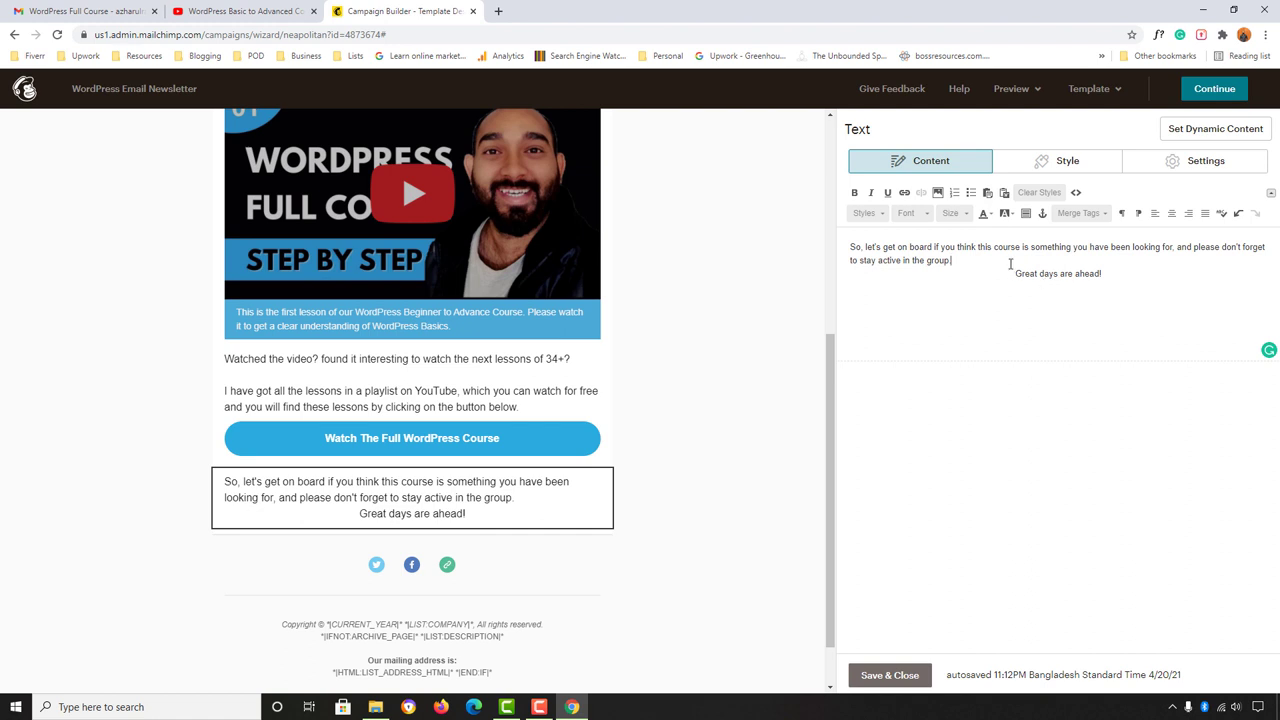
{"action": "key", "text": "Return"}
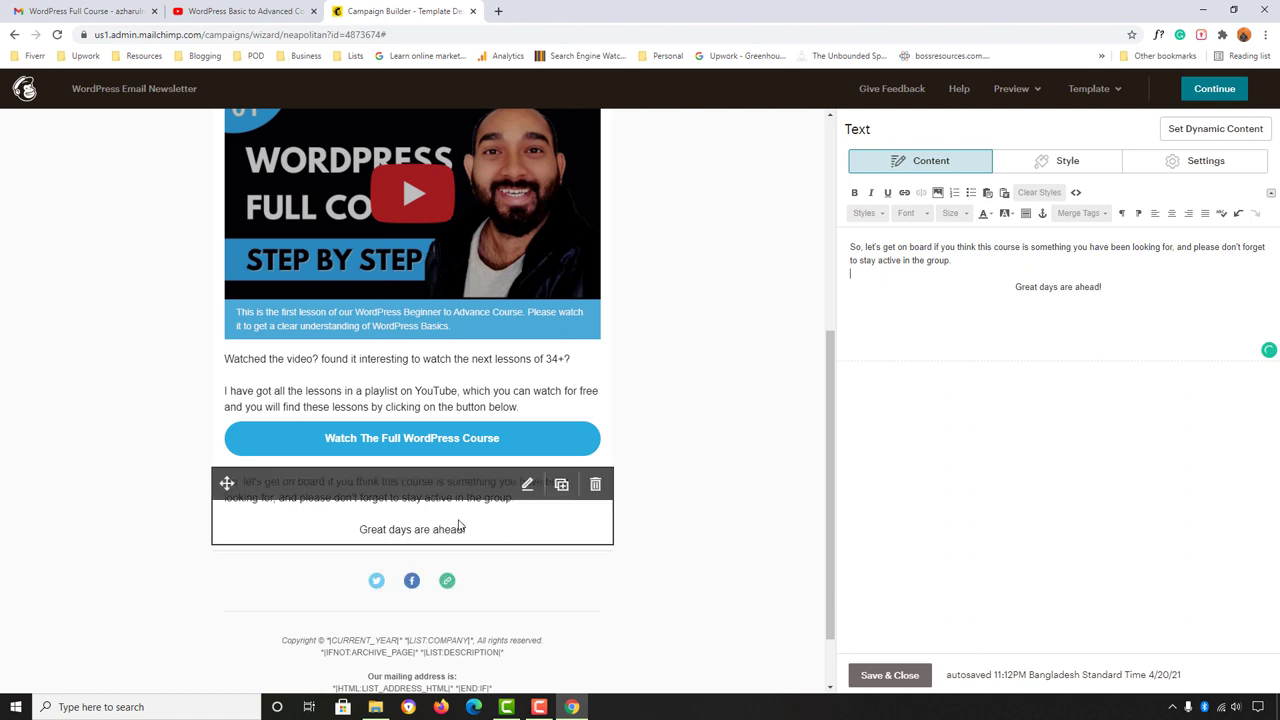
Step: Compare the finished closing text block against the test email in Gmail
{"action": "scroll", "coordinate": [327, 541], "scroll_direction": "up", "scroll_amount": 1}
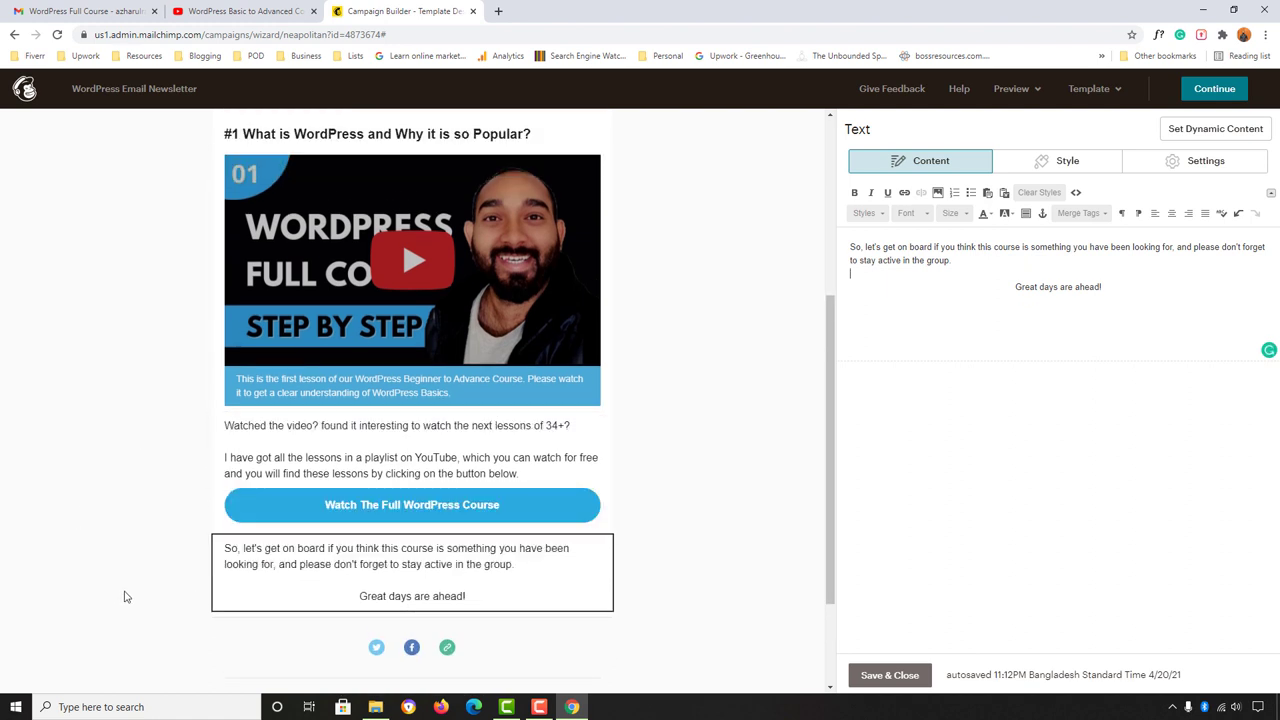
{"action": "left_click", "coordinate": [85, 11]}
{"action": "scroll", "coordinate": [600, 350], "scroll_direction": "down", "scroll_amount": 2}
{"action": "scroll", "coordinate": [600, 351], "scroll_direction": "down", "scroll_amount": 1}
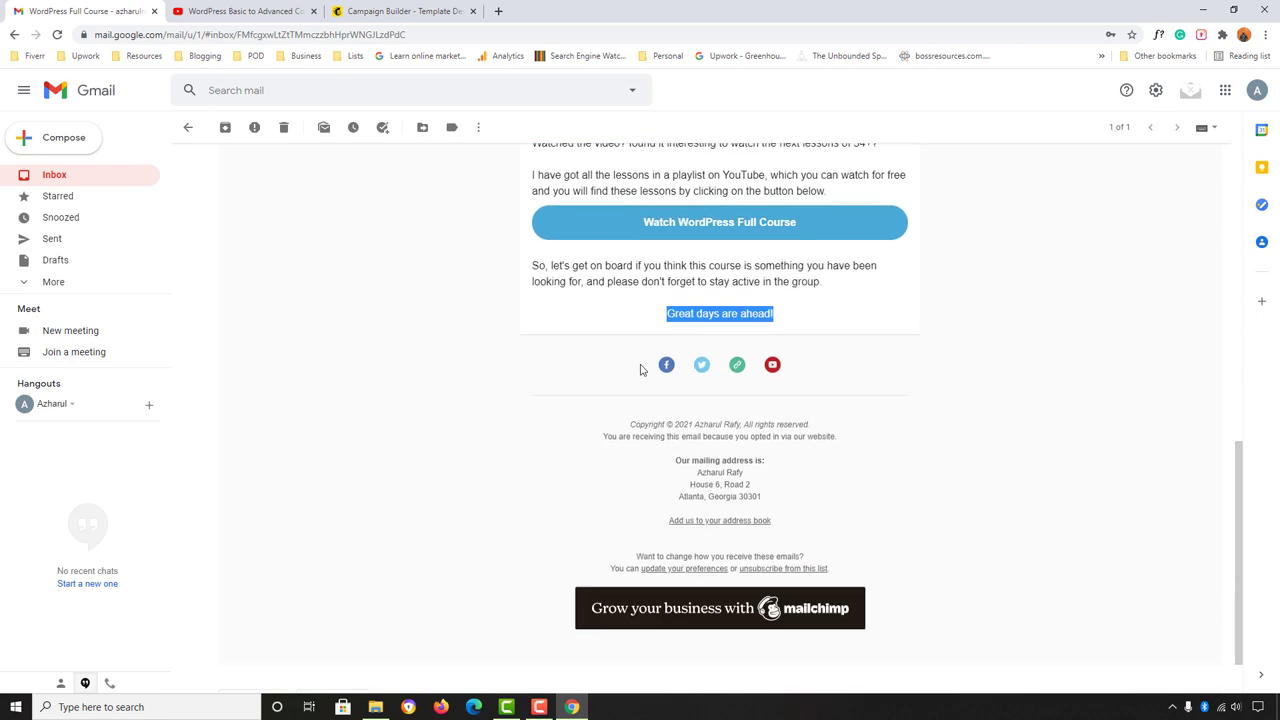
{"action": "left_click", "coordinate": [406, 9]}
{"action": "scroll", "coordinate": [760, 434], "scroll_direction": "down", "scroll_amount": 2}
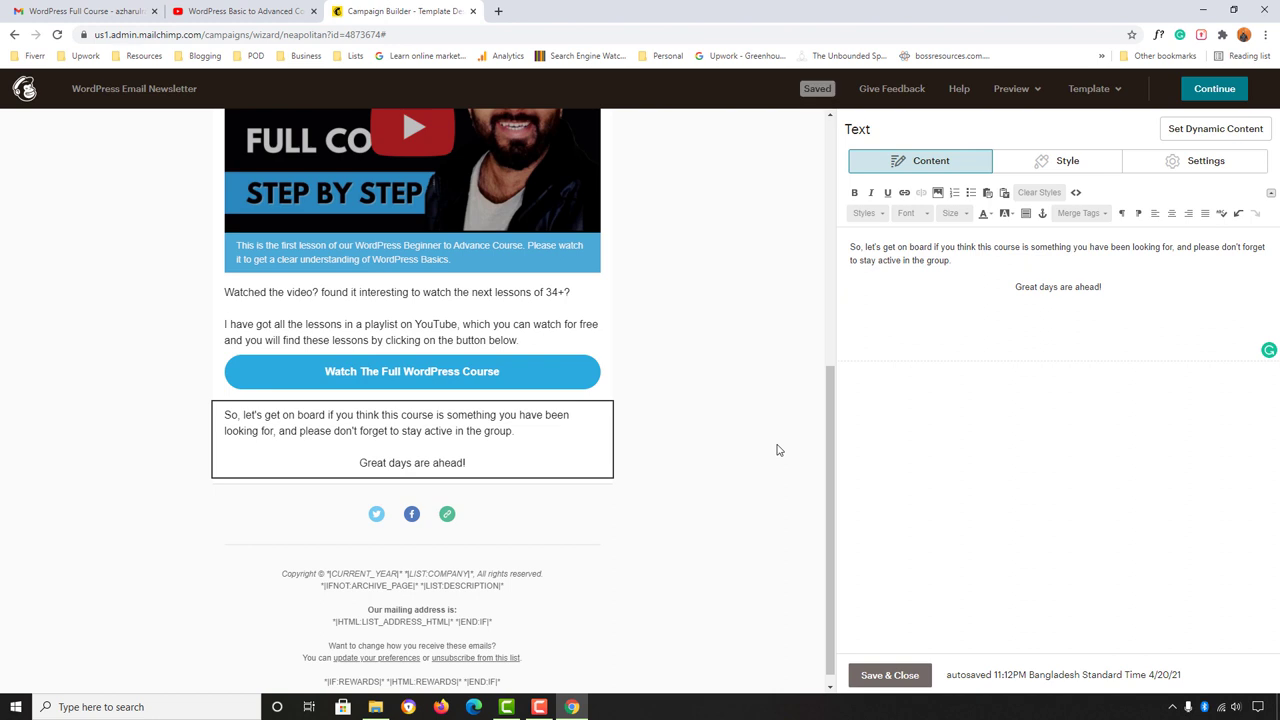
Step: Open the Social Follow block settings and delete the Twitter link
{"action": "mouse_move", "coordinate": [391, 535]}
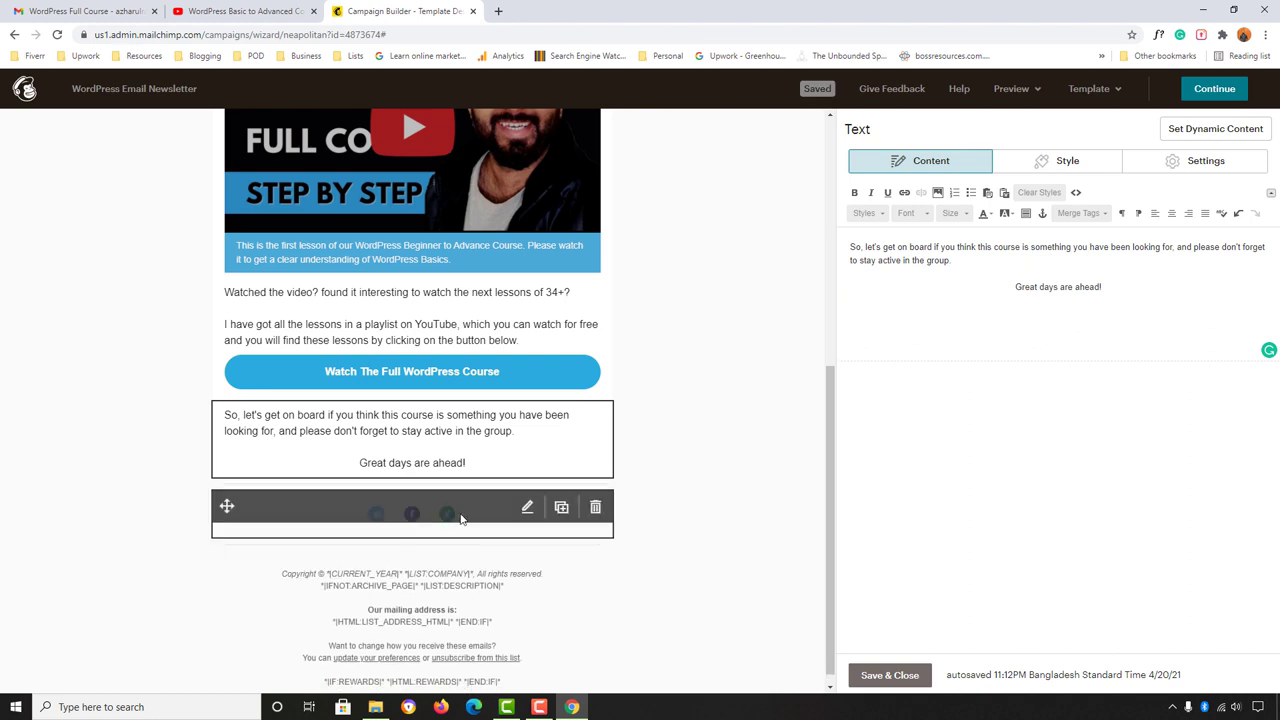
{"action": "left_click", "coordinate": [527, 507]}
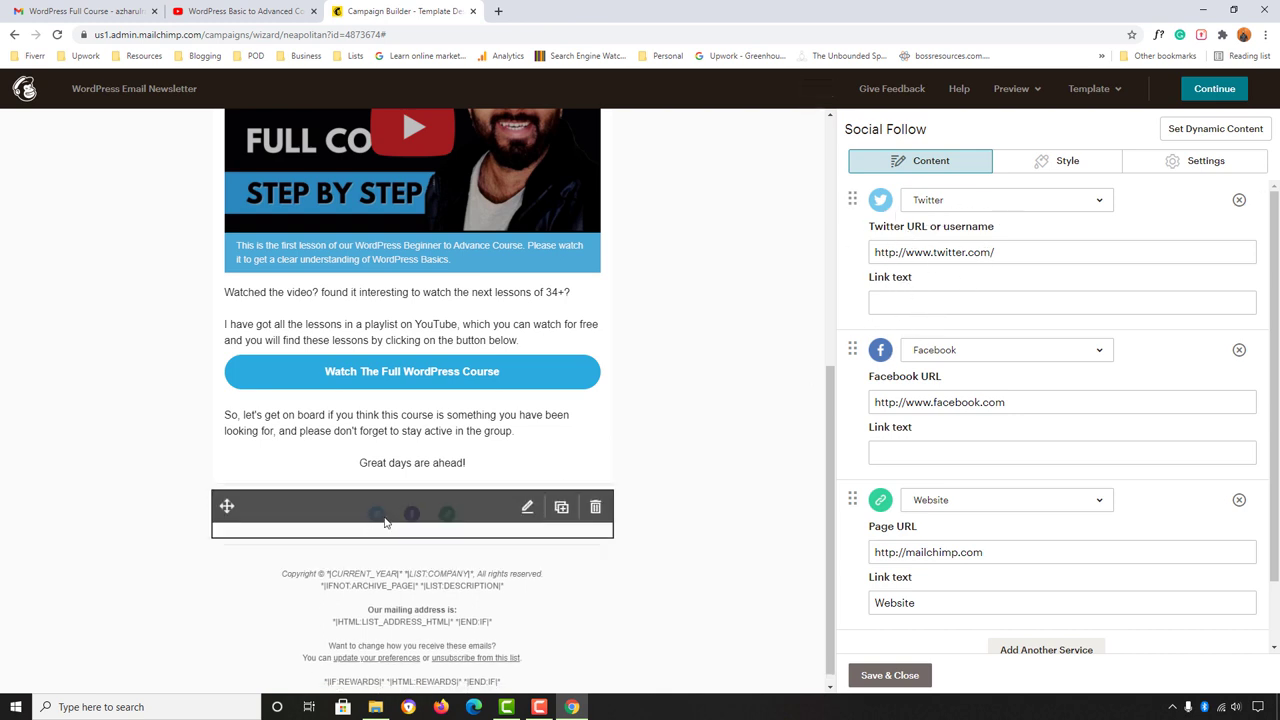
{"action": "left_click", "coordinate": [1240, 201]}
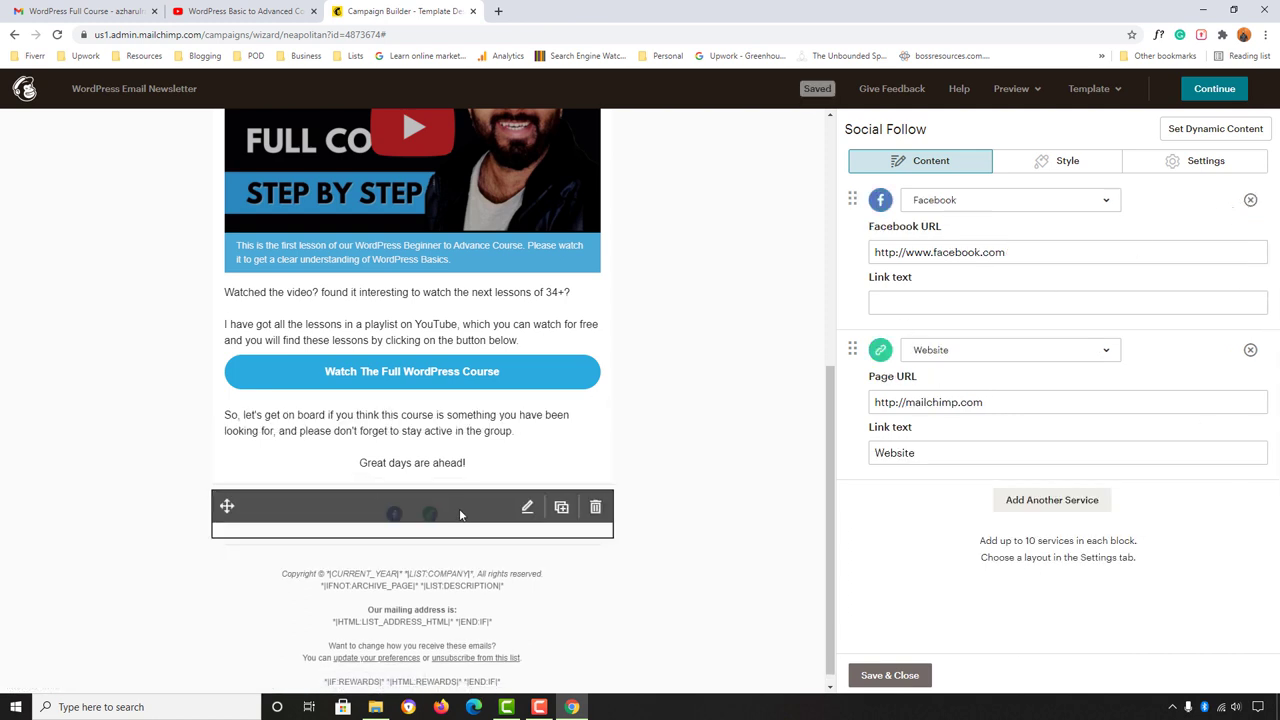
Step: Change the Facebook URL to the author's page and the Website URL to an https address
{"action": "left_click", "coordinate": [898, 253]}
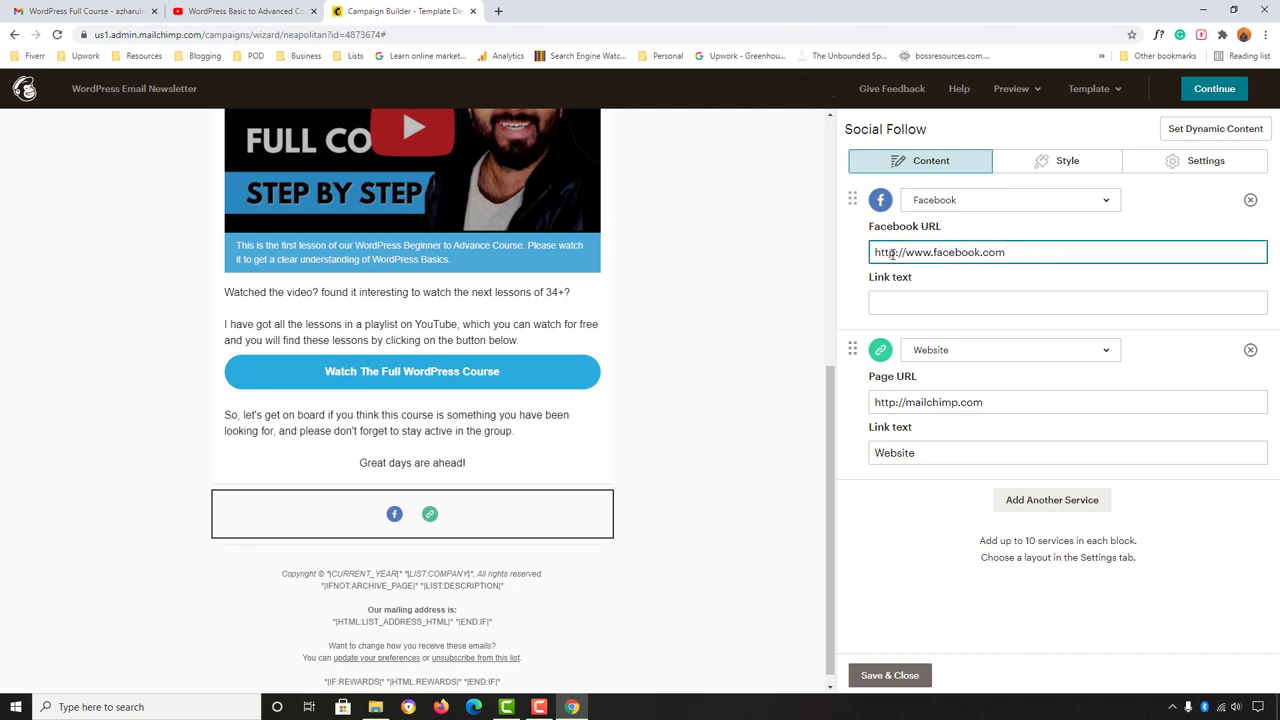
{"action": "type", "text": "s"}
{"action": "type", "text": "azharulrafy"}
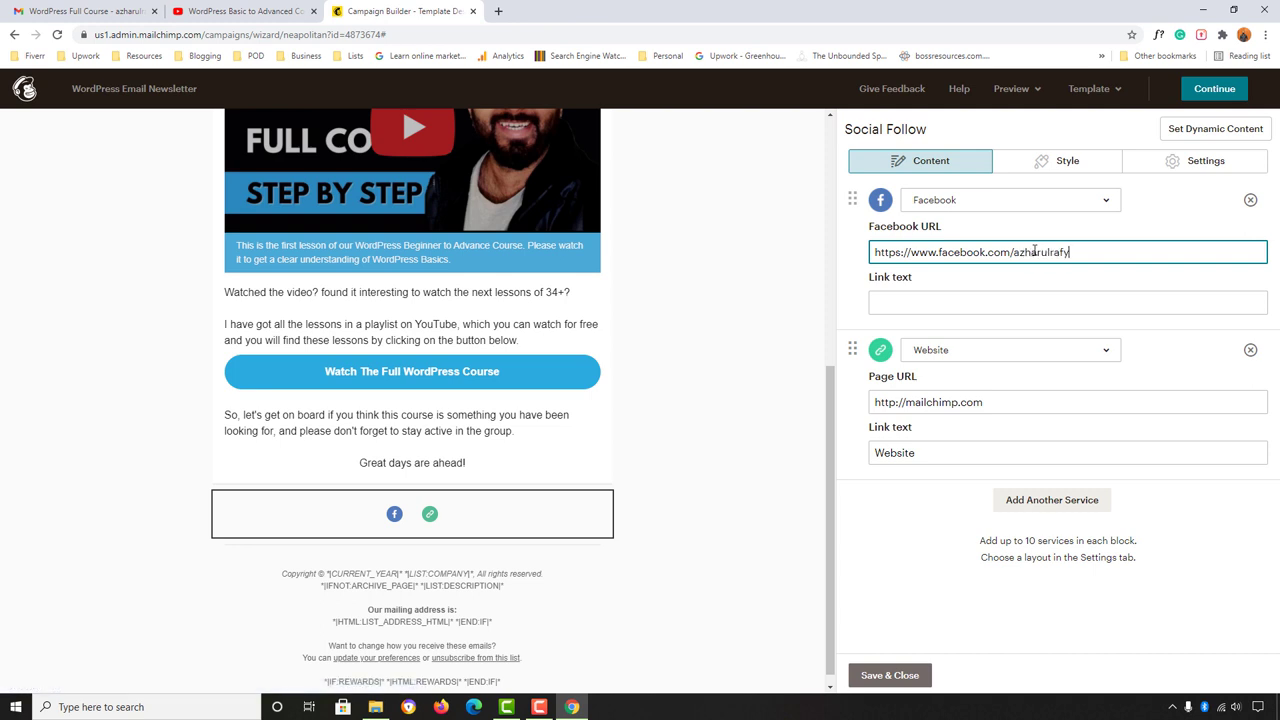
{"action": "triple_click", "coordinate": [929, 400]}
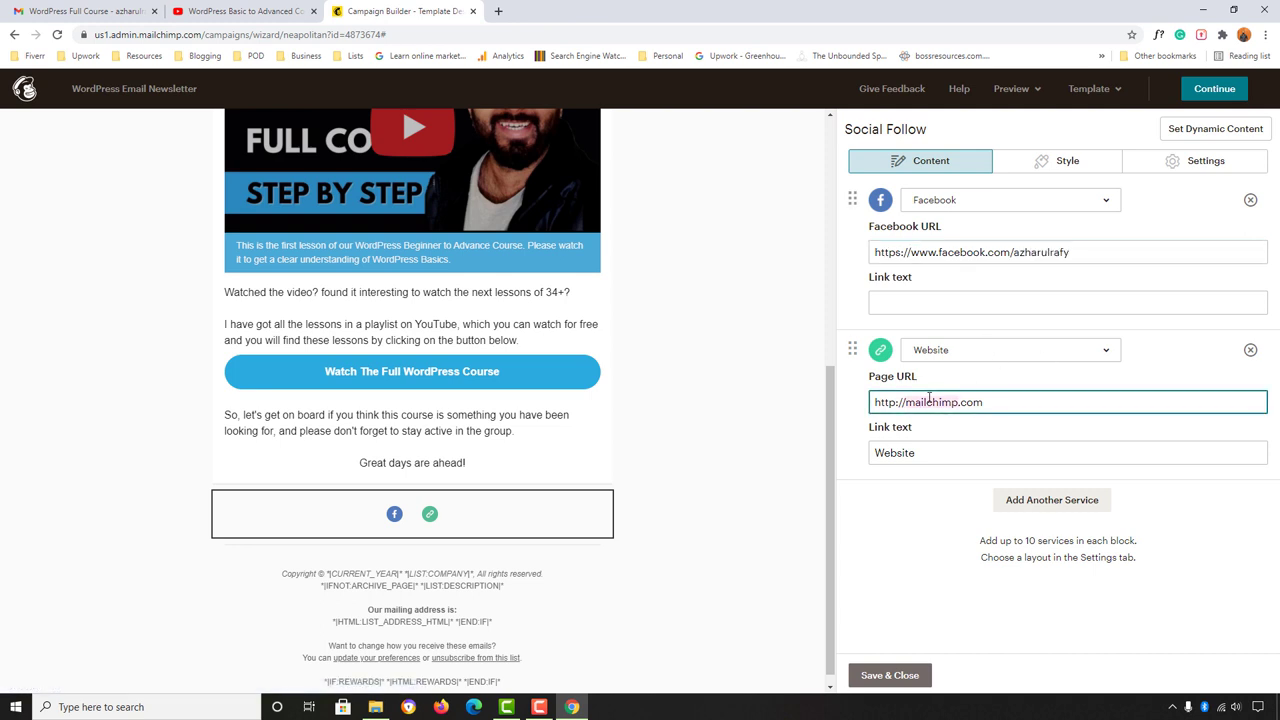
{"action": "type", "text": "ht"}
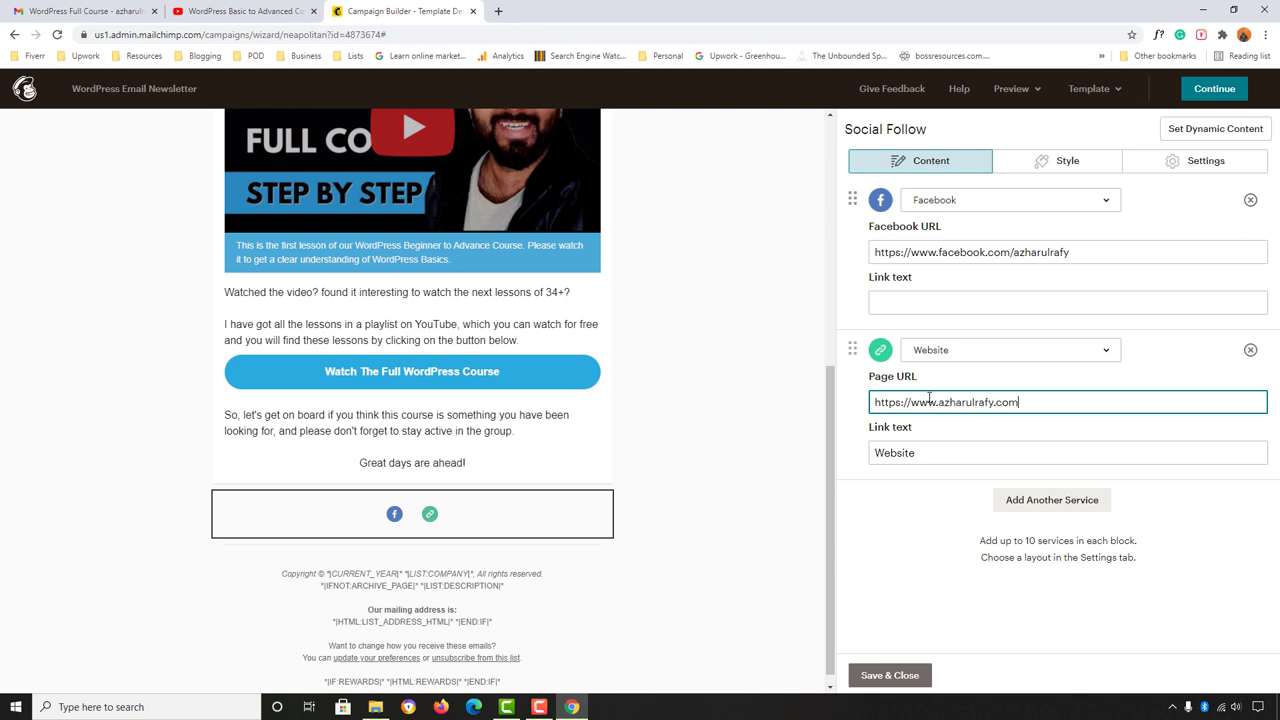
{"action": "mouse_move", "coordinate": [440, 518]}
Step: Switch the third social link's service from Email to YouTube
{"action": "left_click", "coordinate": [1033, 505]}
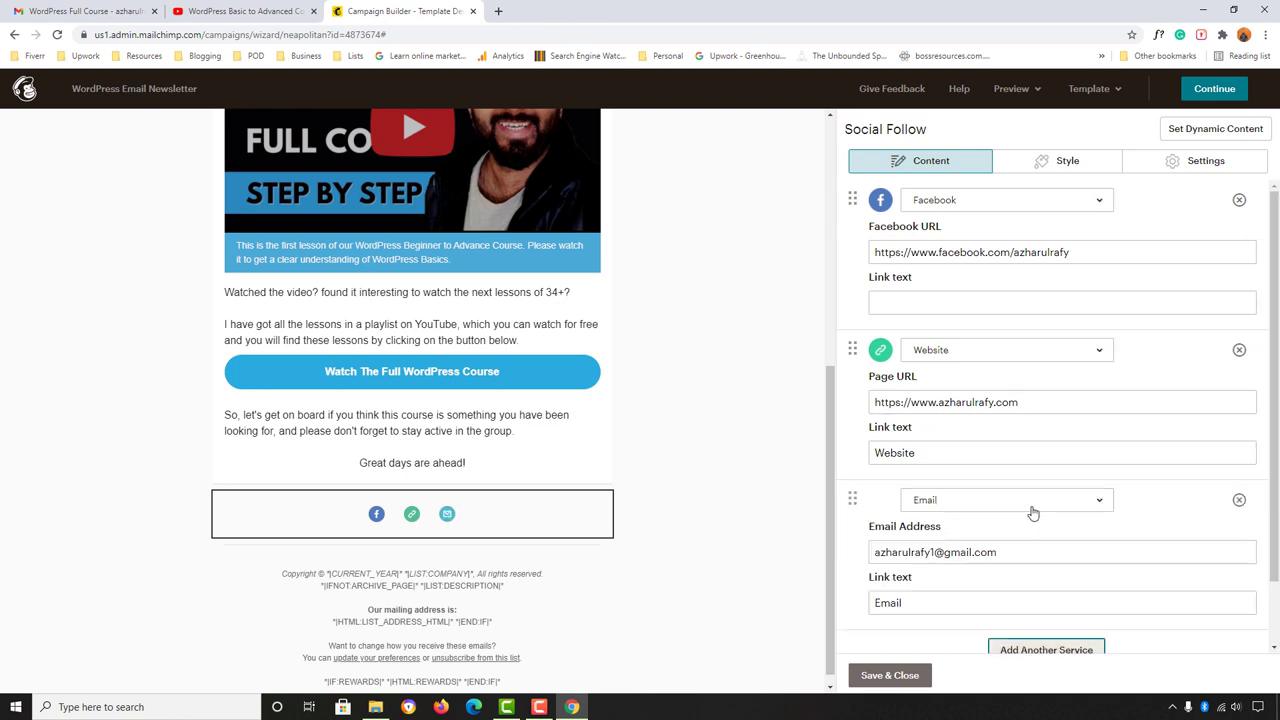
{"action": "left_click", "coordinate": [955, 508]}
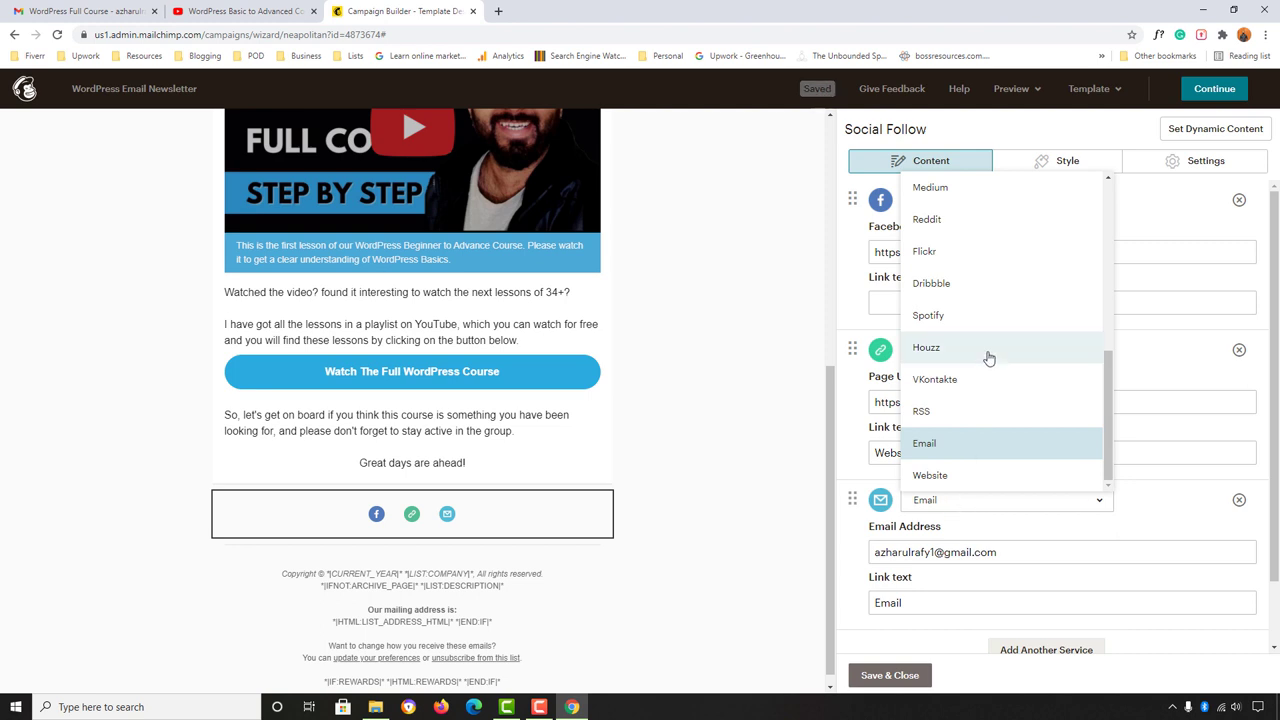
{"action": "scroll", "coordinate": [990, 355], "scroll_direction": "up", "scroll_amount": 5}
{"action": "scroll", "coordinate": [1010, 250], "scroll_direction": "down", "scroll_amount": 4}
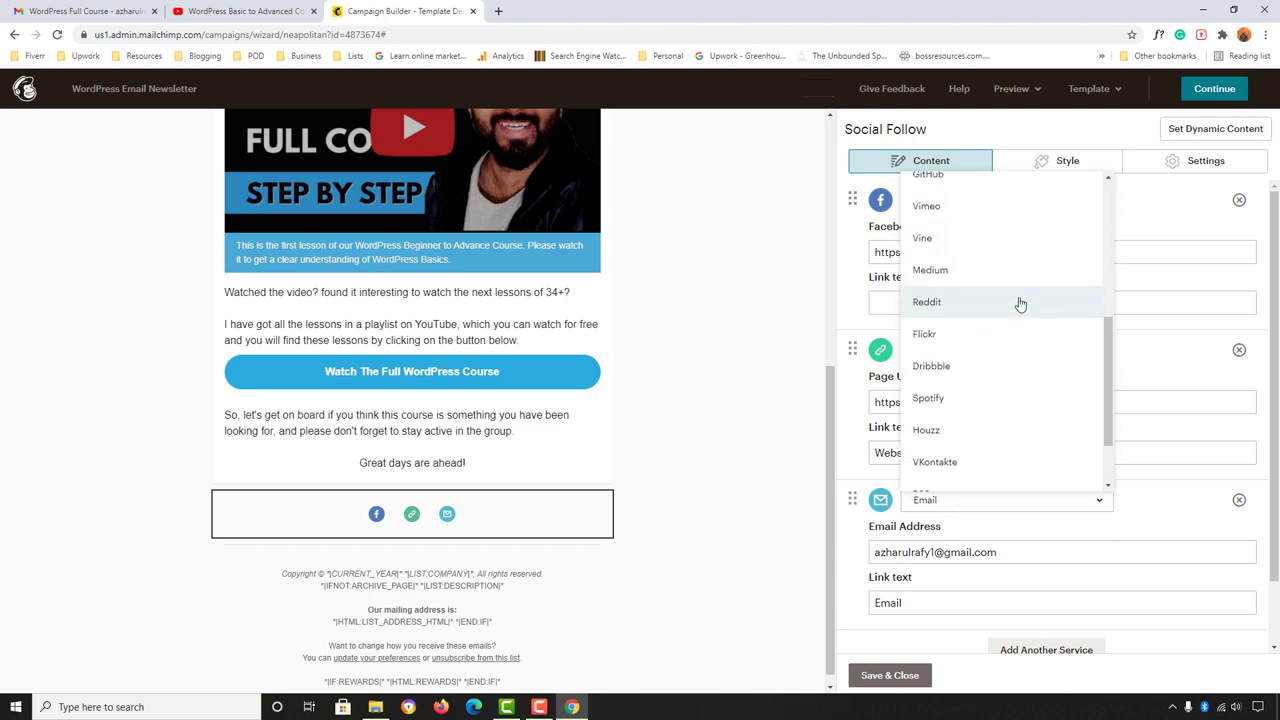
{"action": "scroll", "coordinate": [1010, 450], "scroll_direction": "up", "scroll_amount": 1}
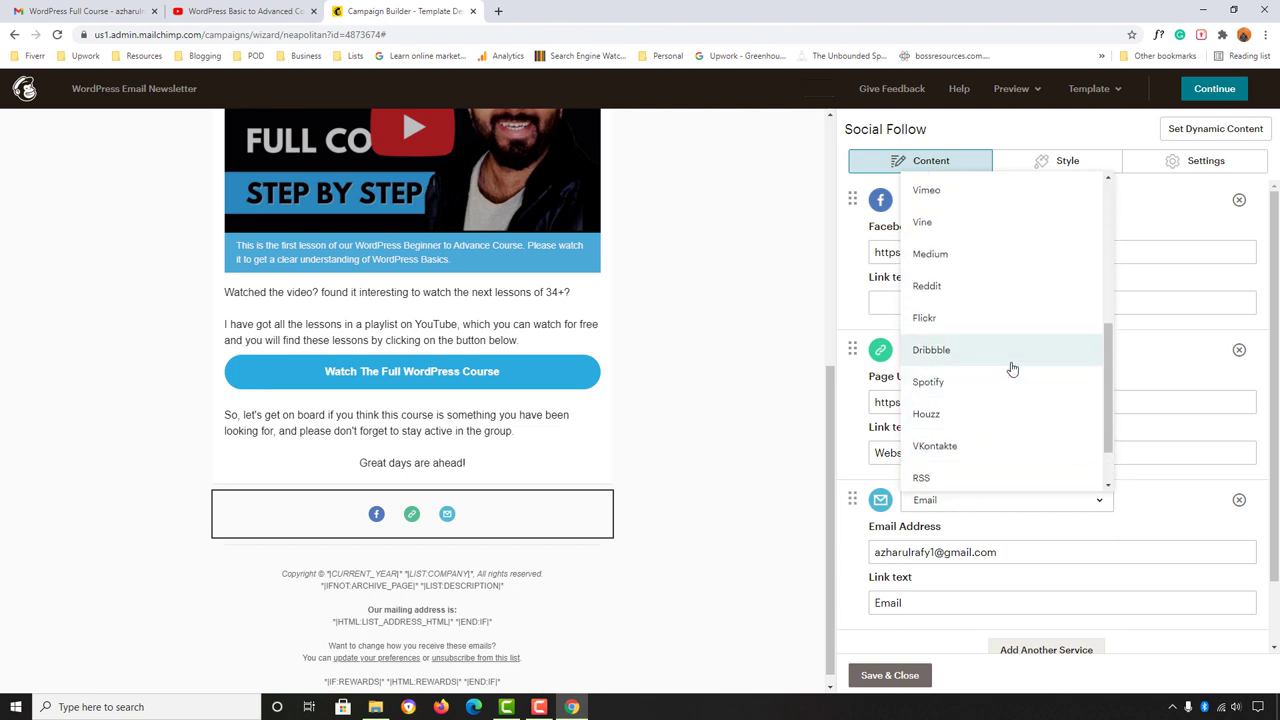
{"action": "scroll", "coordinate": [945, 355], "scroll_direction": "up", "scroll_amount": 2}
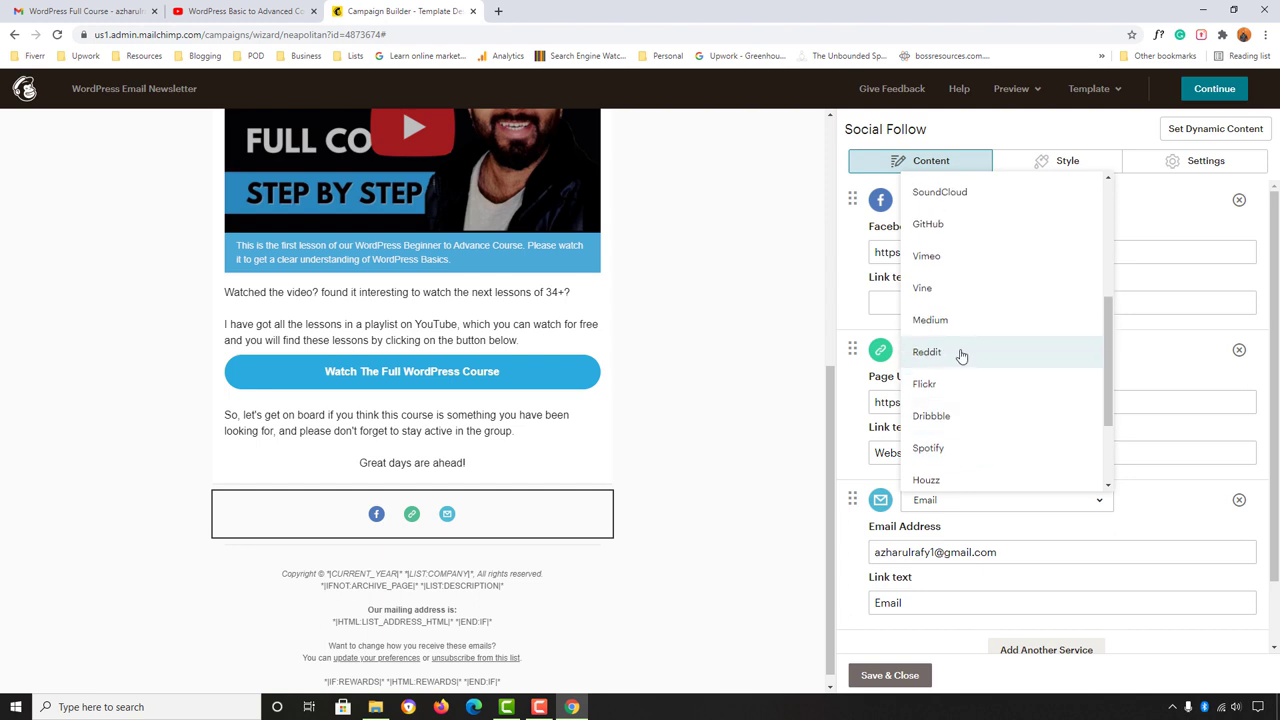
{"action": "scroll", "coordinate": [1005, 315], "scroll_direction": "up", "scroll_amount": 1}
{"action": "scroll", "coordinate": [1010, 305], "scroll_direction": "up", "scroll_amount": 1}
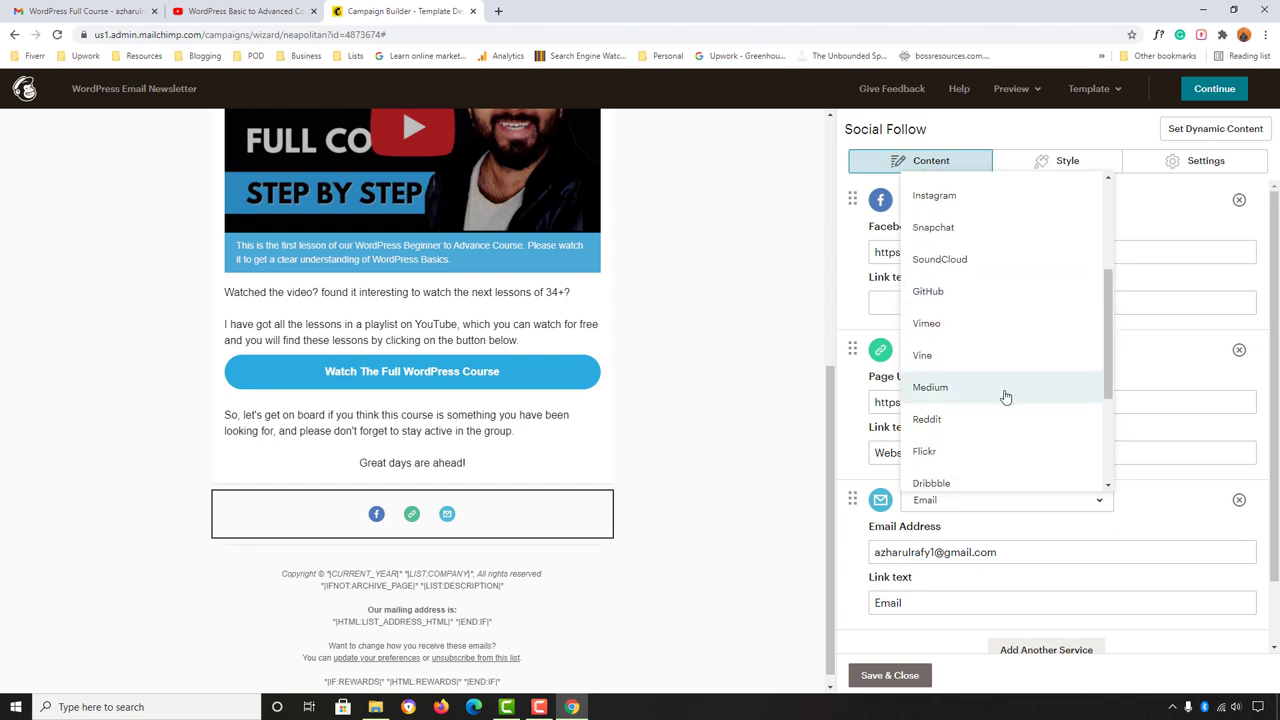
{"action": "scroll", "coordinate": [1000, 315], "scroll_direction": "up", "scroll_amount": 2}
{"action": "scroll", "coordinate": [1000, 300], "scroll_direction": "up", "scroll_amount": 1}
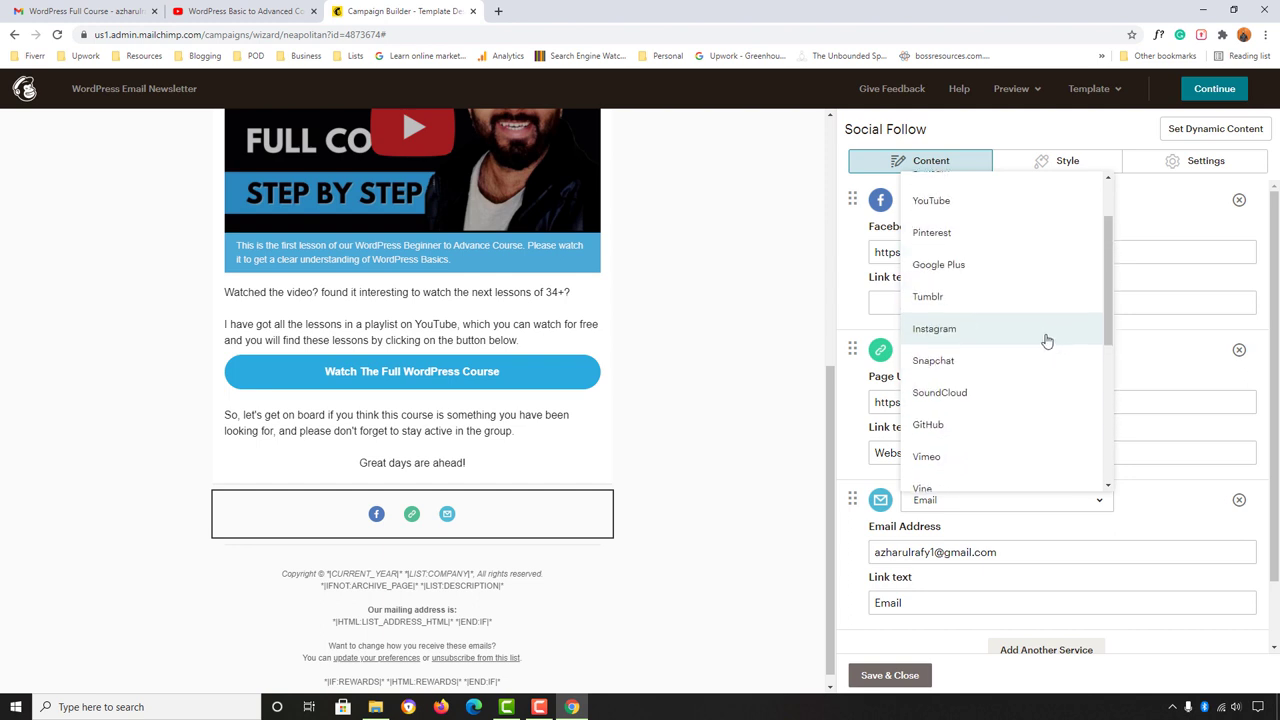
{"action": "scroll", "coordinate": [970, 275], "scroll_direction": "up", "scroll_amount": 1}
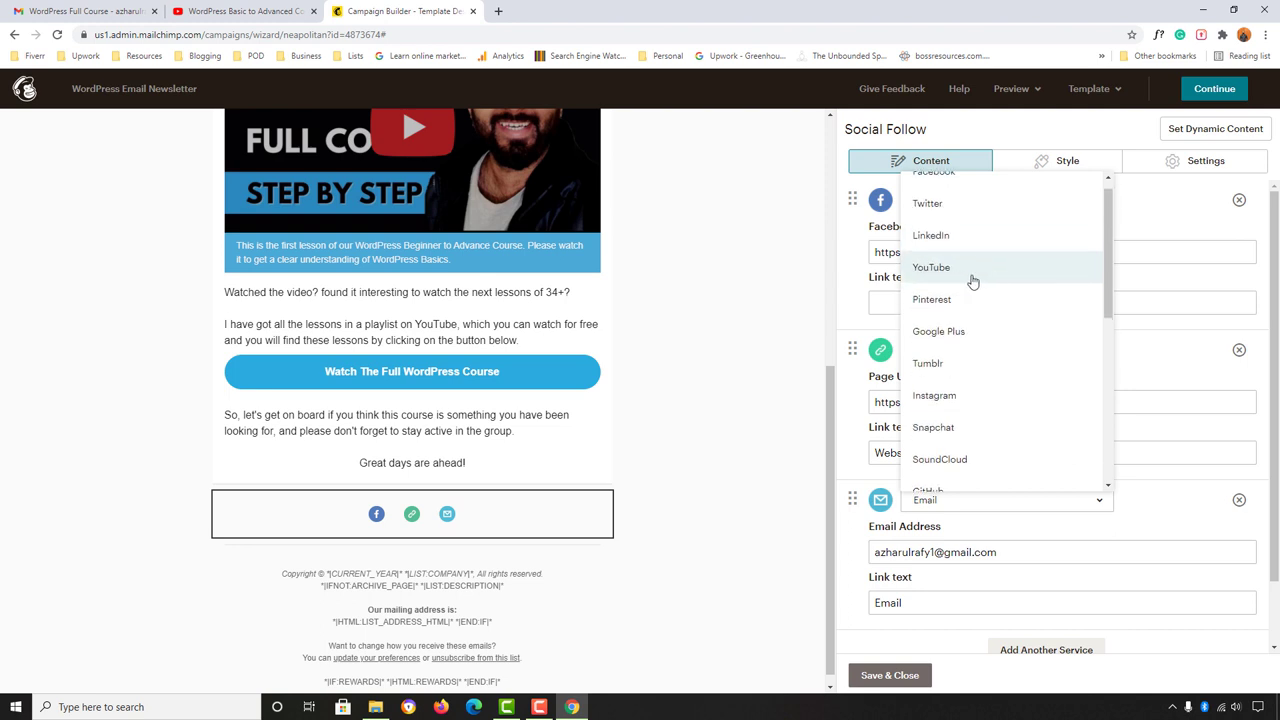
{"action": "left_click", "coordinate": [984, 281]}
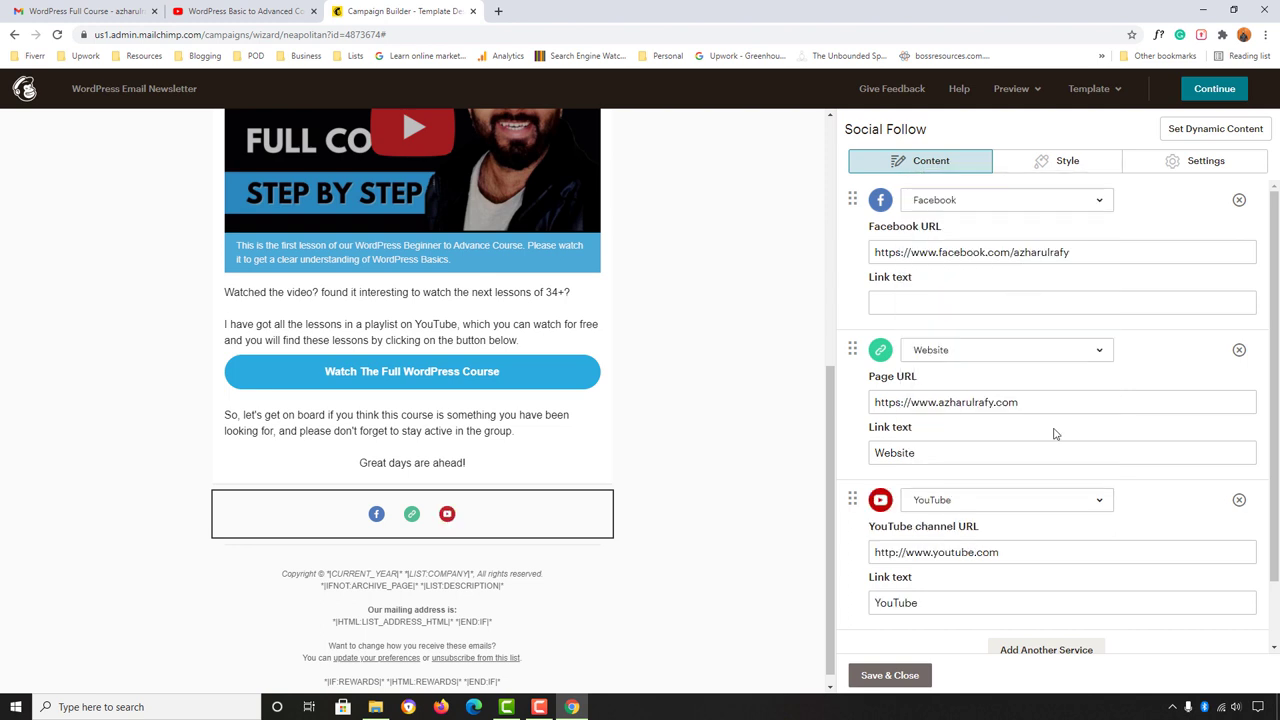
Step: Set the YouTube link to the author's https channel URL and Save & Close
{"action": "left_click", "coordinate": [1020, 552]}
{"action": "type", "text": "s"}
{"action": "left_click", "coordinate": [1032, 552]}
{"action": "type", "text": "/"}
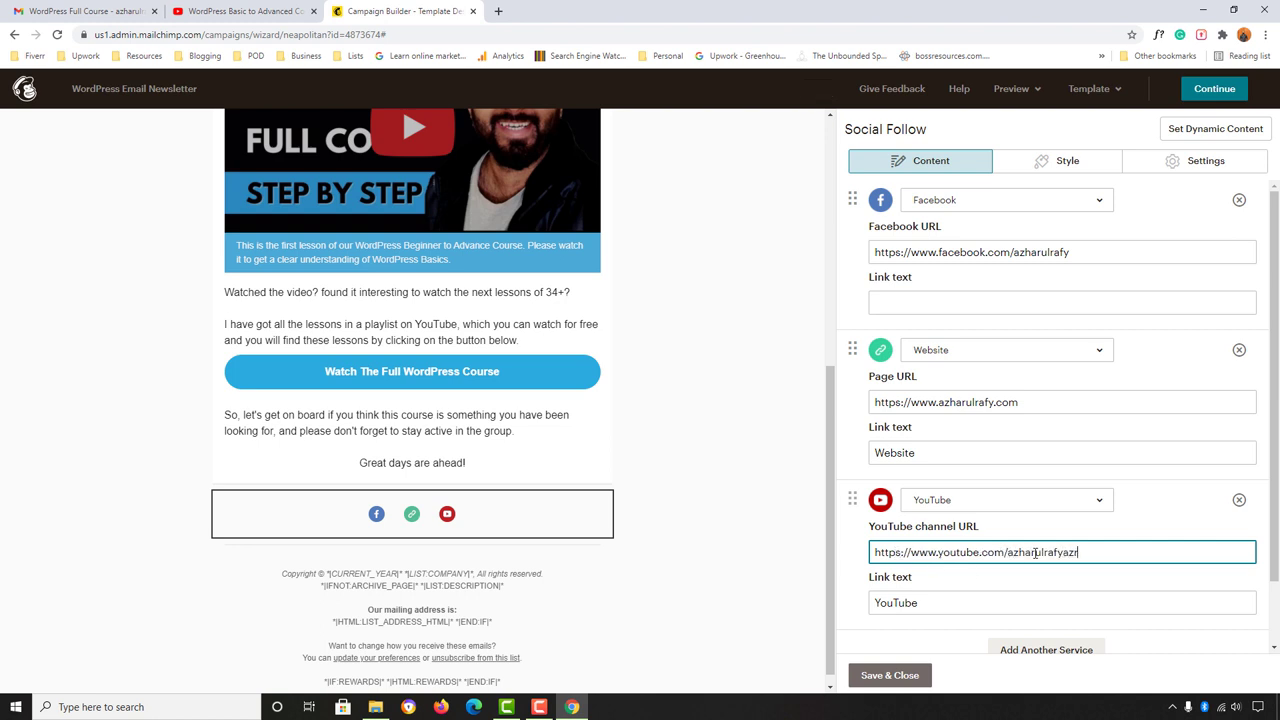
{"action": "type", "text": "azharulrafyazr"}
{"action": "scroll", "coordinate": [1027, 548], "scroll_direction": "down", "scroll_amount": 1}
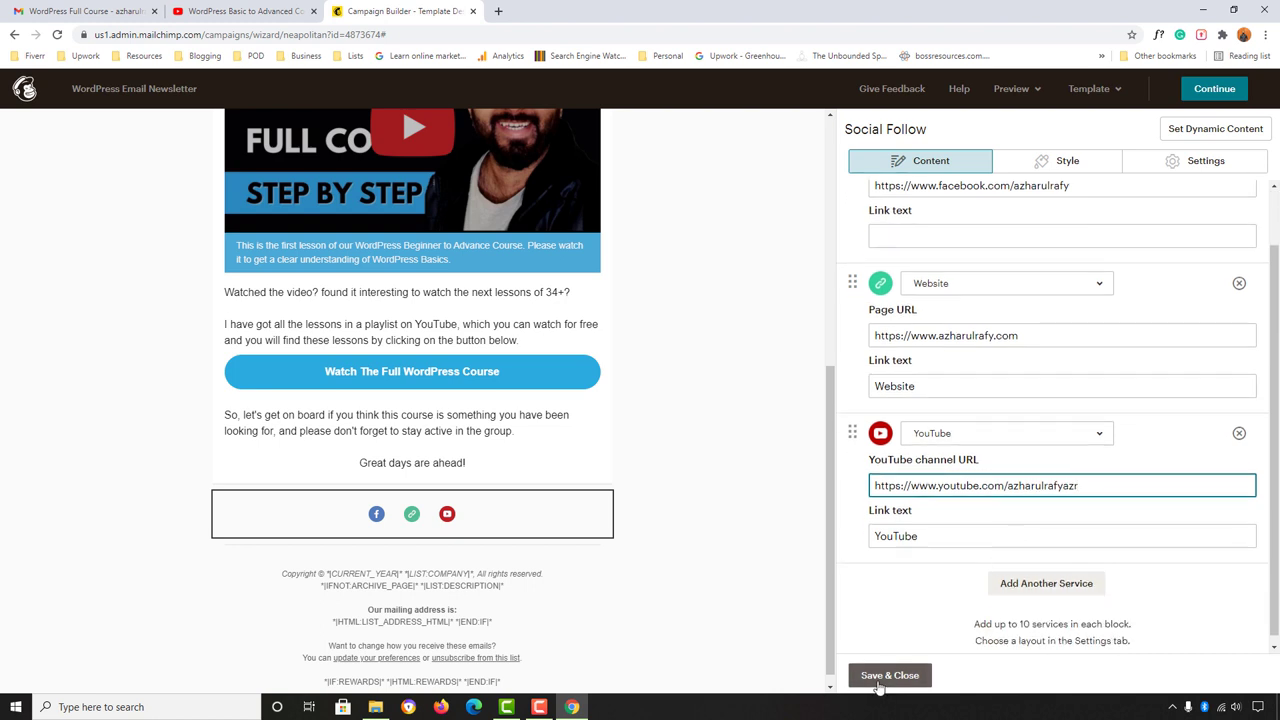
{"action": "left_click", "coordinate": [882, 675]}
{"action": "mouse_move", "coordinate": [406, 537]}
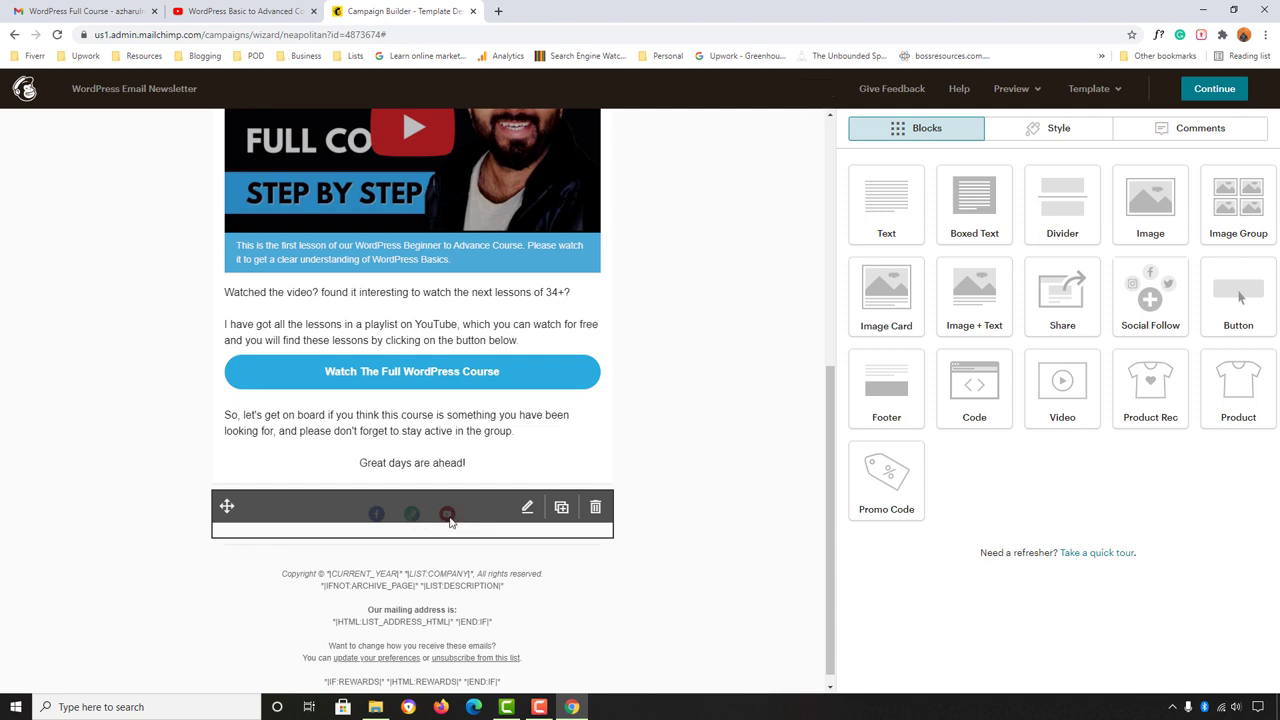
{"action": "scroll", "coordinate": [155, 582], "scroll_direction": "down", "scroll_amount": 1}
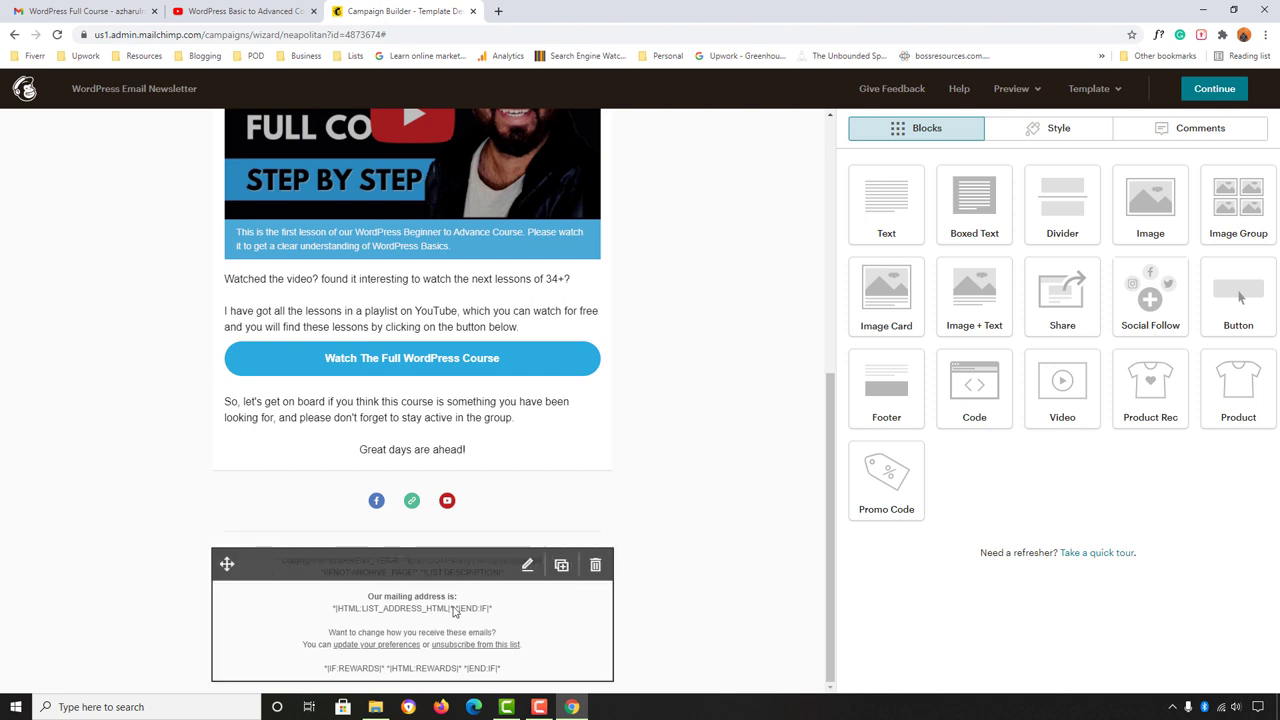
{"action": "left_click", "coordinate": [527, 567]}
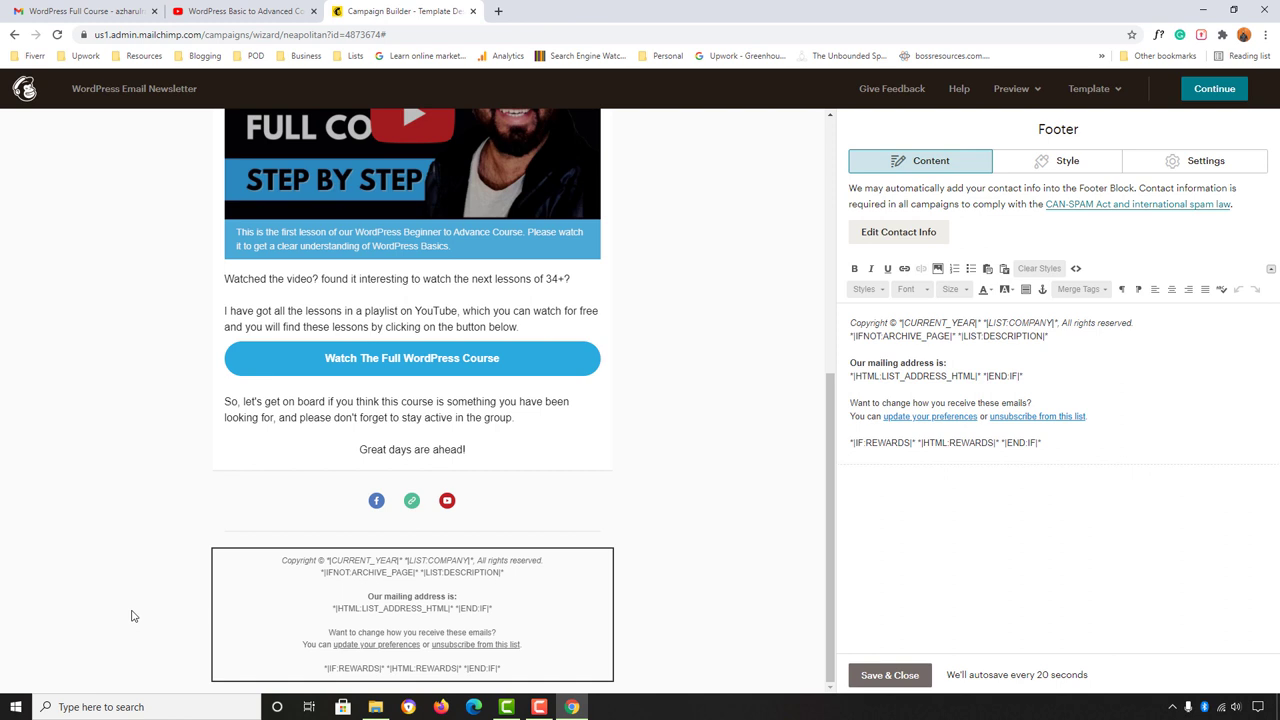
{"action": "left_click", "coordinate": [889, 676]}
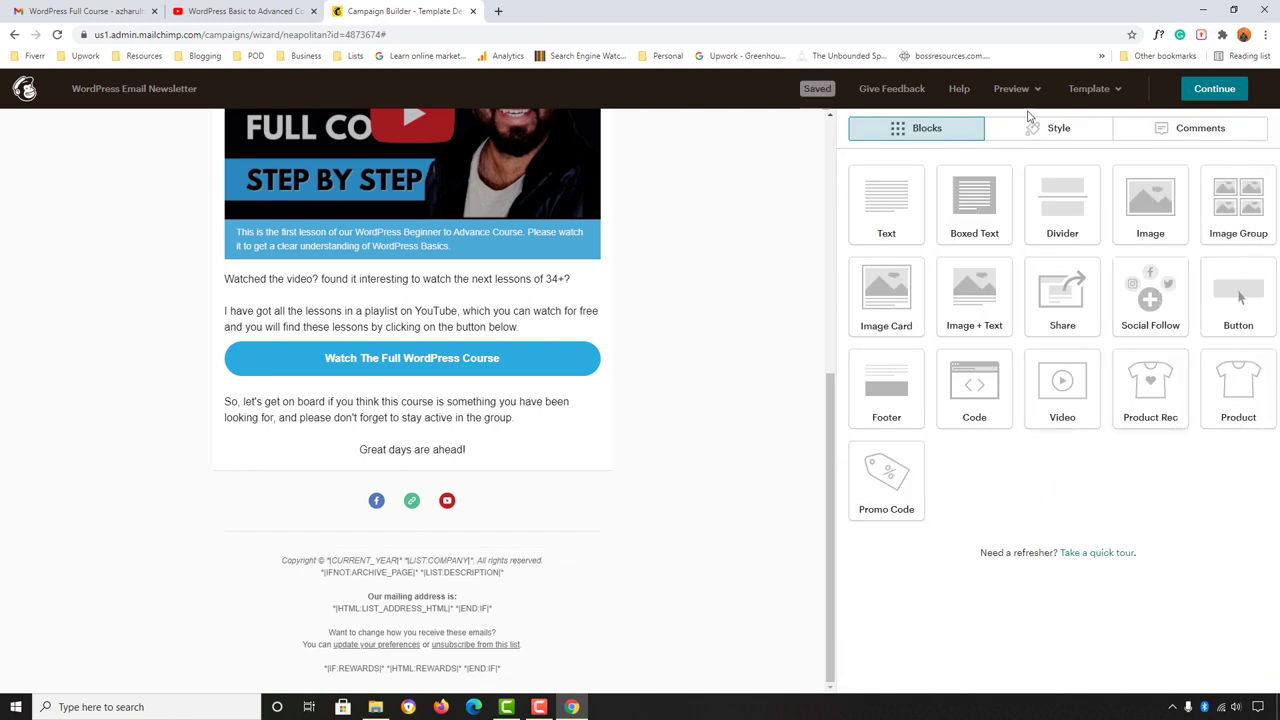
{"action": "scroll", "coordinate": [620, 465], "scroll_direction": "up", "scroll_amount": 5}
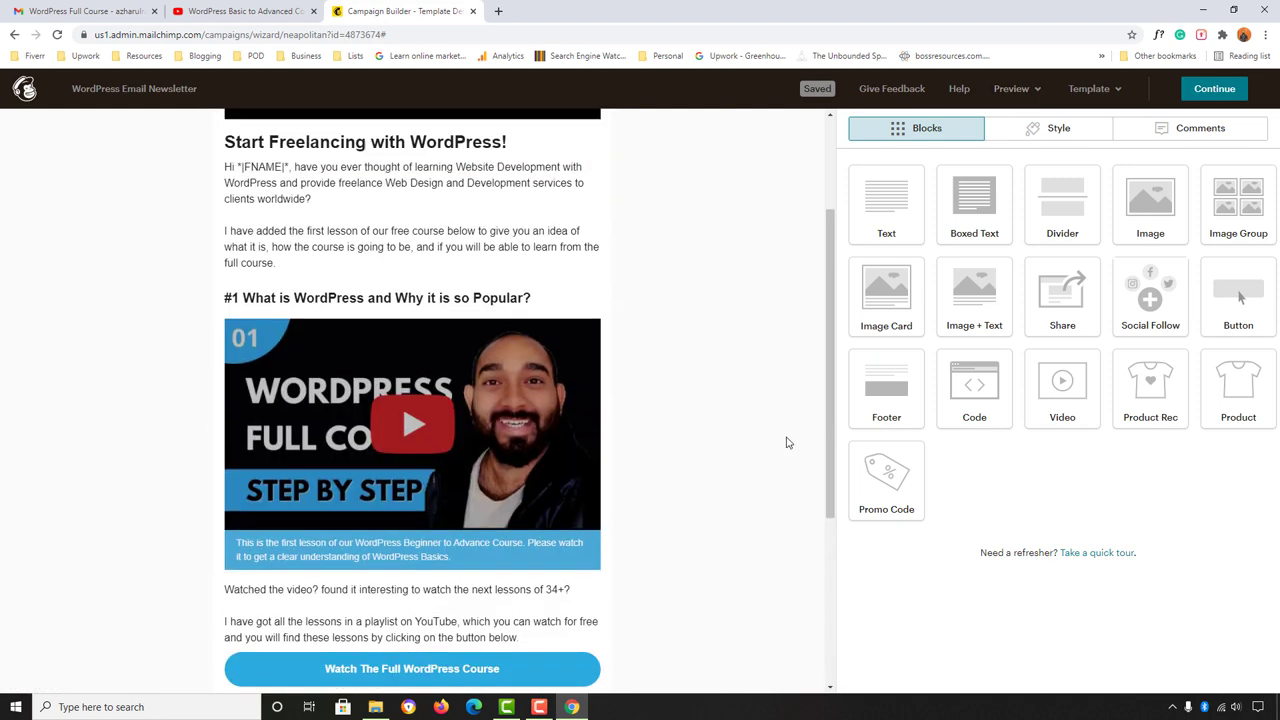
{"action": "scroll", "coordinate": [67, 516], "scroll_direction": "down", "scroll_amount": 5}
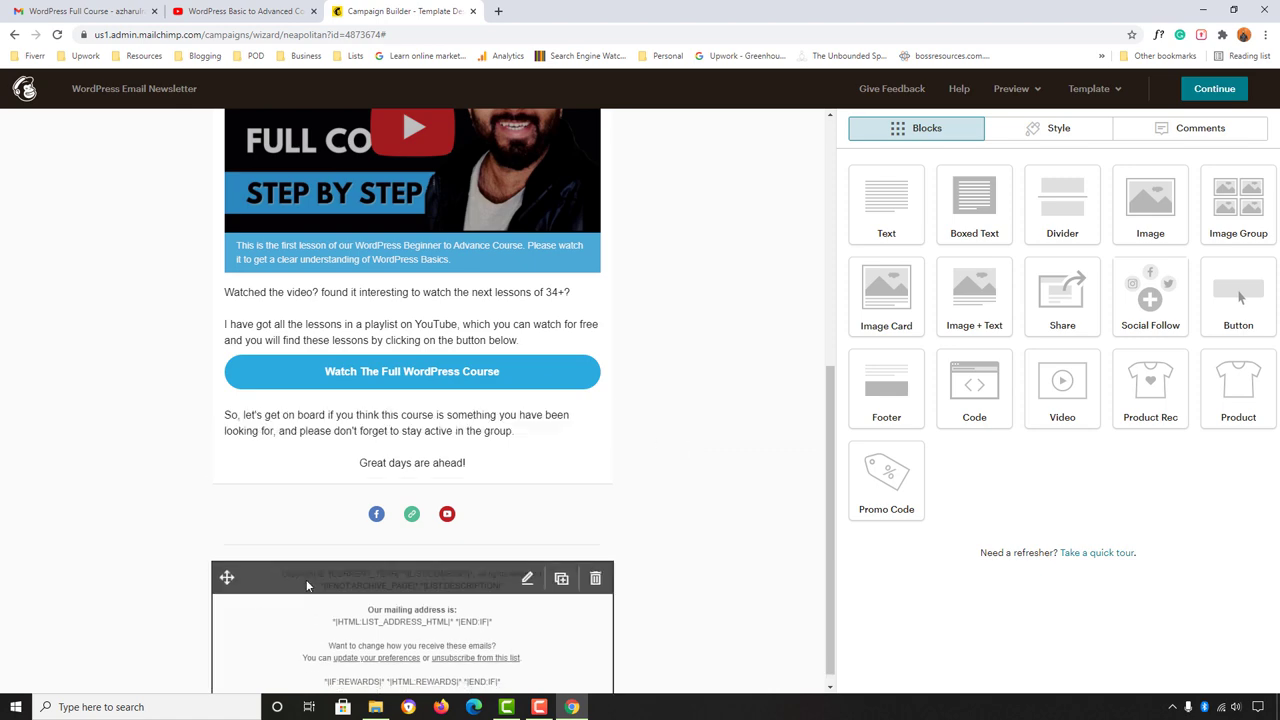
{"action": "scroll", "coordinate": [698, 429], "scroll_direction": "up", "scroll_amount": 4}
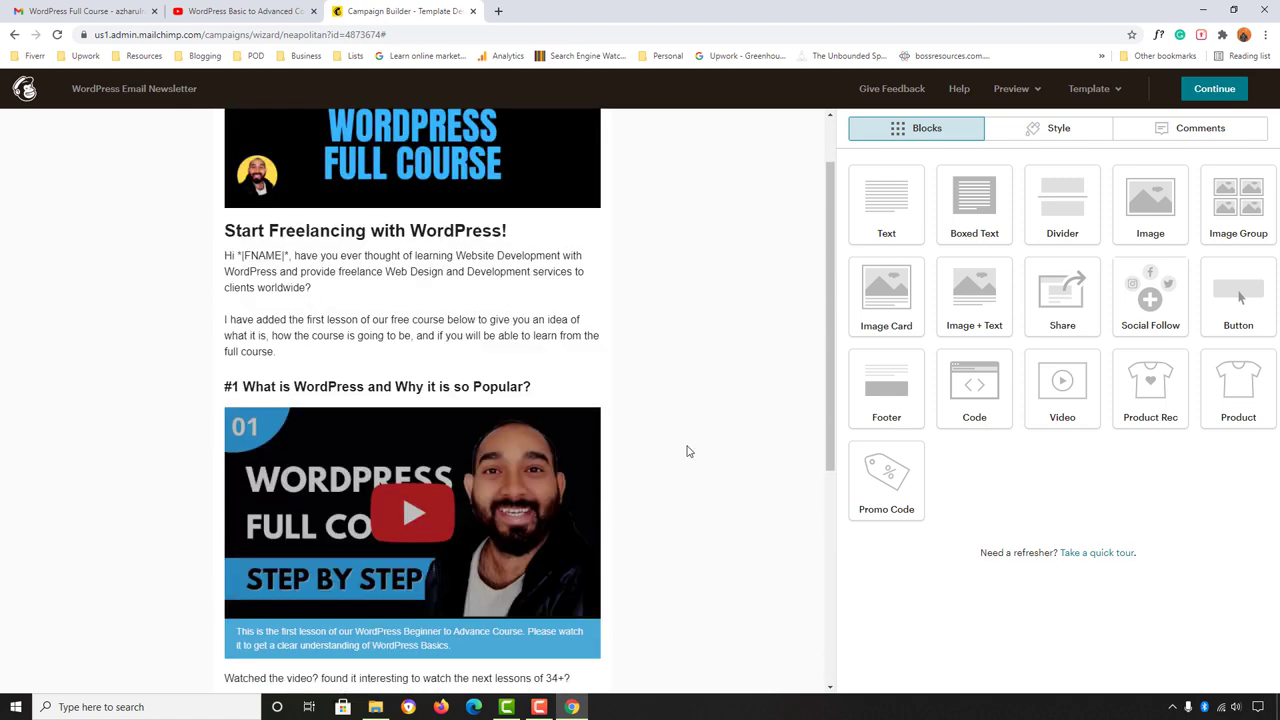
{"action": "left_click", "coordinate": [1028, 92]}
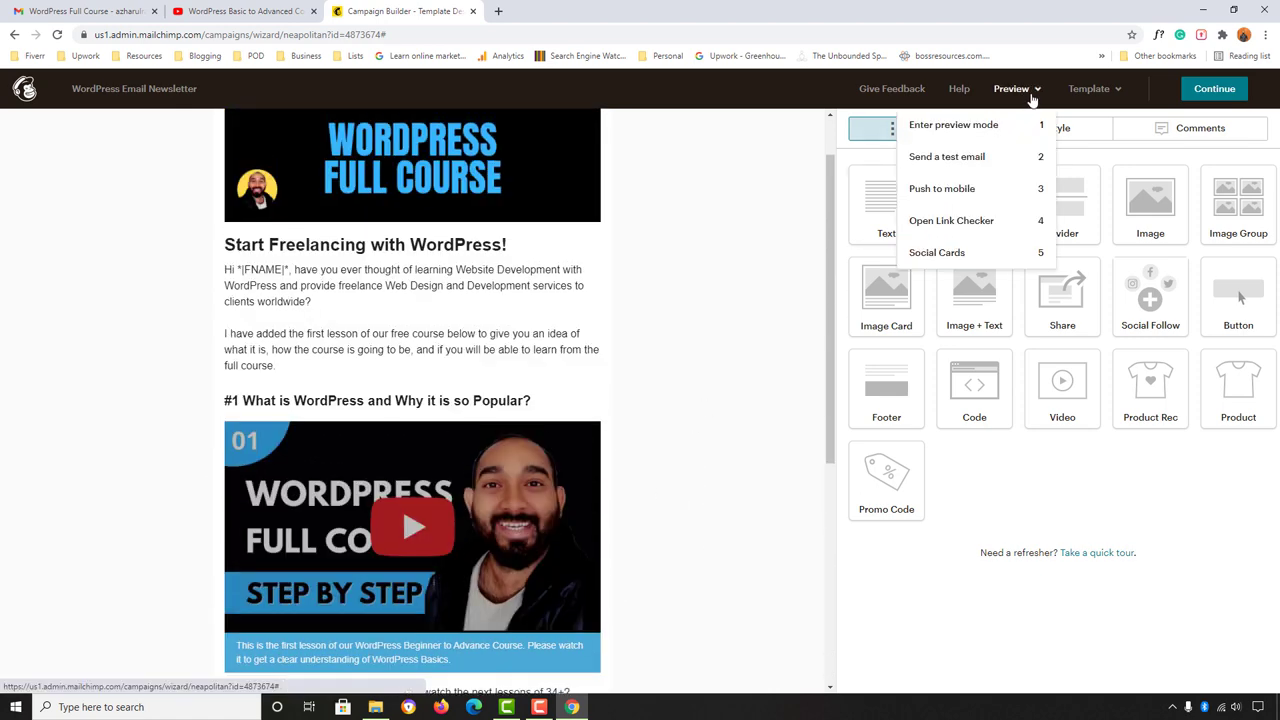
{"action": "left_click", "coordinate": [973, 126]}
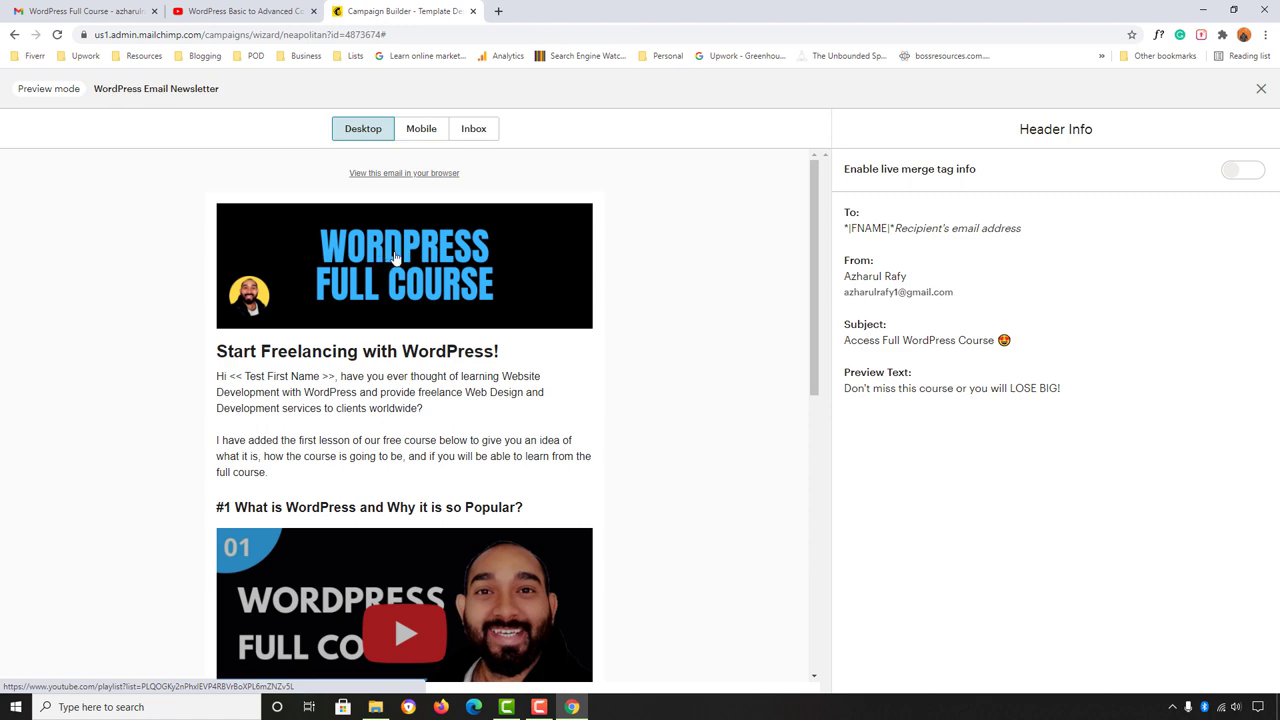
{"action": "left_click", "coordinate": [413, 259]}
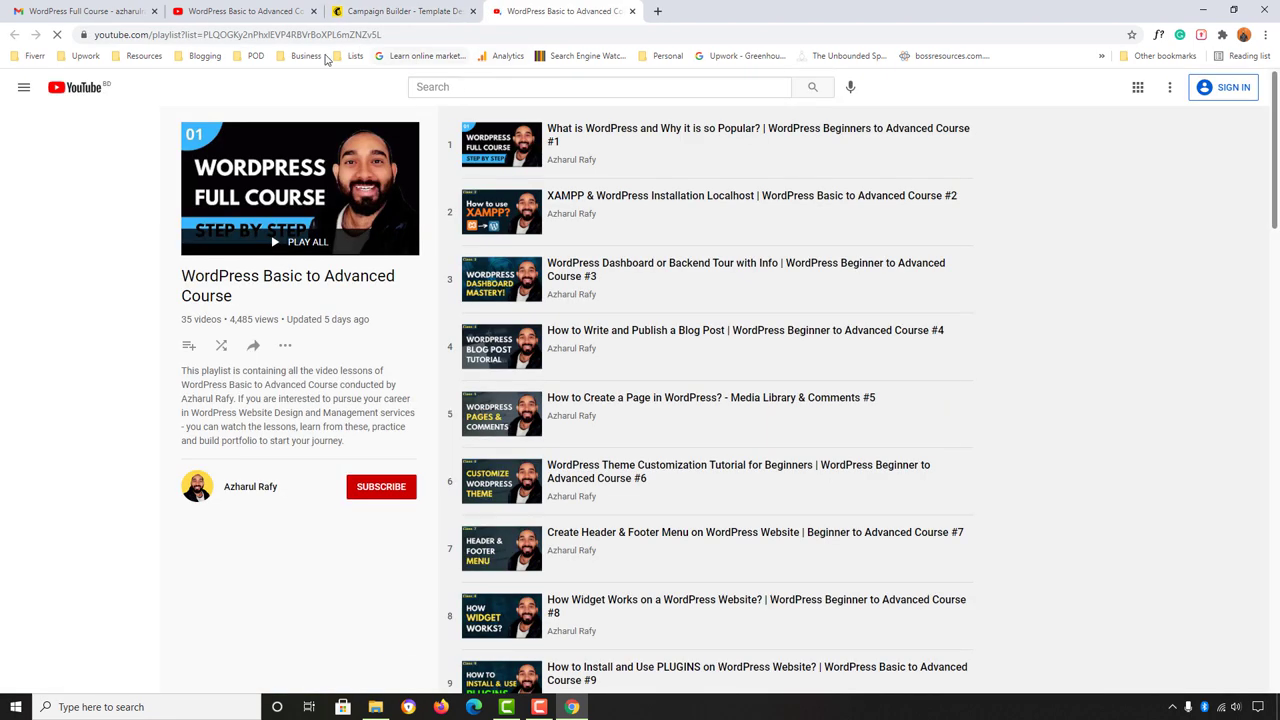
{"action": "left_click", "coordinate": [405, 11]}
{"action": "scroll", "coordinate": [500, 420], "scroll_direction": "down", "scroll_amount": 5}
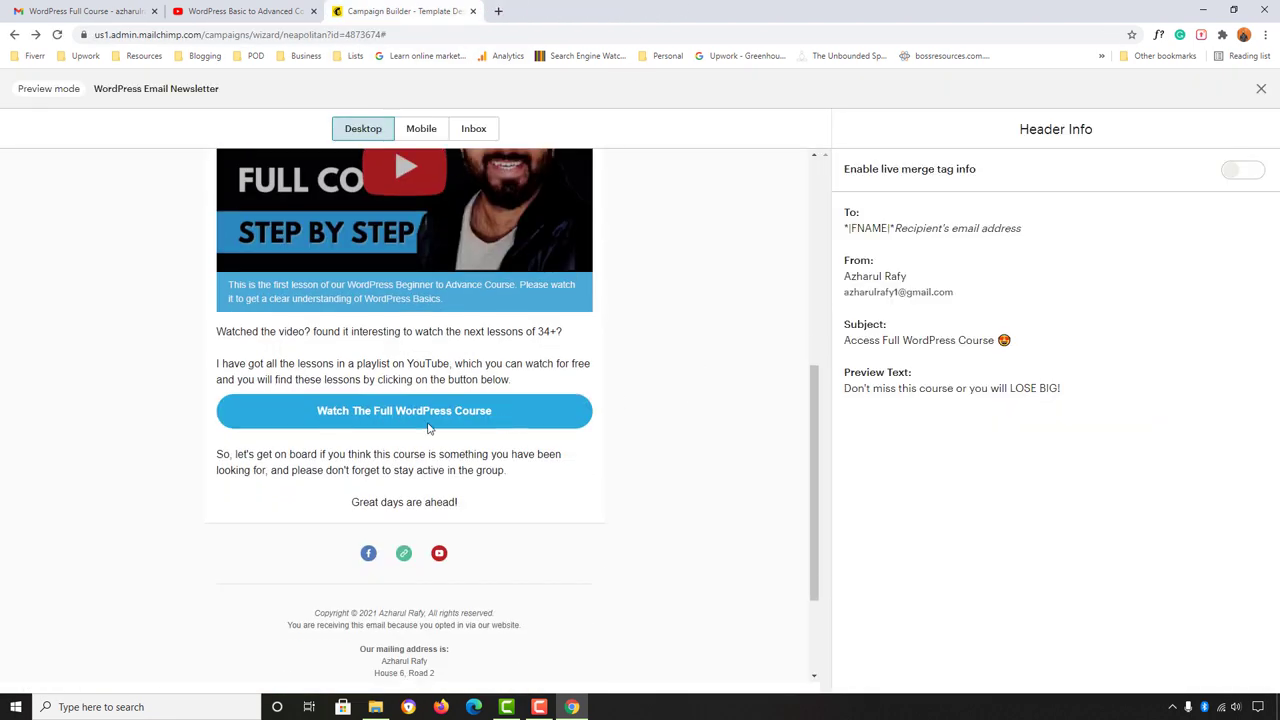
{"action": "left_click", "coordinate": [399, 412]}
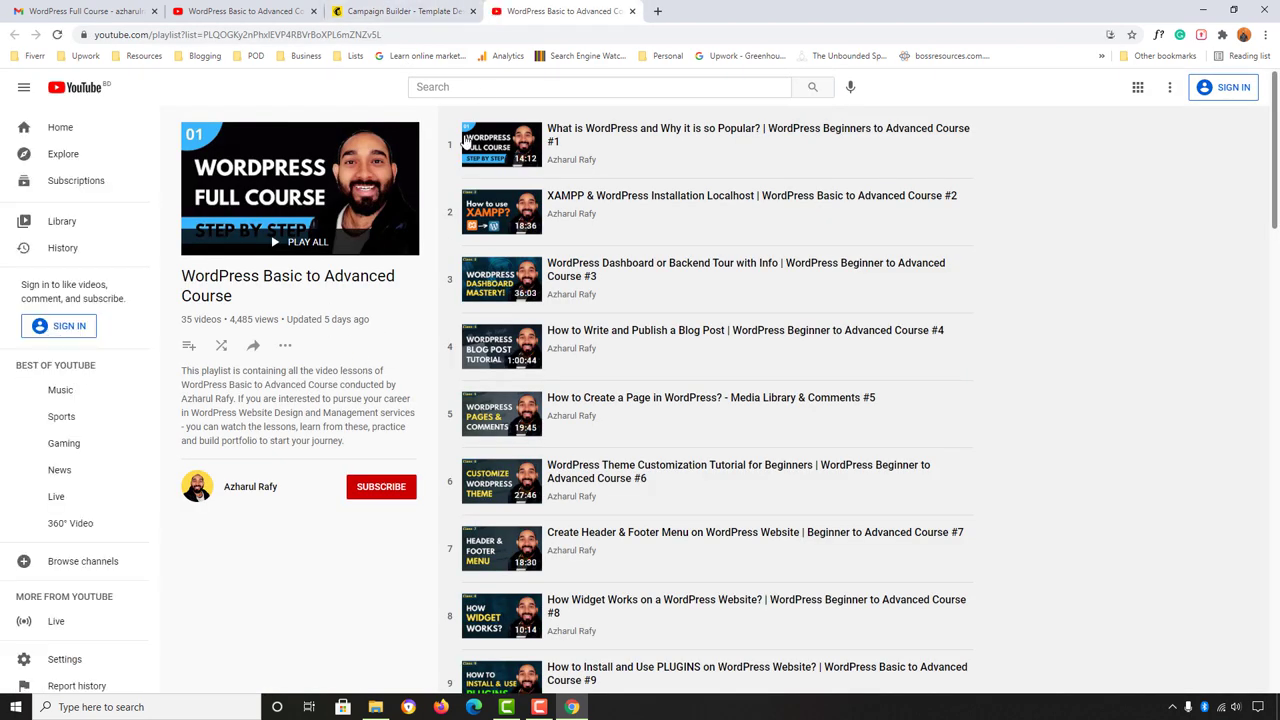
{"action": "left_click", "coordinate": [632, 11]}
{"action": "scroll", "coordinate": [648, 474], "scroll_direction": "up", "scroll_amount": 10}
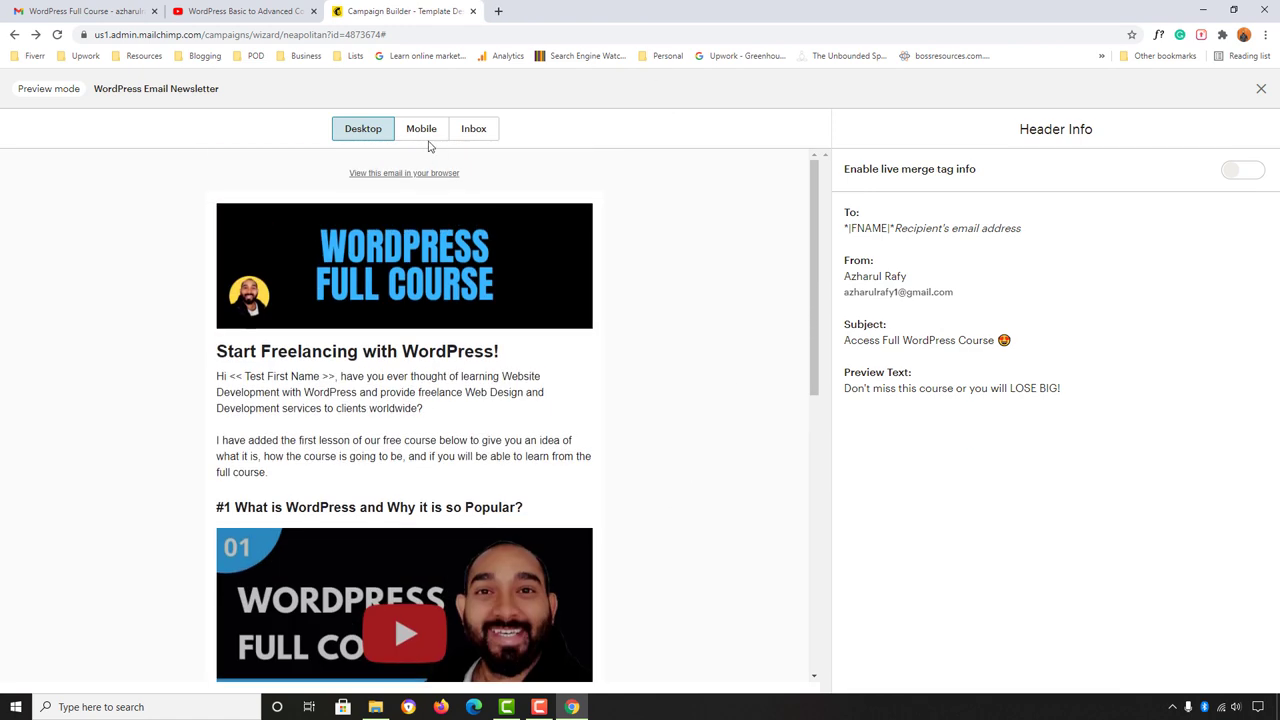
{"action": "left_click", "coordinate": [423, 131]}
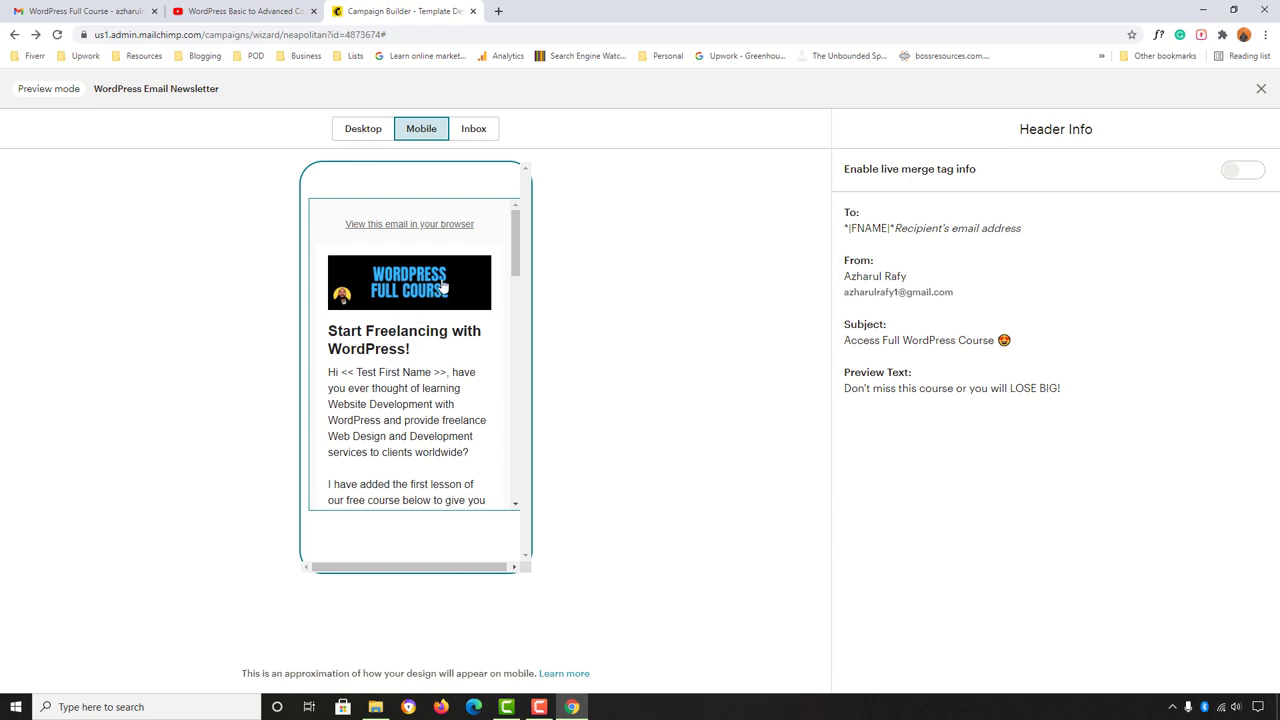
{"action": "scroll", "coordinate": [406, 423], "scroll_direction": "down", "scroll_amount": 6}
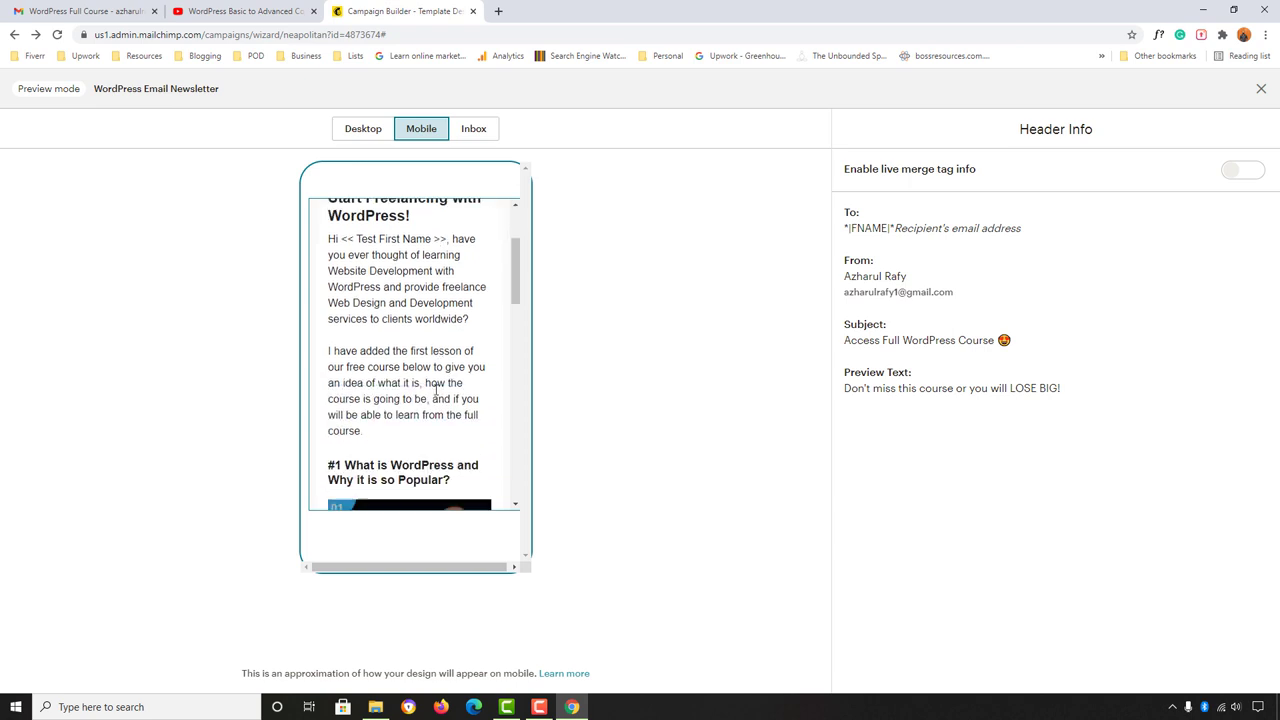
{"action": "scroll", "coordinate": [406, 423], "scroll_direction": "down", "scroll_amount": 10}
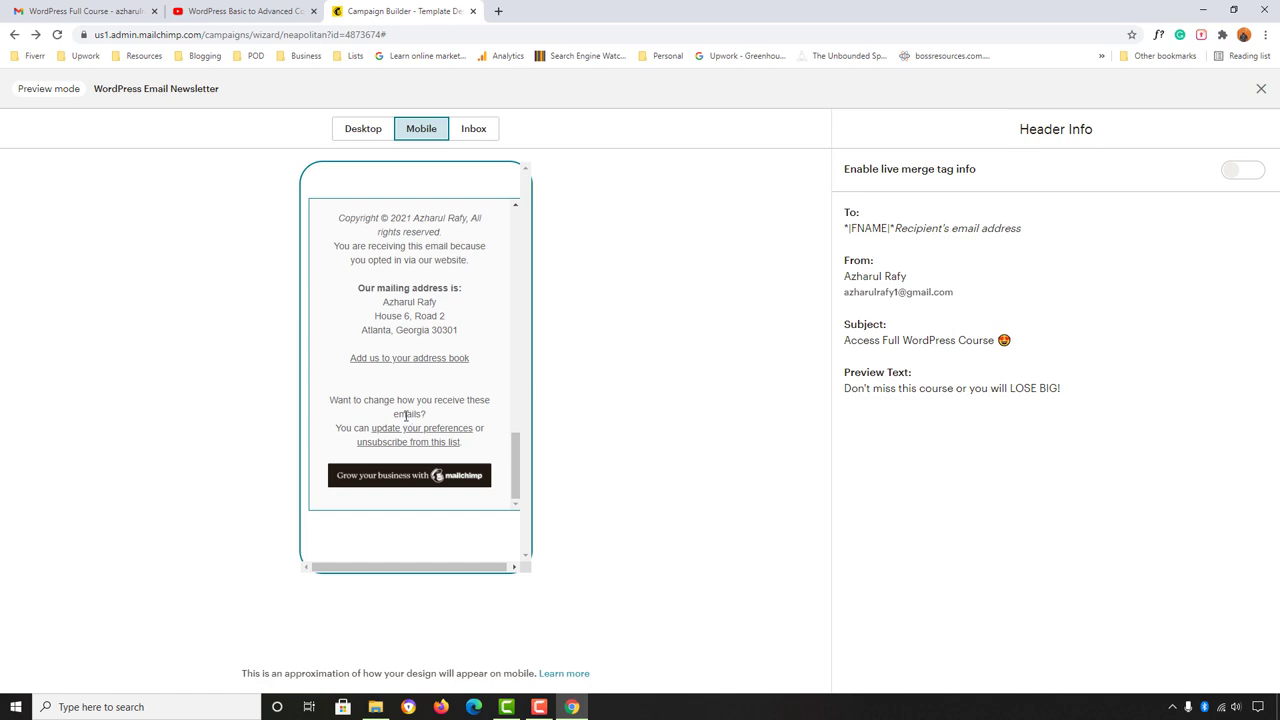
{"action": "scroll", "coordinate": [406, 415], "scroll_direction": "up", "scroll_amount": 15}
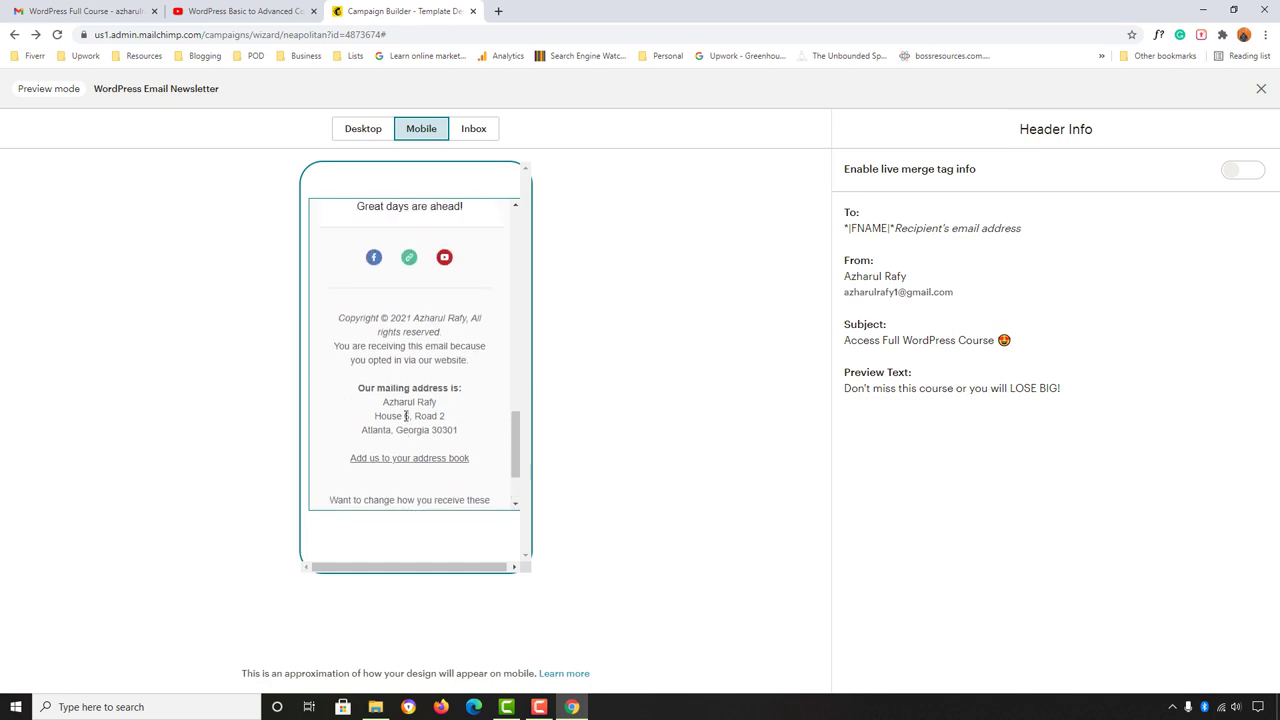
{"action": "left_click", "coordinate": [360, 132]}
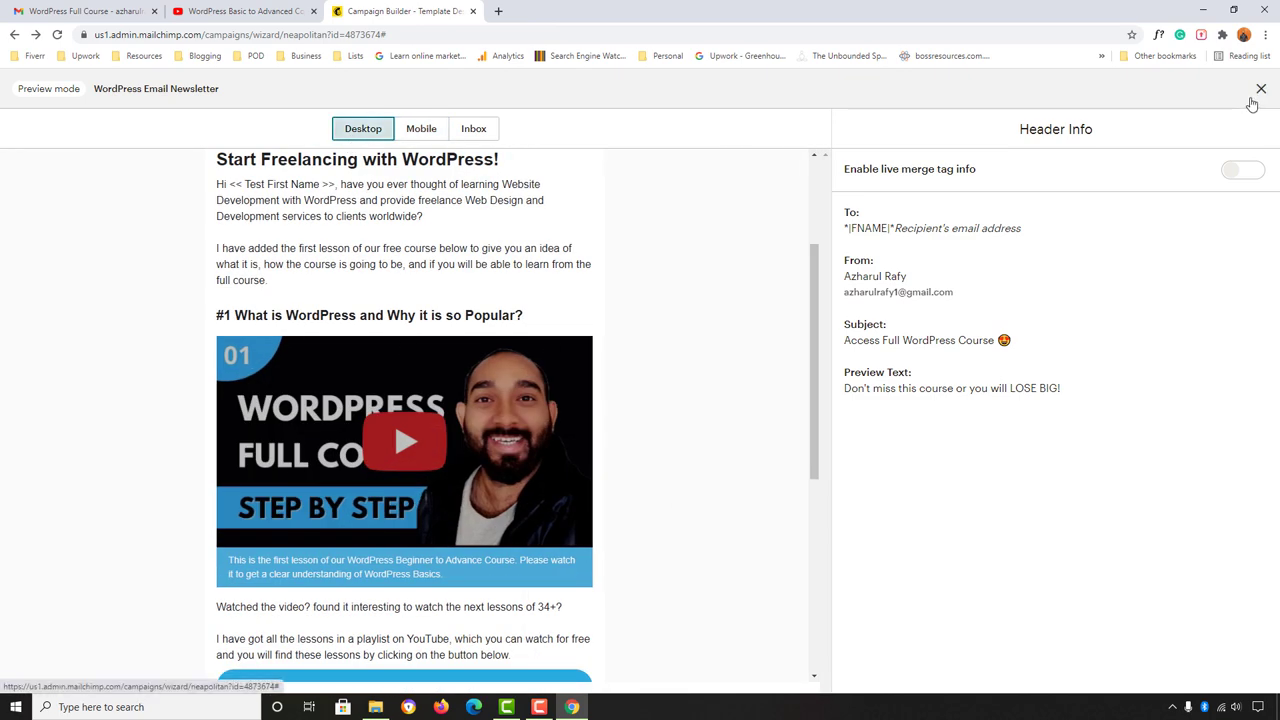
{"action": "left_click", "coordinate": [1261, 88]}
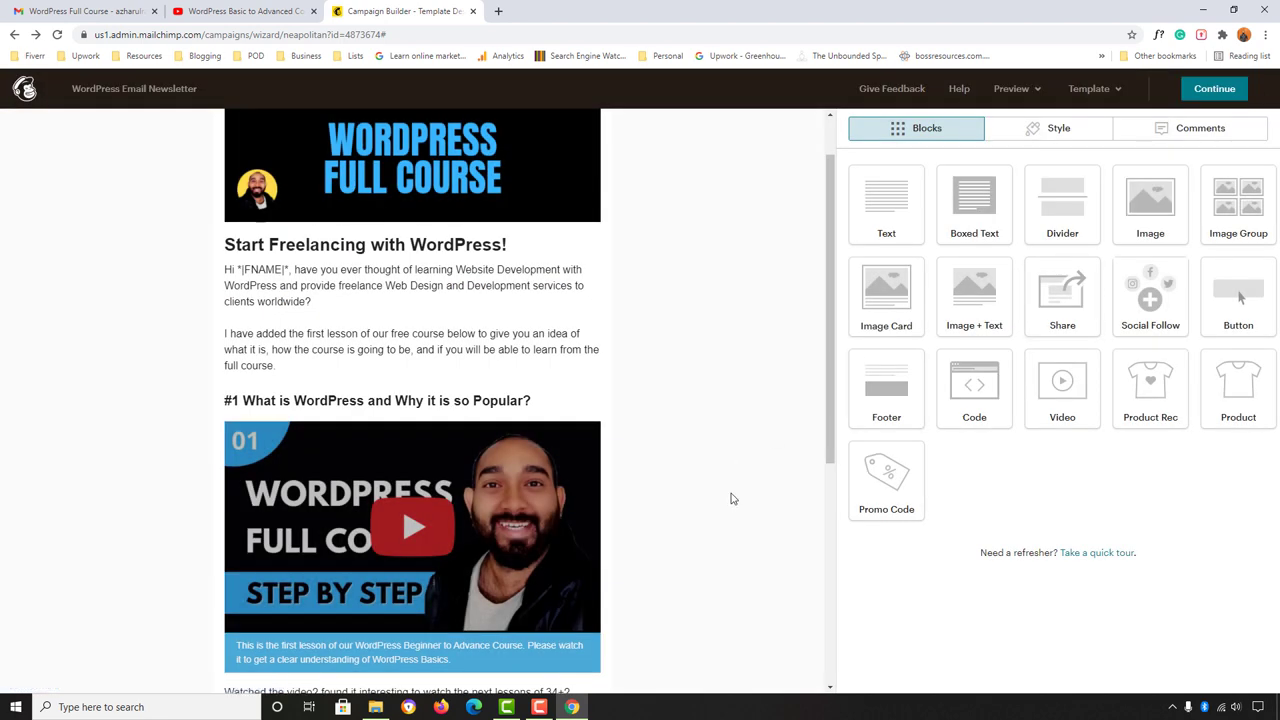
Step: From Preview, start a test email and enter the two comma-separated recipient addresses
{"action": "scroll", "coordinate": [690, 500], "scroll_direction": "up", "scroll_amount": 1}
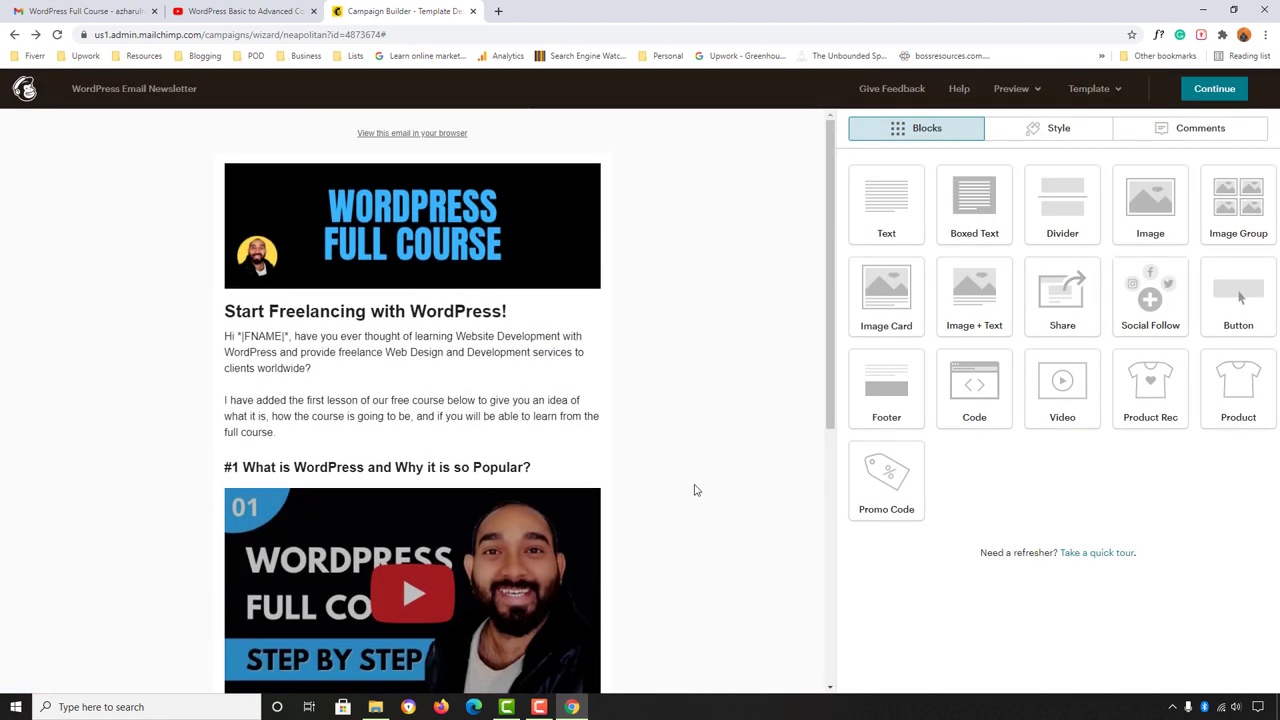
{"action": "left_click", "coordinate": [1012, 89]}
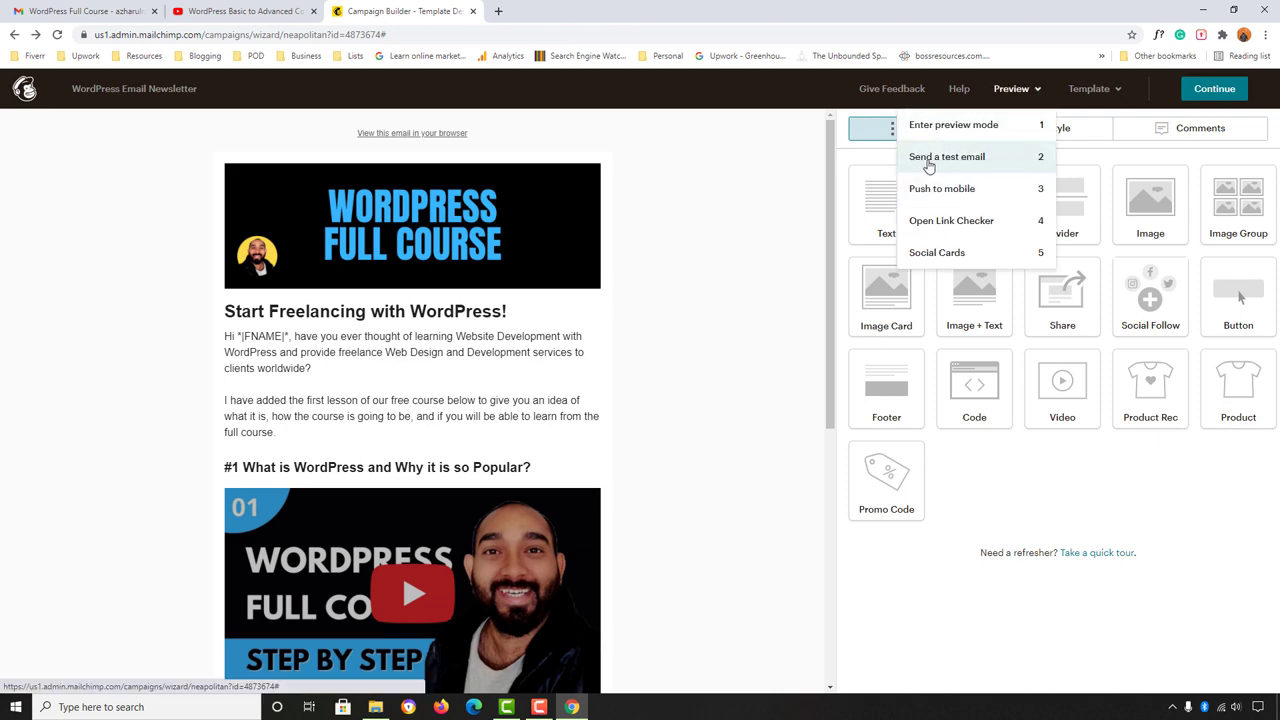
{"action": "left_click", "coordinate": [964, 163]}
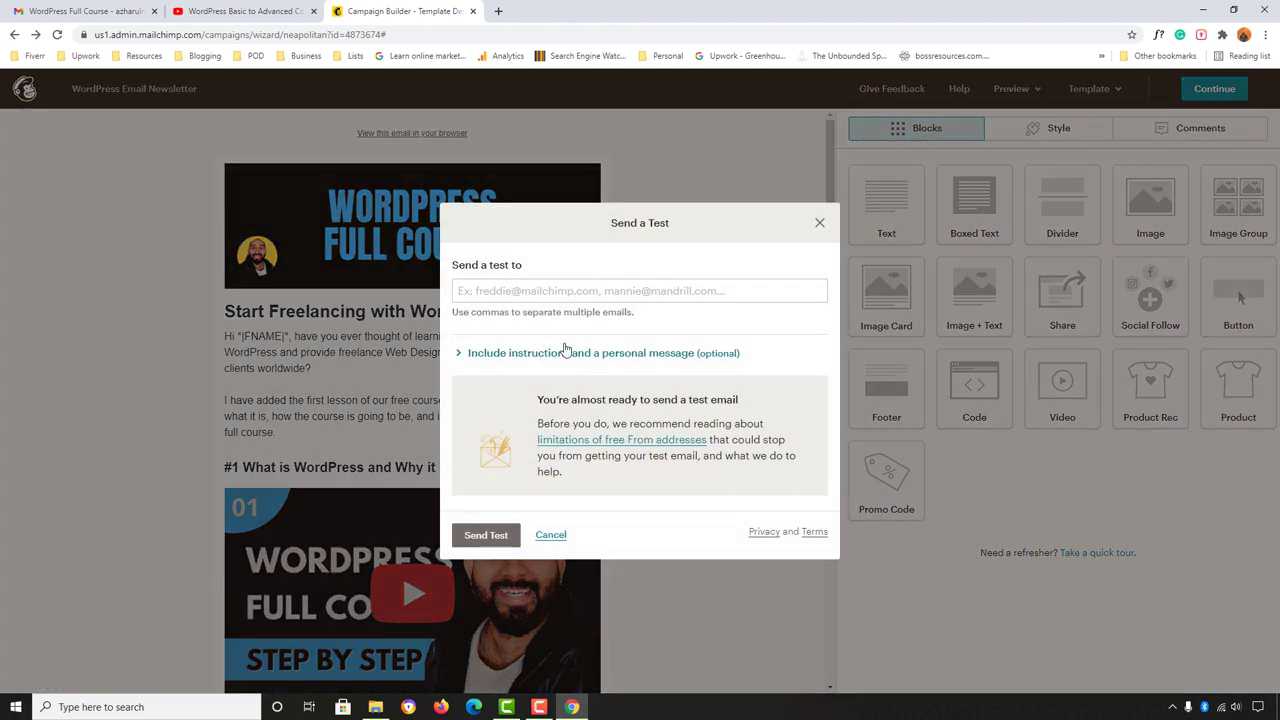
{"action": "left_click", "coordinate": [536, 290]}
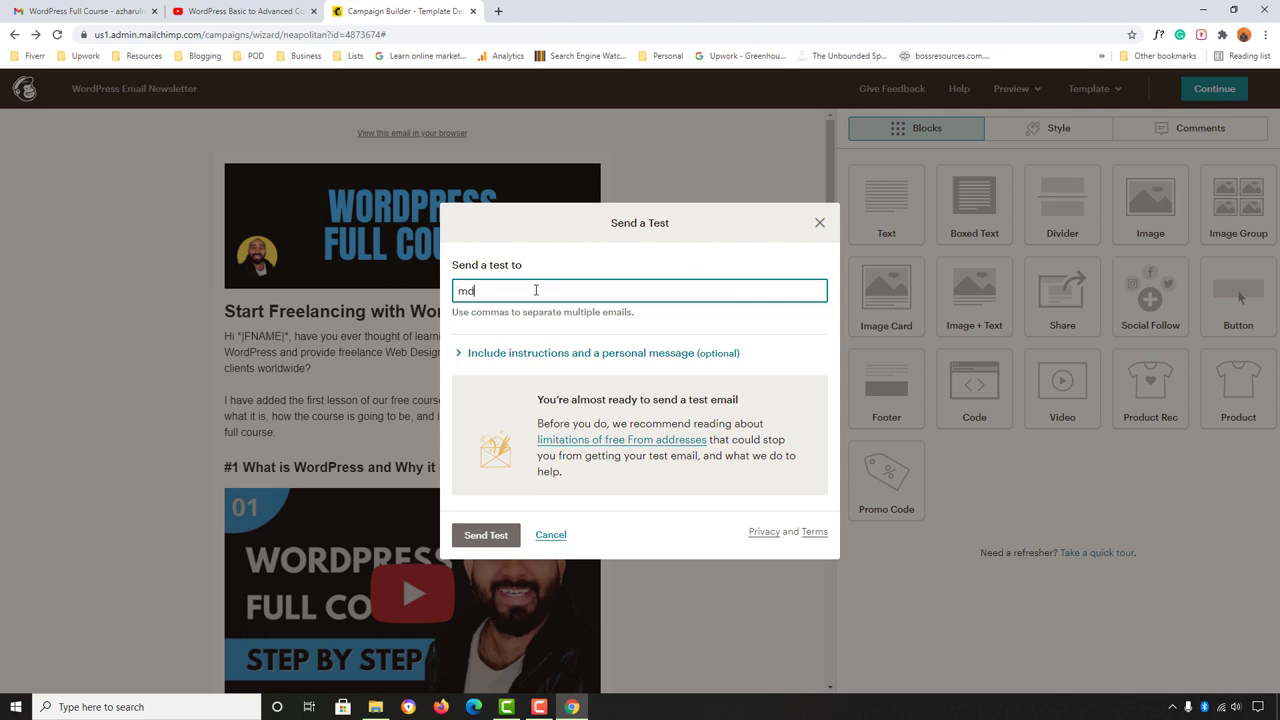
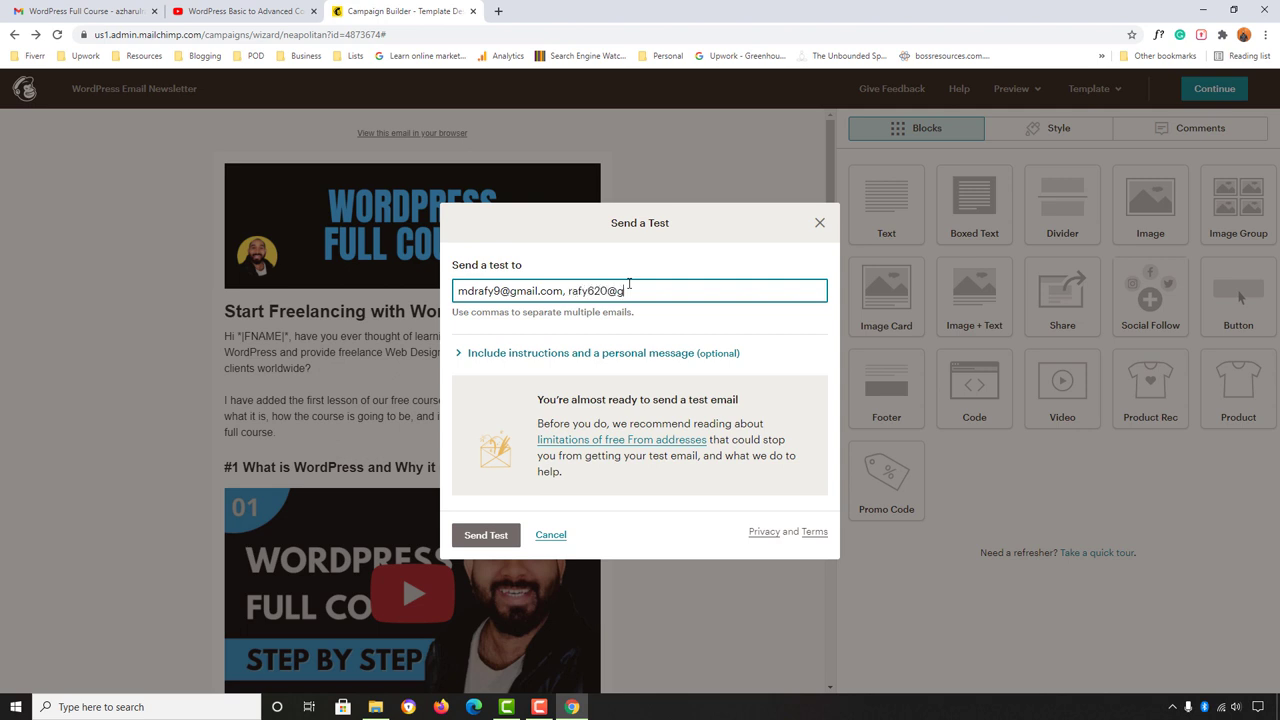
{"action": "type", "text": "com"}
Step: Send the test email and dismiss the confirmation
{"action": "left_click", "coordinate": [500, 538]}
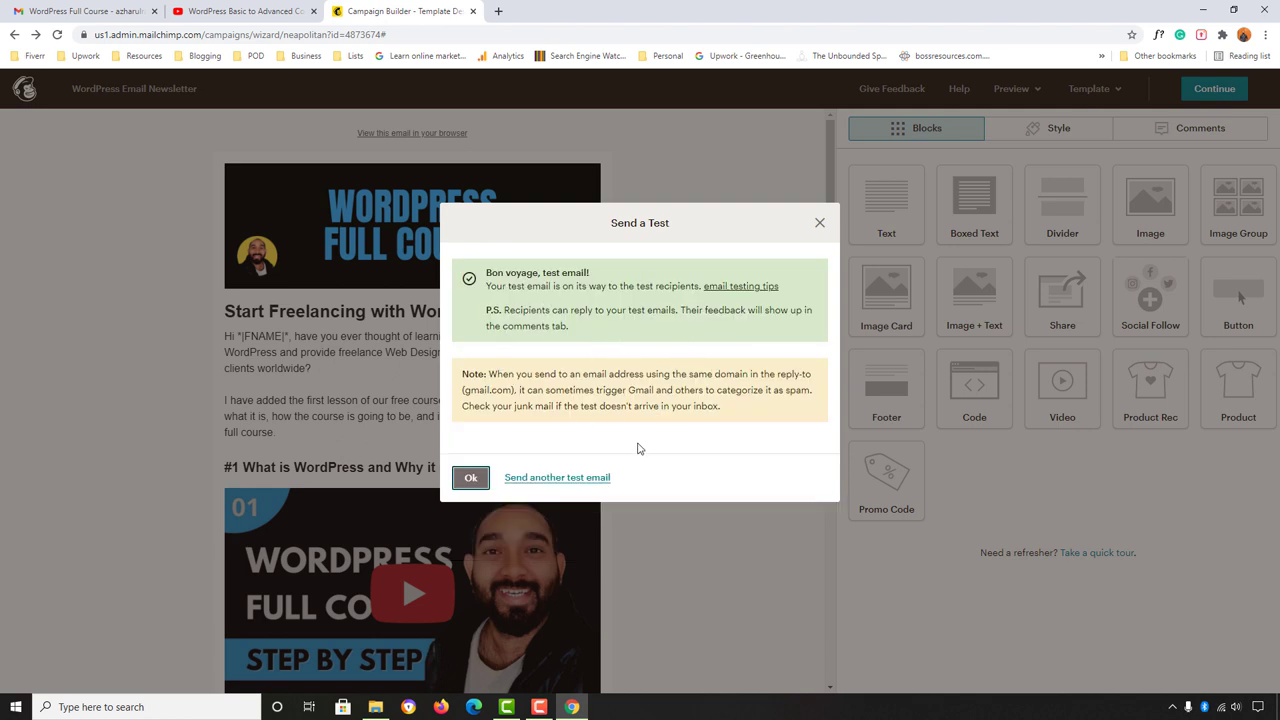
{"action": "left_click", "coordinate": [820, 222]}
{"action": "scroll", "coordinate": [313, 318], "scroll_direction": "down", "scroll_amount": 3}
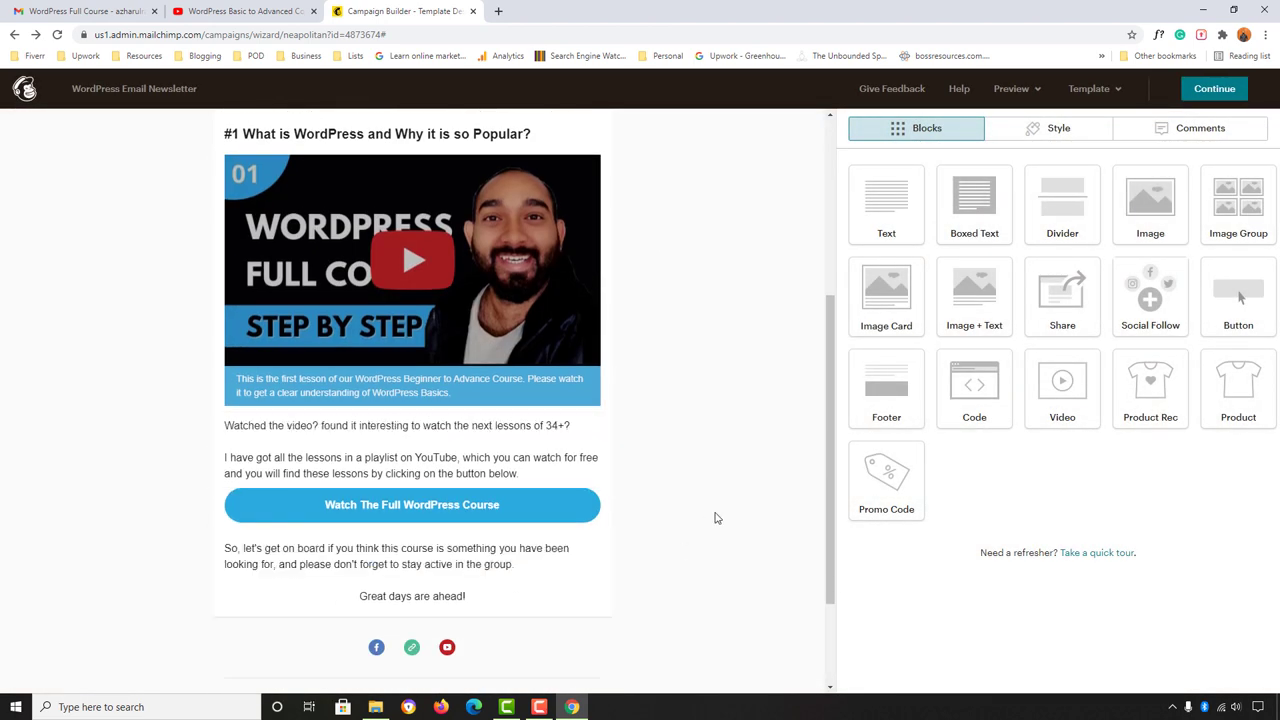
{"action": "scroll", "coordinate": [718, 516], "scroll_direction": "up", "scroll_amount": 3}
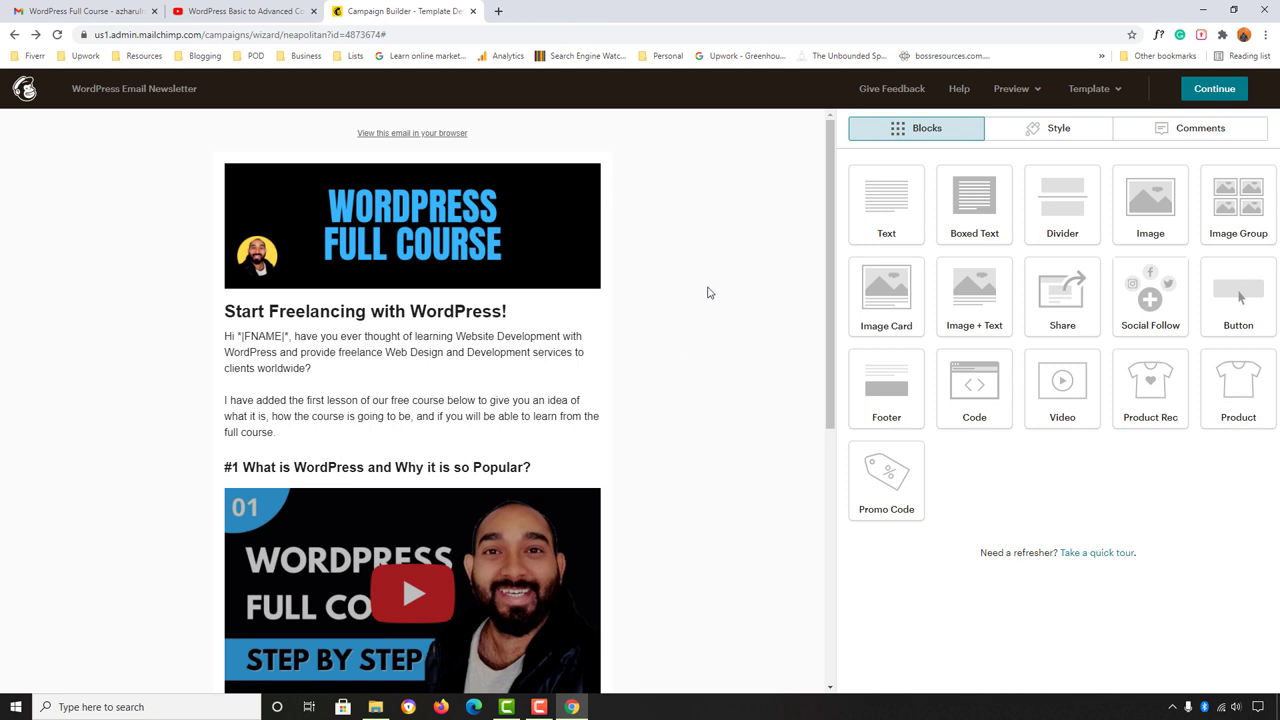
Step: Review To, From, Subject and Content on the checklist, then send to the 2 subscribers
{"action": "left_click", "coordinate": [1207, 101]}
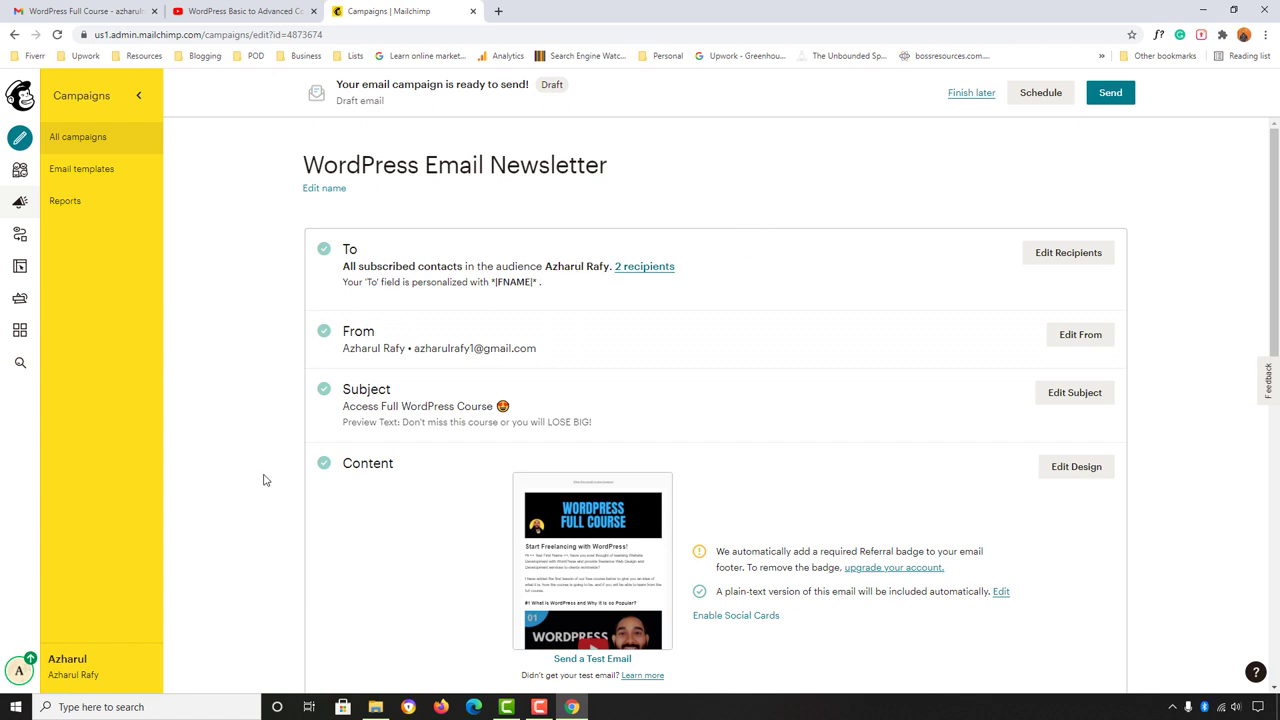
{"action": "scroll", "coordinate": [262, 477], "scroll_direction": "down", "scroll_amount": 1}
{"action": "scroll", "coordinate": [549, 337], "scroll_direction": "up", "scroll_amount": 1}
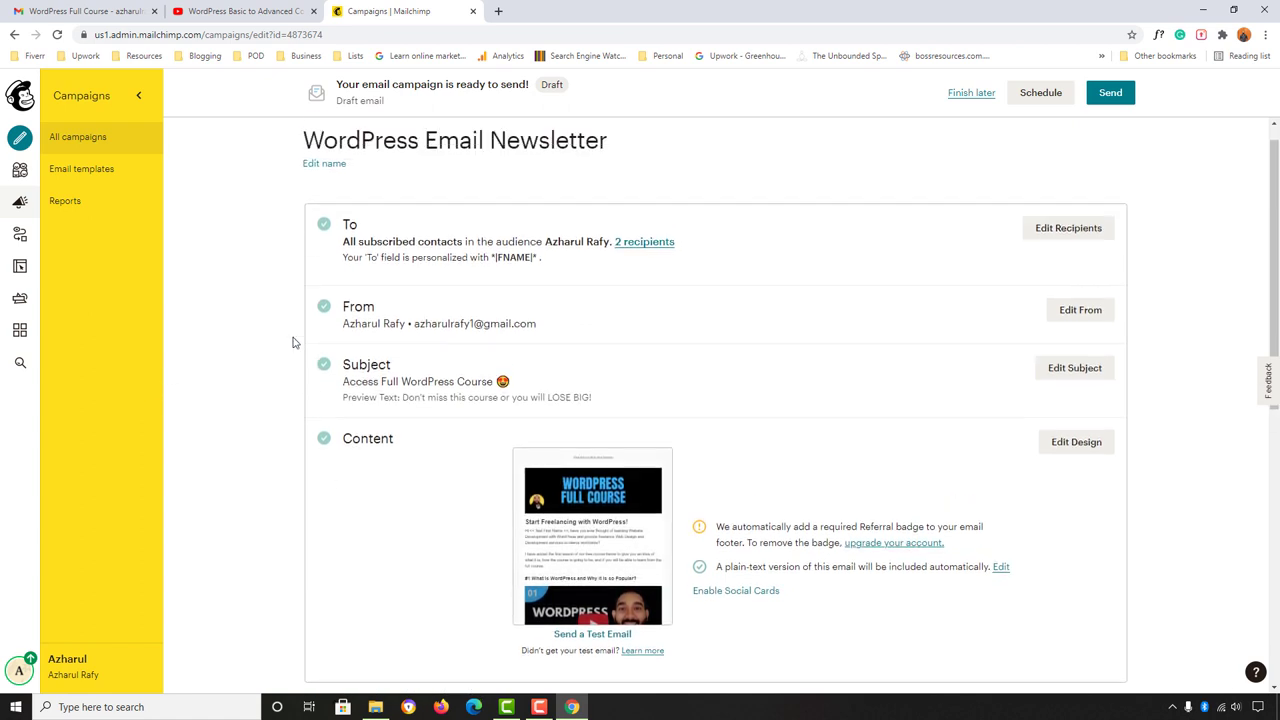
{"action": "scroll", "coordinate": [353, 444], "scroll_direction": "down", "scroll_amount": 1}
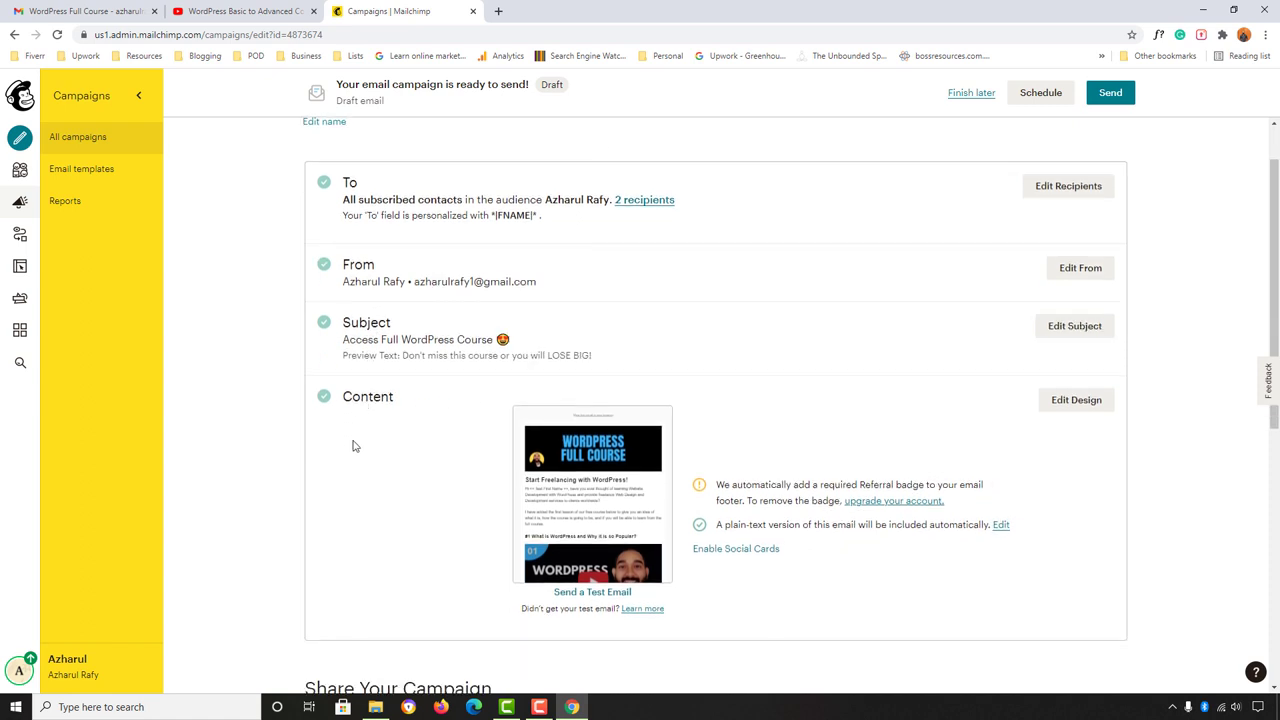
{"action": "scroll", "coordinate": [291, 252], "scroll_direction": "up", "scroll_amount": 1}
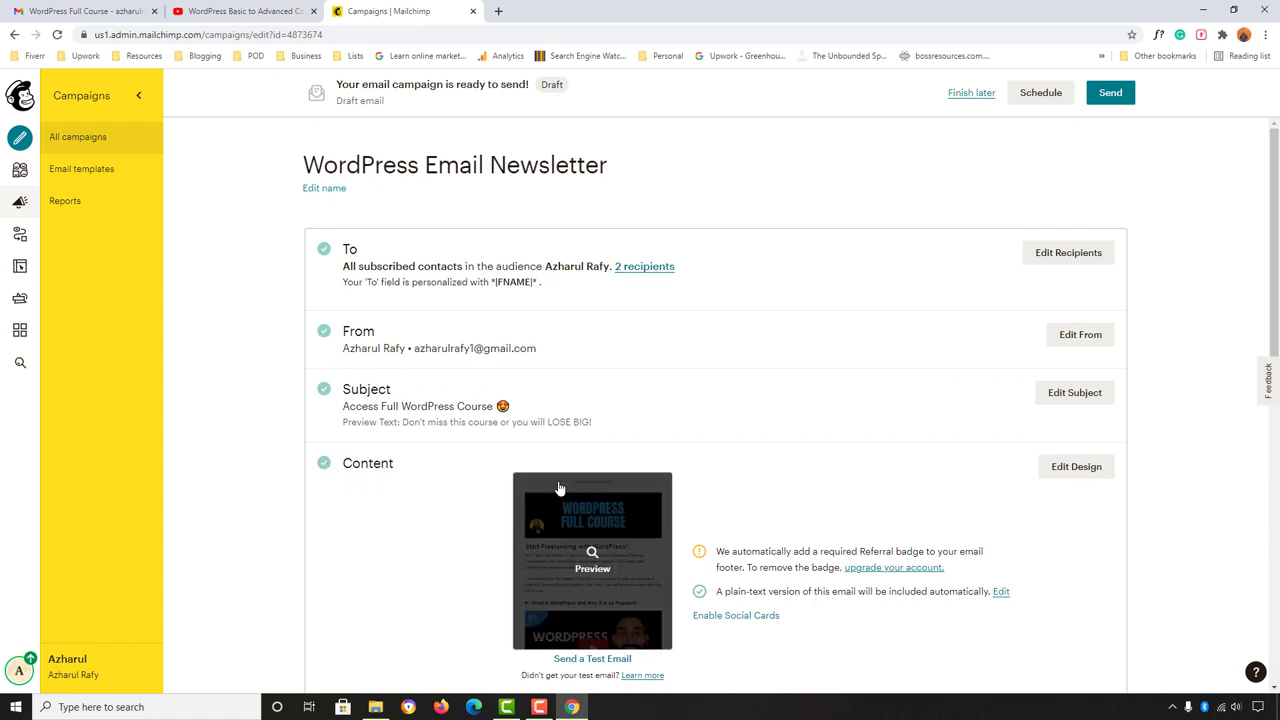
{"action": "scroll", "coordinate": [393, 595], "scroll_direction": "down", "scroll_amount": 2}
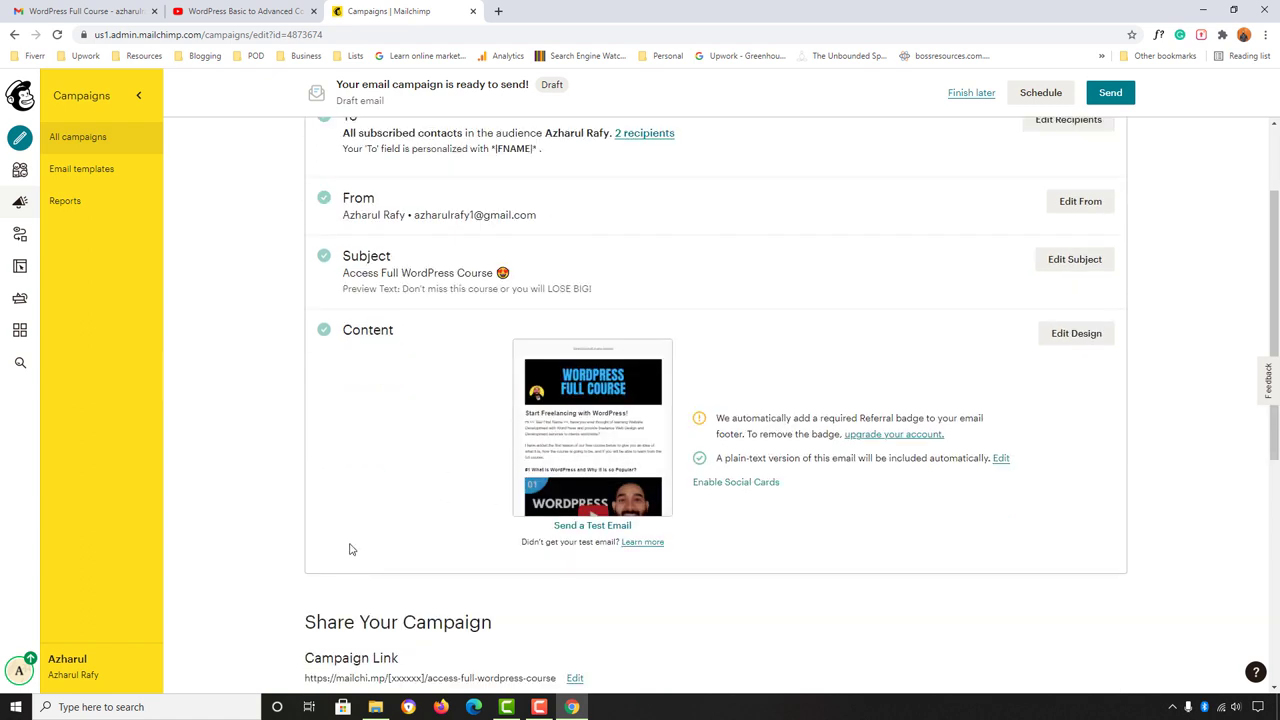
{"action": "scroll", "coordinate": [350, 549], "scroll_direction": "up", "scroll_amount": 2}
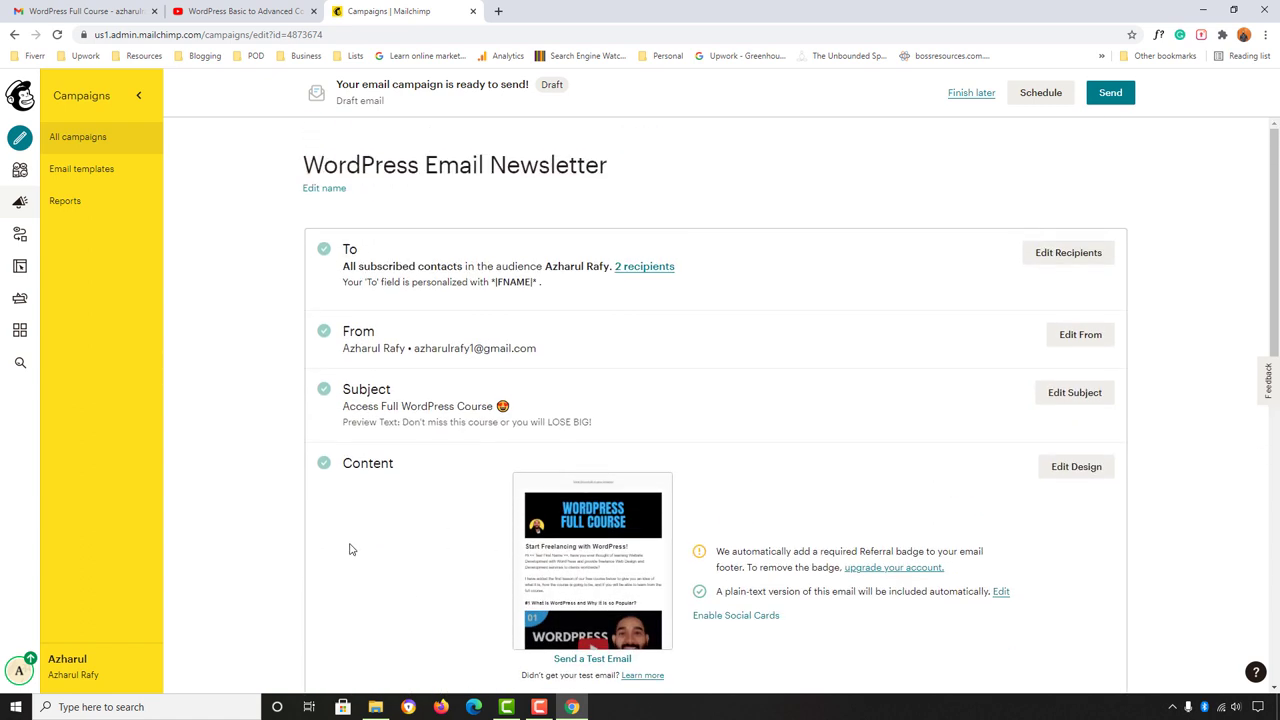
{"action": "left_click", "coordinate": [1112, 95]}
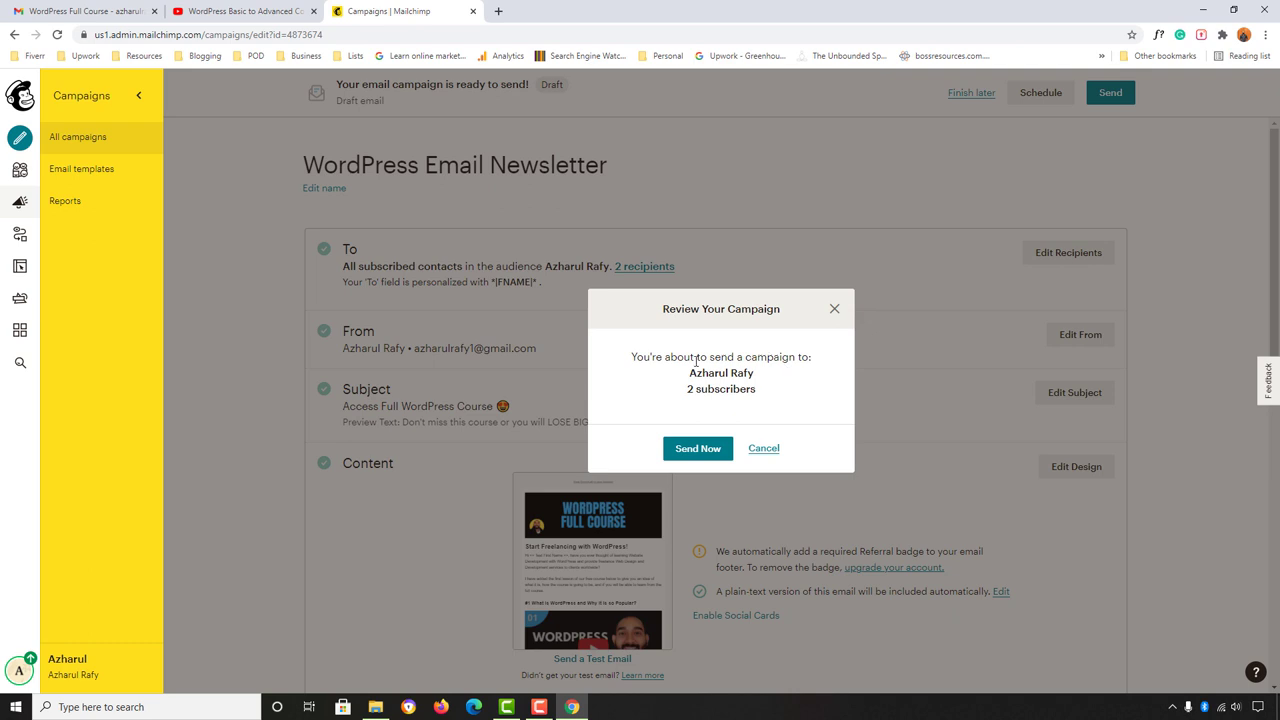
{"action": "left_click", "coordinate": [688, 456]}
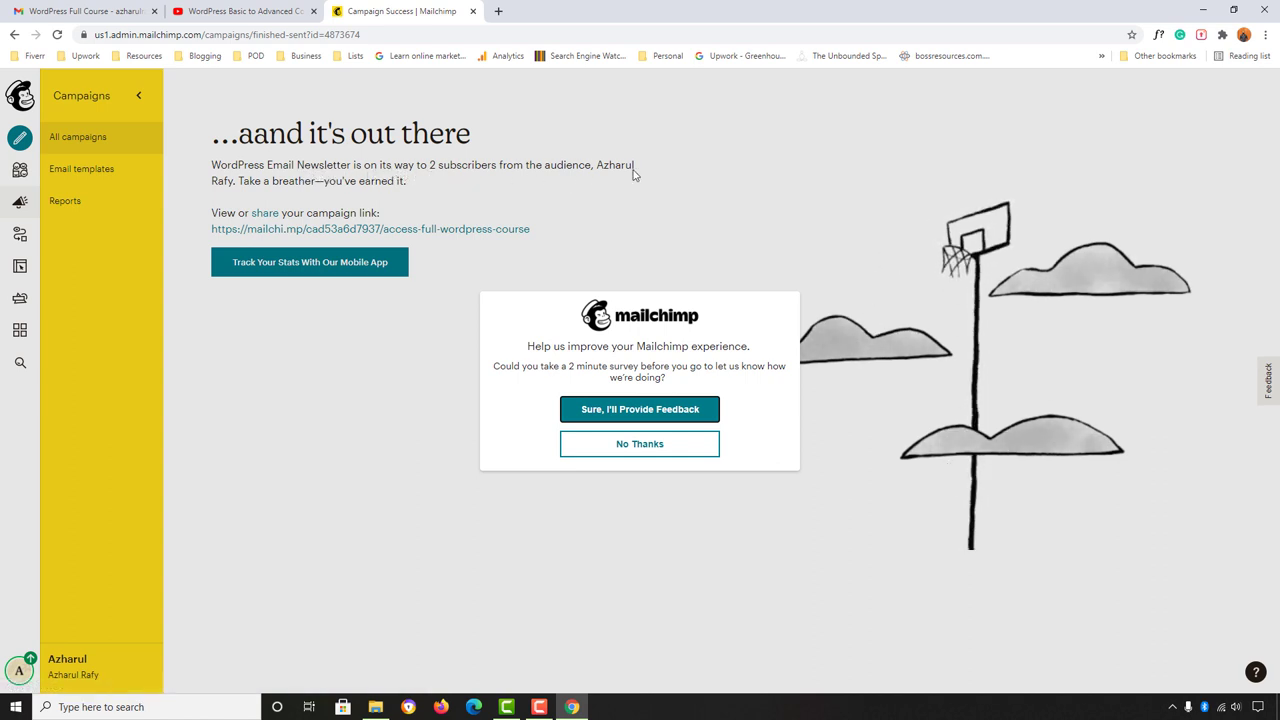
Step: Choose No Thanks on the feedback survey and switch to the Gmail inbox
{"action": "left_click", "coordinate": [605, 445]}
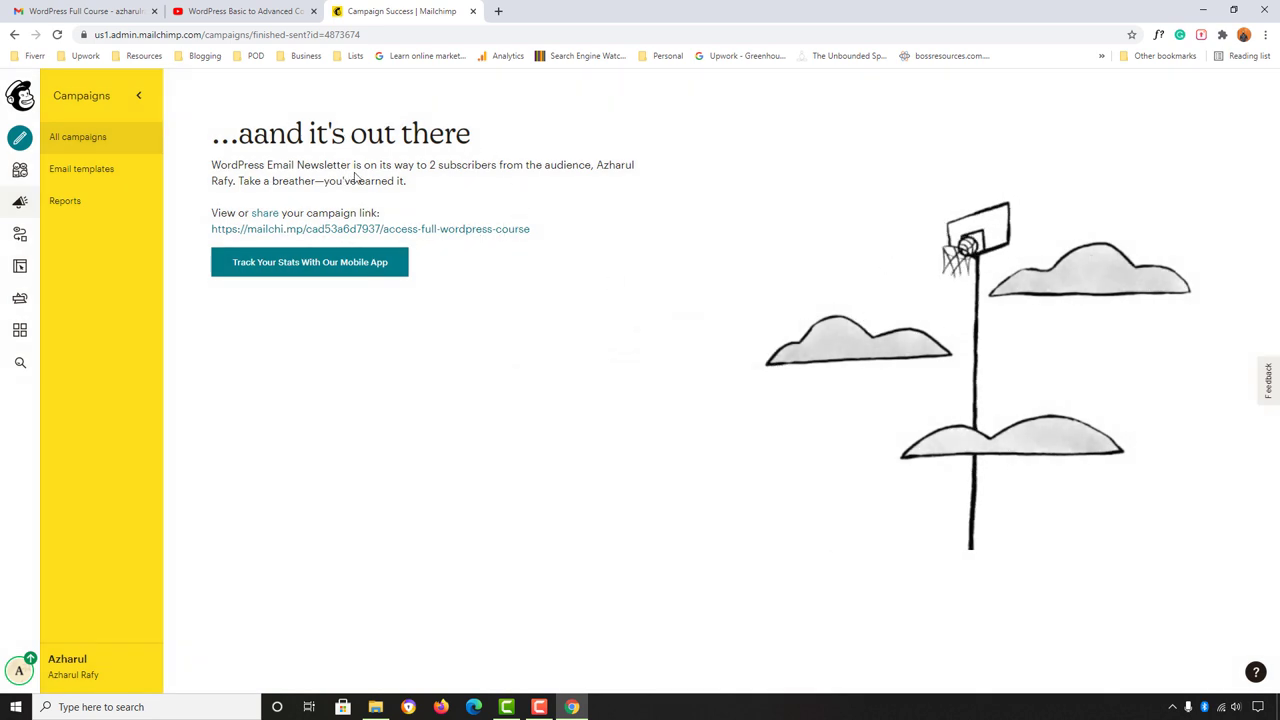
{"action": "key", "text": "ctrl+1"}
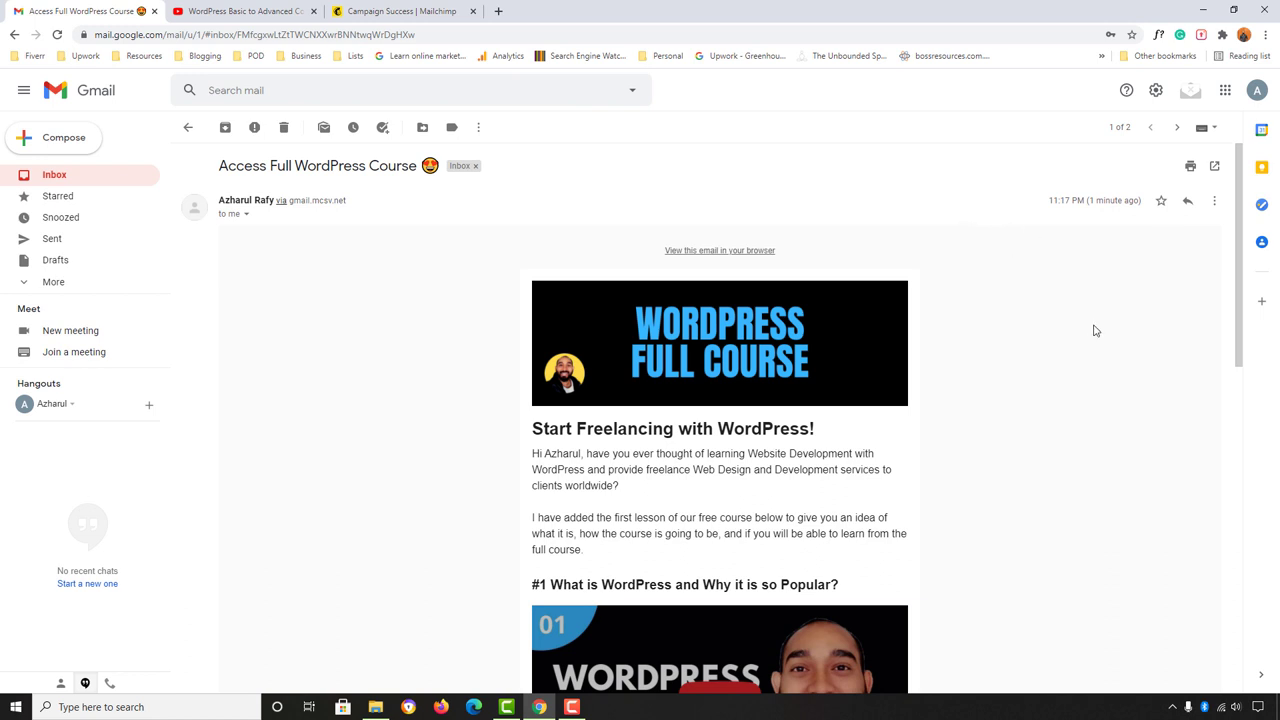
Step: Review the delivered 'Access Full WordPress Course' email and highlight its subject line
{"action": "scroll", "coordinate": [1088, 374], "scroll_direction": "down", "scroll_amount": 2}
{"action": "scroll", "coordinate": [852, 320], "scroll_direction": "down", "scroll_amount": 2}
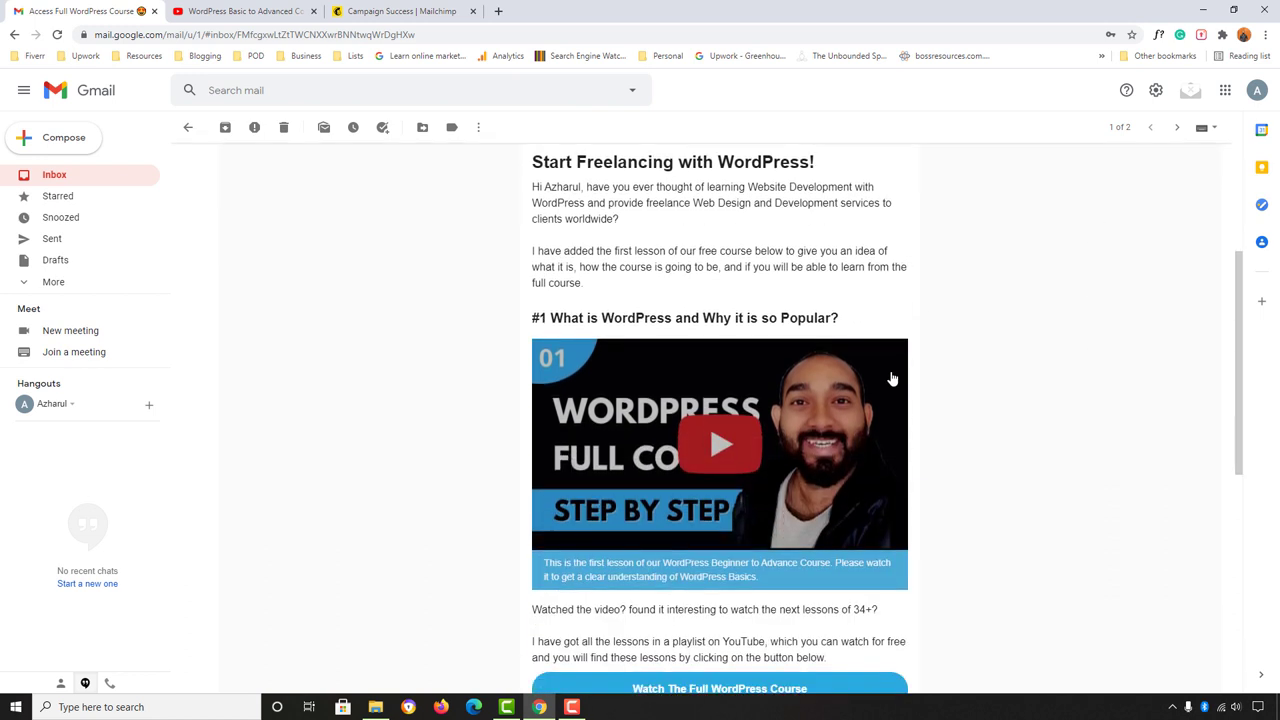
{"action": "scroll", "coordinate": [897, 476], "scroll_direction": "down", "scroll_amount": 4}
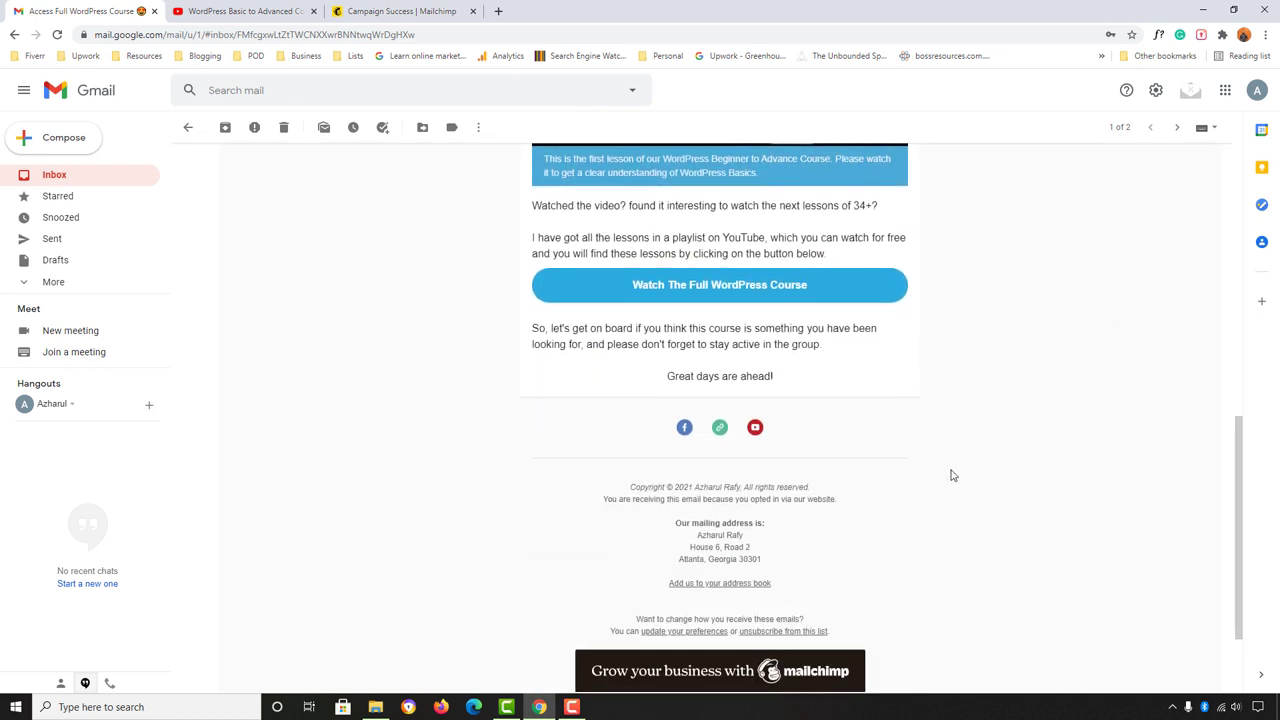
{"action": "scroll", "coordinate": [951, 474], "scroll_direction": "up", "scroll_amount": 6}
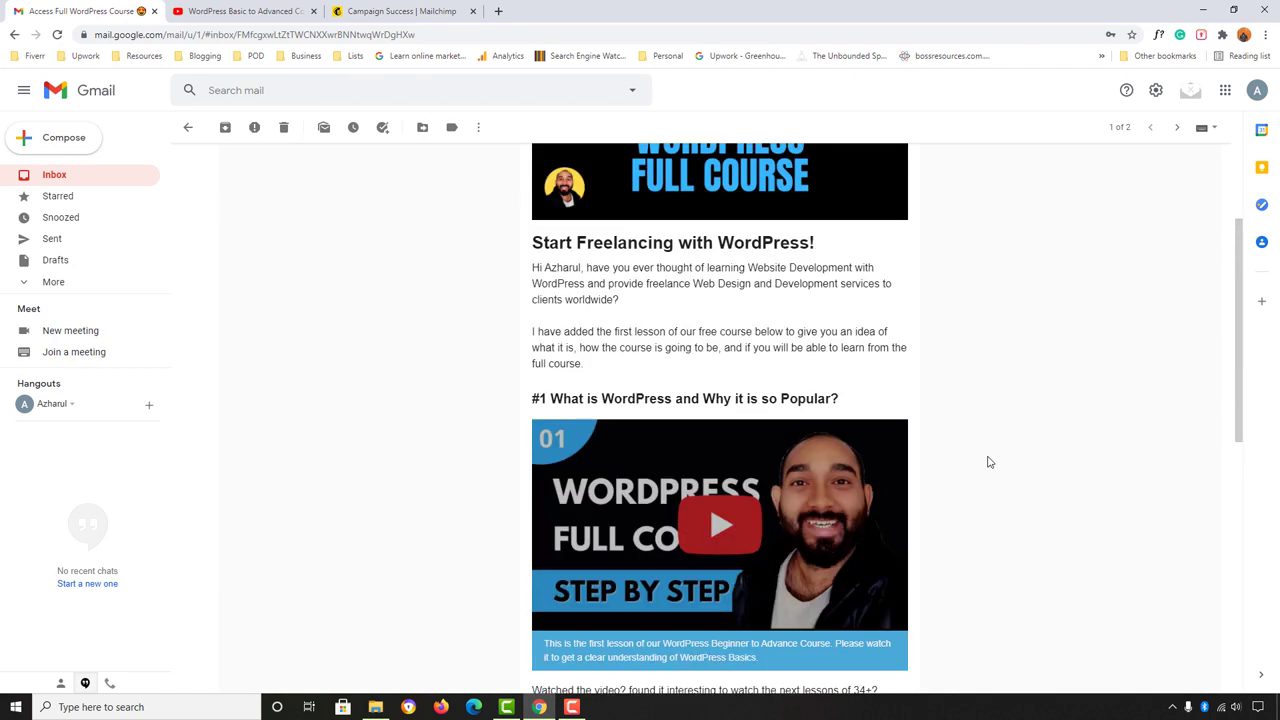
{"action": "scroll", "coordinate": [1111, 403], "scroll_direction": "up", "scroll_amount": 2}
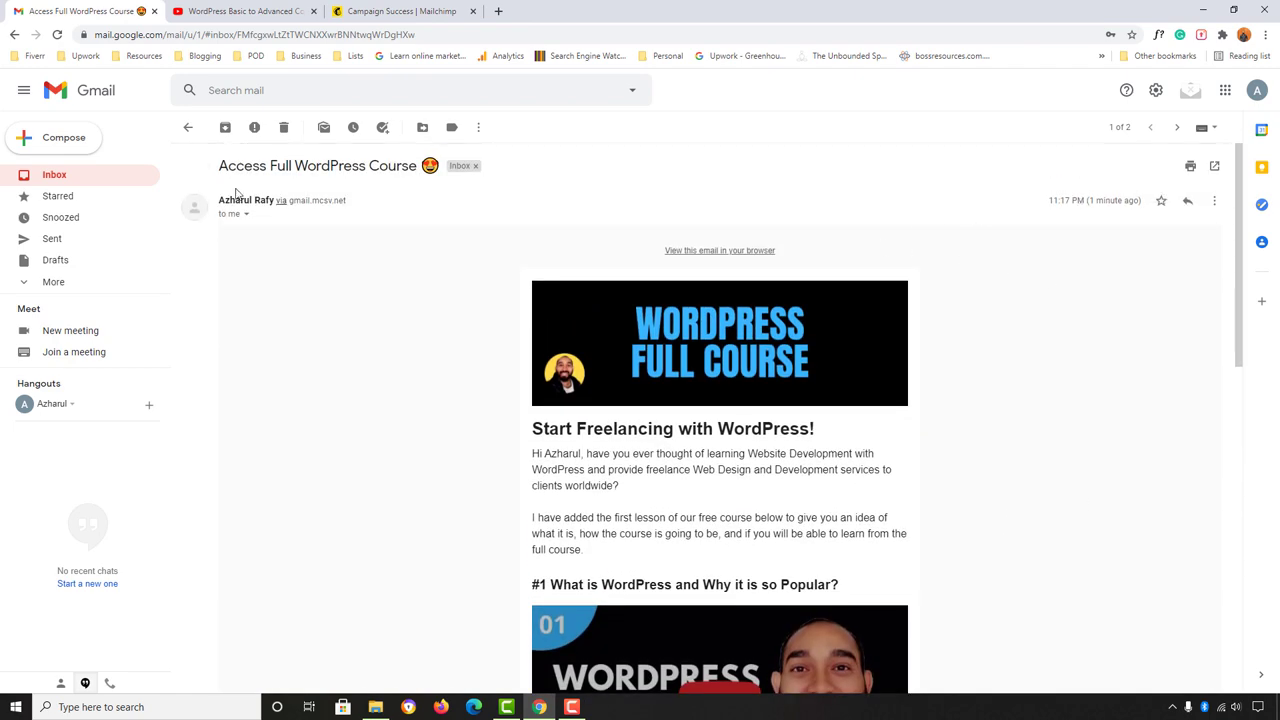
{"action": "left_click_drag", "start_coordinate": [268, 167], "coordinate": [438, 167]}
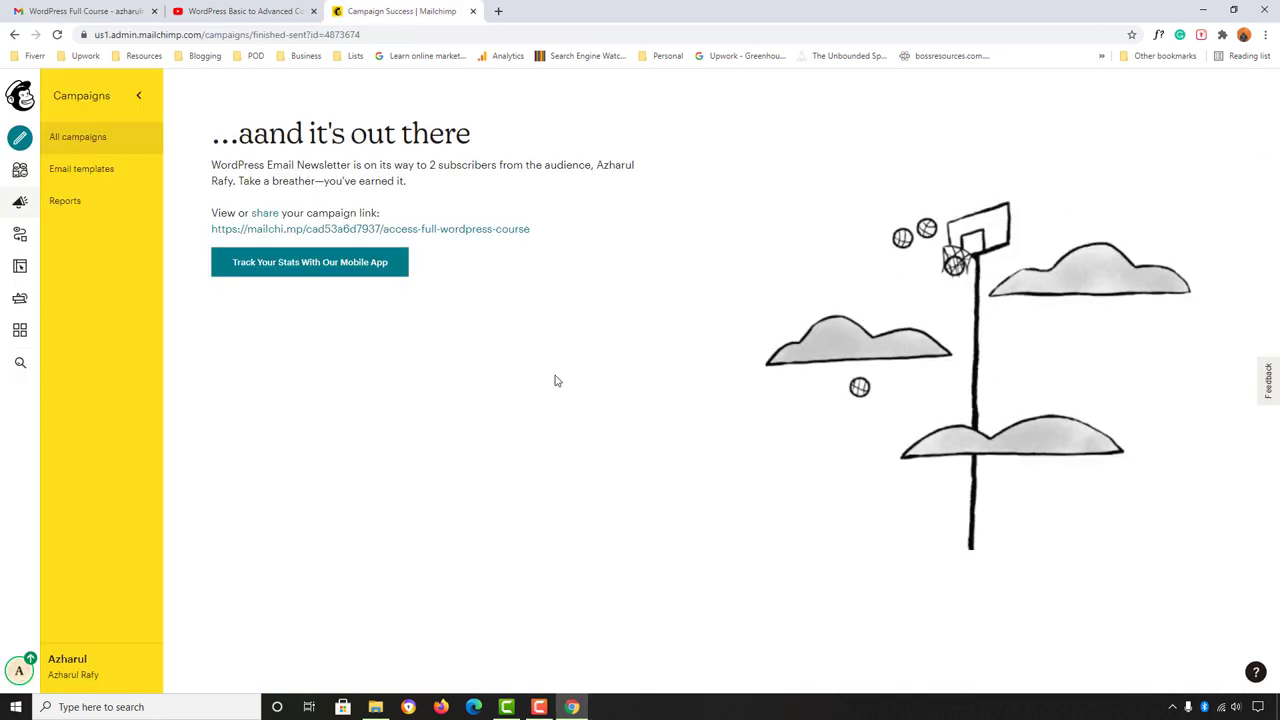